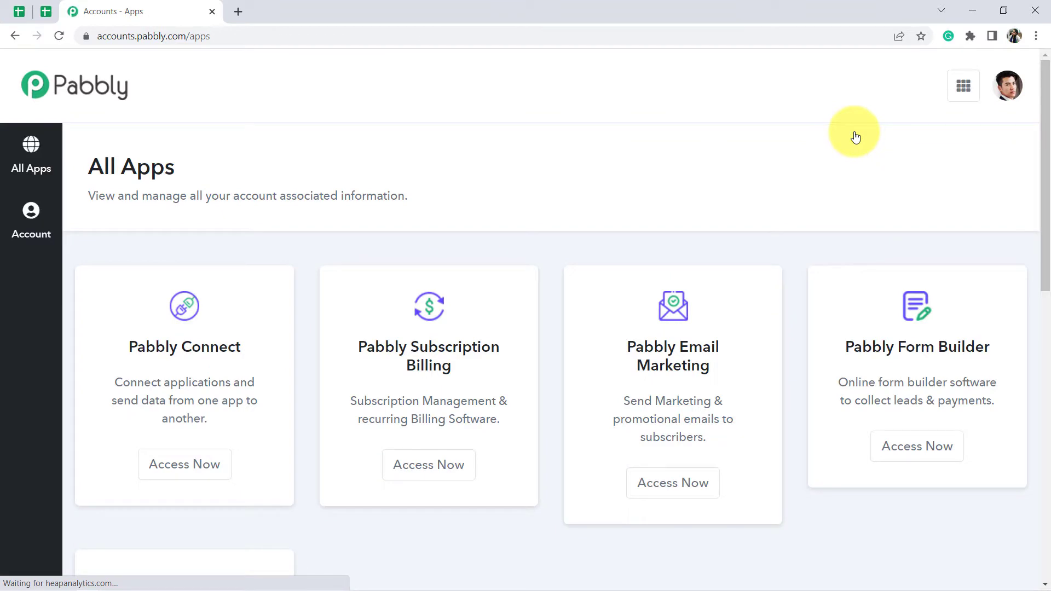
Open Pabbly Connect and create a workflow named "Randomly Send Quotes/Text on WhatsApp Daily from Google Sheets".
left_click(172, 471)
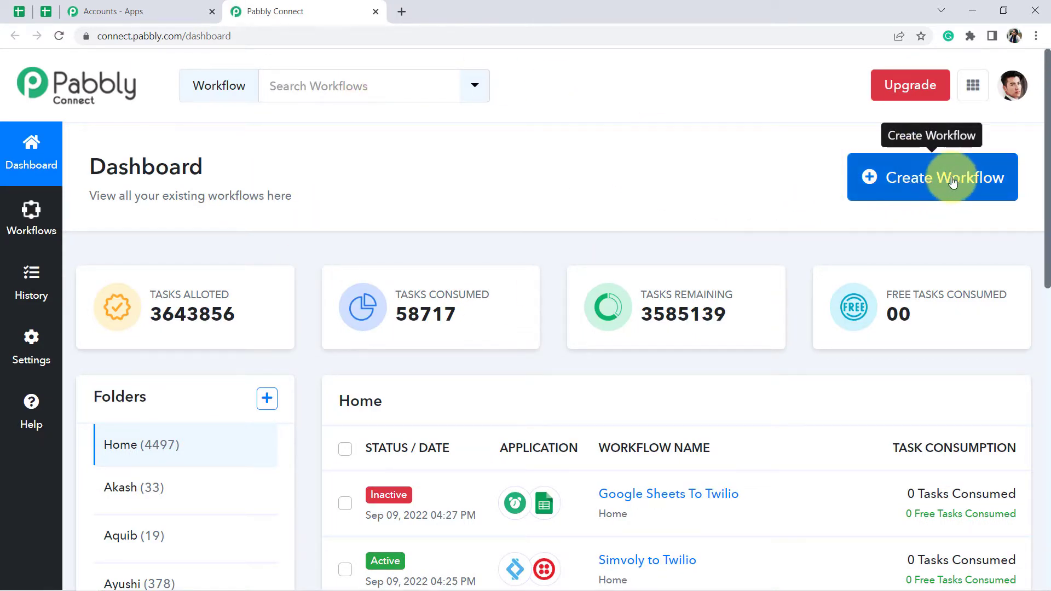
left_click(925, 193)
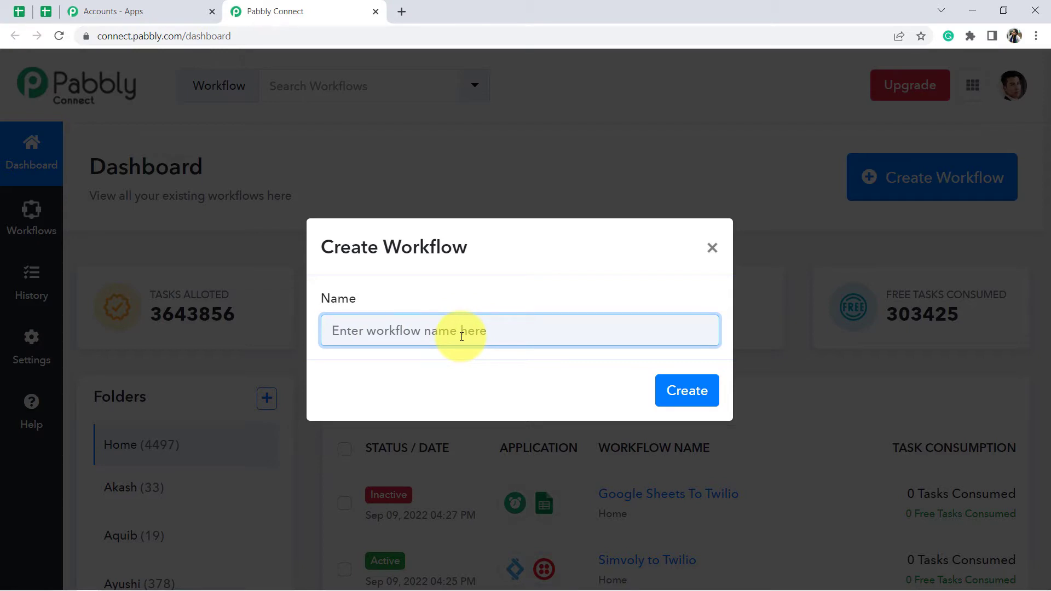
type("Randomly Send Quotes/Text on WhatsApp Daily from Google Sheets")
left_click_drag(493, 330, 691, 329)
left_click(404, 331)
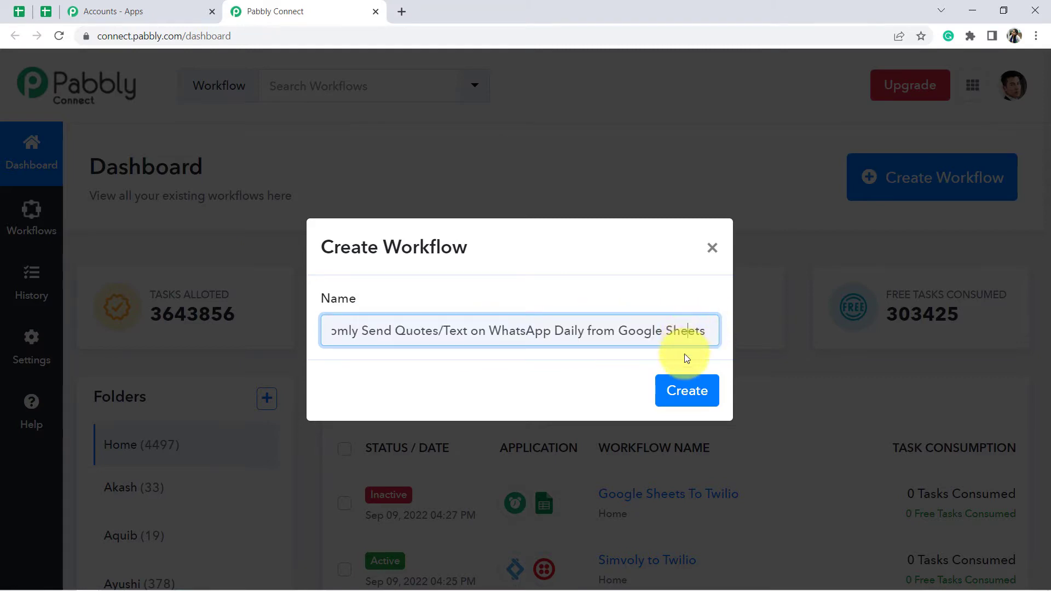
left_click(688, 387)
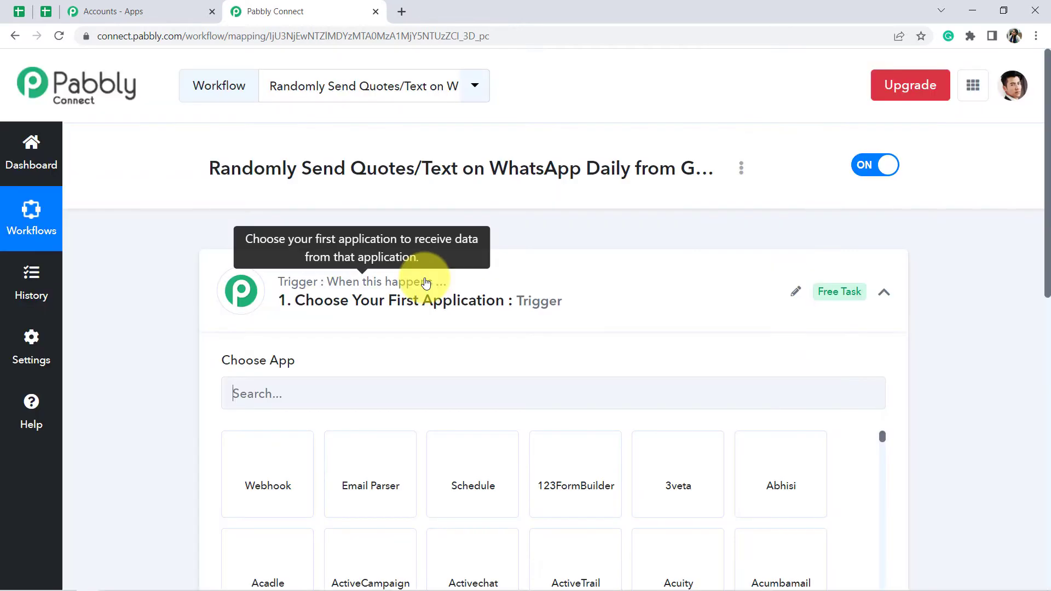
Choose Schedule by Pabbly as the trigger application of the workflow.
left_click(425, 279)
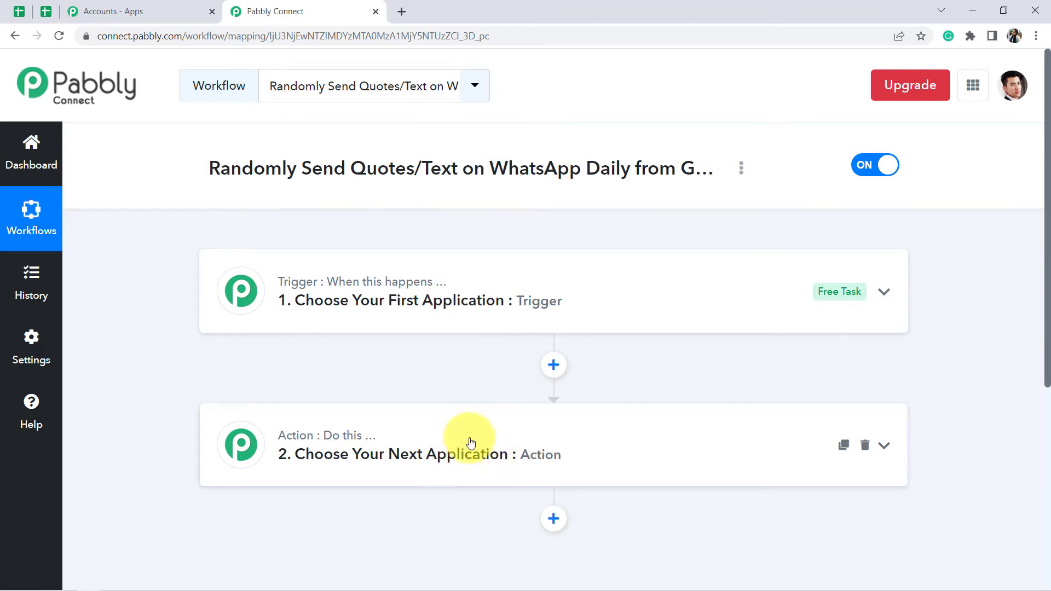
left_click(407, 314)
scroll(357, 274, "up", 1)
scroll(402, 251, "down", 1)
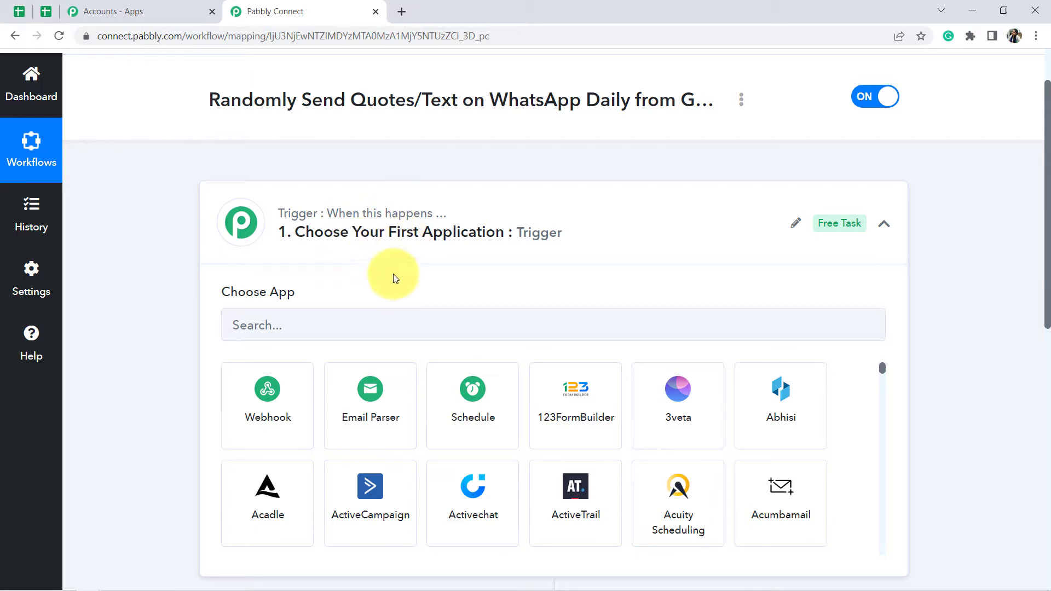
left_click(465, 391)
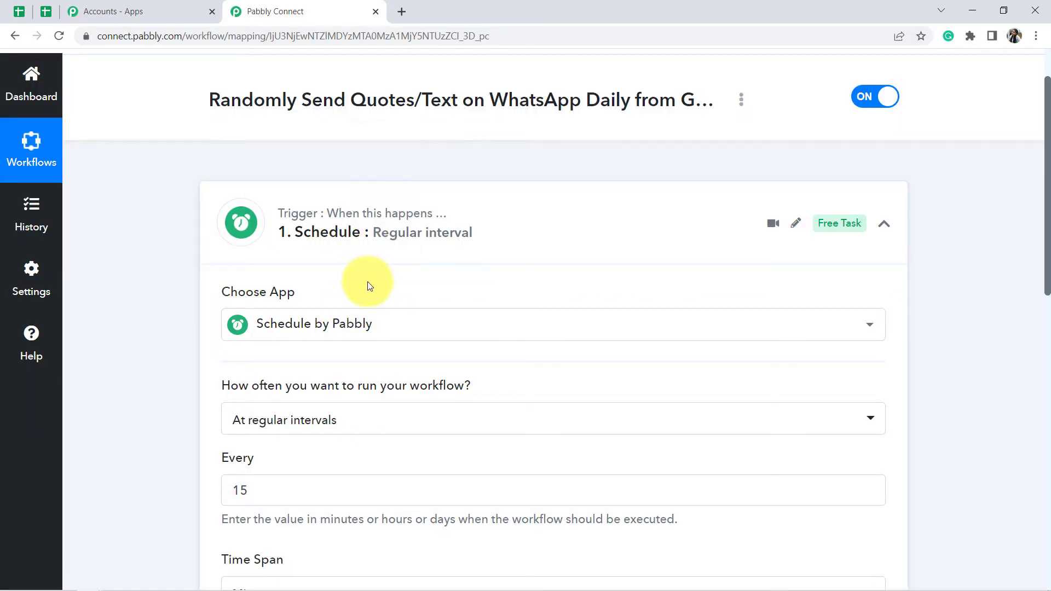
Set the schedule trigger to run the workflow every day.
scroll(383, 279, "down", 4)
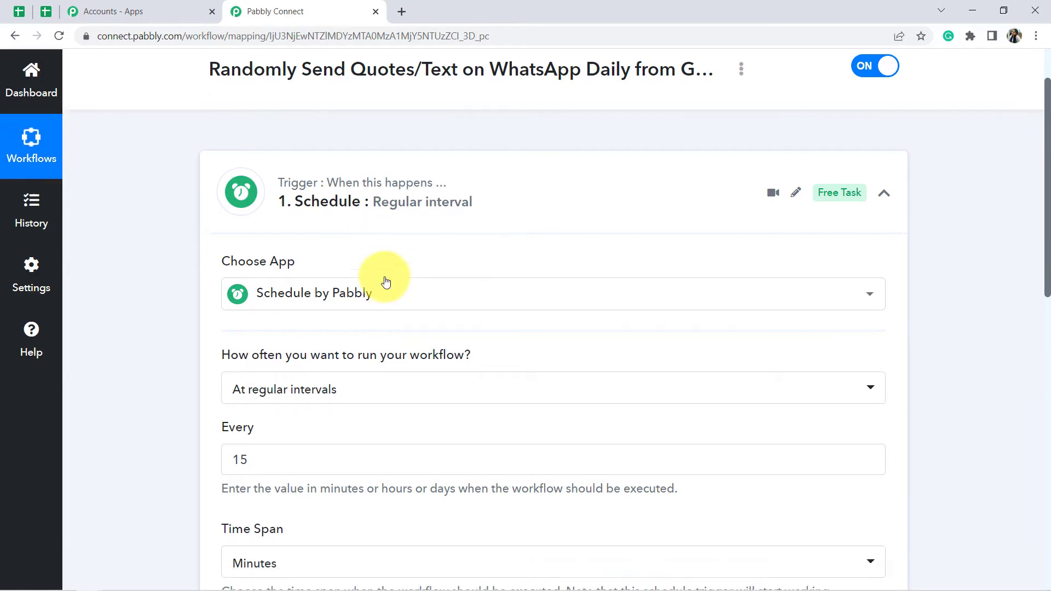
scroll(347, 228, "up", 5)
scroll(303, 263, "down", 3)
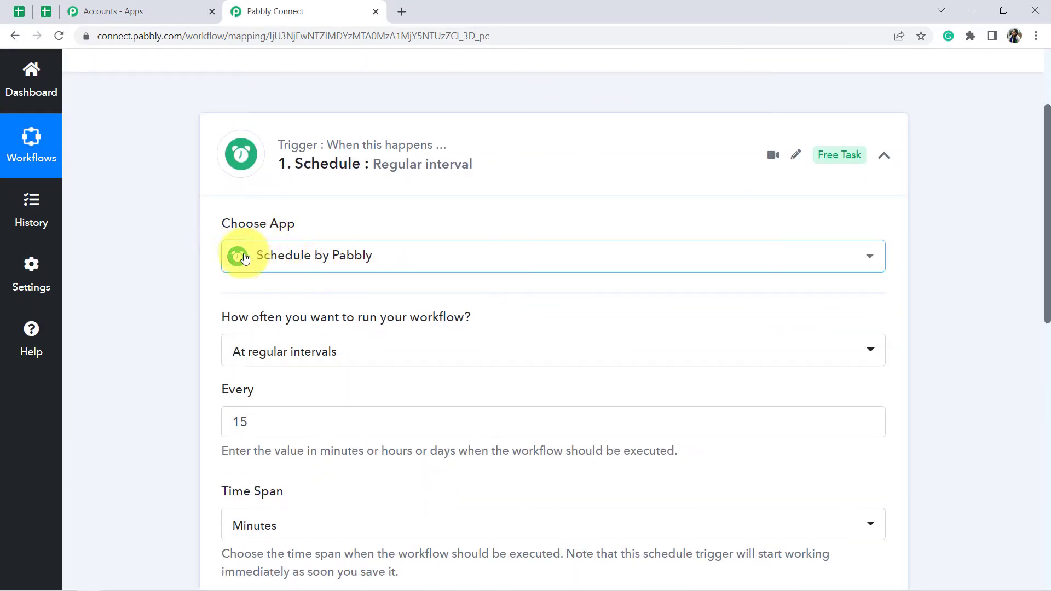
scroll(383, 241, "down", 1)
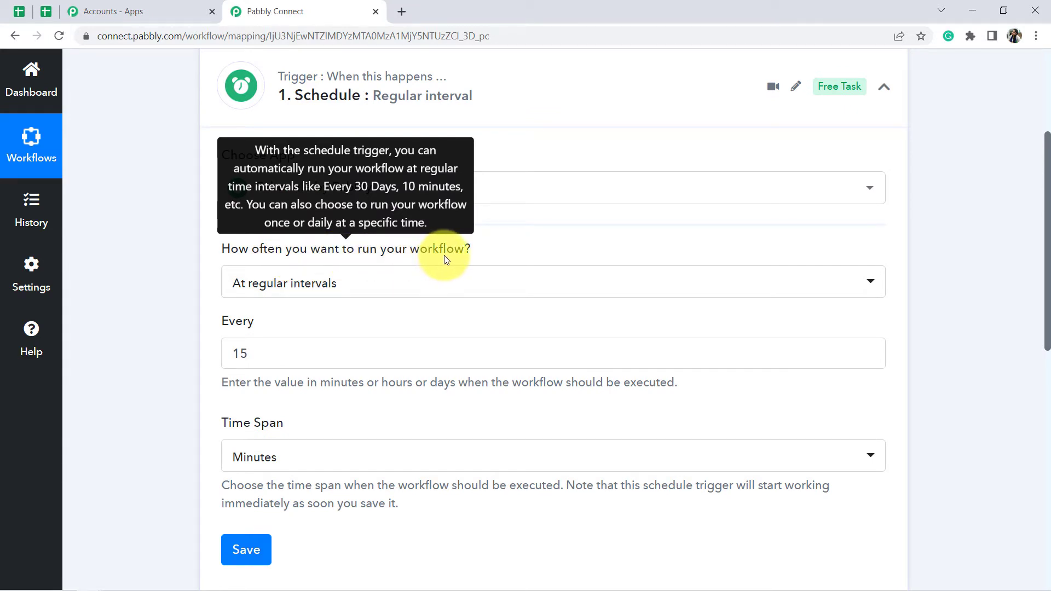
left_click(308, 287)
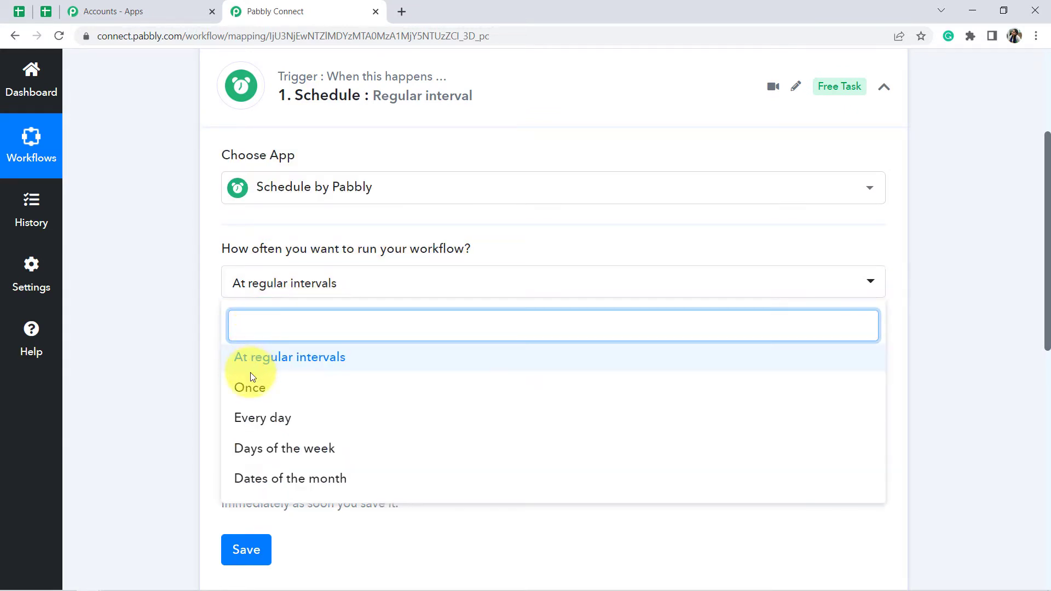
left_click(252, 418)
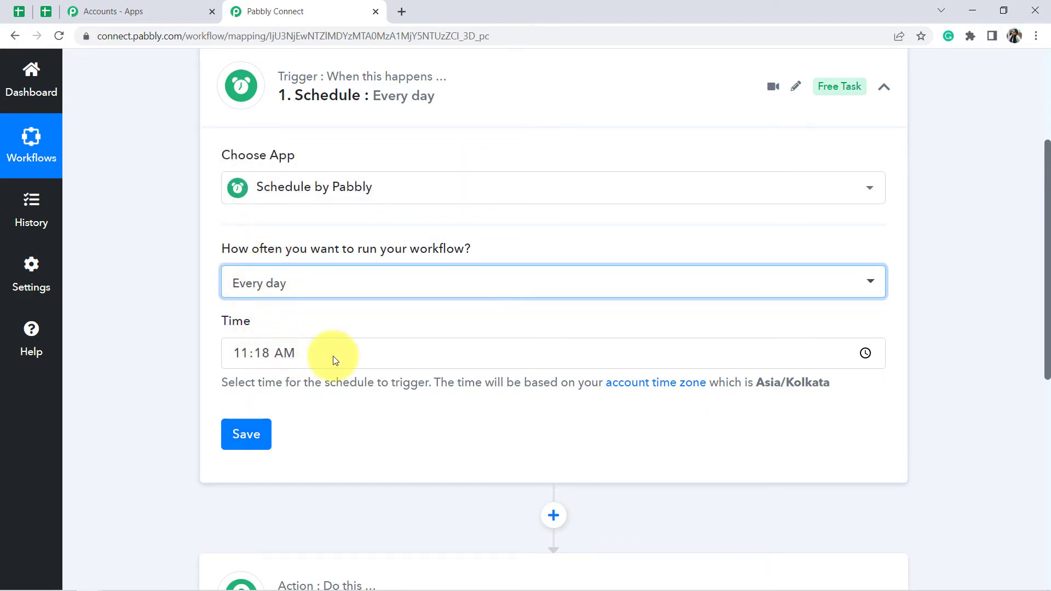
Set the daily trigger time to 08:10 AM and save the schedule.
left_click(864, 354)
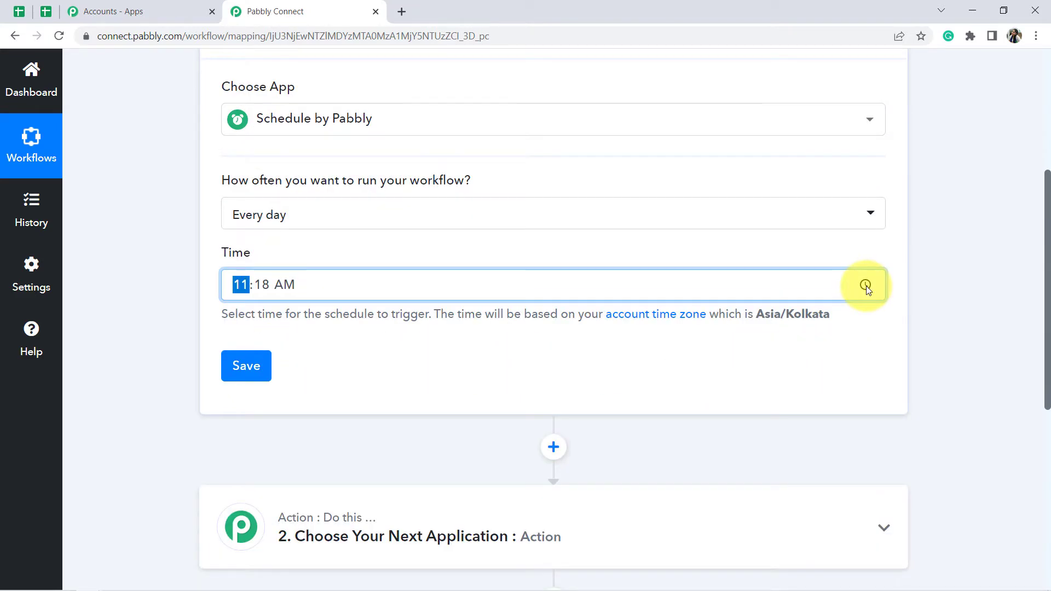
left_click(865, 286)
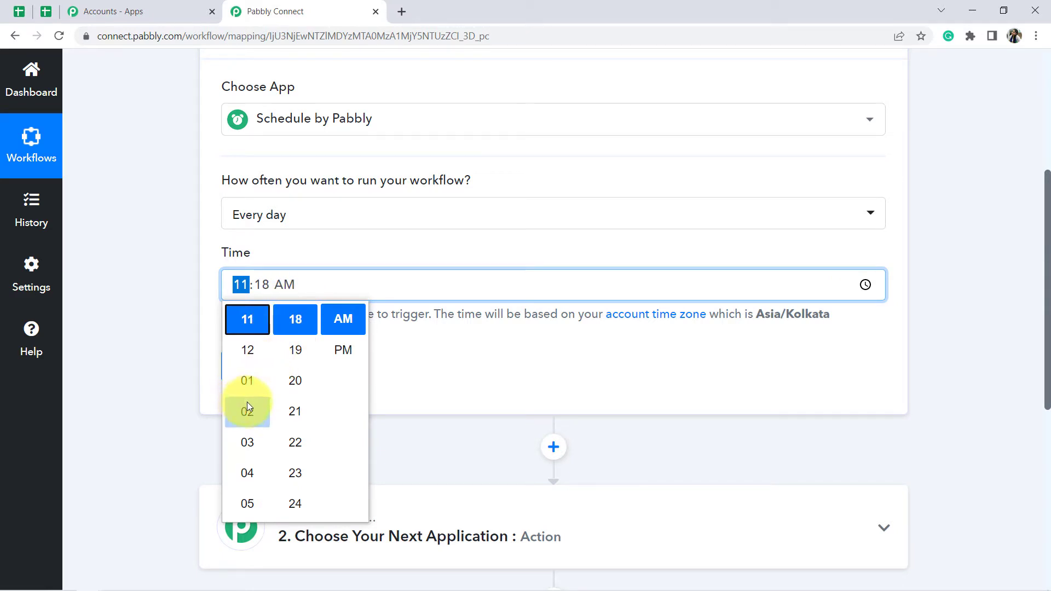
scroll(247, 405, "up", 3)
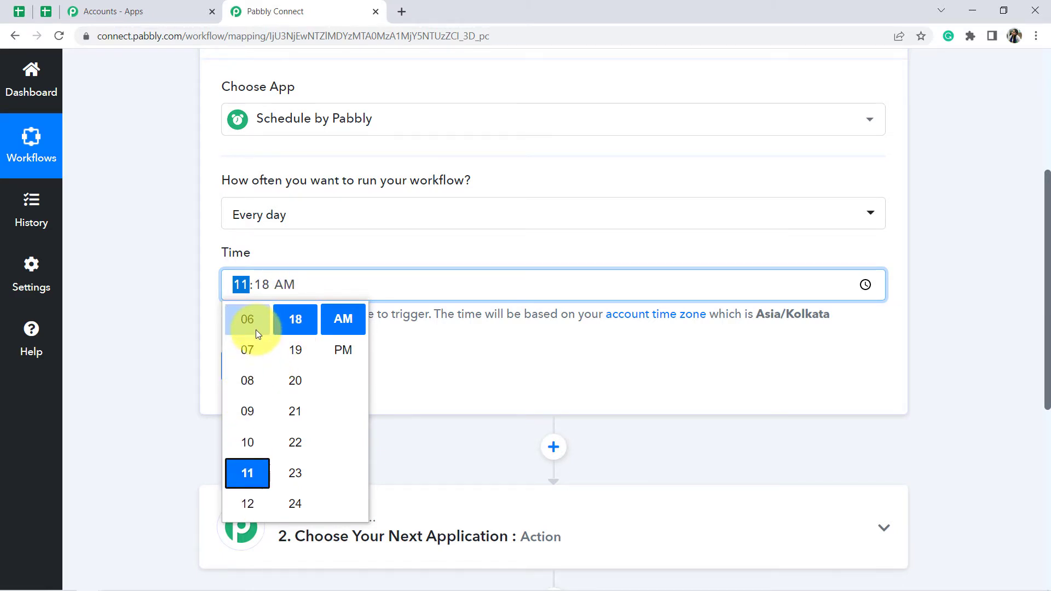
scroll(246, 407, "up", 1)
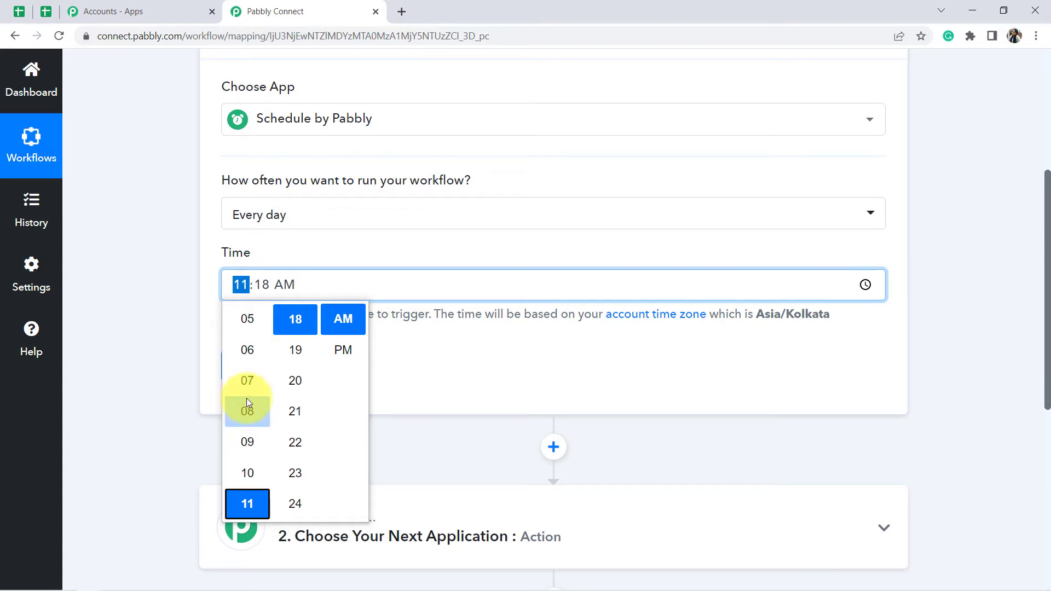
left_click(248, 409)
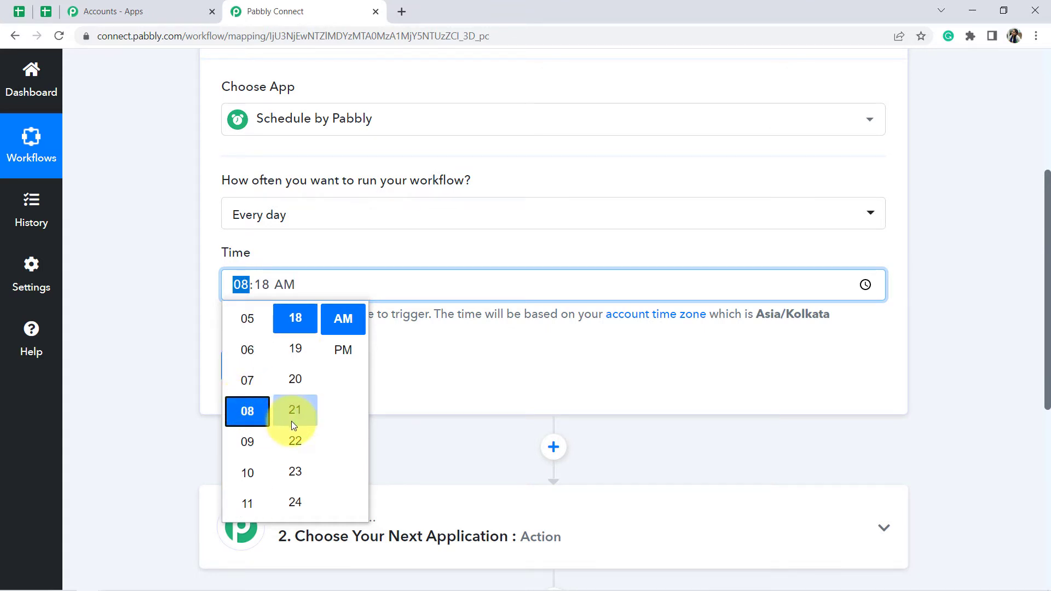
scroll(292, 422, "up", 3)
scroll(294, 438, "up", 5)
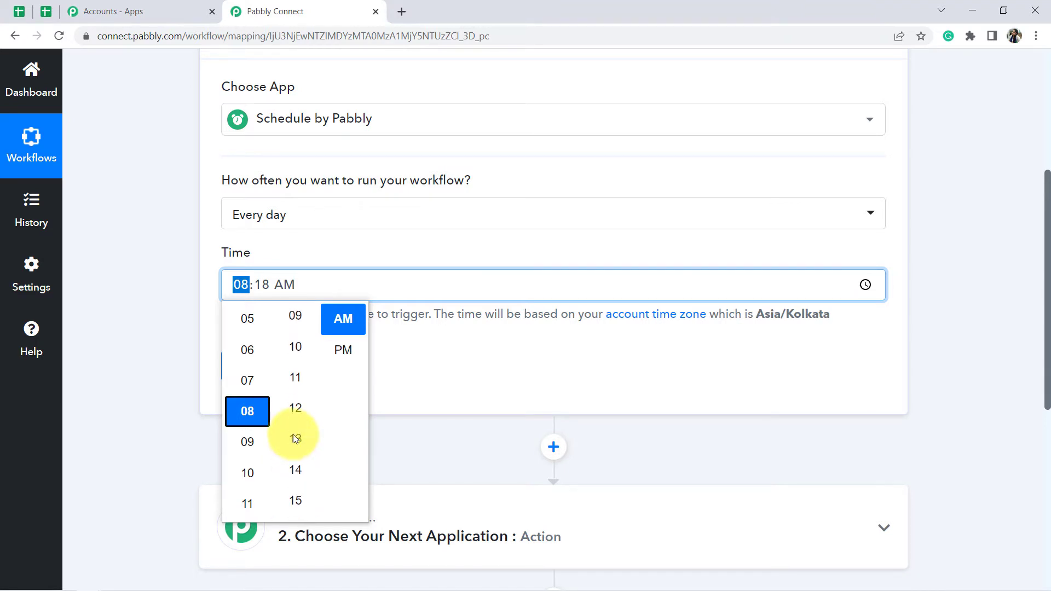
scroll(298, 367, "down", 1)
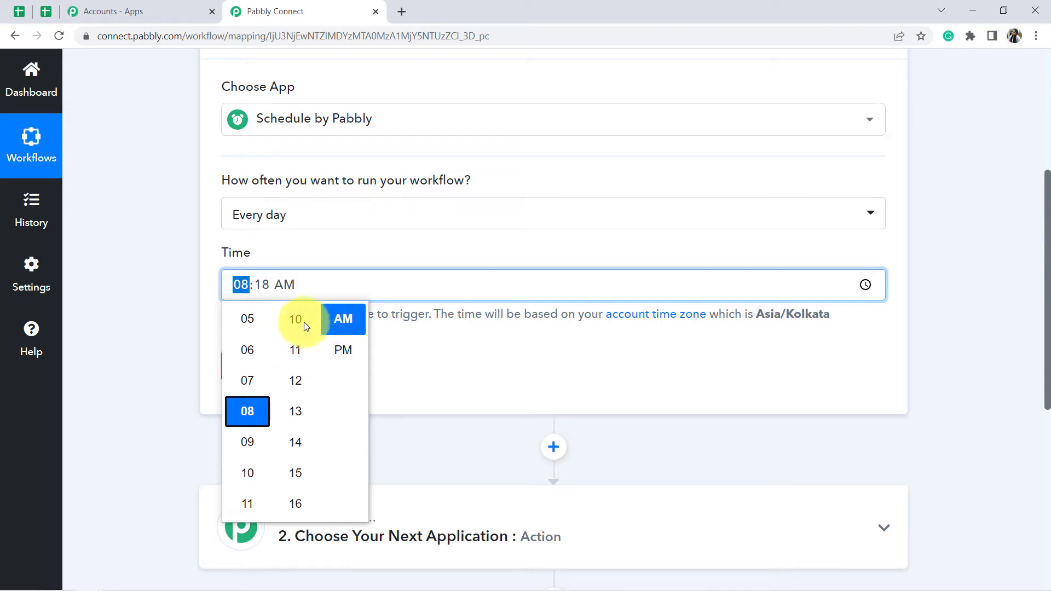
left_click(257, 289)
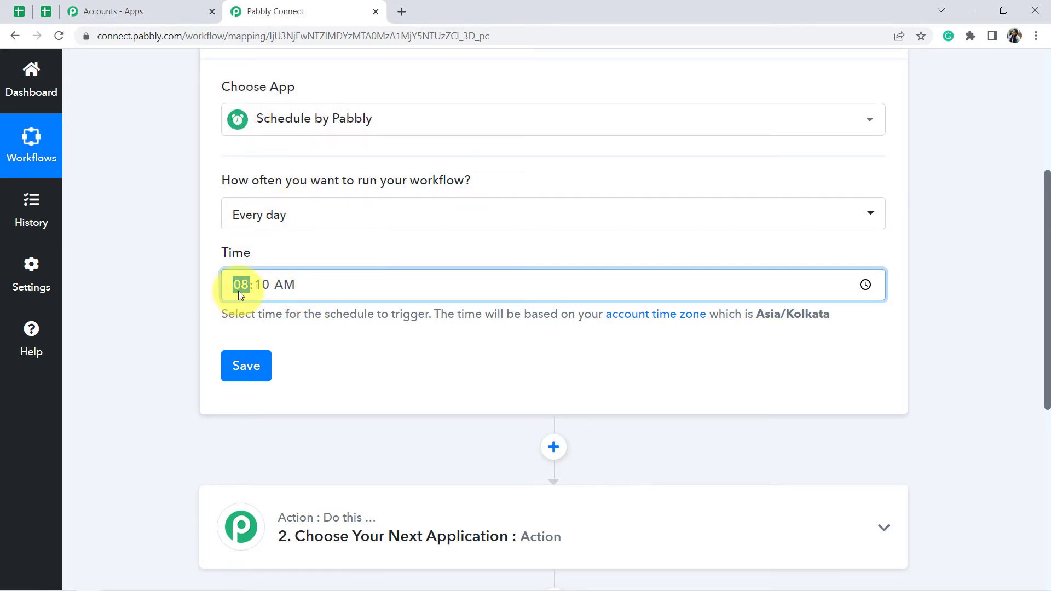
left_click(243, 368)
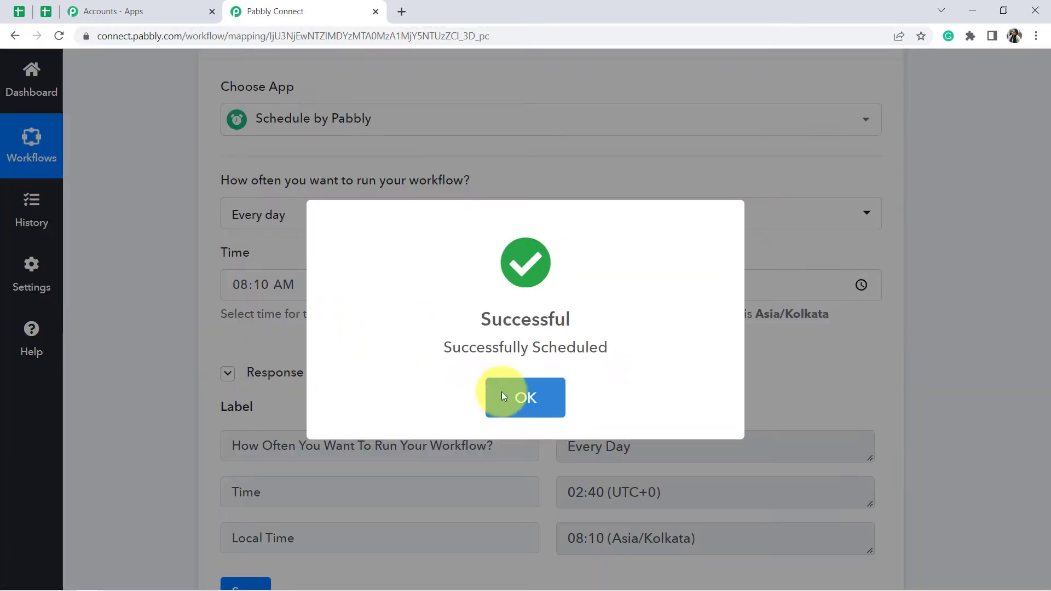
left_click(501, 392)
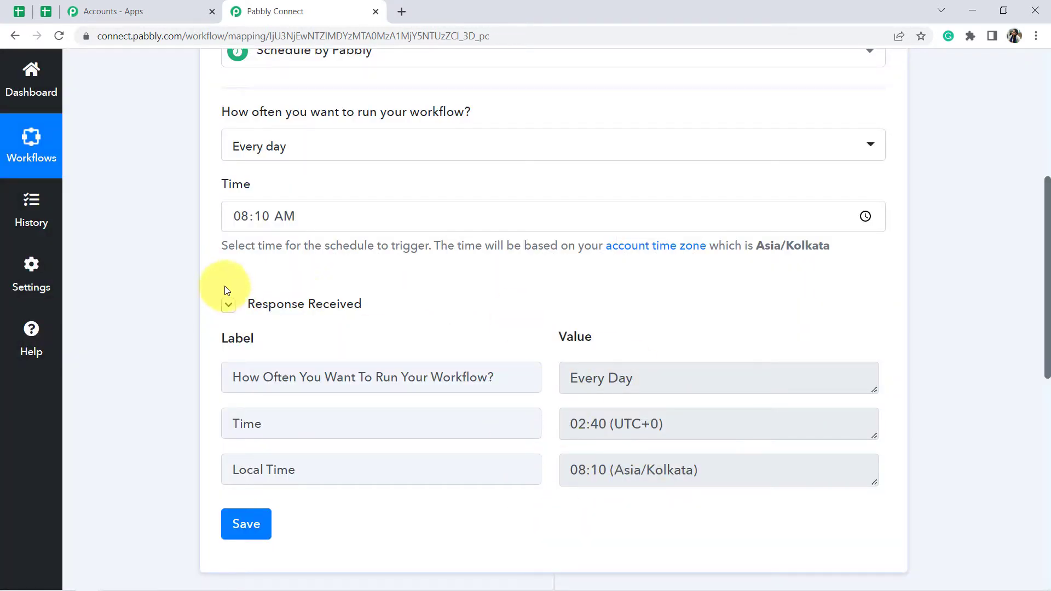
Search for "google" in the second step's applications and choose Google Sheets as the action app.
scroll(169, 296, "down", 6)
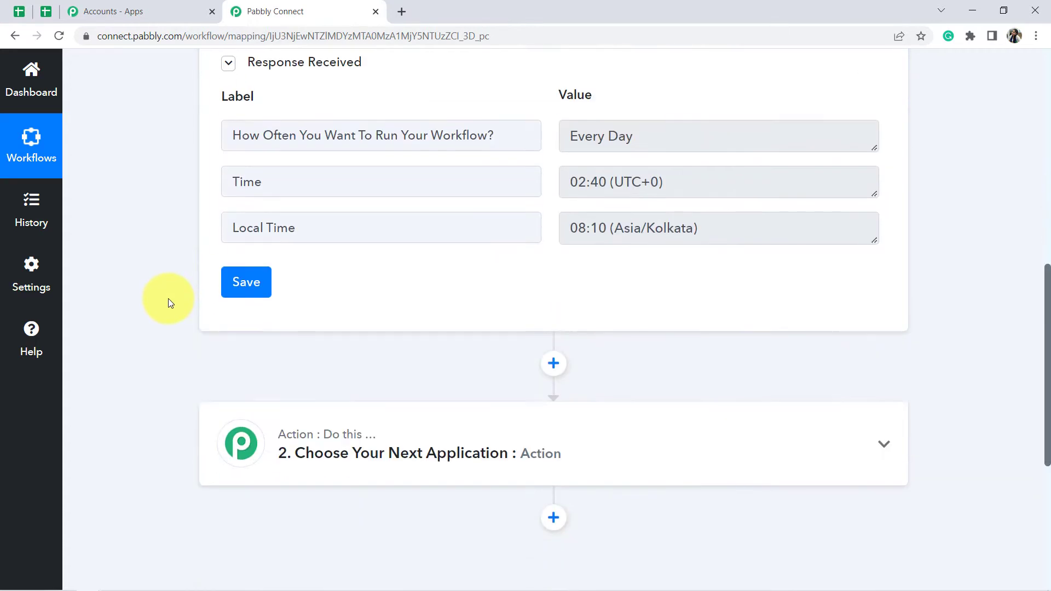
scroll(168, 298, "down", 1)
scroll(169, 299, "up", 1)
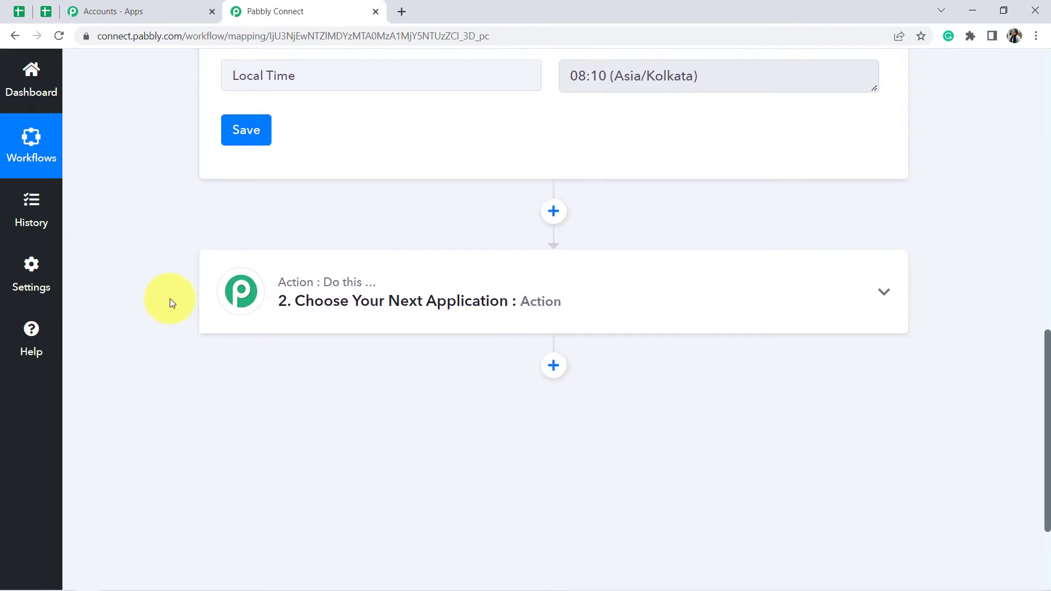
scroll(336, 332, "down", 2)
left_click(328, 203)
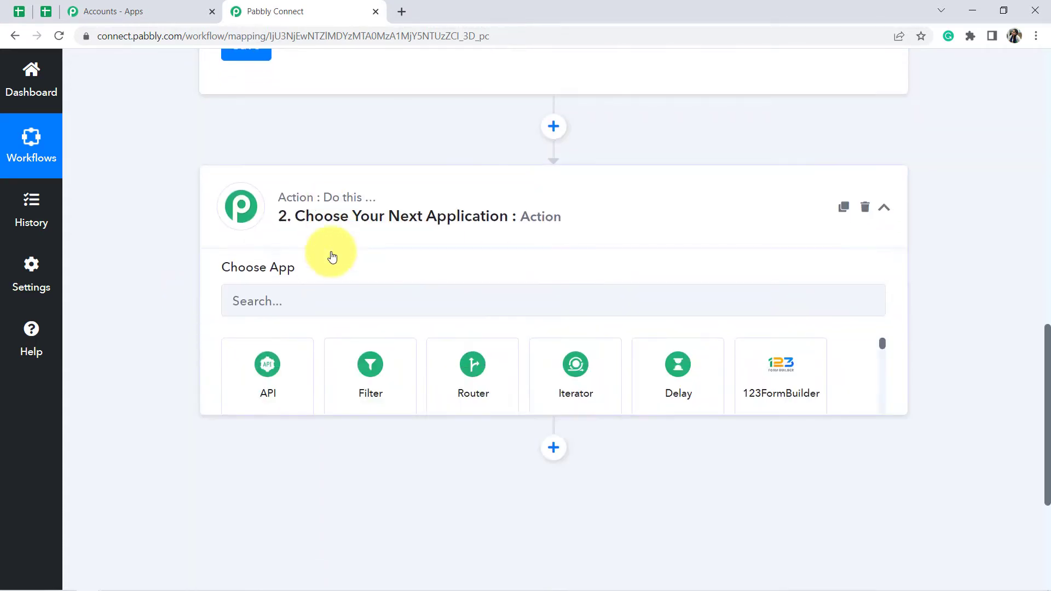
left_click(282, 308)
type("google")
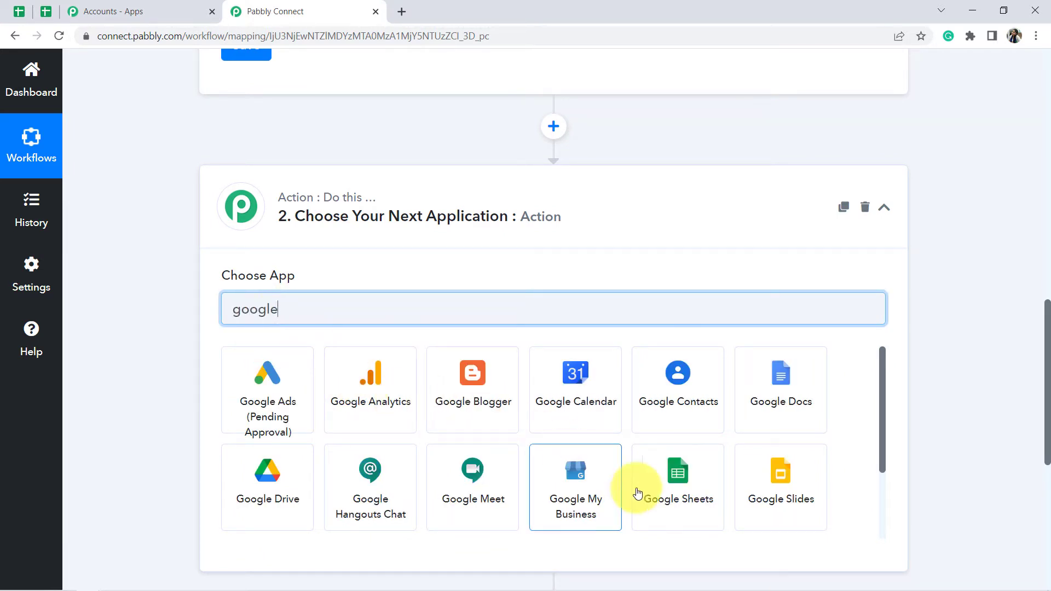
left_click(680, 484)
Check the Morning Quotes and Users Detail spreadsheets, and set the Google Sheets action event to Get Row(s).
left_click(27, 10)
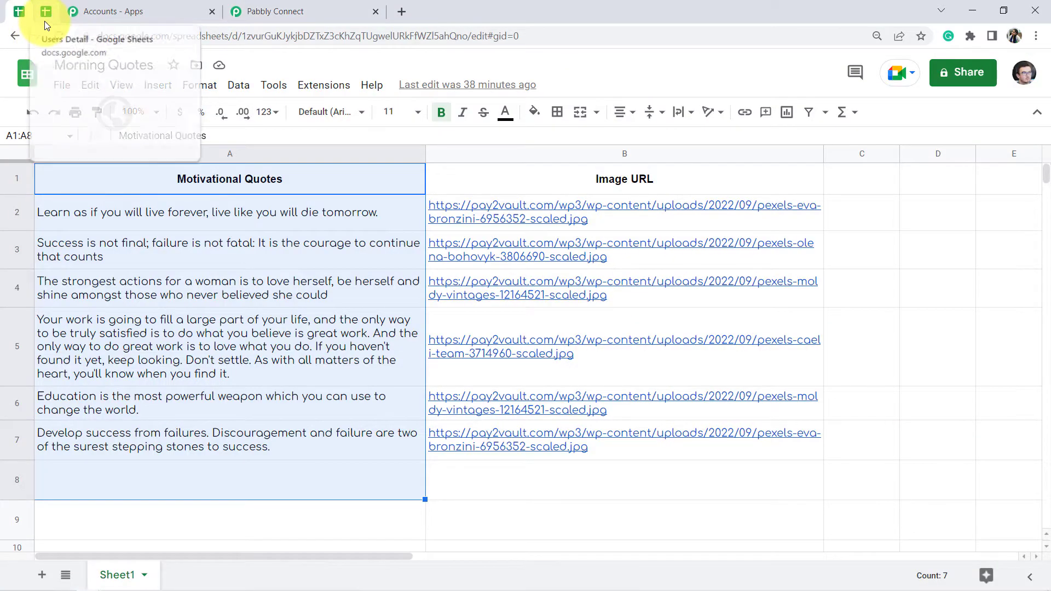
left_click(44, 20)
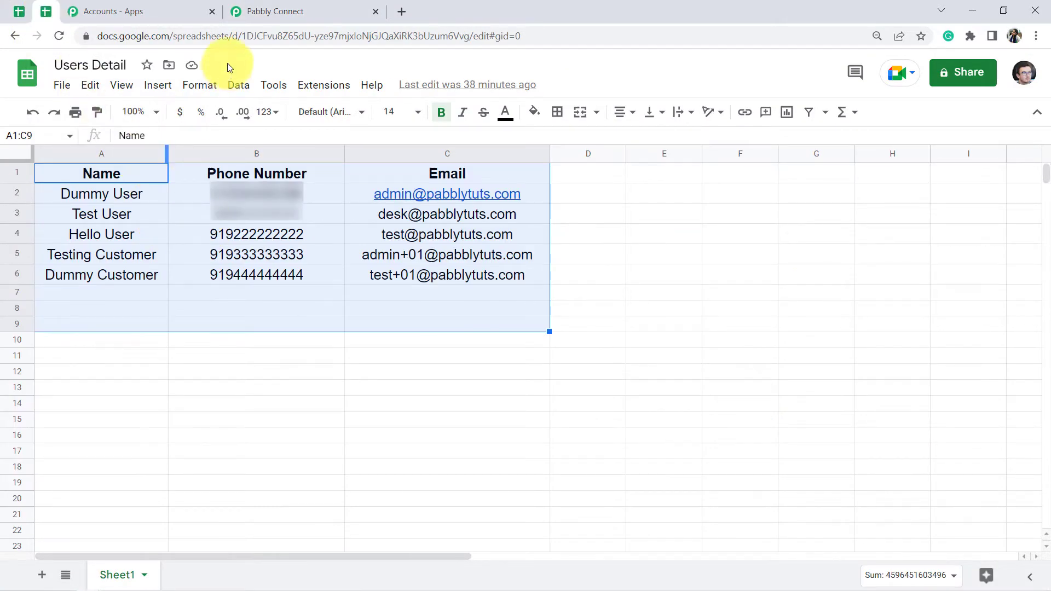
left_click(199, 214)
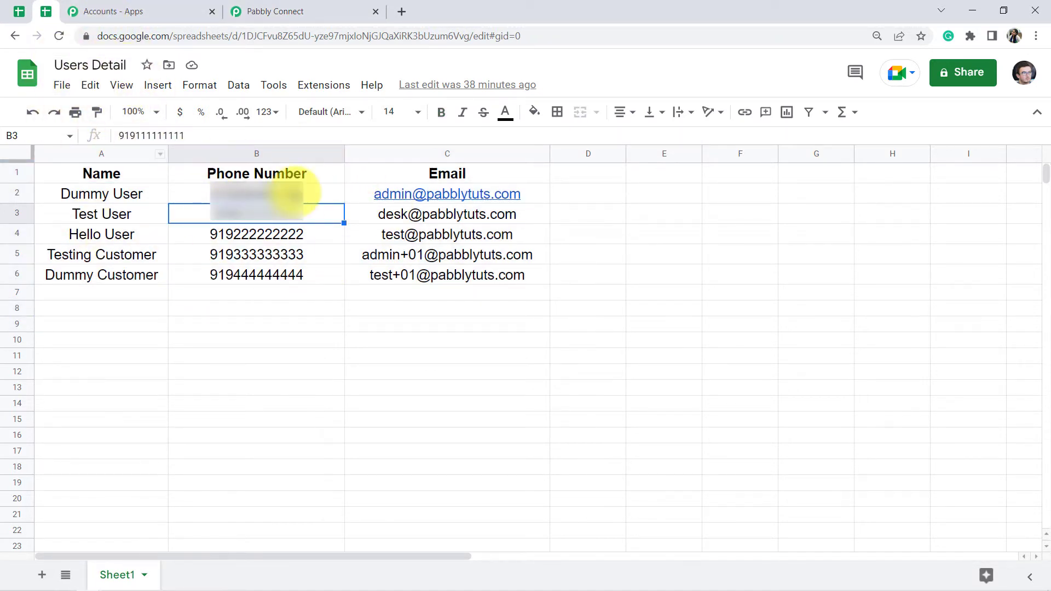
left_click(337, 5)
scroll(352, 272, "down", 2)
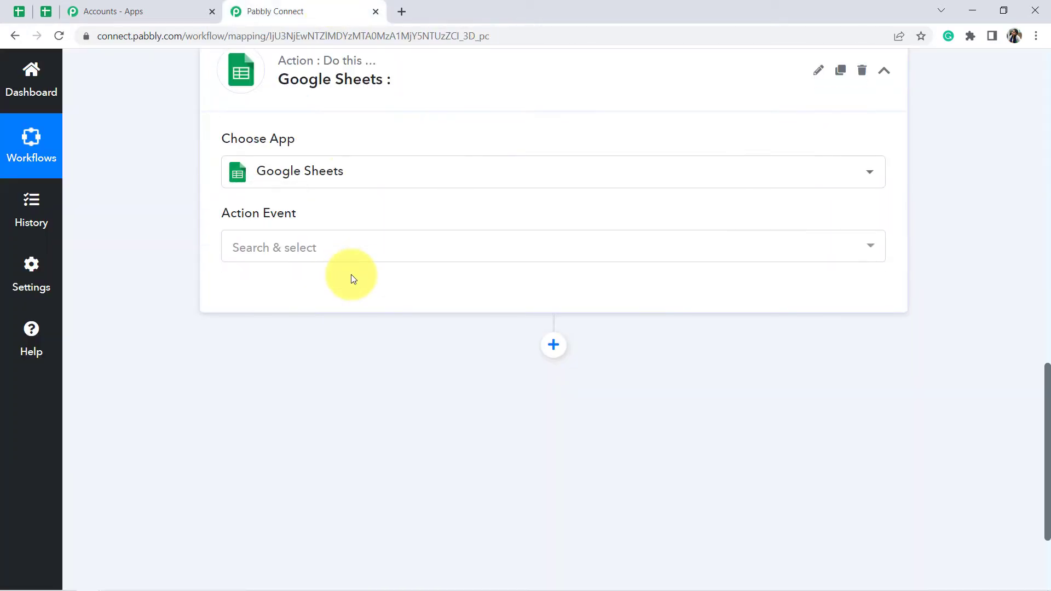
left_click(287, 254)
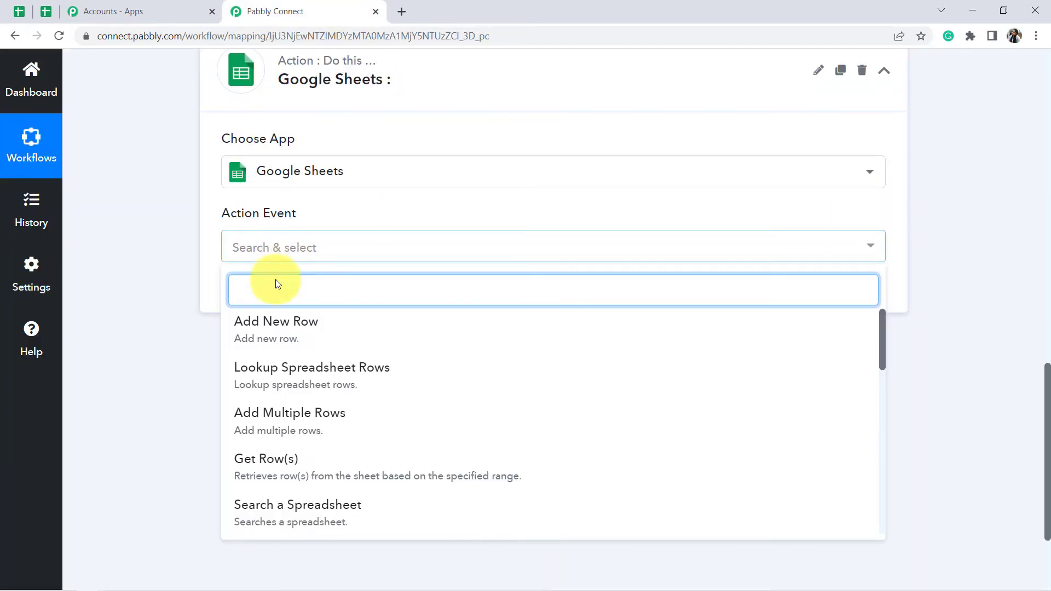
left_click(264, 469)
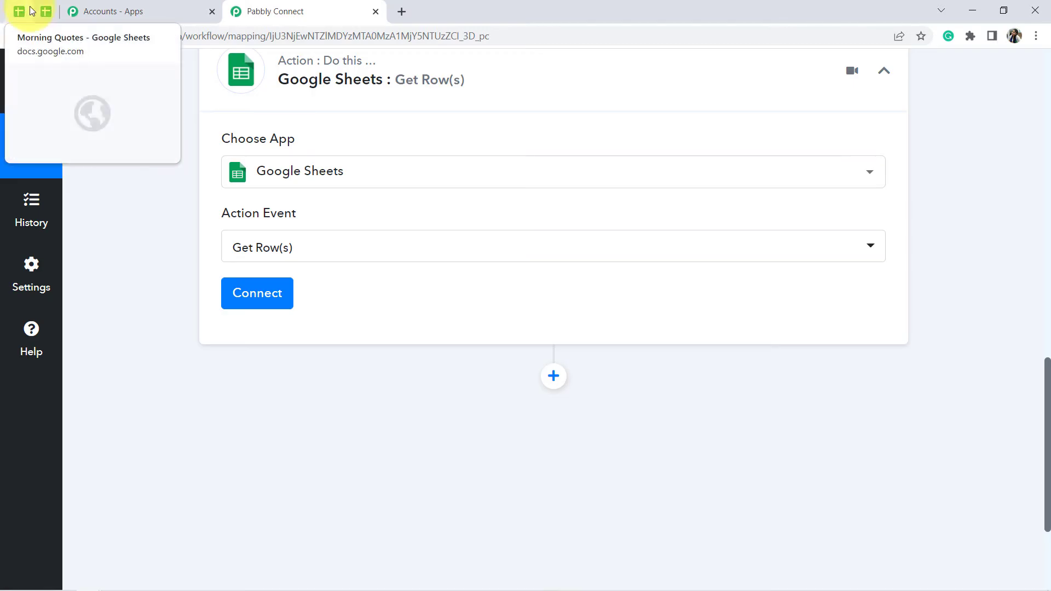
Review the user names, phone numbers and emails listed in the Users Detail spreadsheet, and return to the workflow.
left_click(48, 15)
left_click(159, 408)
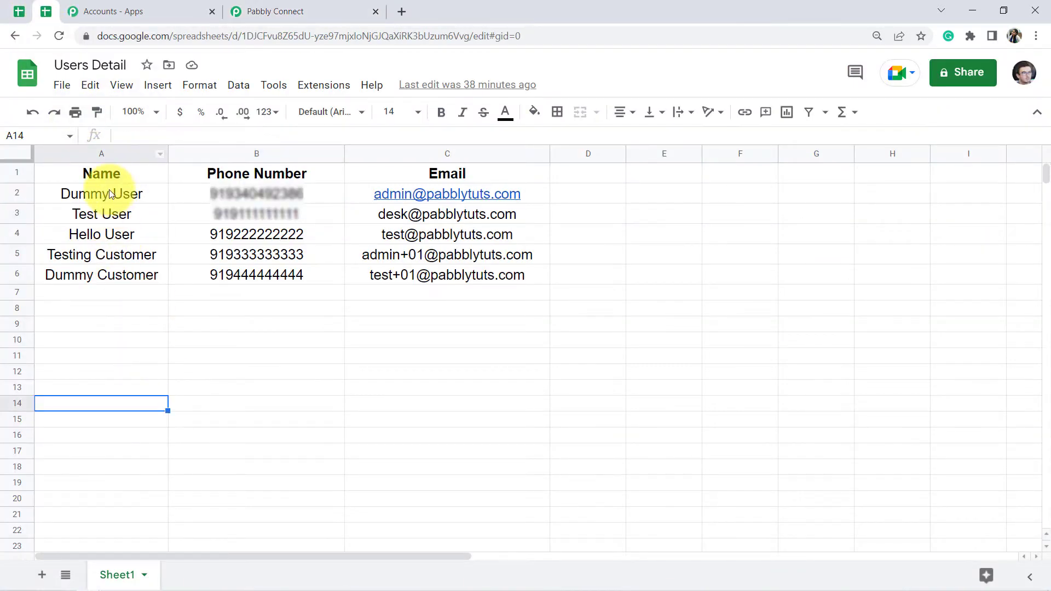
left_click_drag(104, 194, 306, 215)
left_click_drag(363, 251, 438, 275)
left_click(281, 11)
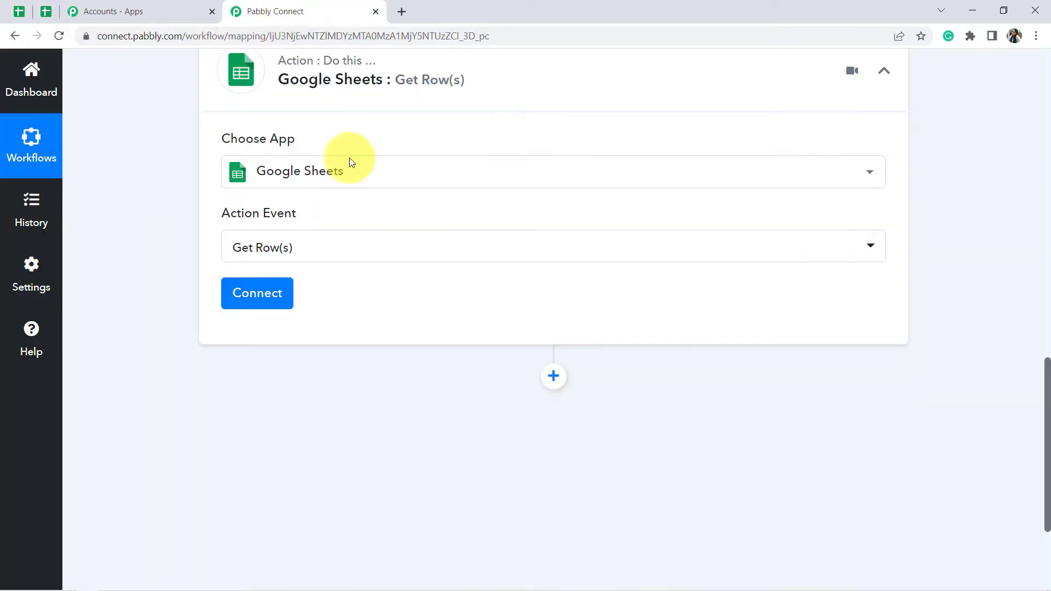
Add a new Google Sheets connection for the Get Row(s) action and authorize it with the Google account.
left_click(284, 285)
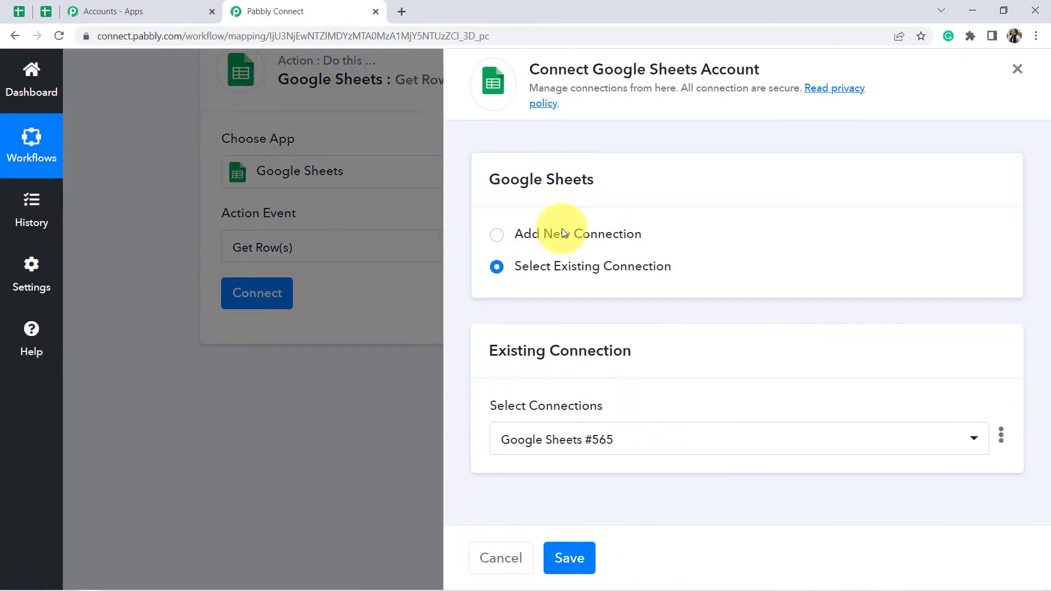
left_click(560, 230)
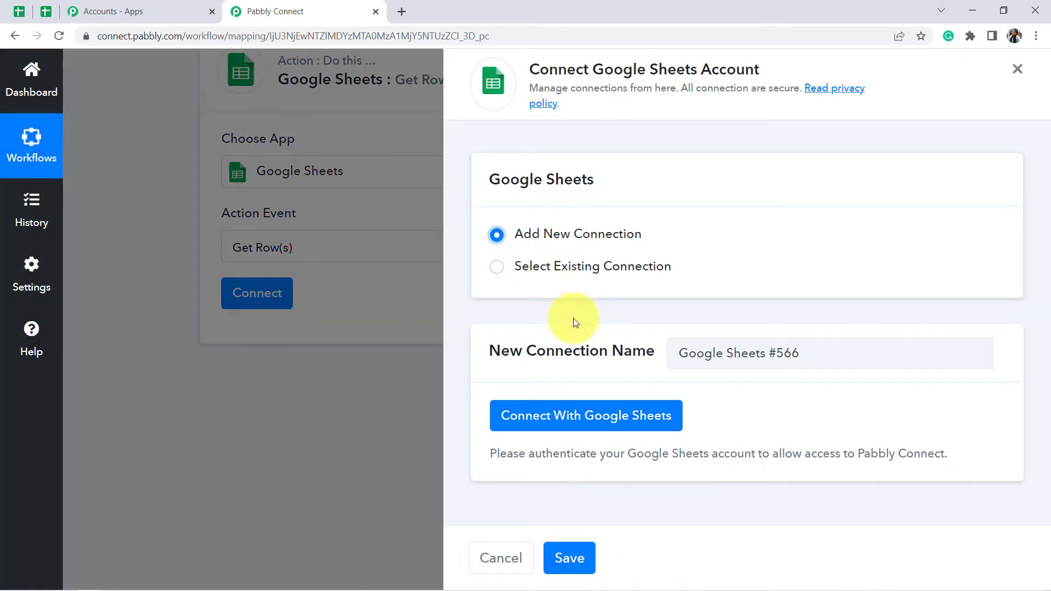
left_click(574, 411)
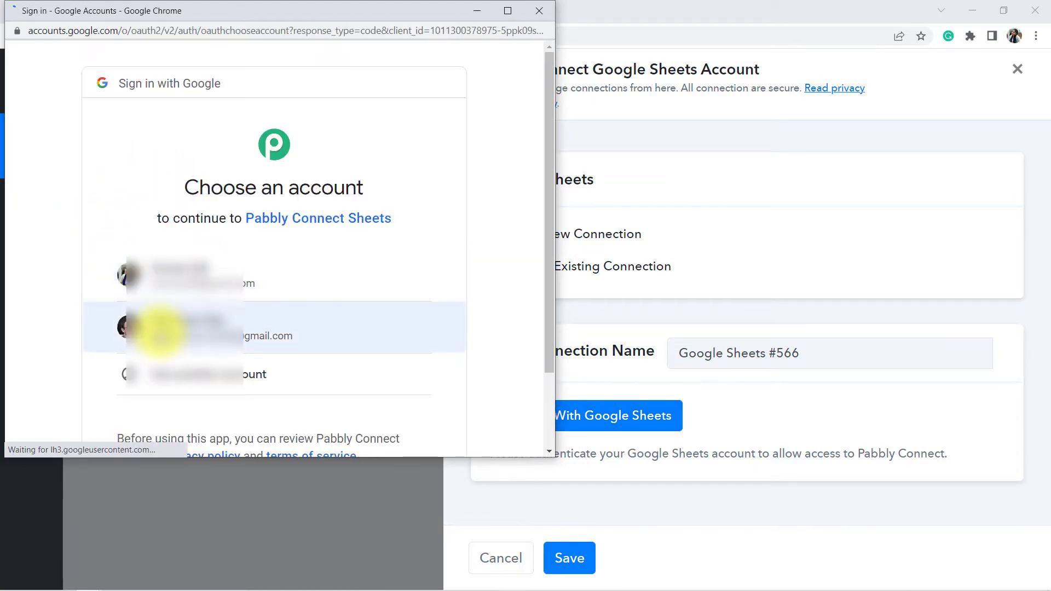
left_click(159, 329)
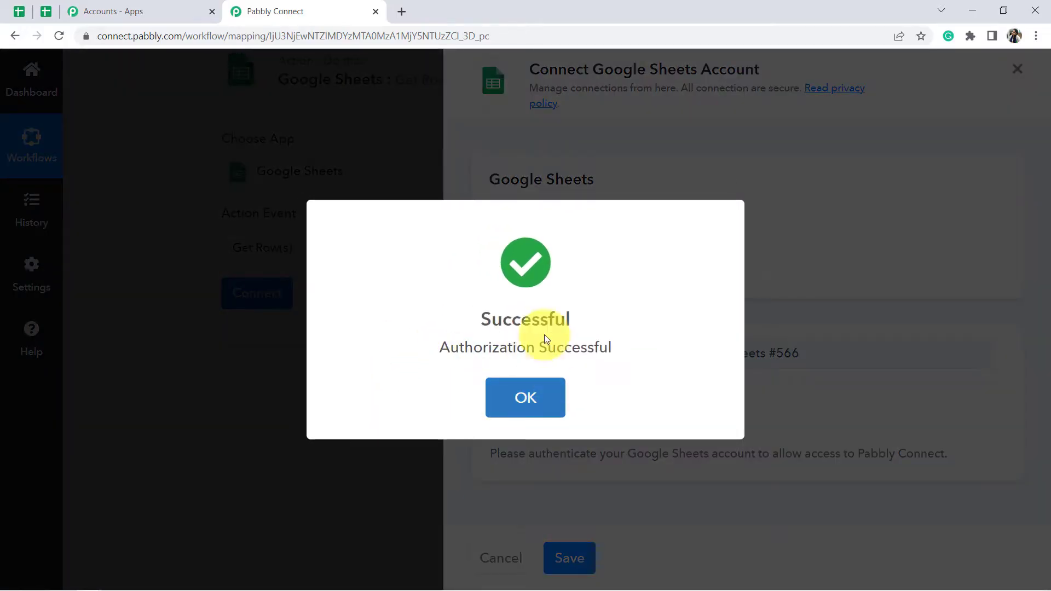
left_click(523, 394)
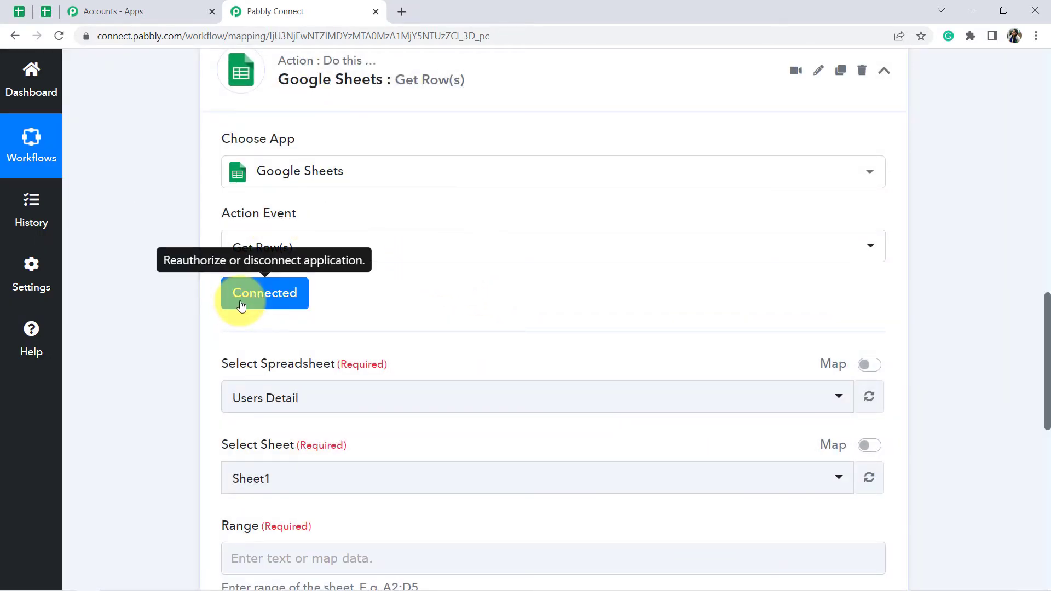
Select the Users Detail spreadsheet and its Sheet1 for the Get Row(s) action, checking the names against the Google Sheets file.
scroll(237, 301, "up", 4)
scroll(237, 305, "down", 7)
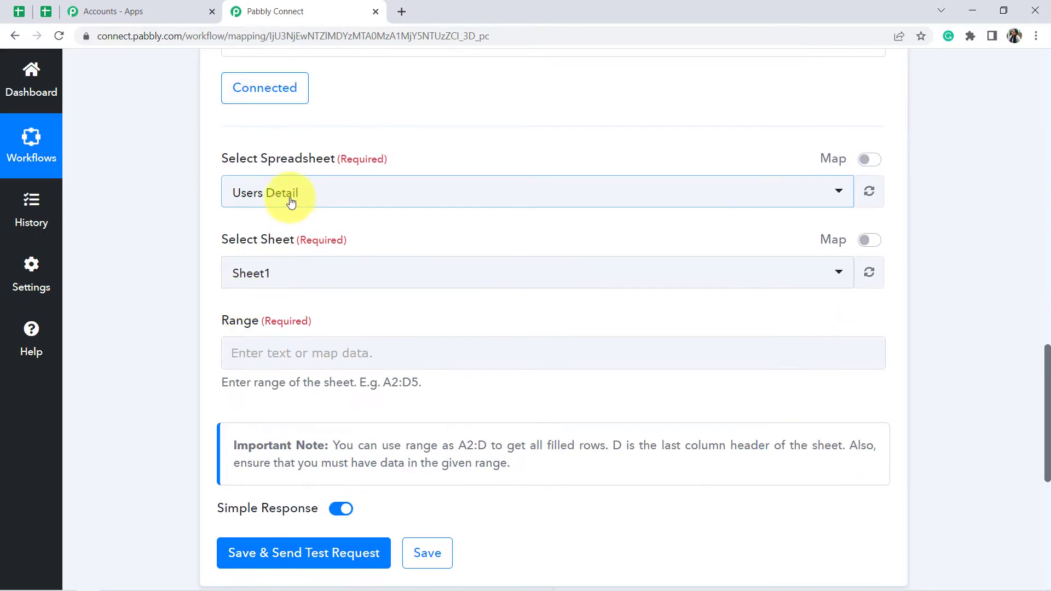
left_click(291, 203)
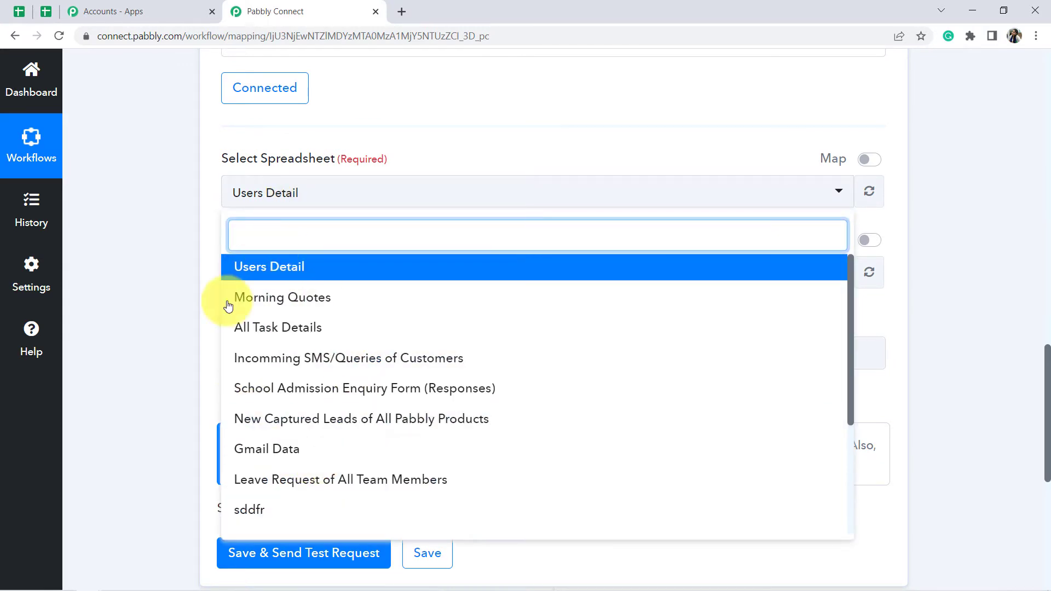
left_click(186, 200)
left_click(46, 17)
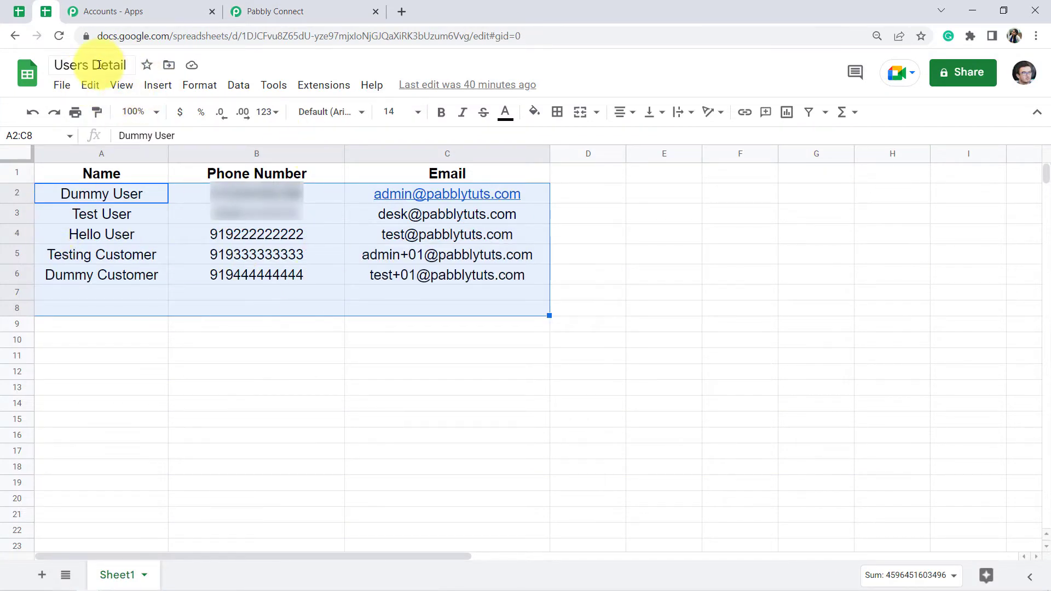
left_click(327, 12)
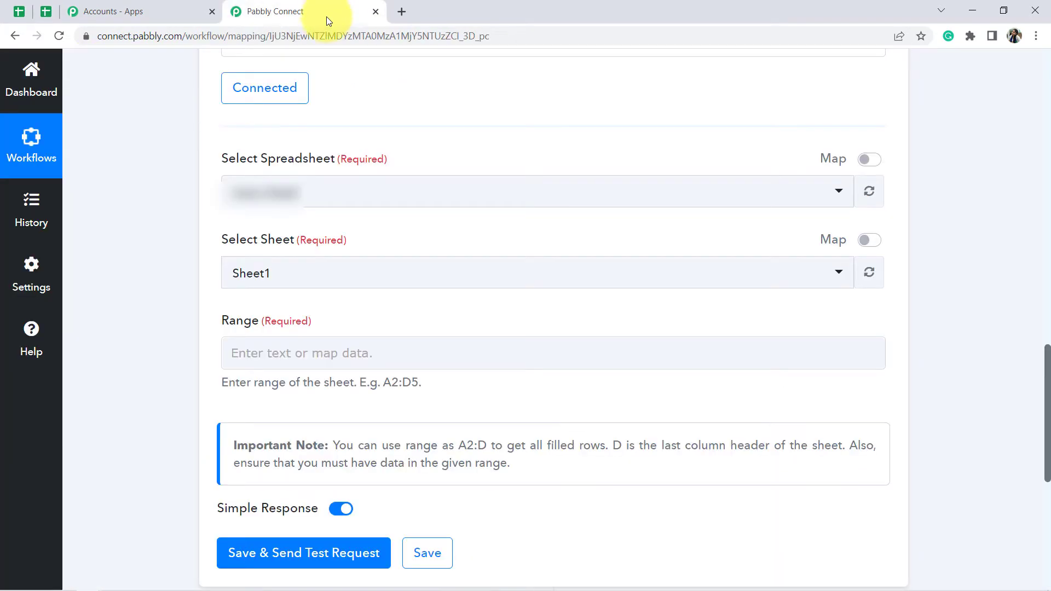
left_click(263, 198)
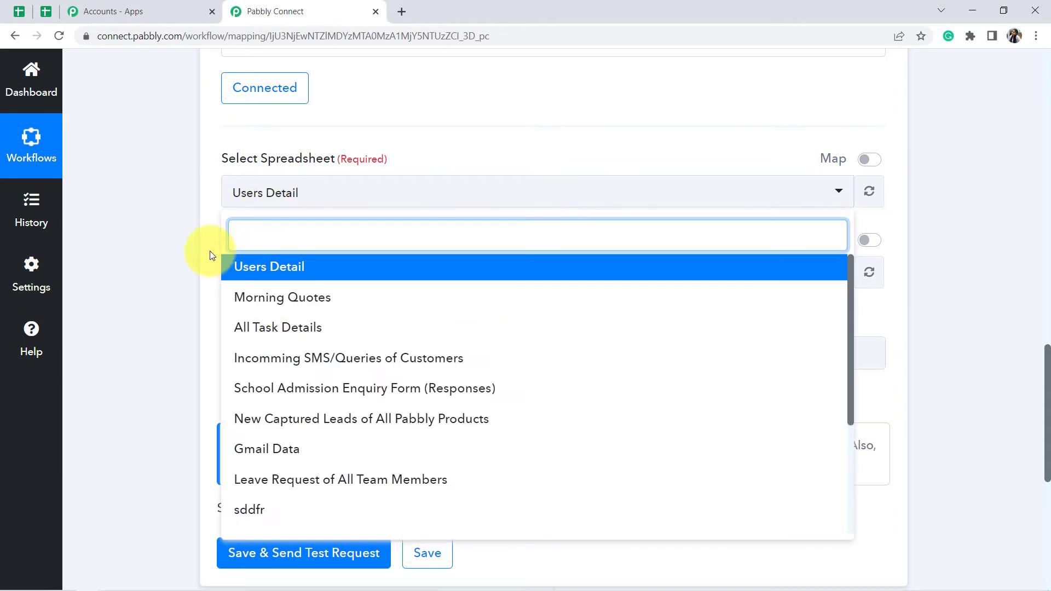
left_click(128, 86)
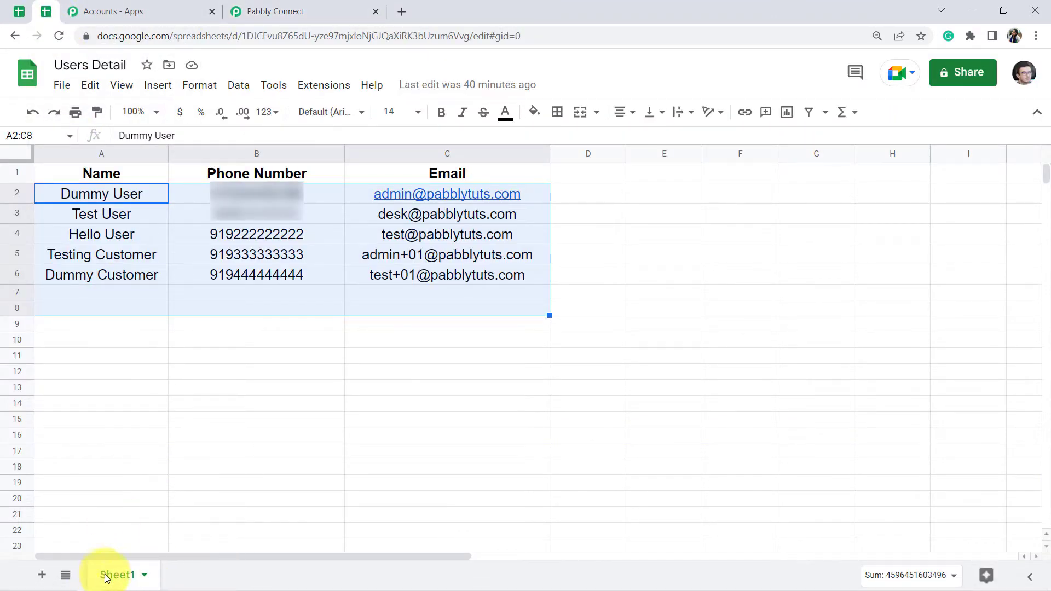
left_click(246, 11)
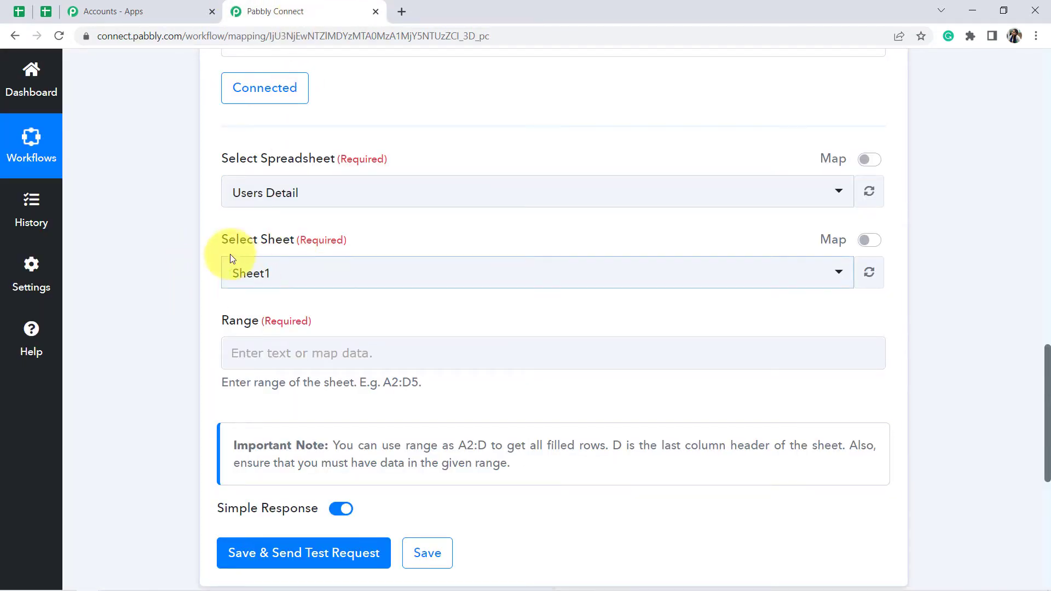
Examine the range format hint and the filled and empty rows in Users Detail to determine which cell range to fetch.
scroll(317, 247, "down", 1)
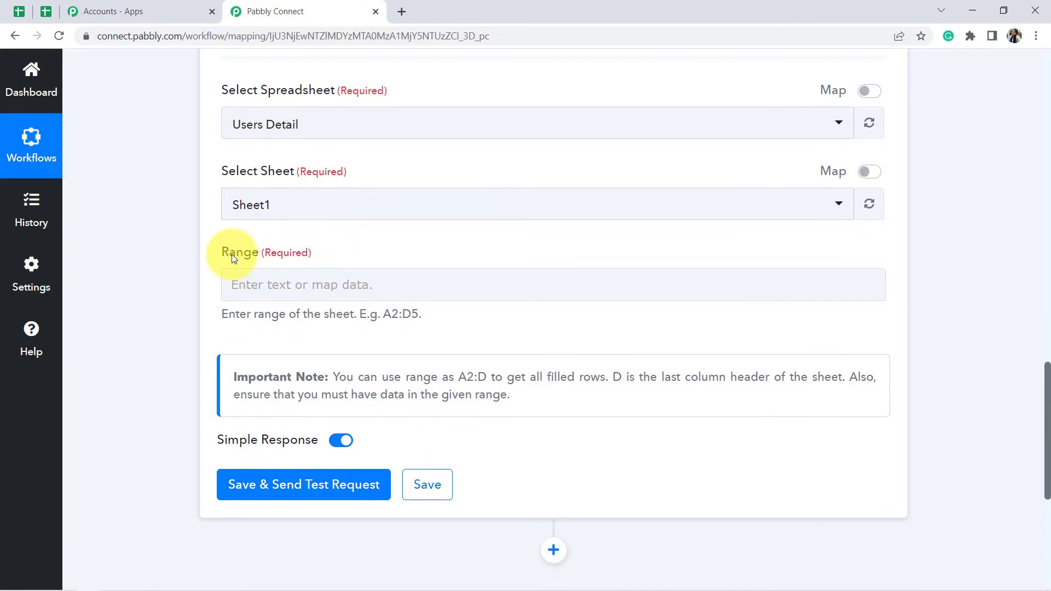
left_click_drag(231, 253, 270, 281)
left_click(238, 320)
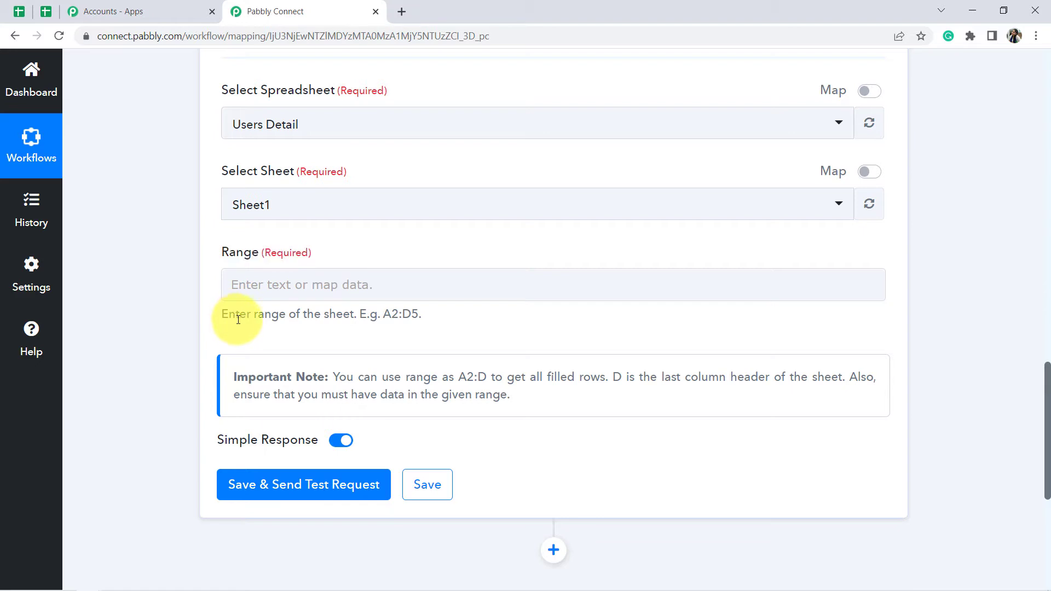
left_click_drag(238, 320, 403, 316)
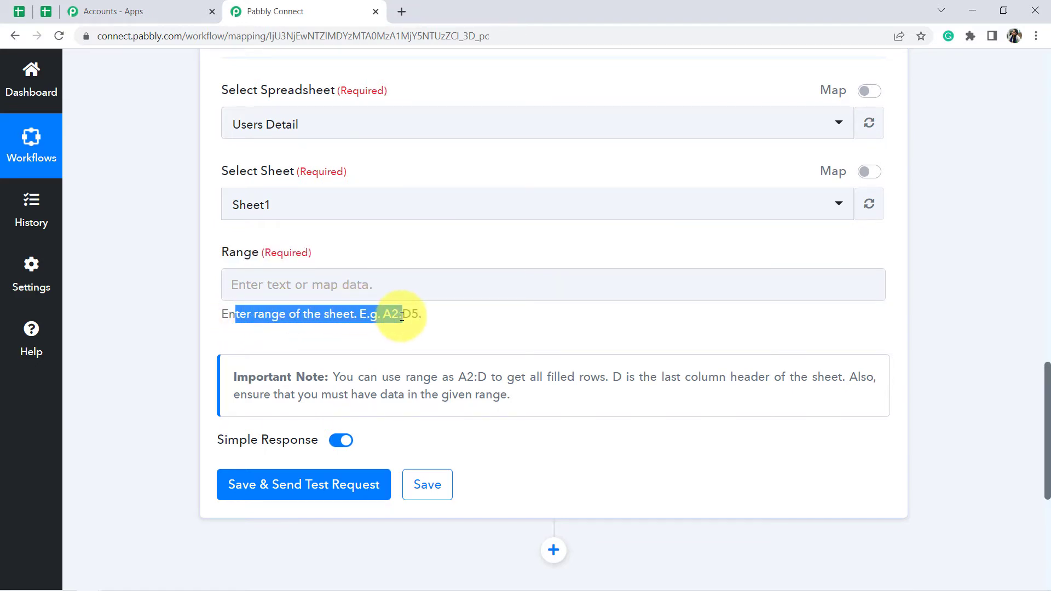
left_click(328, 284)
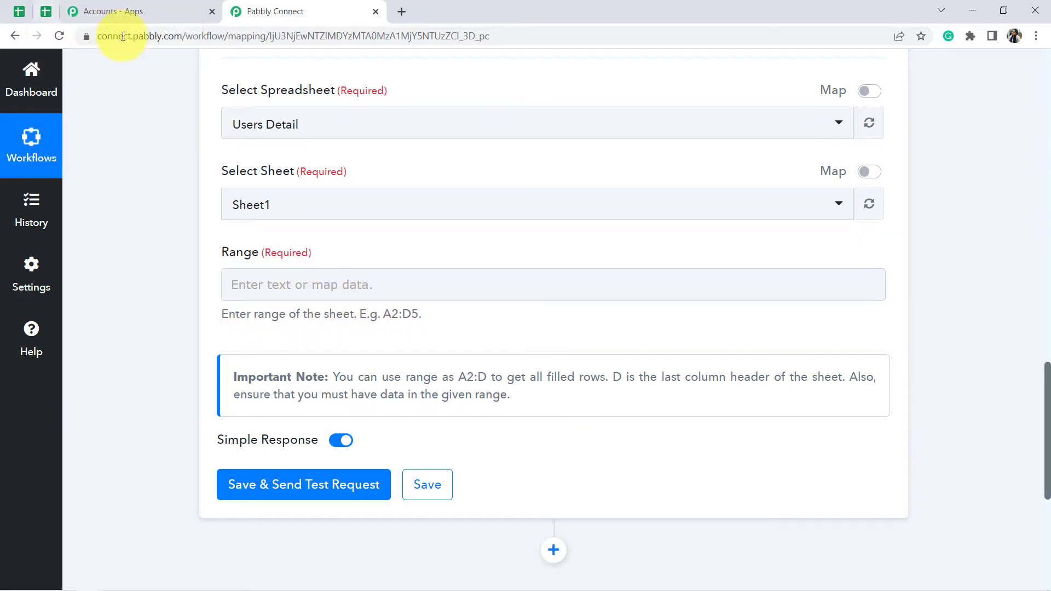
left_click(48, 14)
left_click(215, 354)
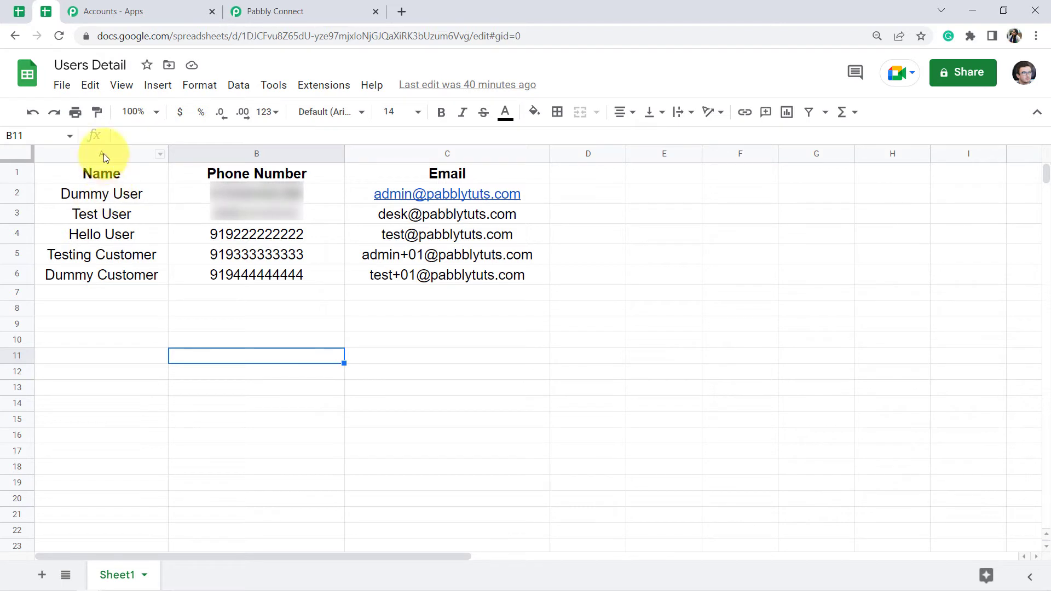
left_click_drag(103, 194, 393, 278)
left_click(383, 299)
left_click(395, 280)
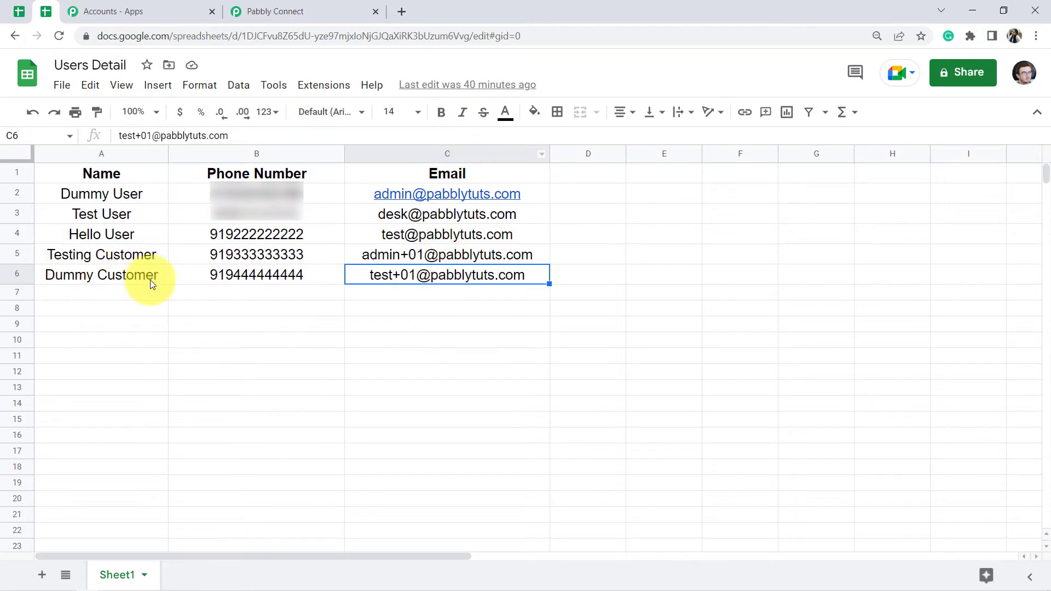
mouse_move(414, 273)
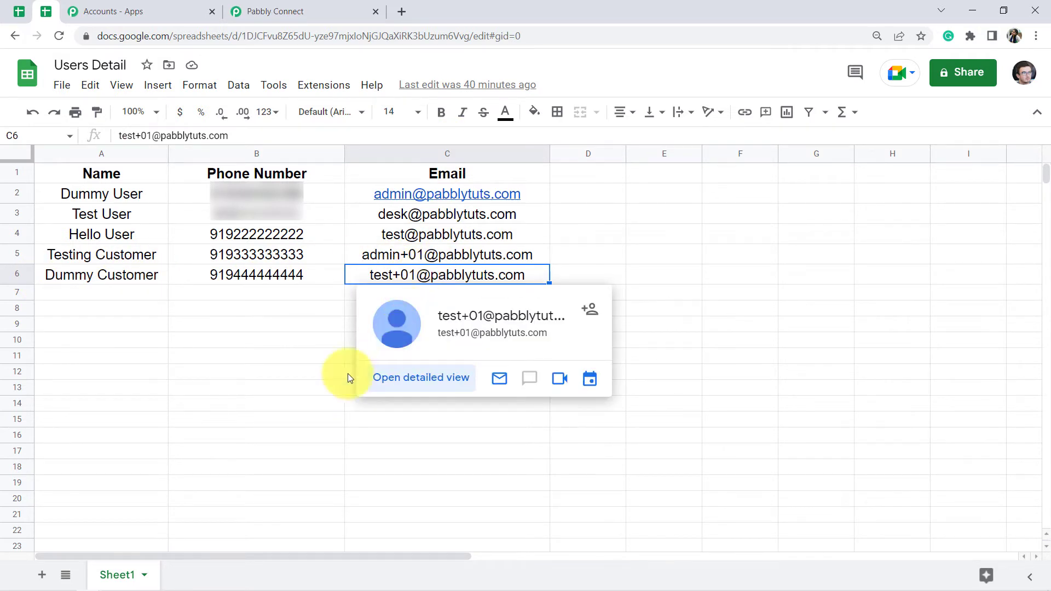
left_click(331, 403)
left_click_drag(126, 197, 409, 274)
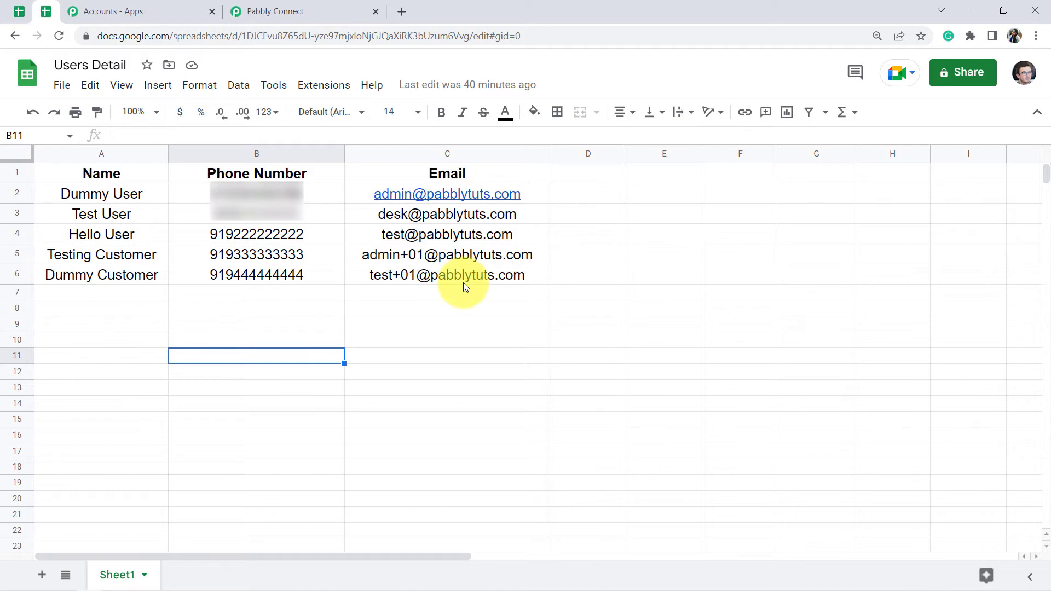
left_click_drag(155, 296, 475, 375)
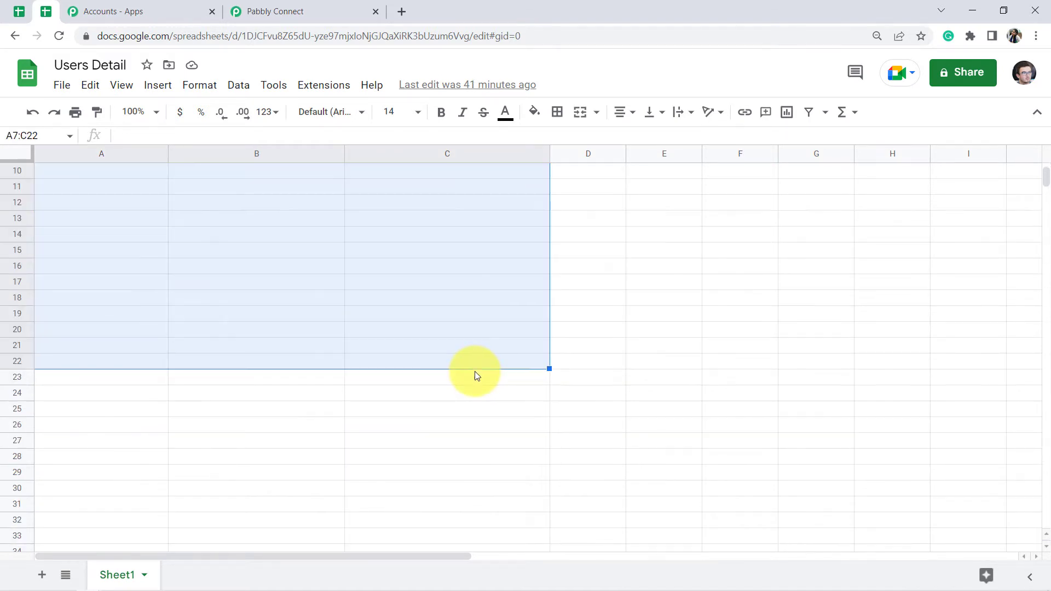
Set the Get Row(s) range to A2:C, and save the action with a test request.
left_click(277, 11)
left_click(249, 280)
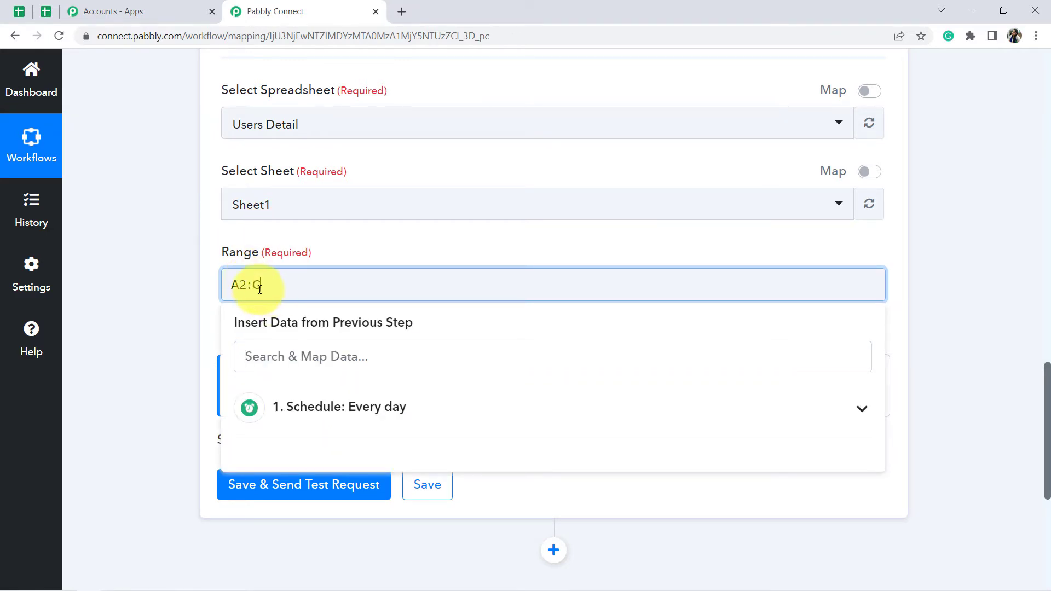
left_click(192, 304)
left_click_drag(246, 315, 422, 310)
double_click(411, 313)
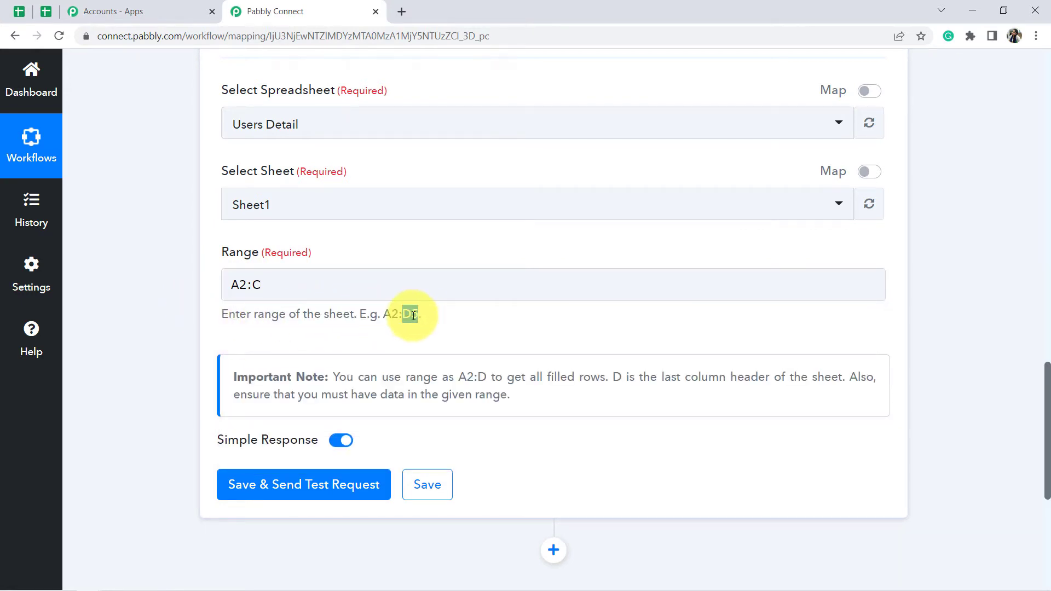
left_click(169, 355)
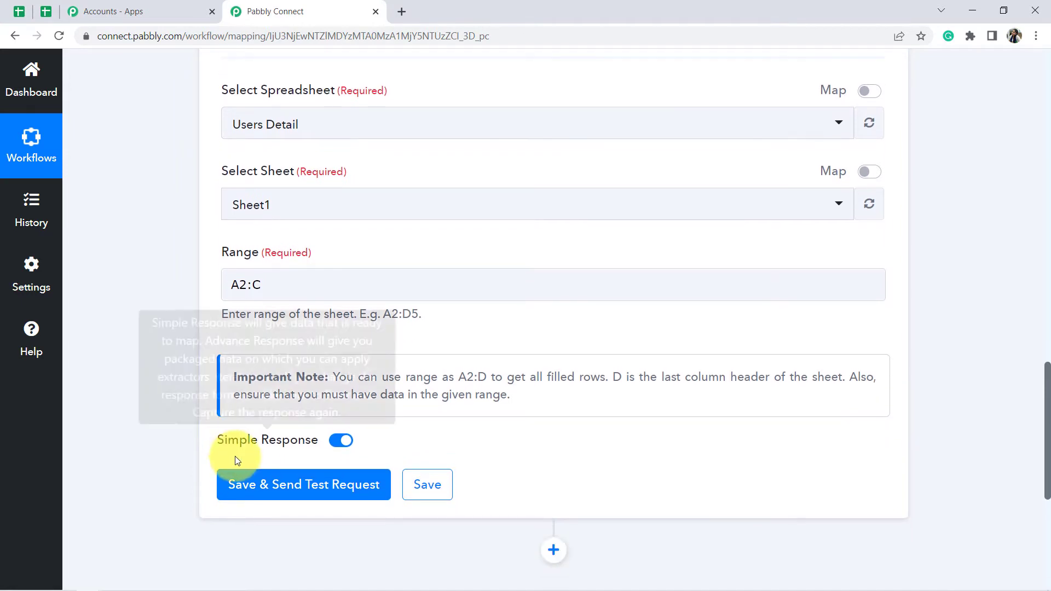
left_click(247, 492)
Compare the name, phone number and email values in the test response with the rows of the Users Detail spreadsheet.
left_click(46, 11)
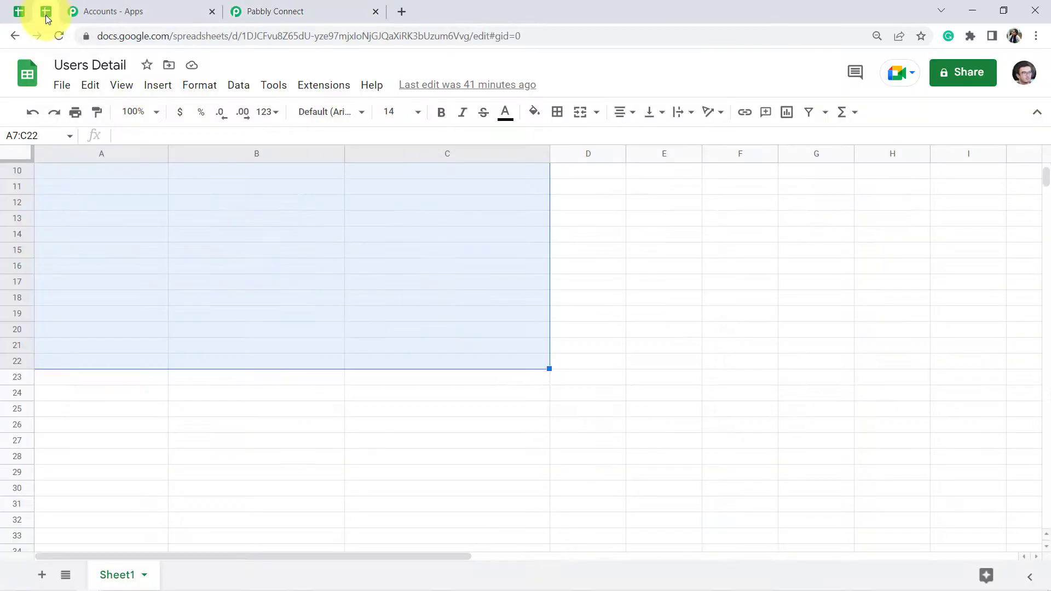
scroll(244, 275, "up", 2)
scroll(242, 273, "up", 3)
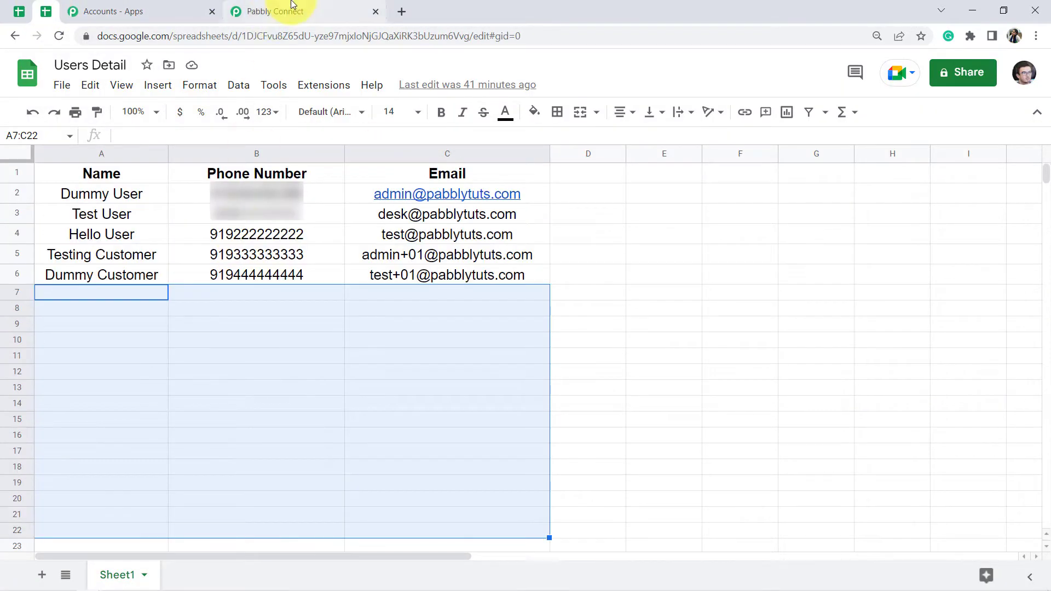
left_click(272, 11)
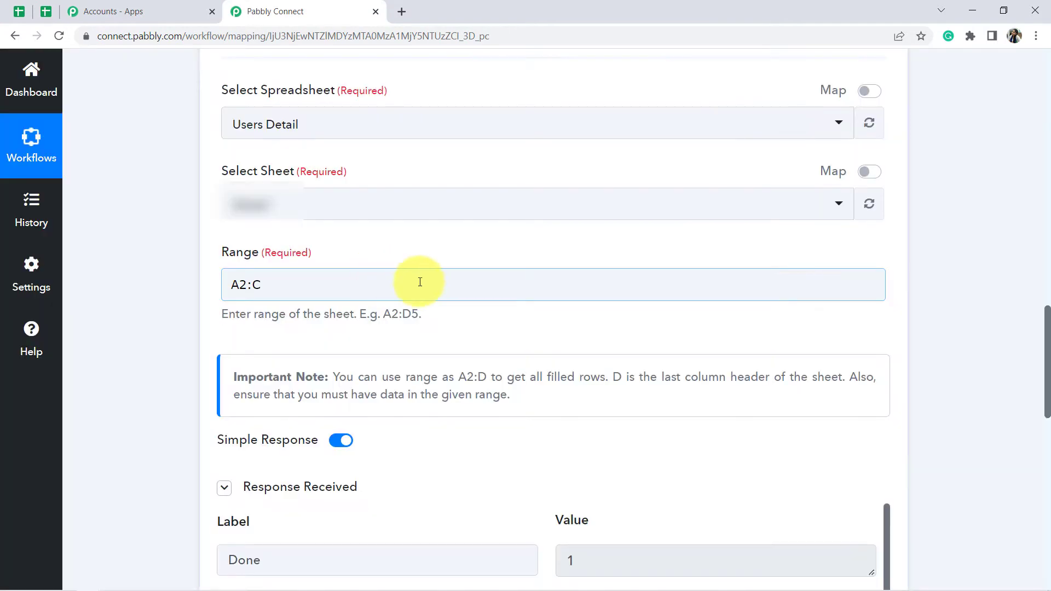
scroll(438, 284, "down", 7)
scroll(560, 301, "down", 1)
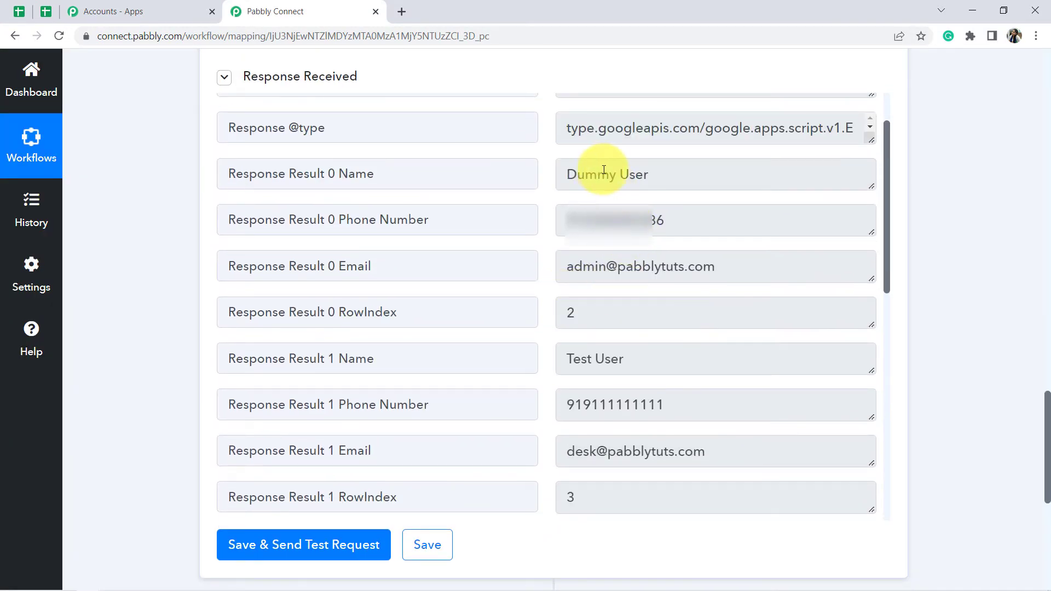
left_click(44, 11)
left_click(108, 230)
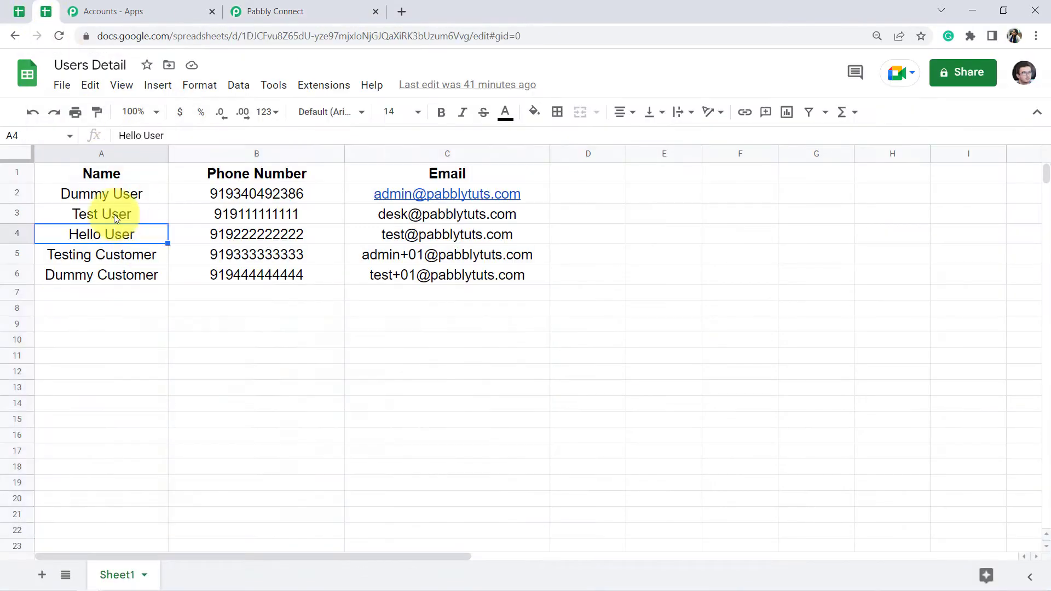
left_click(101, 190)
left_click(322, 194)
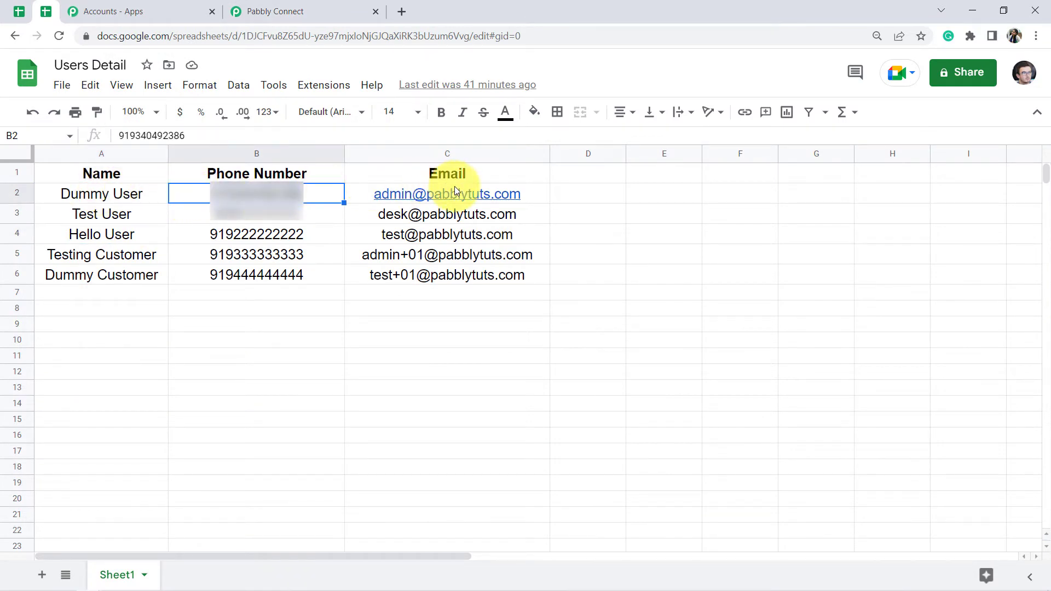
left_click(89, 220)
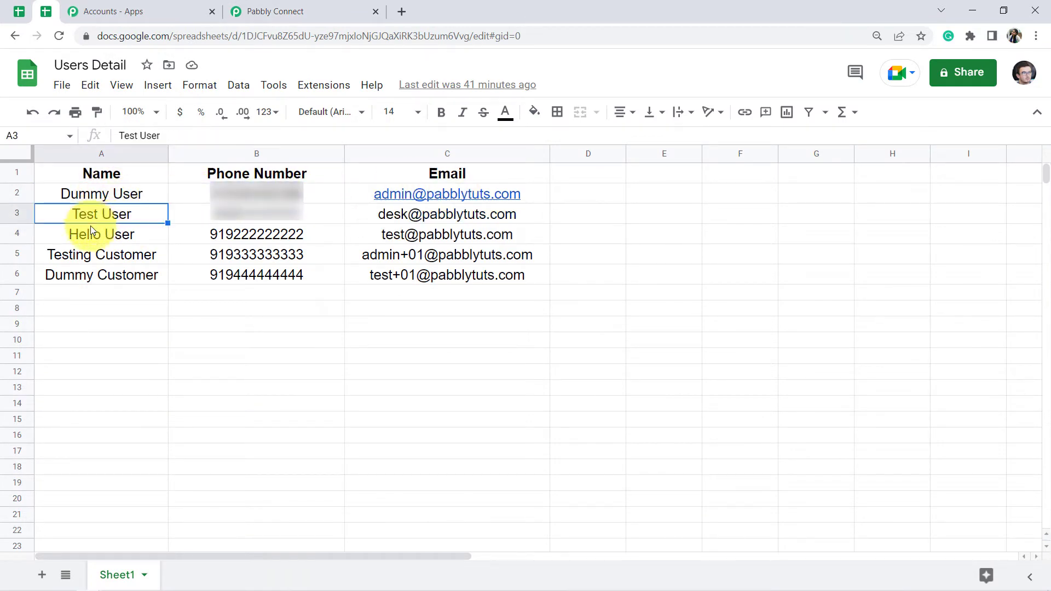
left_click(91, 240)
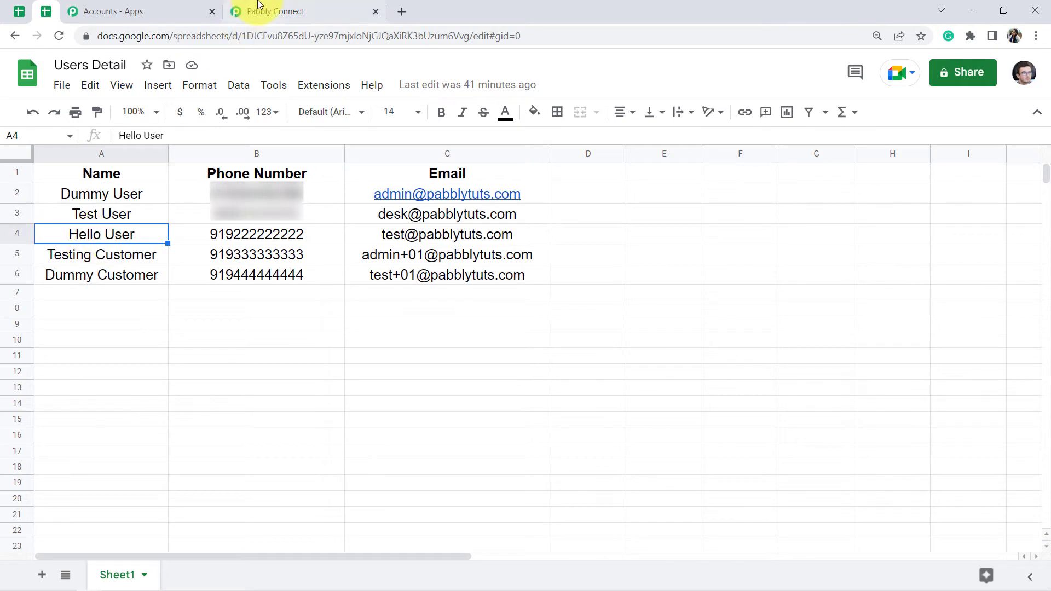
left_click(261, 11)
left_click_drag(629, 185, 534, 176)
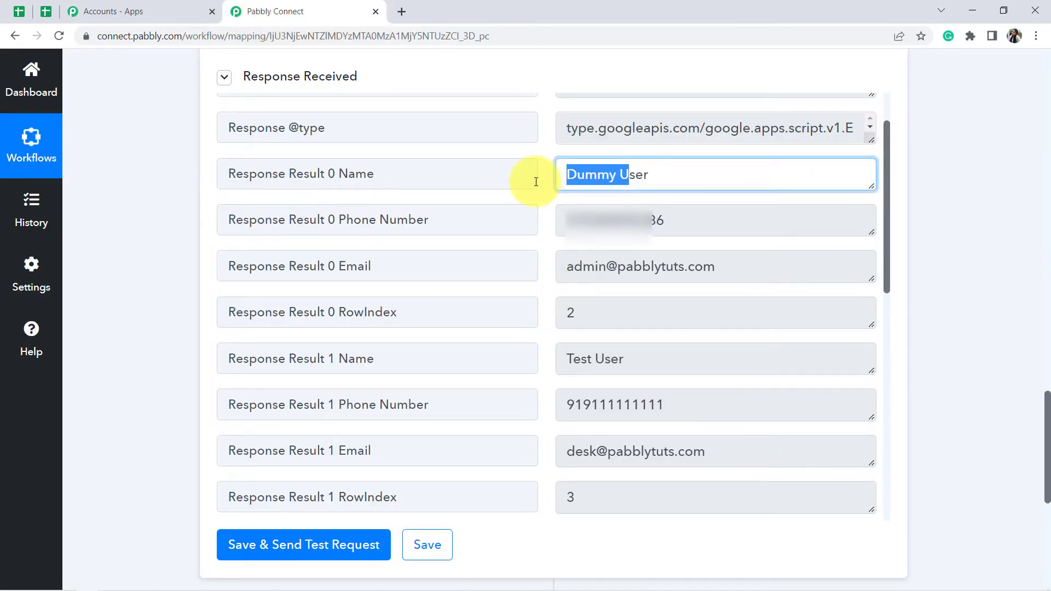
Examine the name, phone number, email and row index fields of every user in the Get Row(s) test response.
scroll(662, 294, "down", 2)
left_click_drag(598, 221, 567, 224)
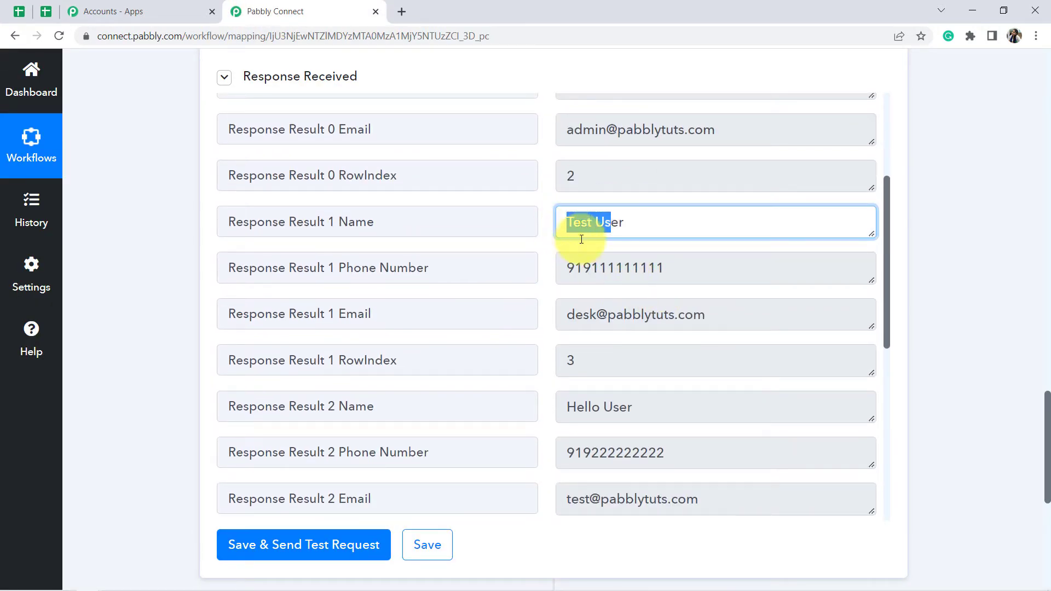
scroll(605, 267, "down", 2)
left_click_drag(609, 272, 567, 272)
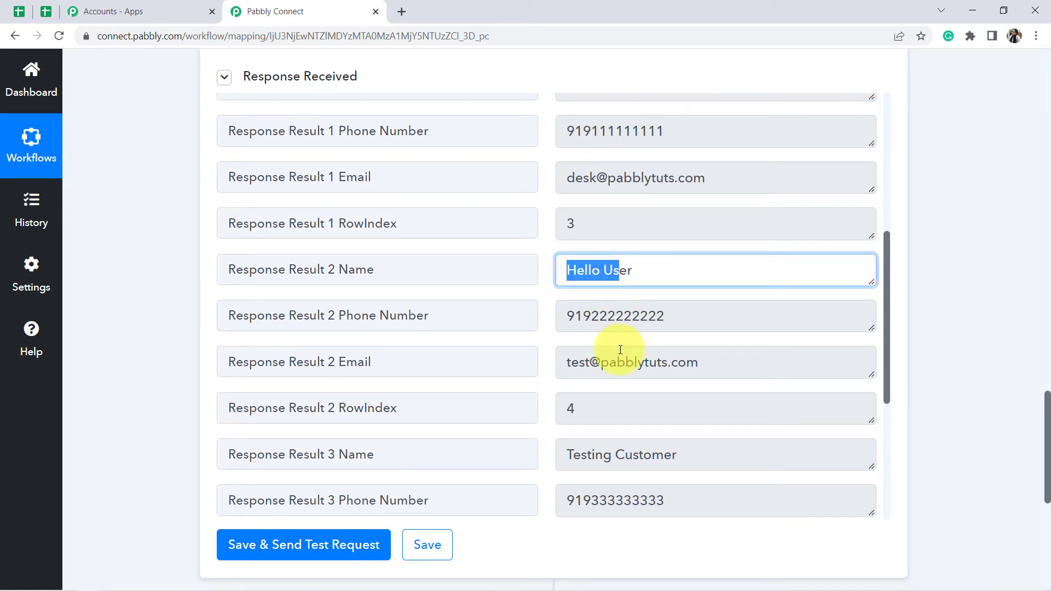
scroll(622, 347, "down", 3)
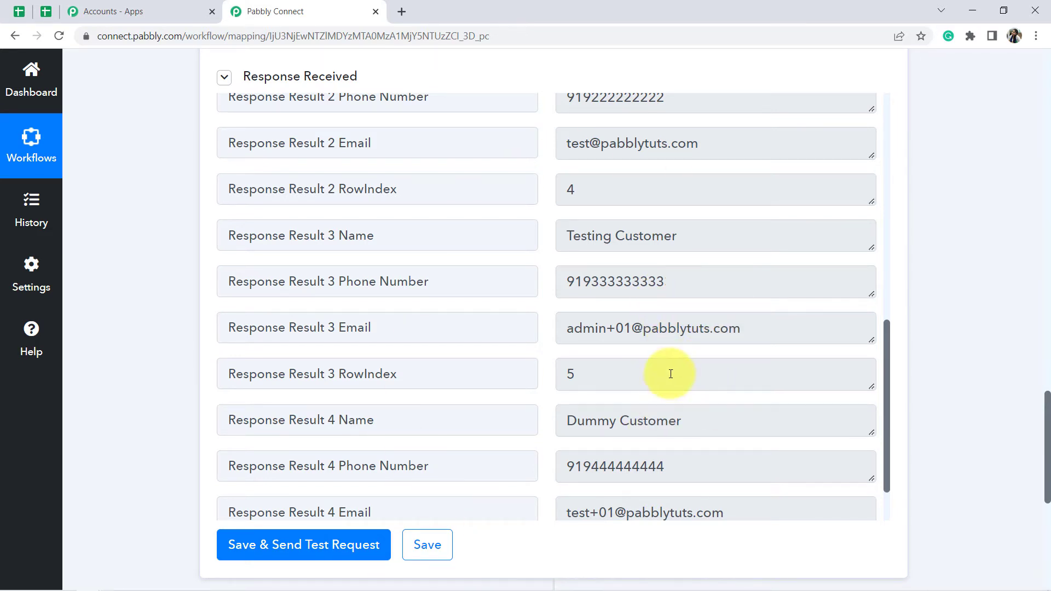
scroll(671, 368, "up", 7)
scroll(556, 375, "down", 2)
scroll(640, 350, "down", 5)
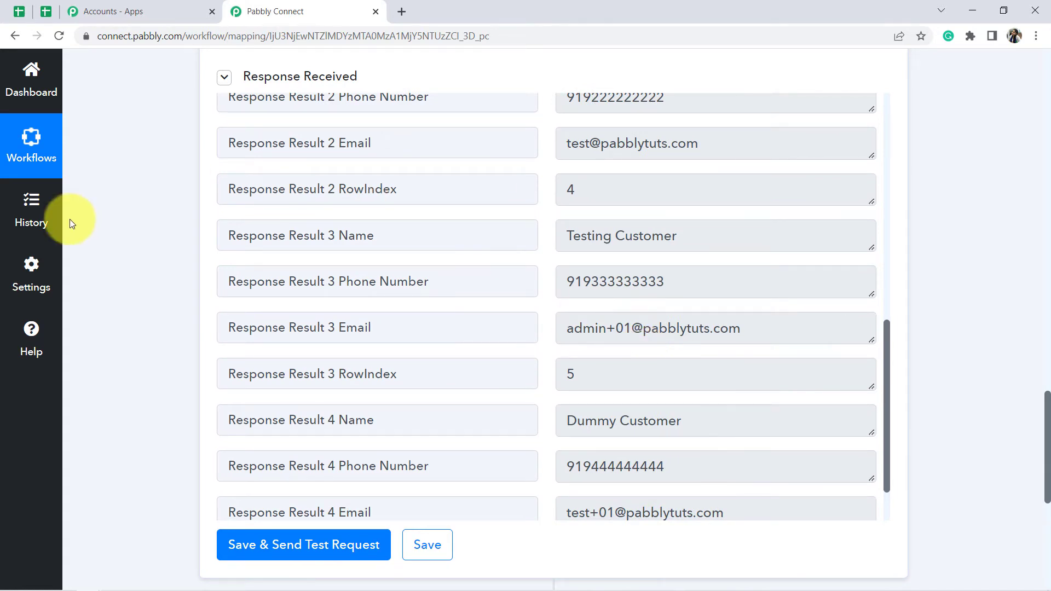
scroll(116, 261, "down", 1)
Turn off Simple Response for the Get Row(s) action and save it with a new test request.
scroll(116, 261, "up", 3)
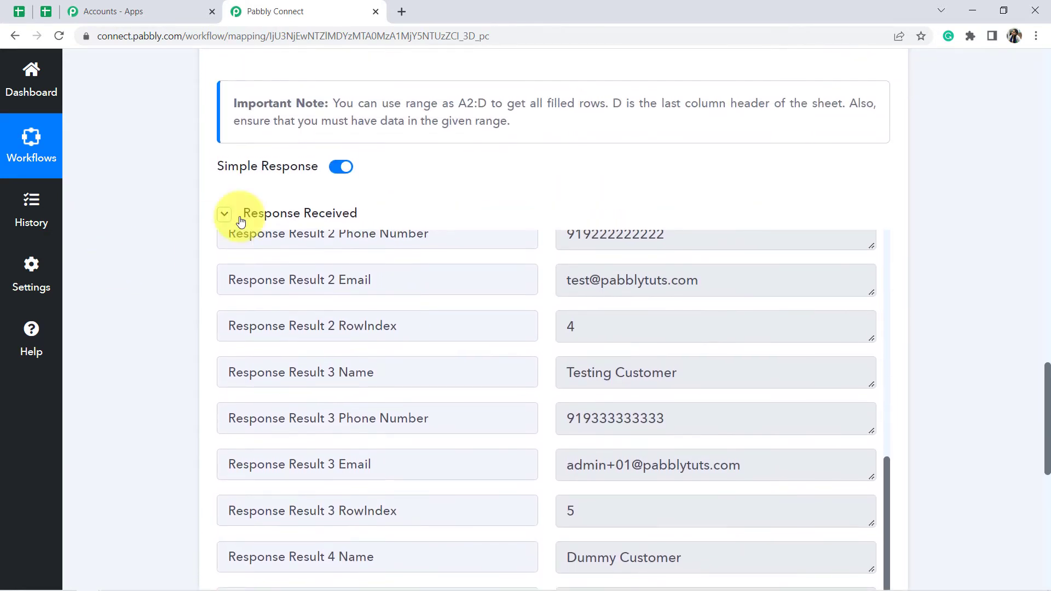
left_click(340, 173)
scroll(178, 373, "down", 6)
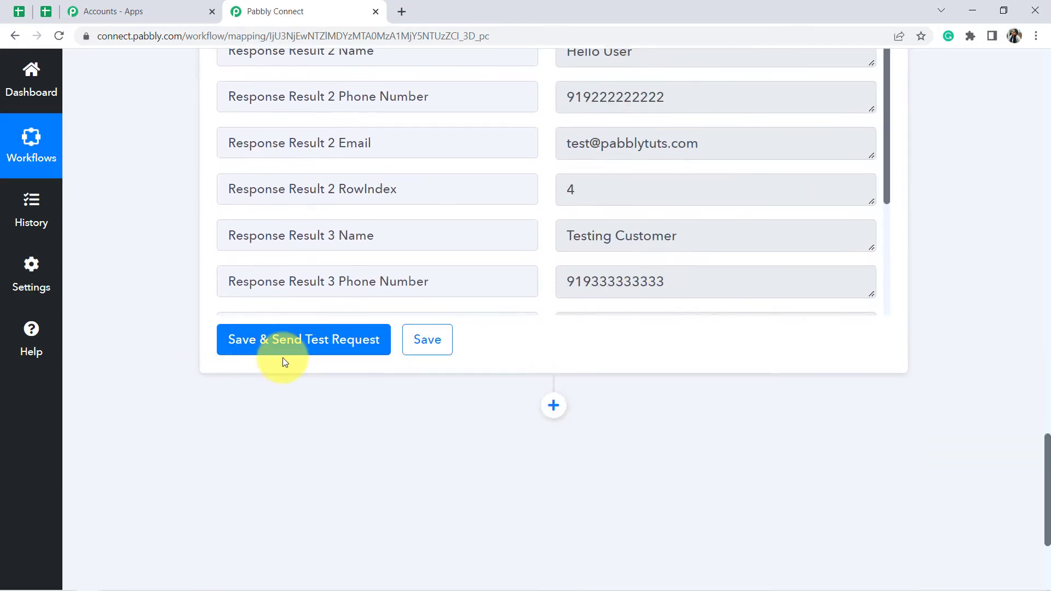
left_click(299, 339)
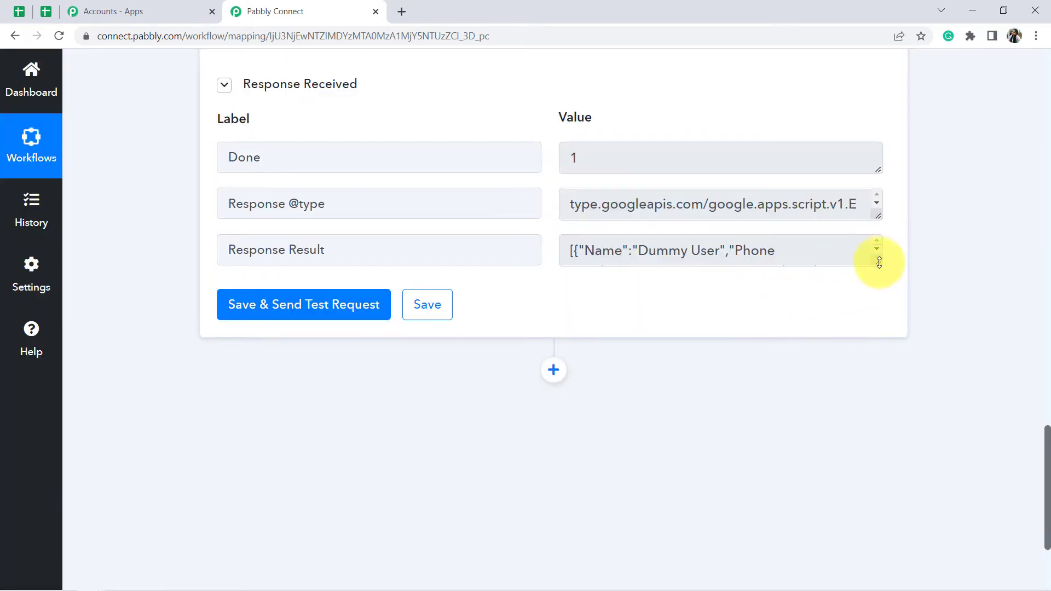
Enlarge the Response Result value and examine how the array groups each user's name, phone number, email and row index.
left_click_drag(879, 262, 871, 509)
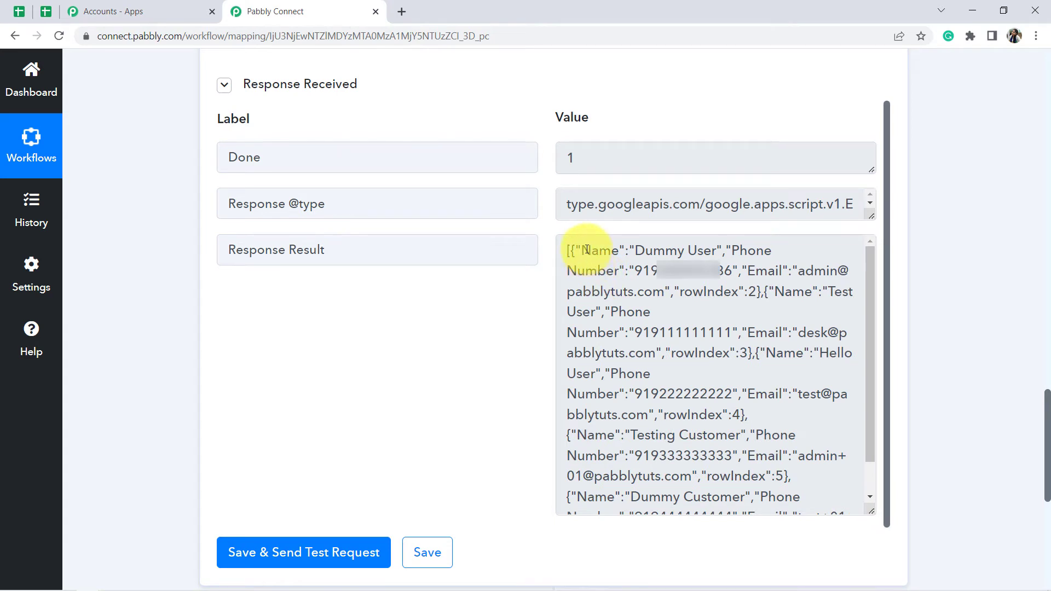
left_click_drag(587, 249, 733, 291)
left_click(719, 290)
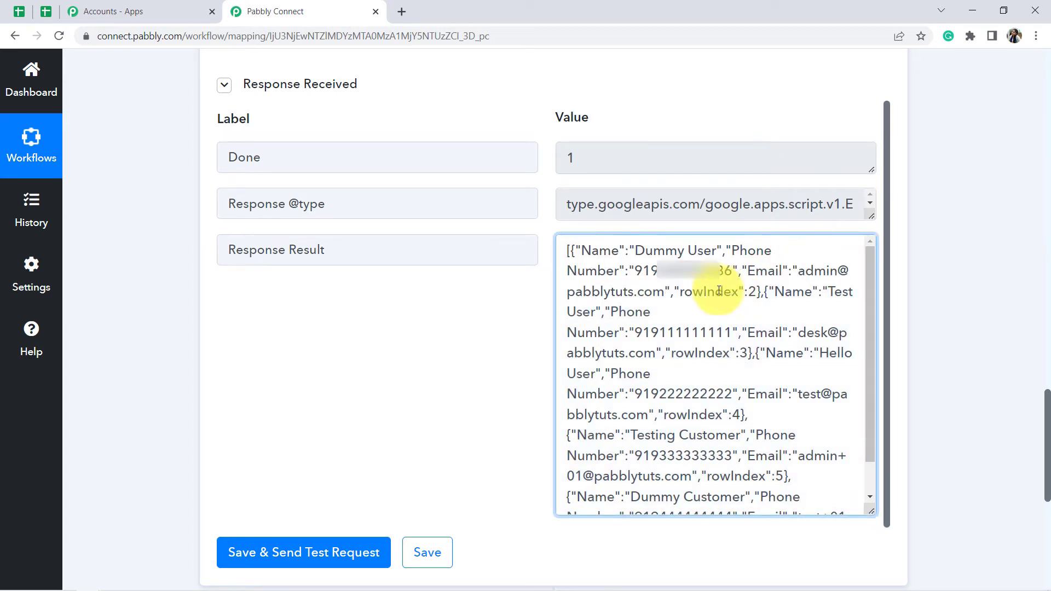
left_click_drag(591, 250, 558, 244)
left_click(762, 300)
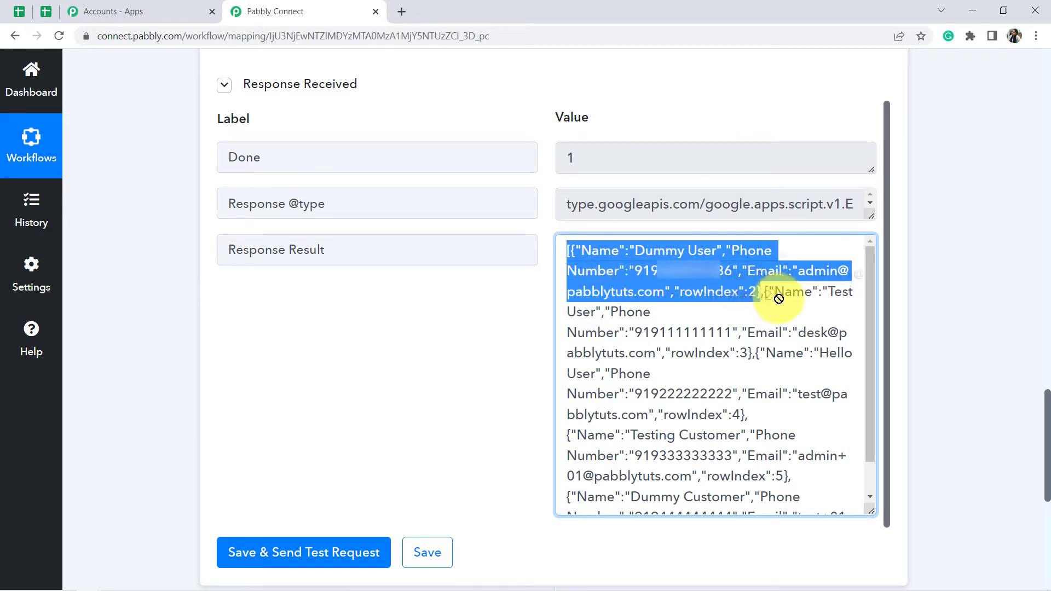
left_click_drag(766, 295, 677, 414)
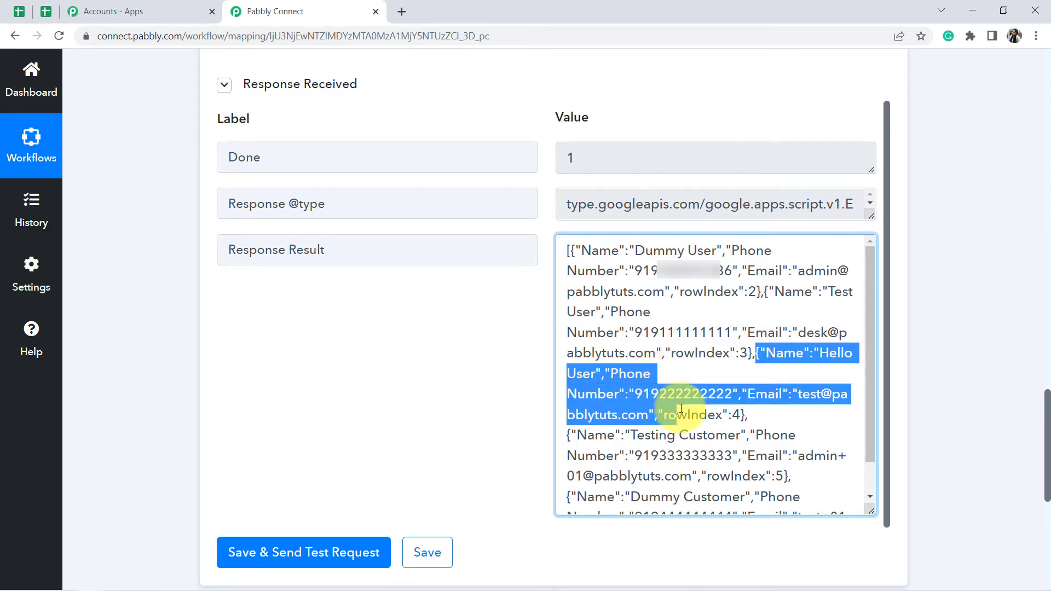
left_click(708, 333)
left_click_drag(589, 249, 796, 495)
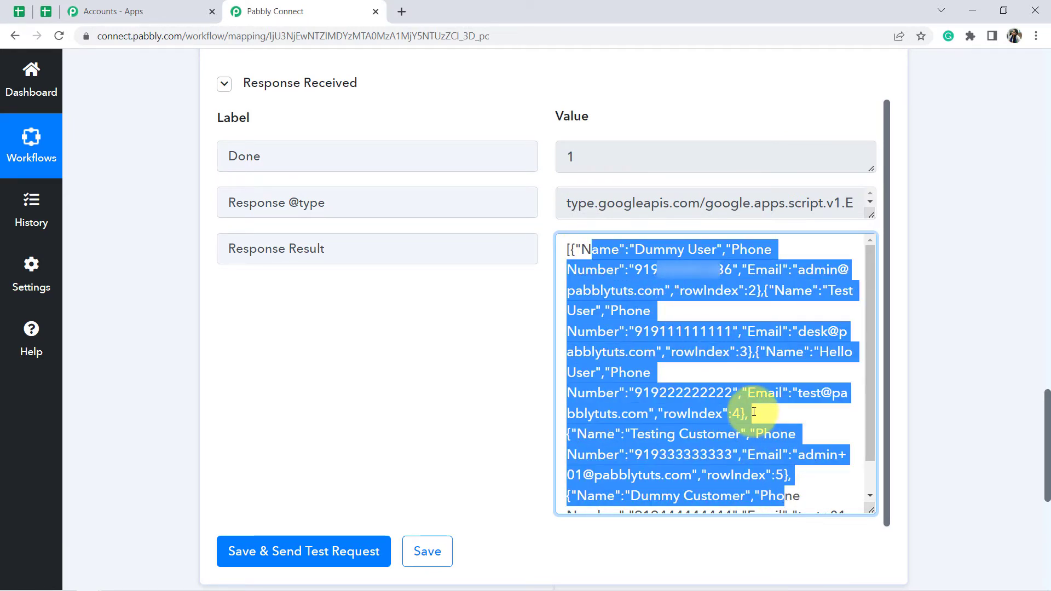
left_click(730, 337)
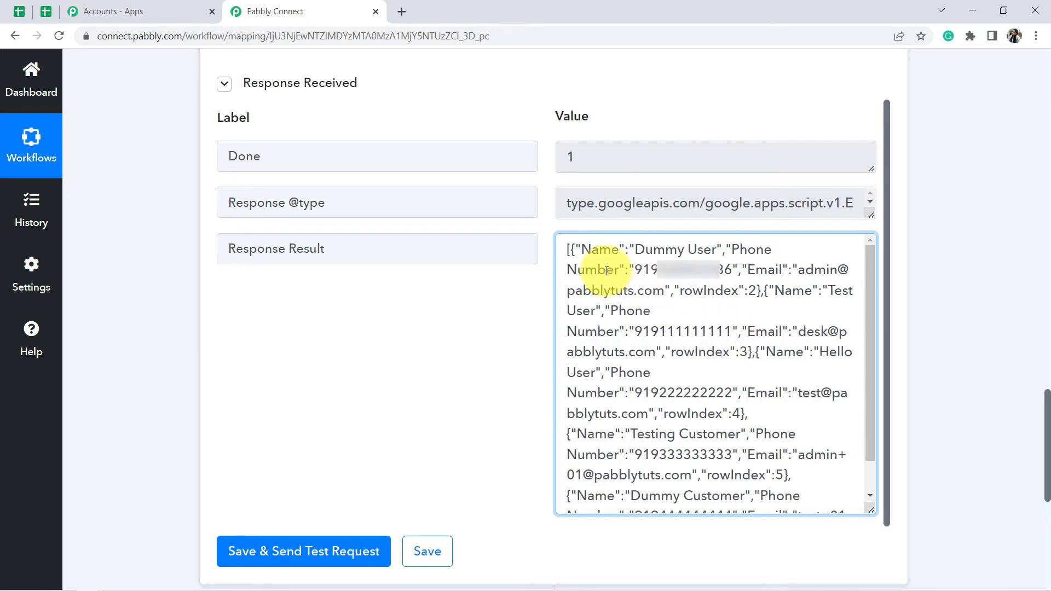
left_click_drag(580, 249, 782, 295)
left_click(776, 300)
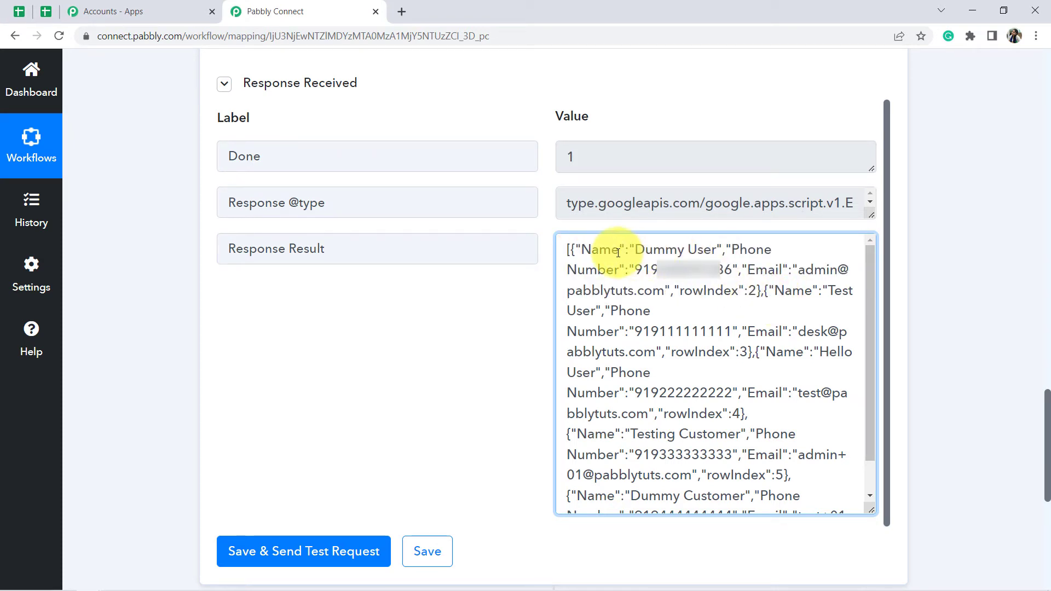
left_click_drag(619, 250, 735, 433)
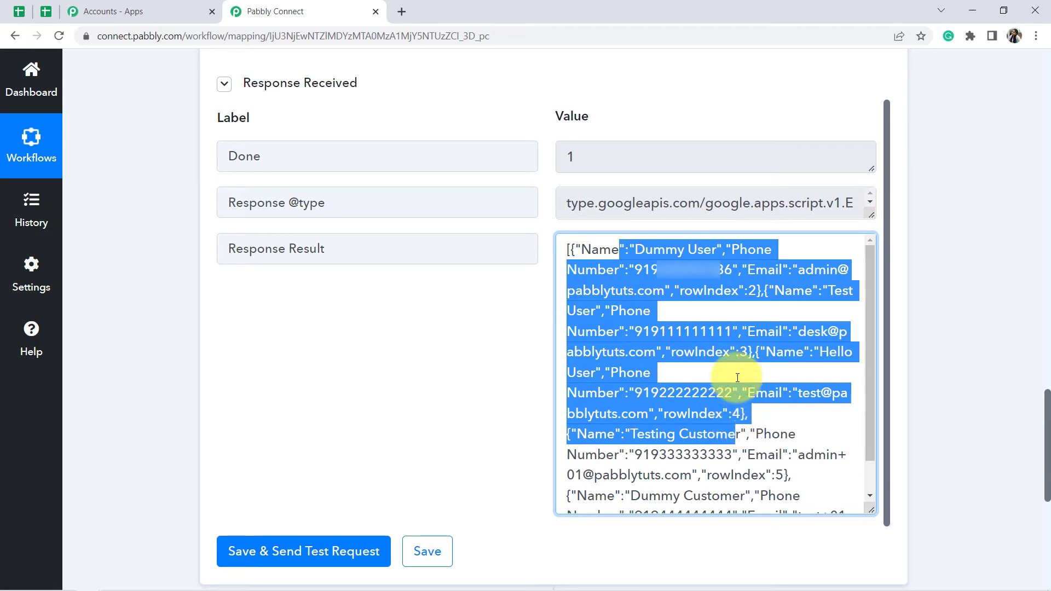
left_click(750, 303)
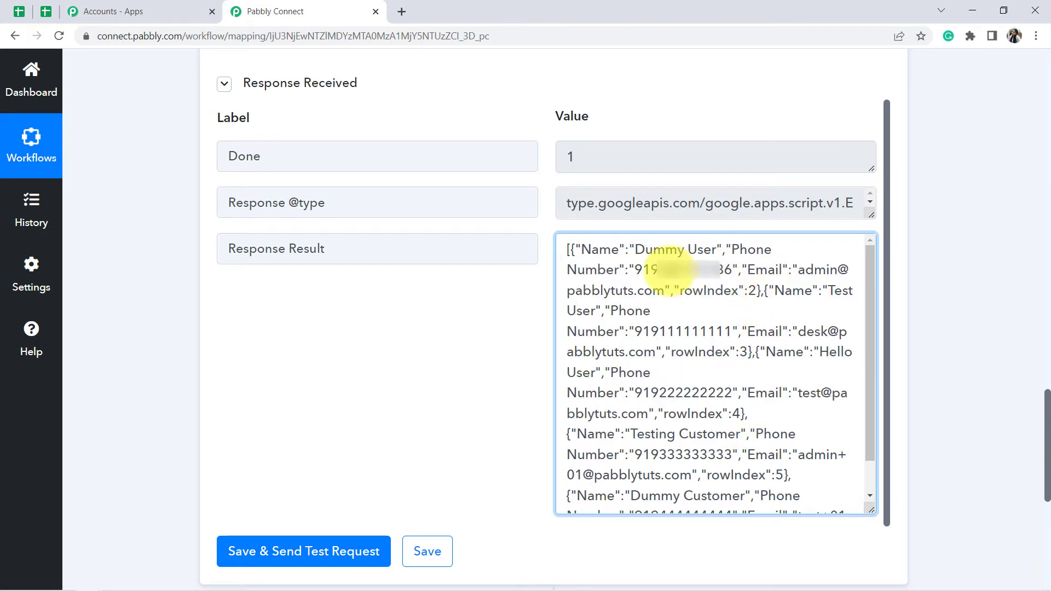
left_click_drag(623, 250, 745, 286)
left_click(663, 257)
left_click_drag(624, 250, 769, 330)
left_click(775, 325)
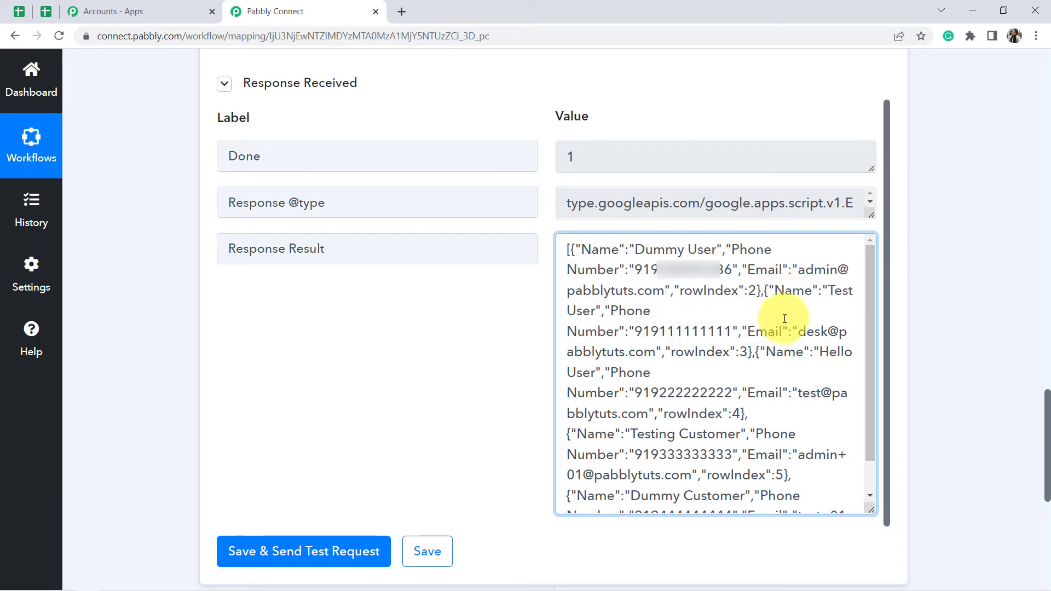
left_click_drag(605, 250, 765, 351)
left_click(146, 323)
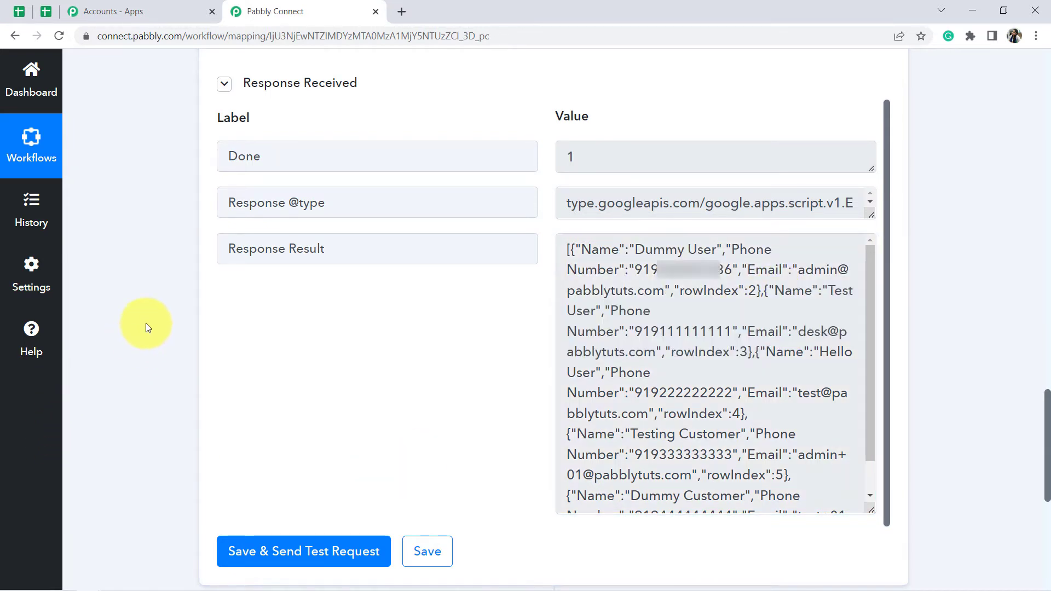
Add an action step after Get Row(s) and choose Iterator by Pabbly as its app.
scroll(152, 303, "down", 5)
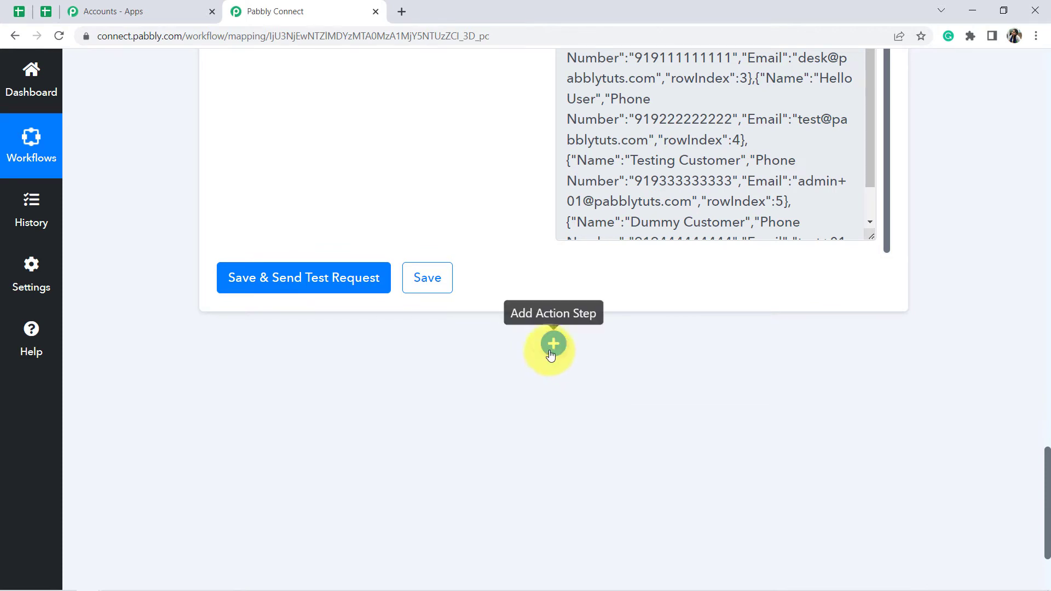
left_click(551, 355)
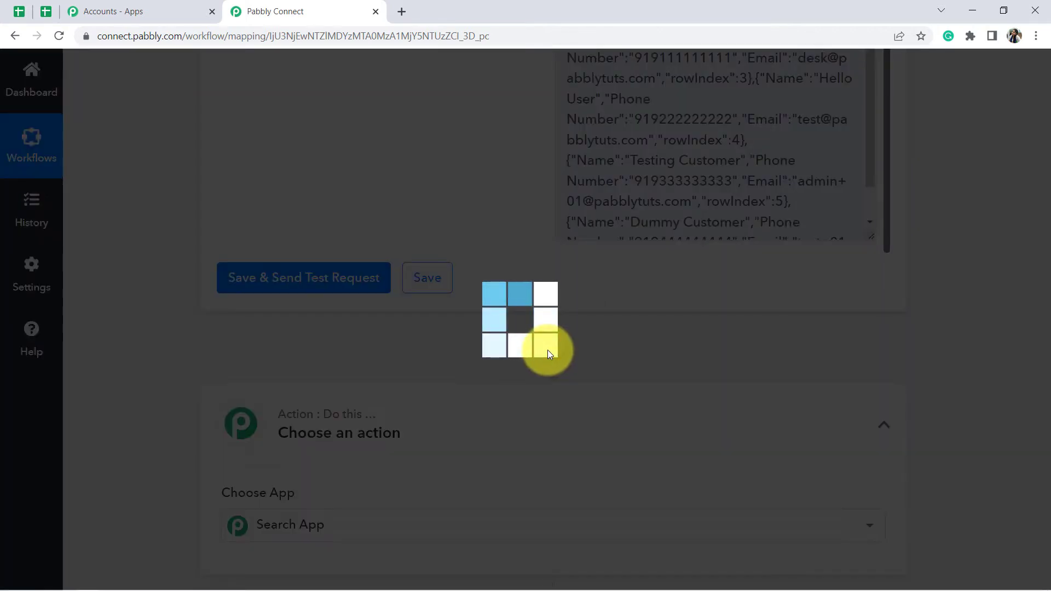
scroll(382, 364, "down", 2)
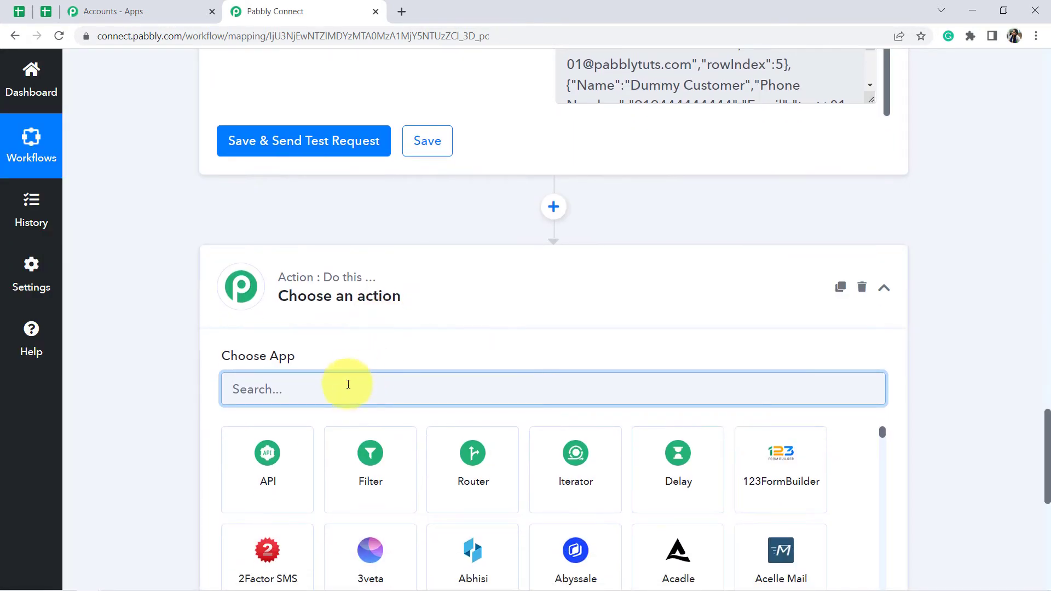
type("iter")
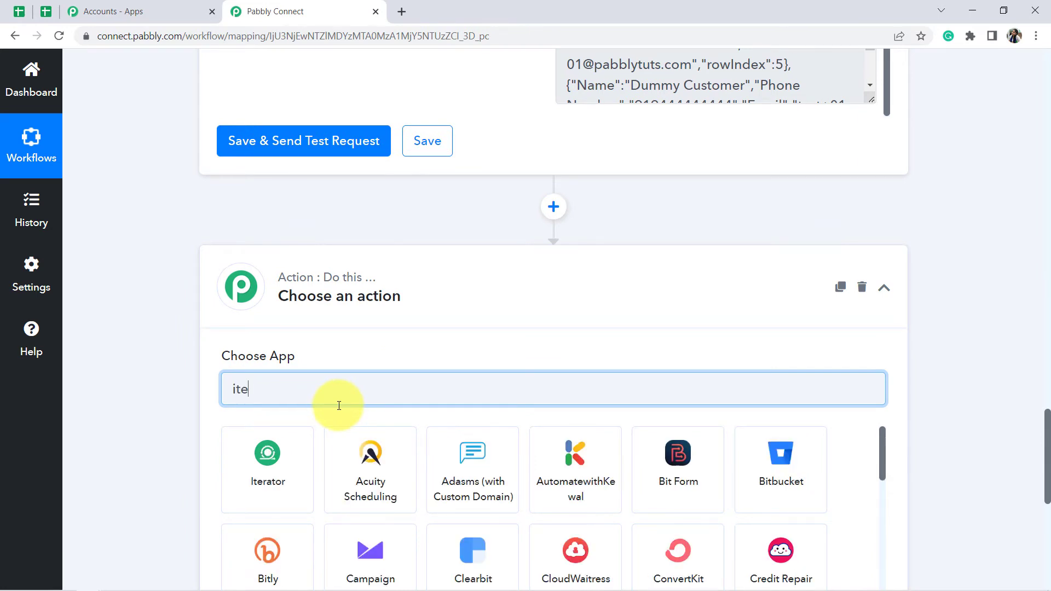
left_click(288, 461)
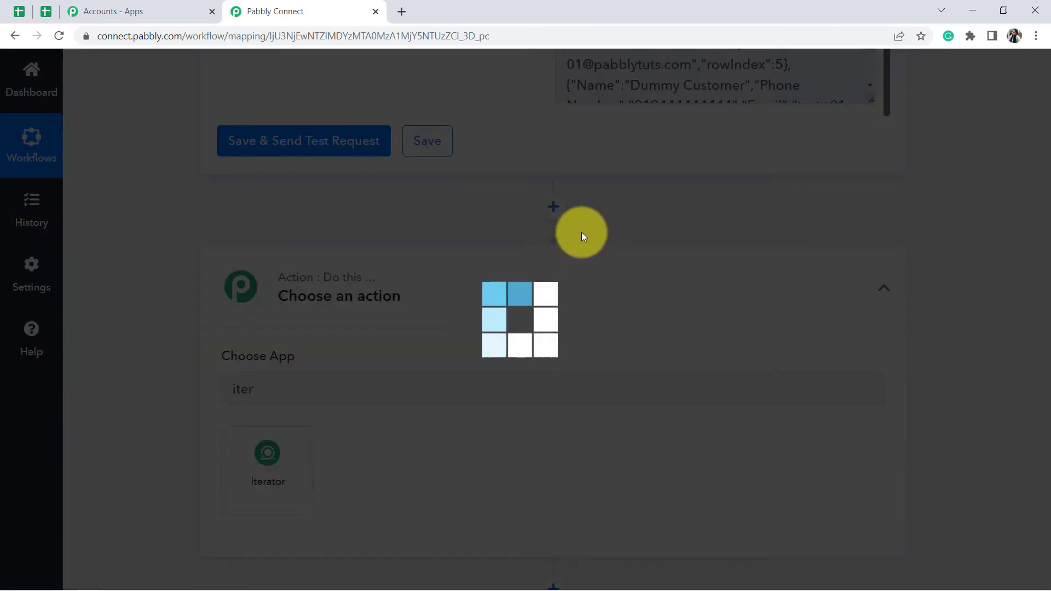
scroll(551, 308, "down", 2)
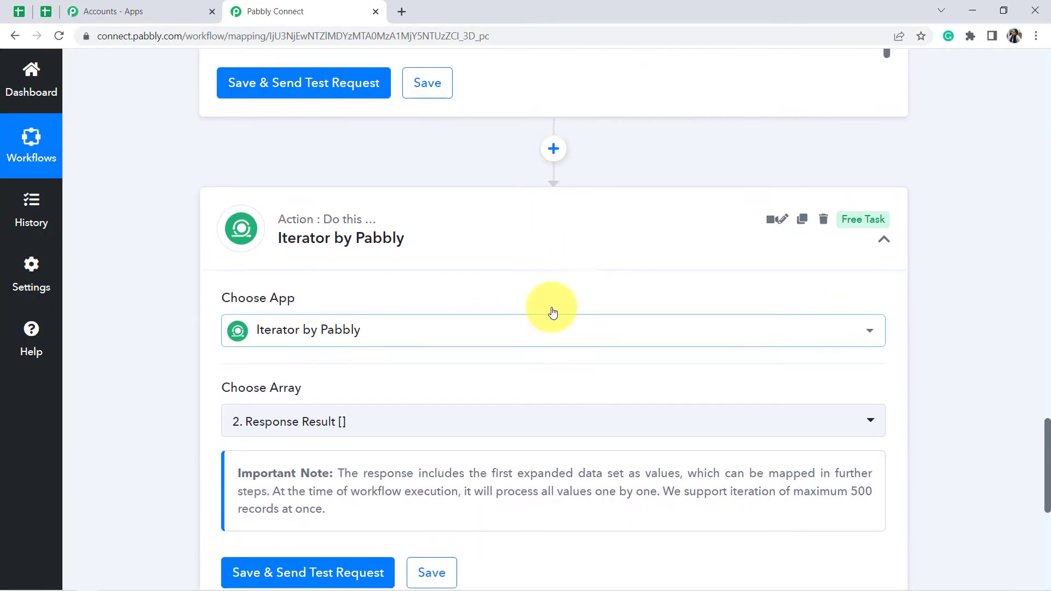
Check the Iterator's available Choose Array options against the Response Result of the Google Sheets Get Row(s) step.
scroll(551, 307, "up", 1)
scroll(357, 339, "down", 5)
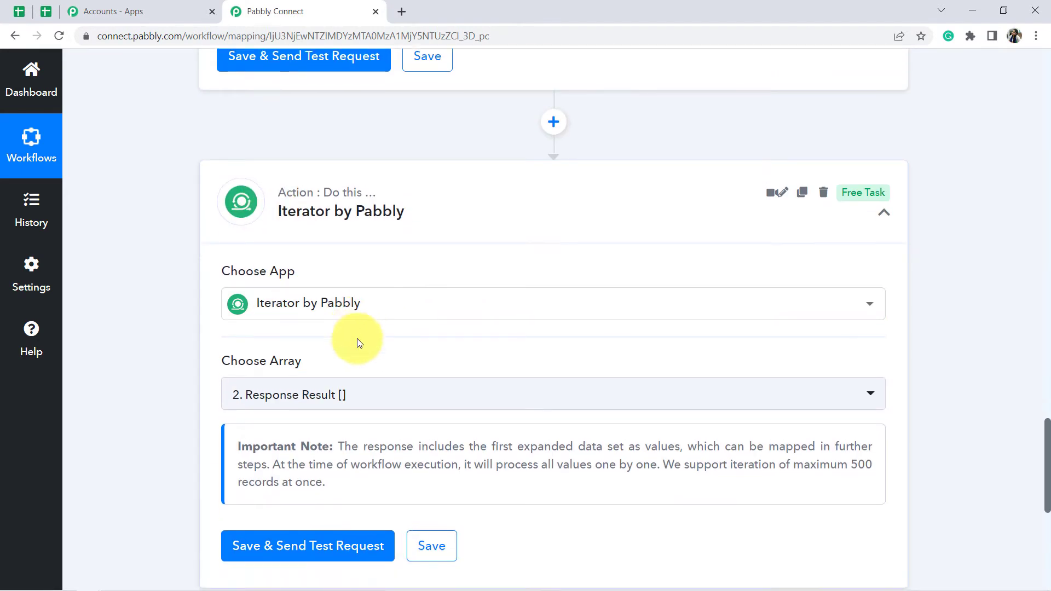
left_click_drag(232, 111, 313, 97)
left_click(315, 100)
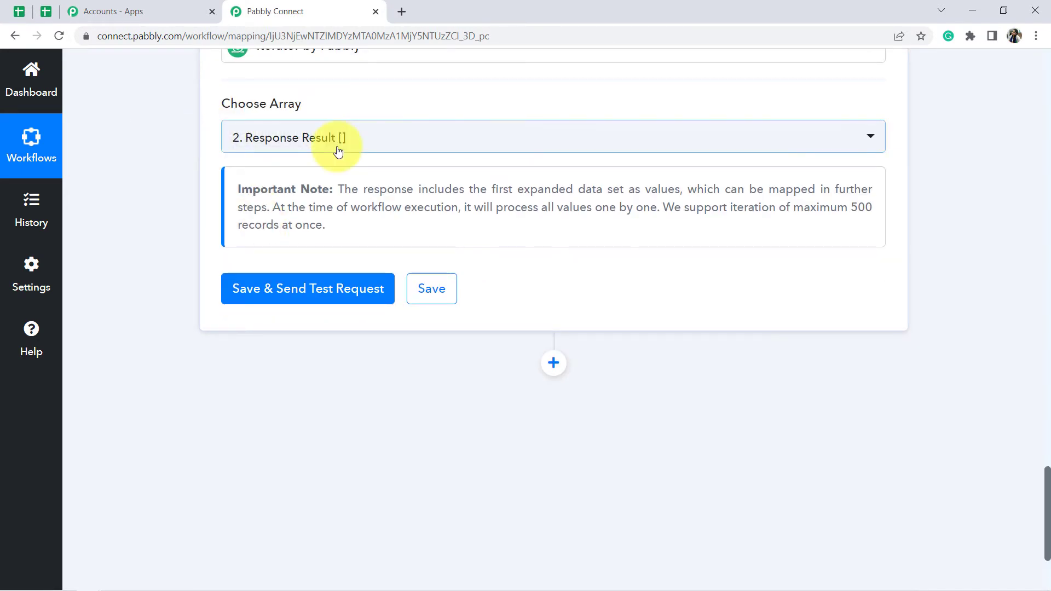
left_click(311, 144)
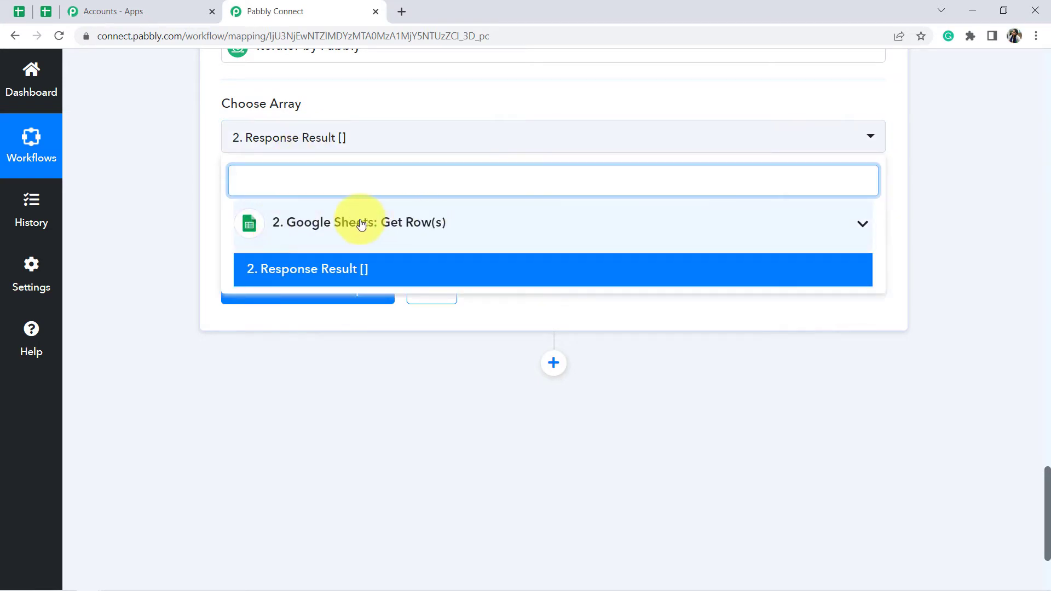
left_click(170, 261)
scroll(169, 261, "up", 5)
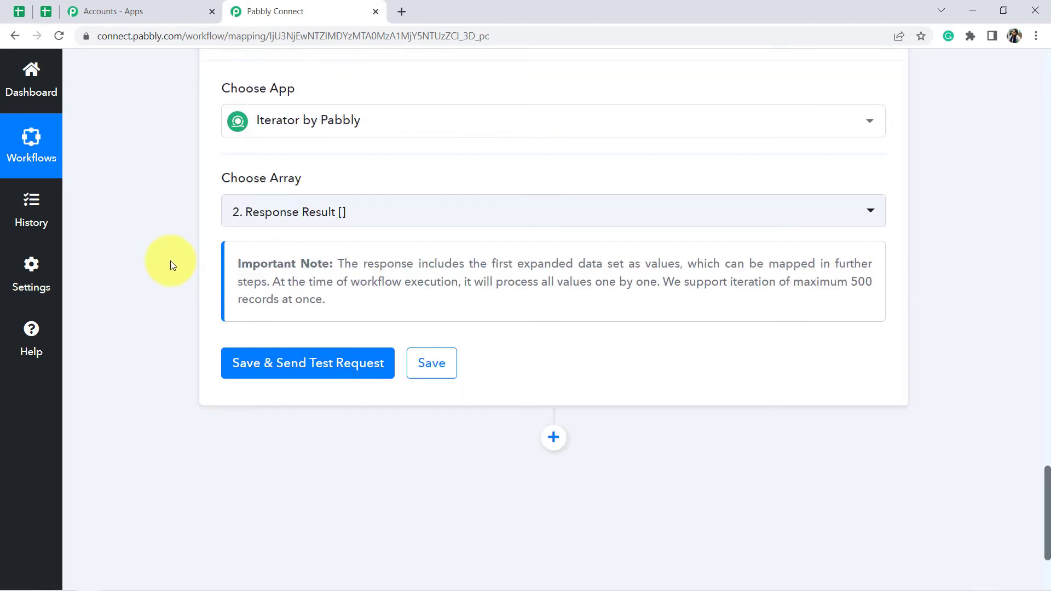
scroll(170, 261, "down", 2)
scroll(206, 263, "up", 10)
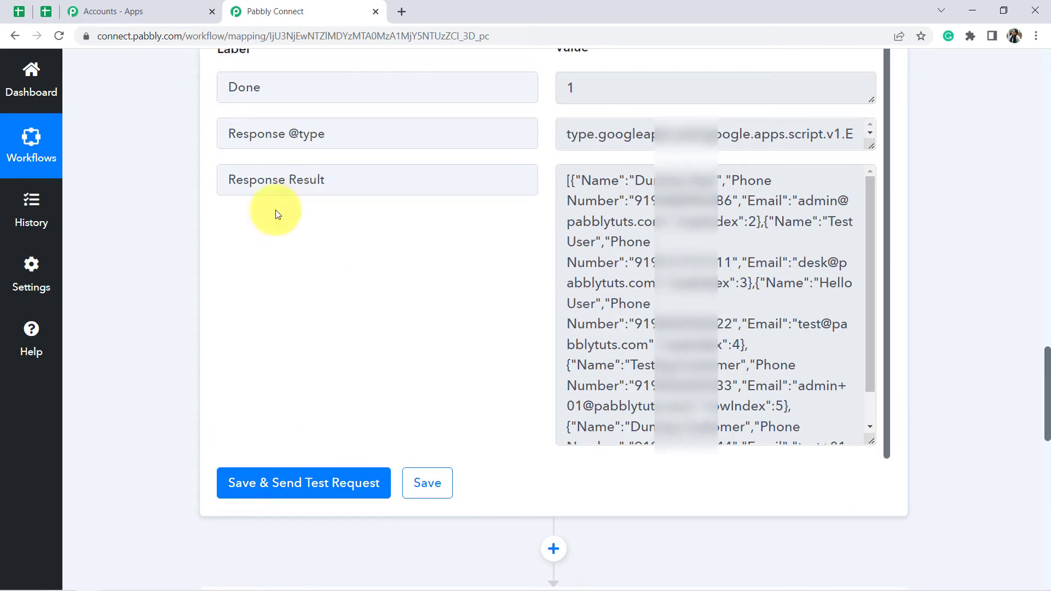
scroll(147, 303, "down", 4)
scroll(339, 274, "up", 5)
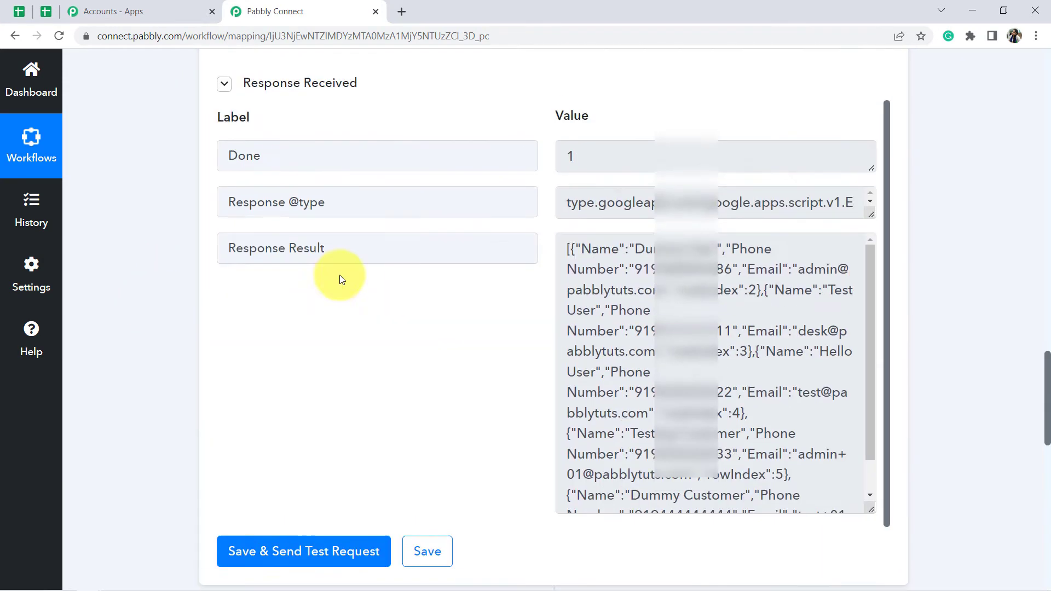
scroll(157, 374, "down", 12)
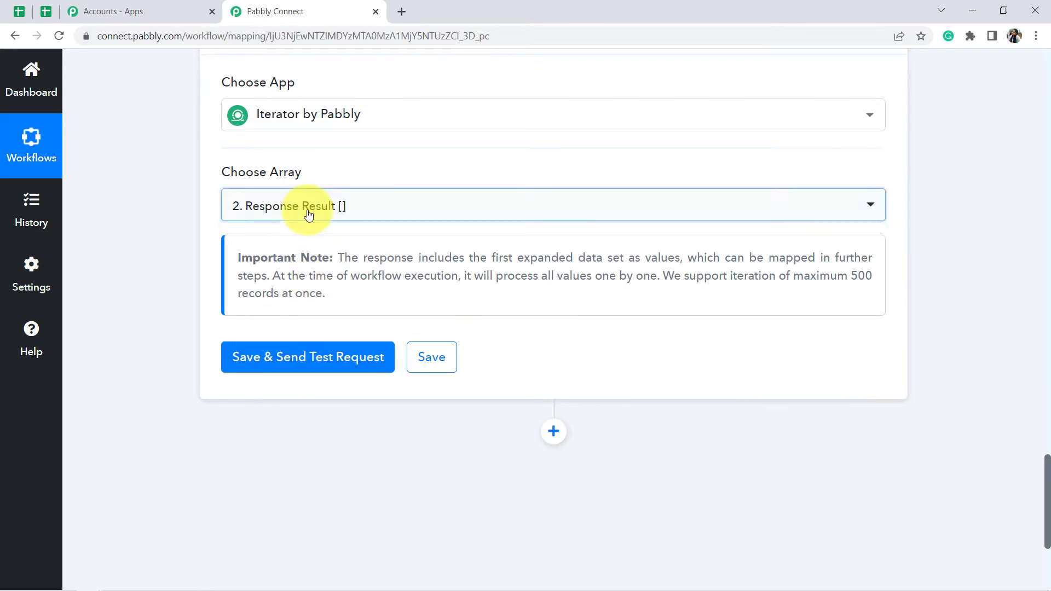
Save the Iterator with a test request on the 2. Response Result [] array, and check the returned user fields.
left_click(305, 207)
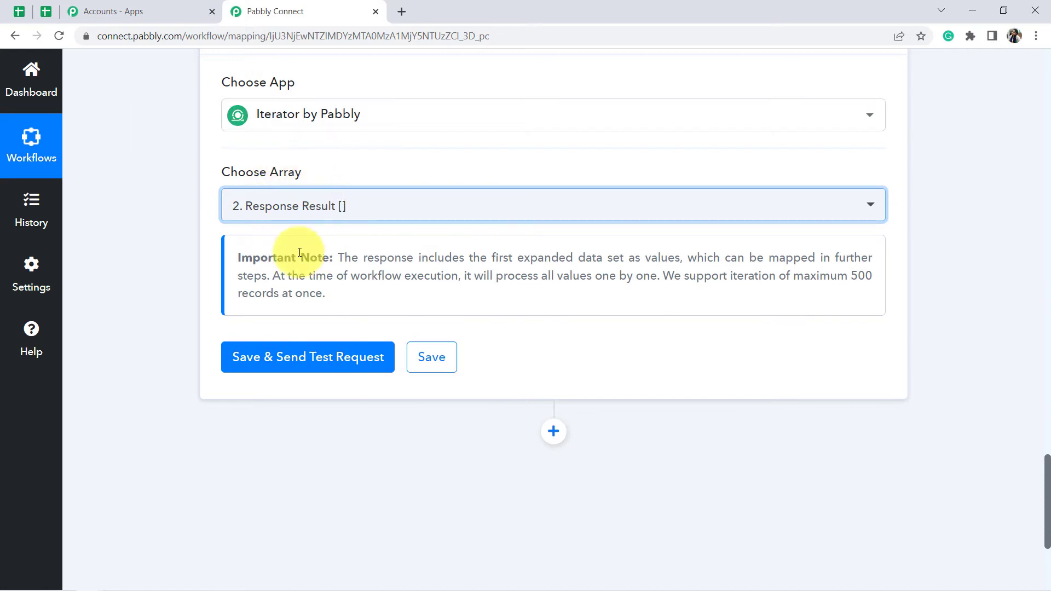
left_click(253, 362)
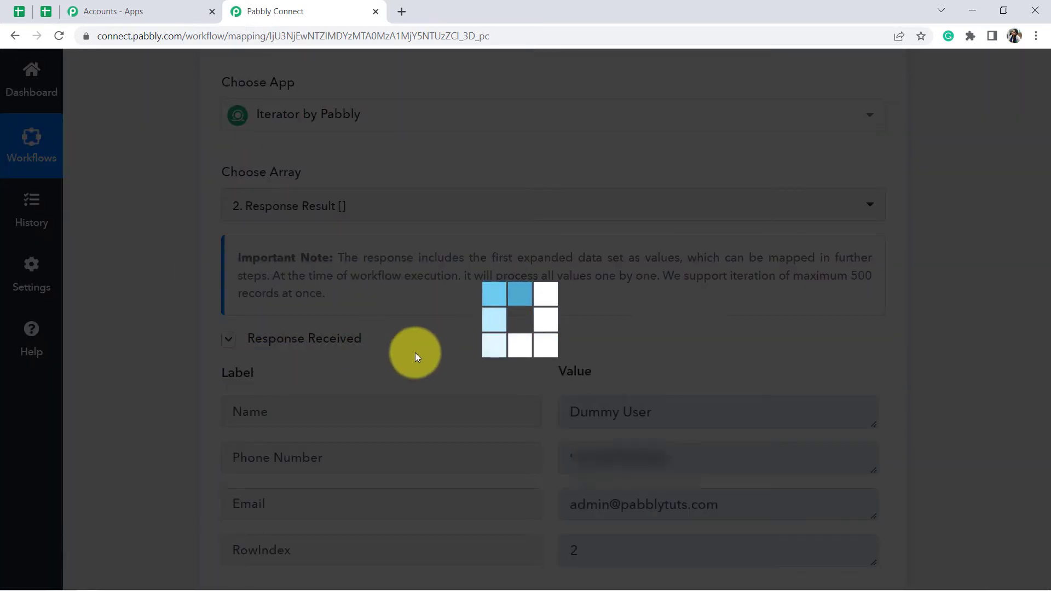
scroll(662, 330, "down", 1)
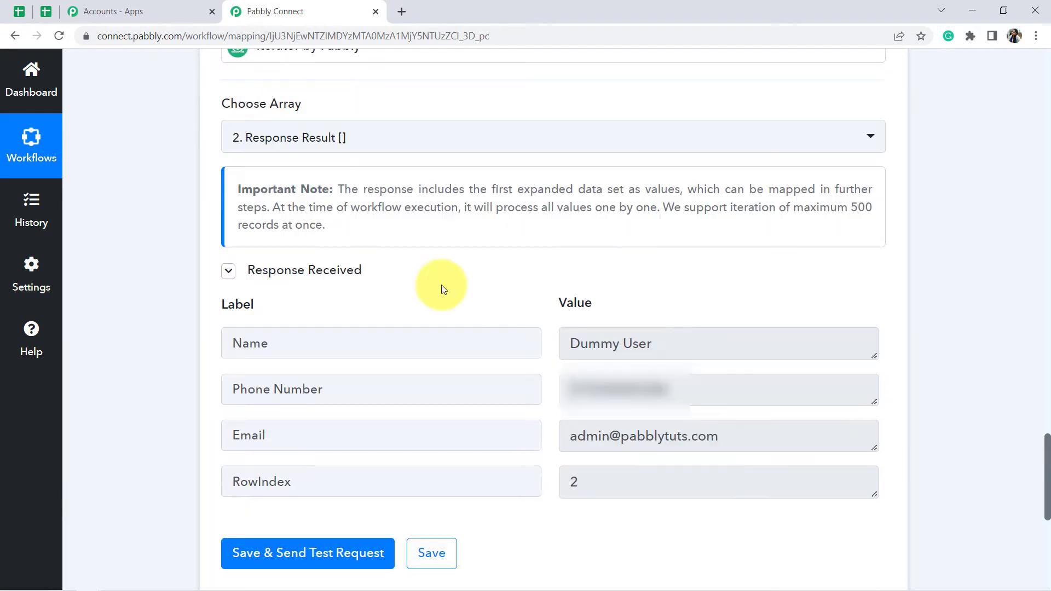
left_click_drag(601, 348, 665, 350)
left_click_drag(606, 396, 681, 434)
left_click_drag(582, 481, 537, 476)
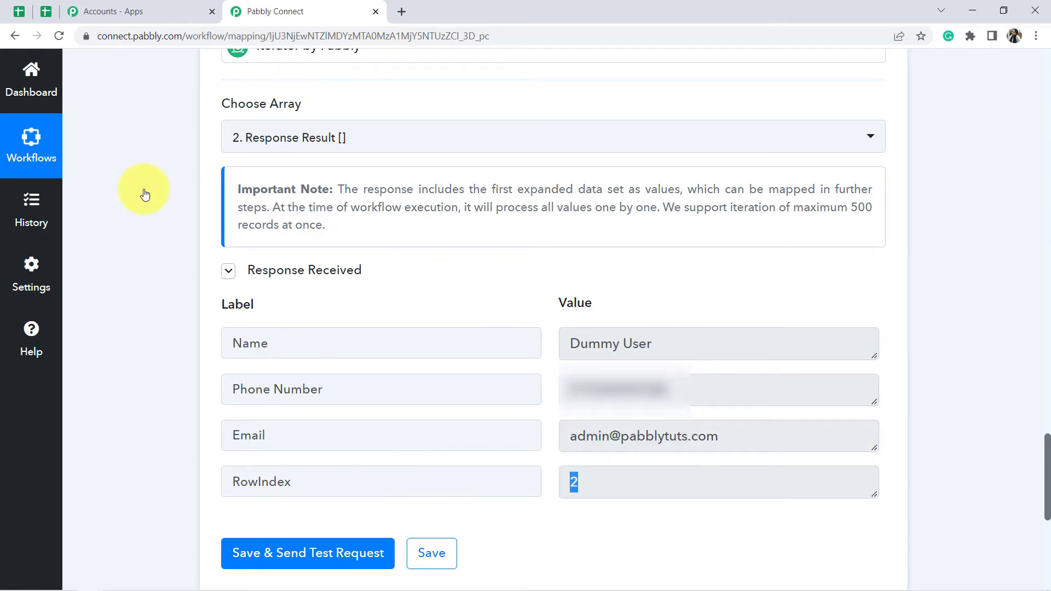
Compare the user rows in the Users Detail spreadsheet with the Iterator's returned name, phone number and email fields.
left_click(40, 10)
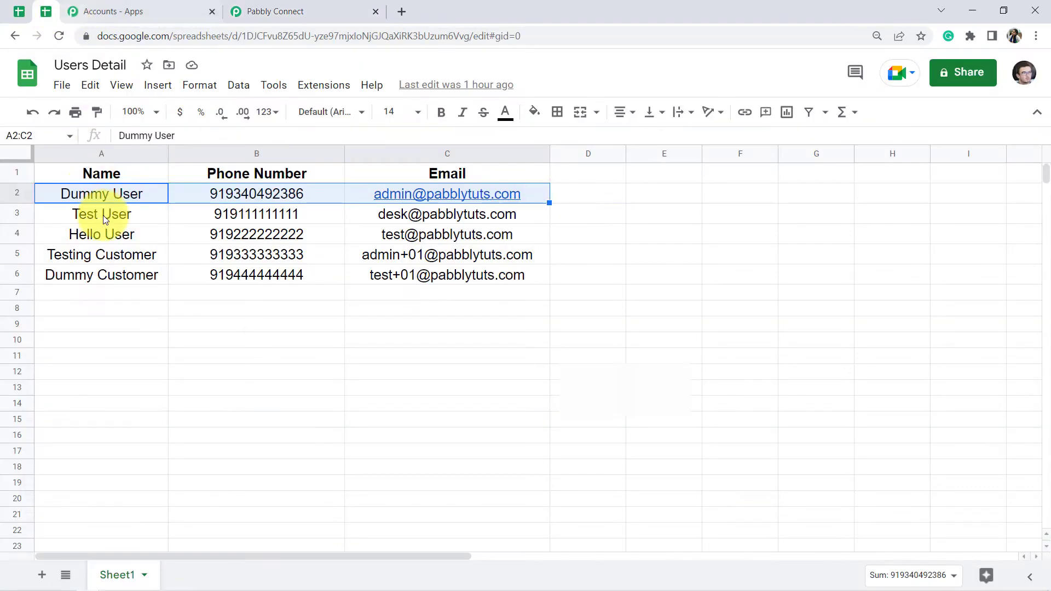
left_click(109, 270)
left_click_drag(160, 208, 471, 202)
left_click(286, 10)
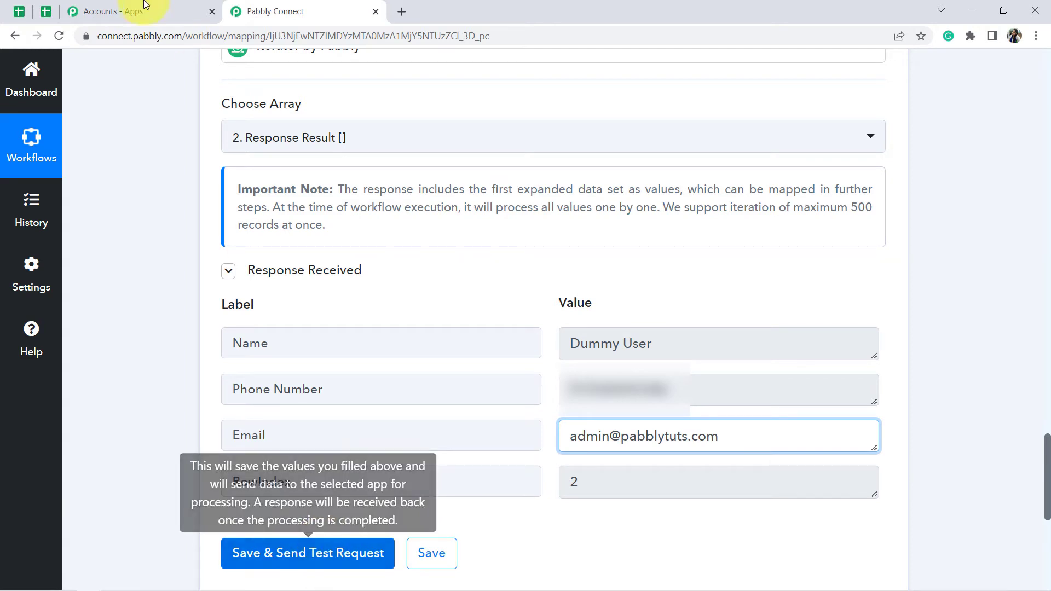
left_click(46, 11)
left_click(202, 236)
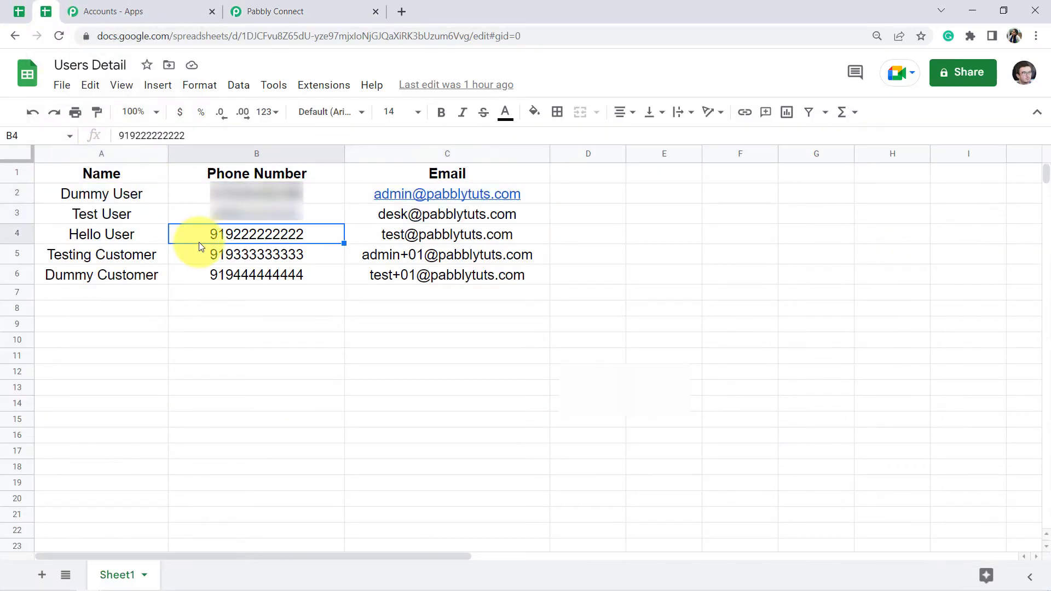
left_click(307, 10)
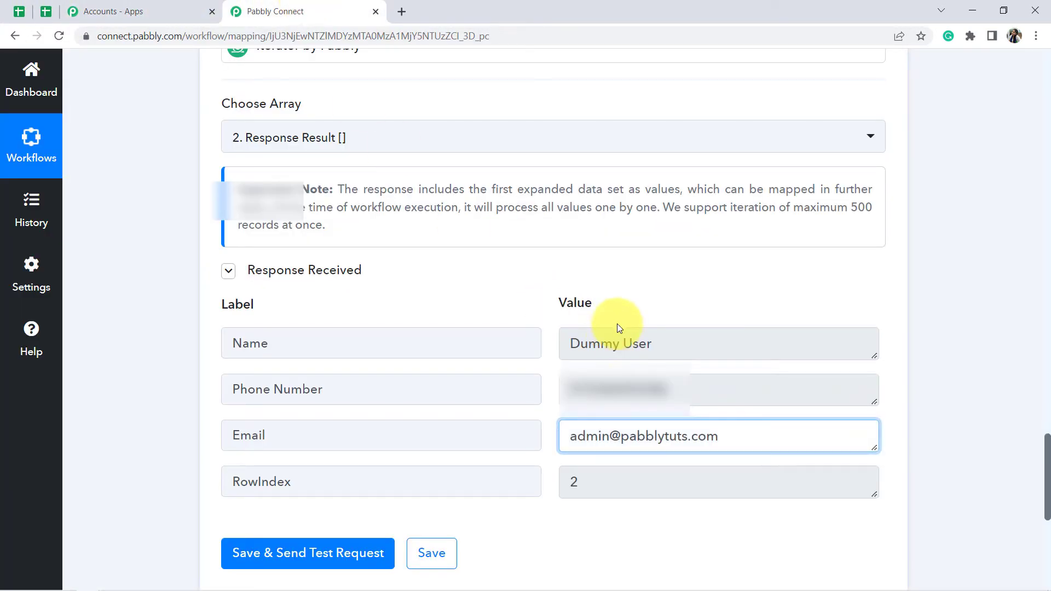
scroll(628, 293, "down", 2)
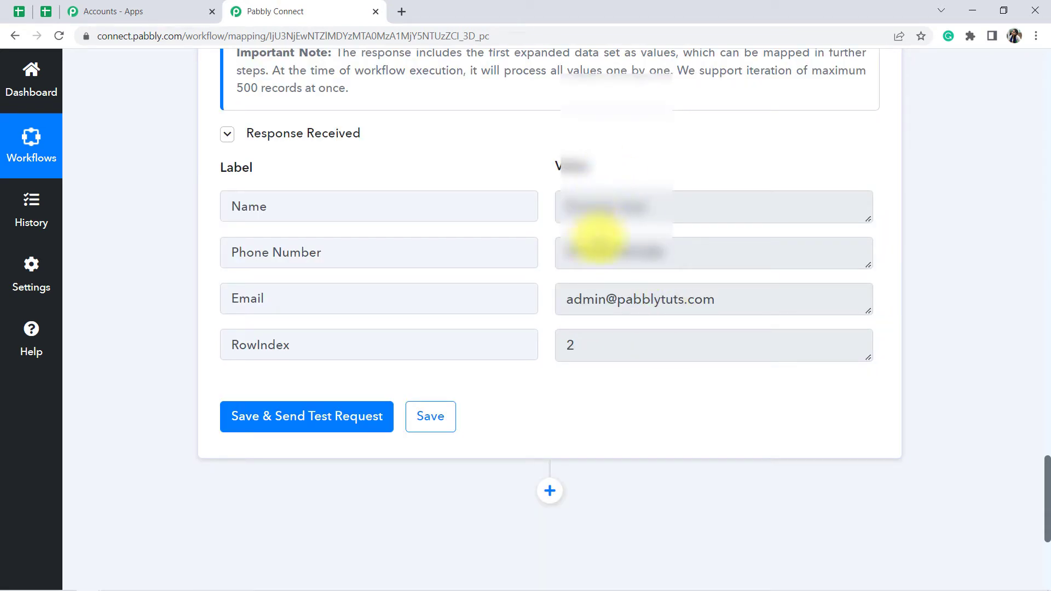
left_click(607, 249)
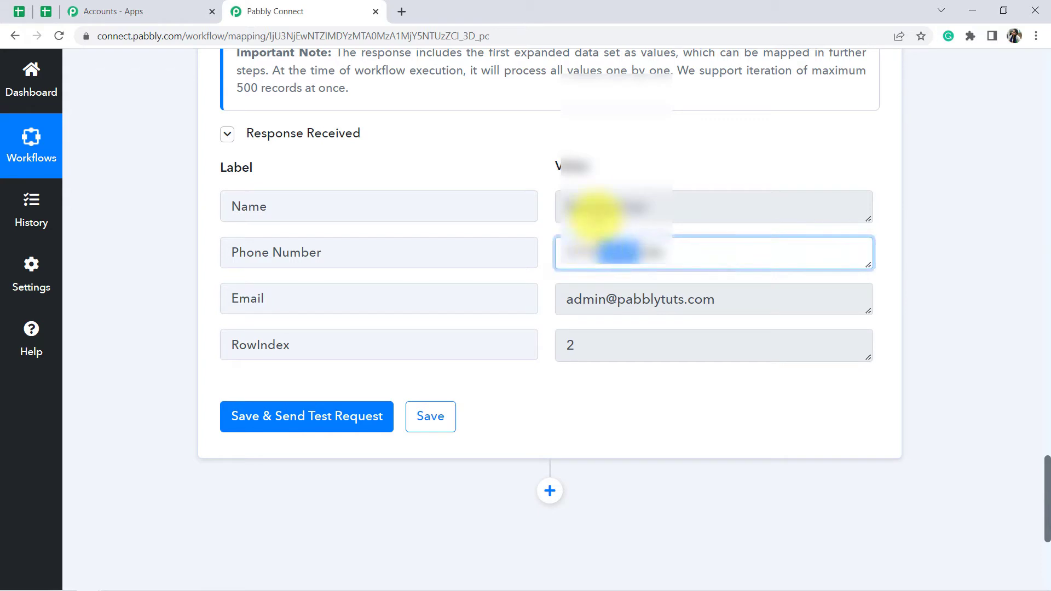
left_click(586, 210)
left_click(602, 260)
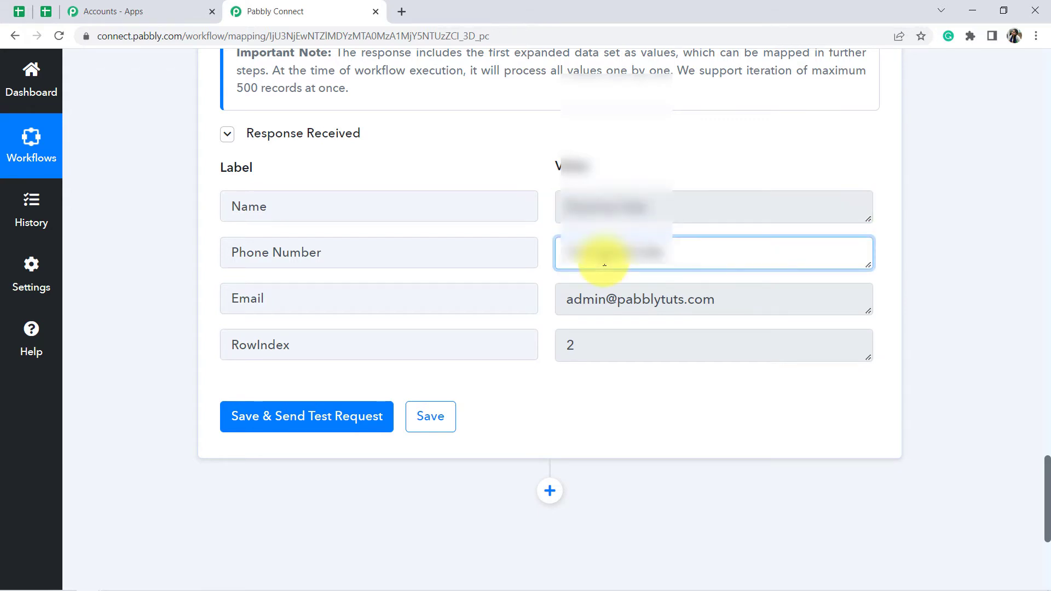
Review the Google Sheets Get Row(s) step's Users Detail setup alongside the Motivational Quotes column of the Morning Quotes spreadsheet.
scroll(603, 266, "down", 2)
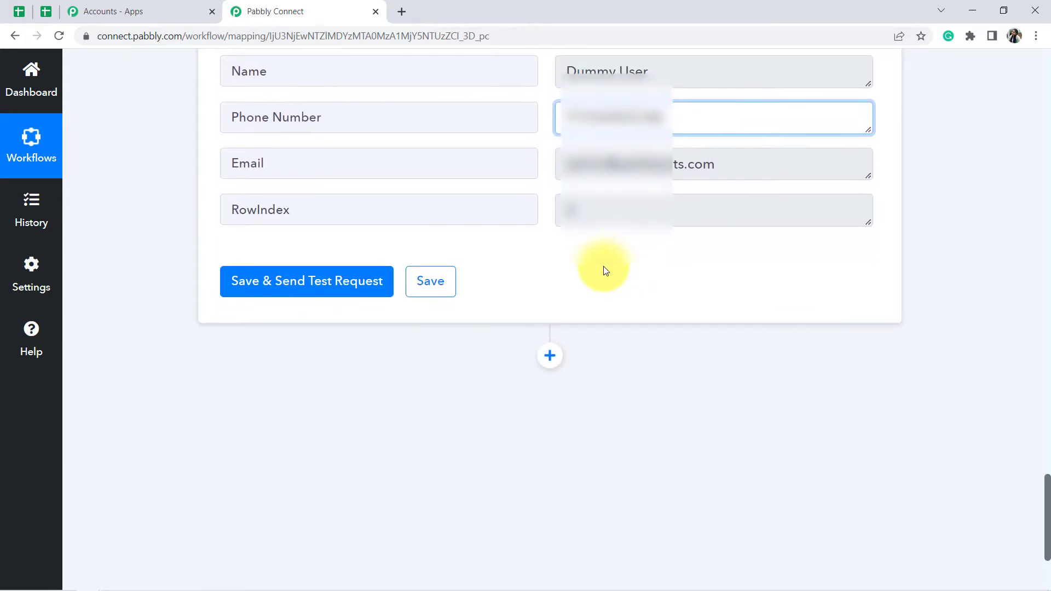
scroll(603, 266, "down", 2)
left_click(26, 8)
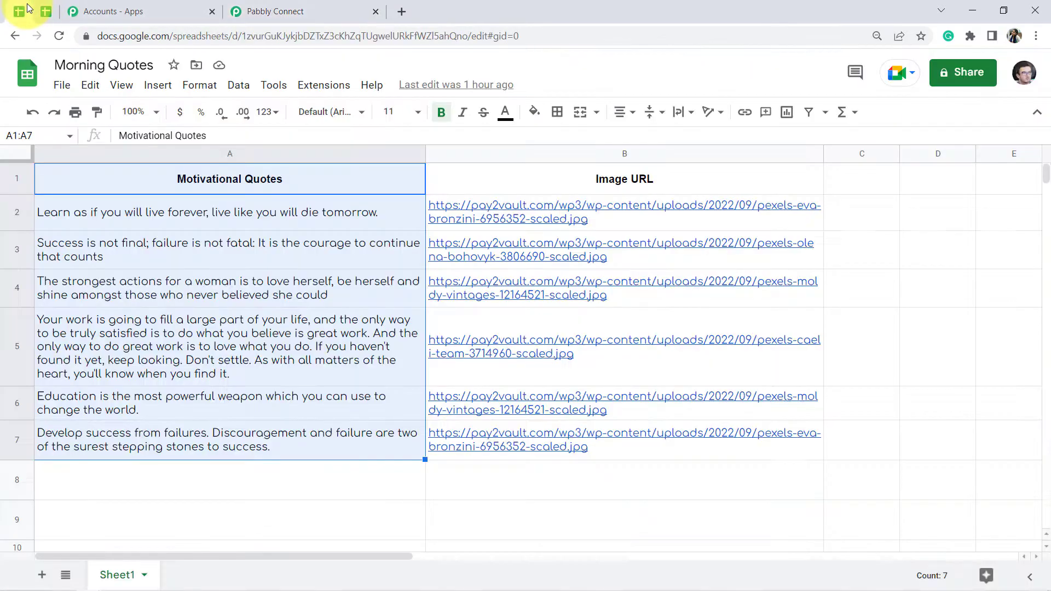
left_click(178, 241)
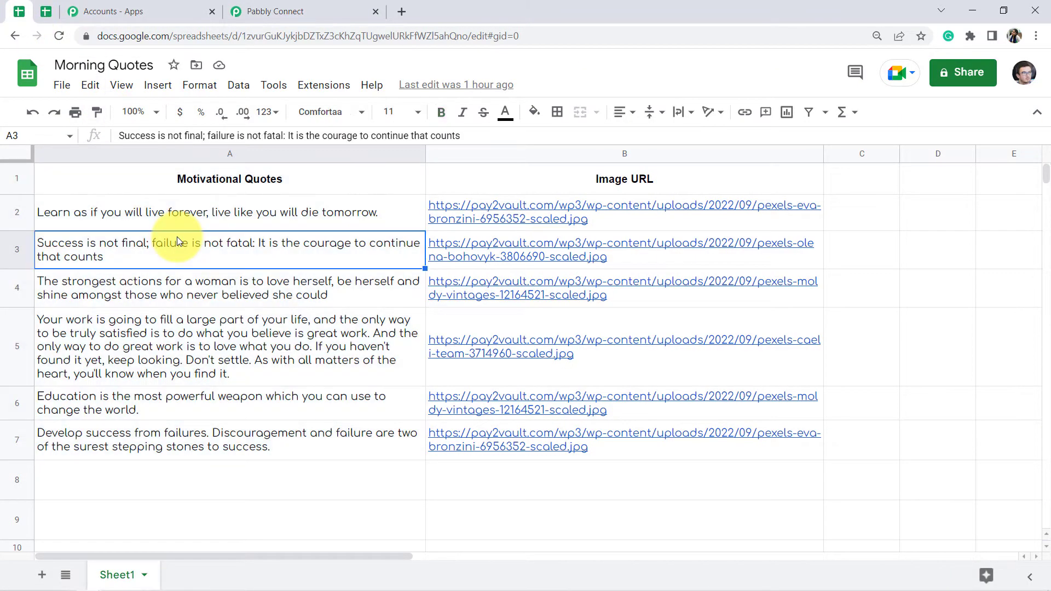
left_click(244, 12)
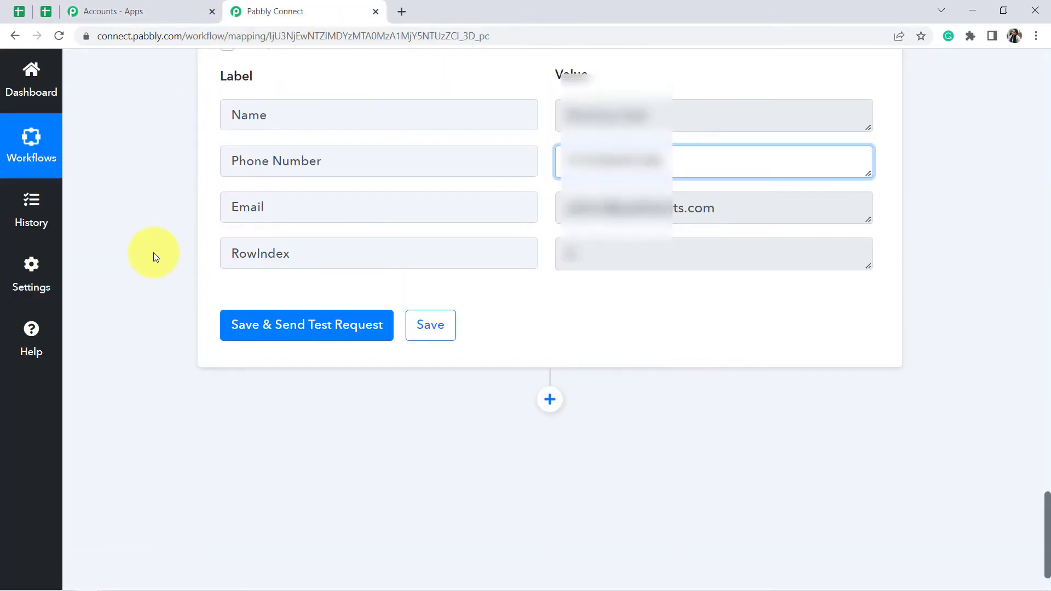
scroll(154, 252, "up", 15)
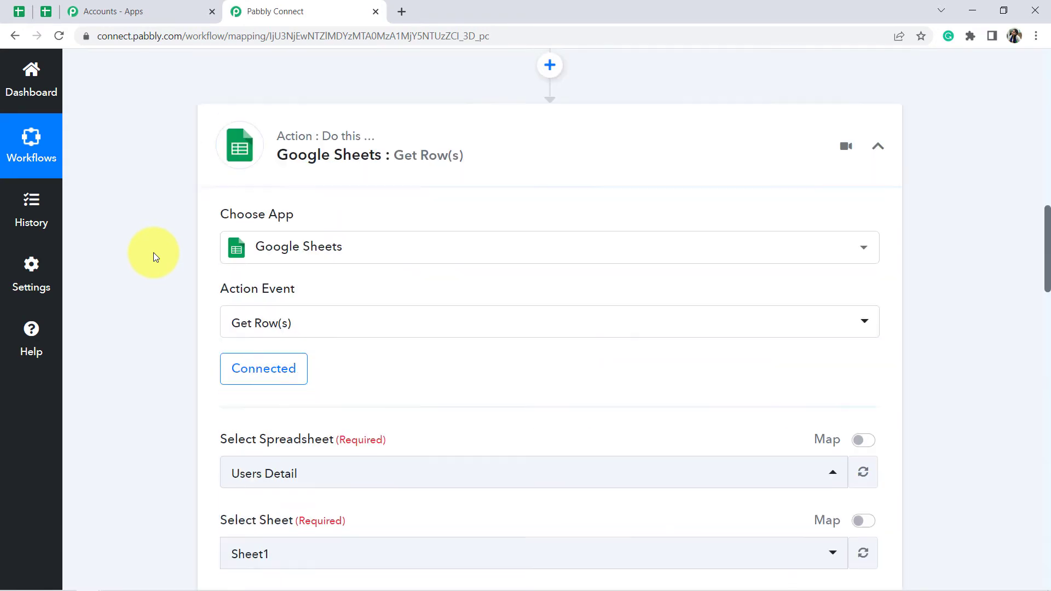
scroll(148, 257, "down", 6)
scroll(232, 175, "up", 5)
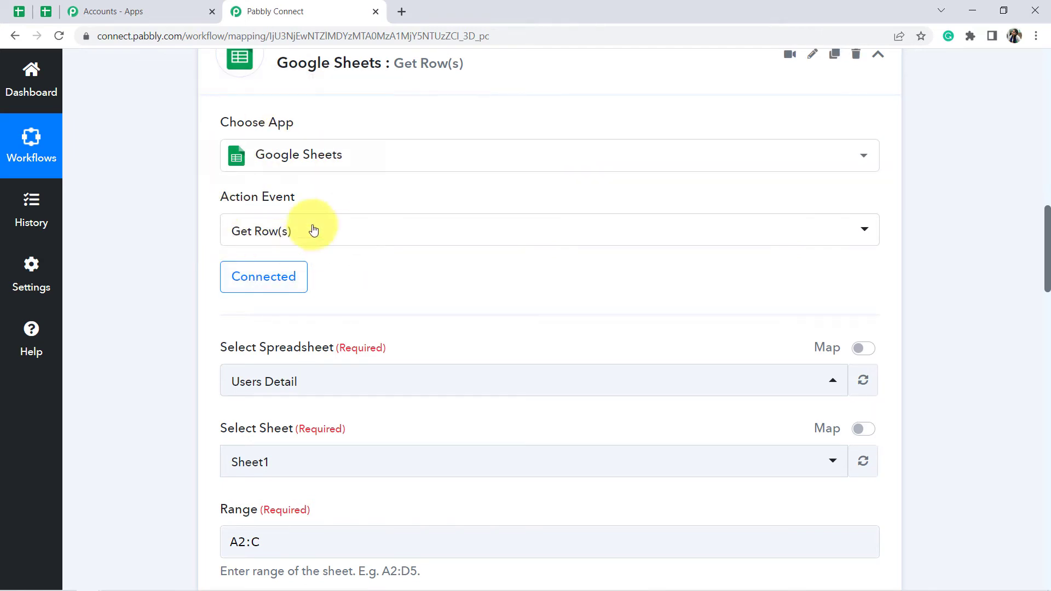
scroll(170, 387, "down", 15)
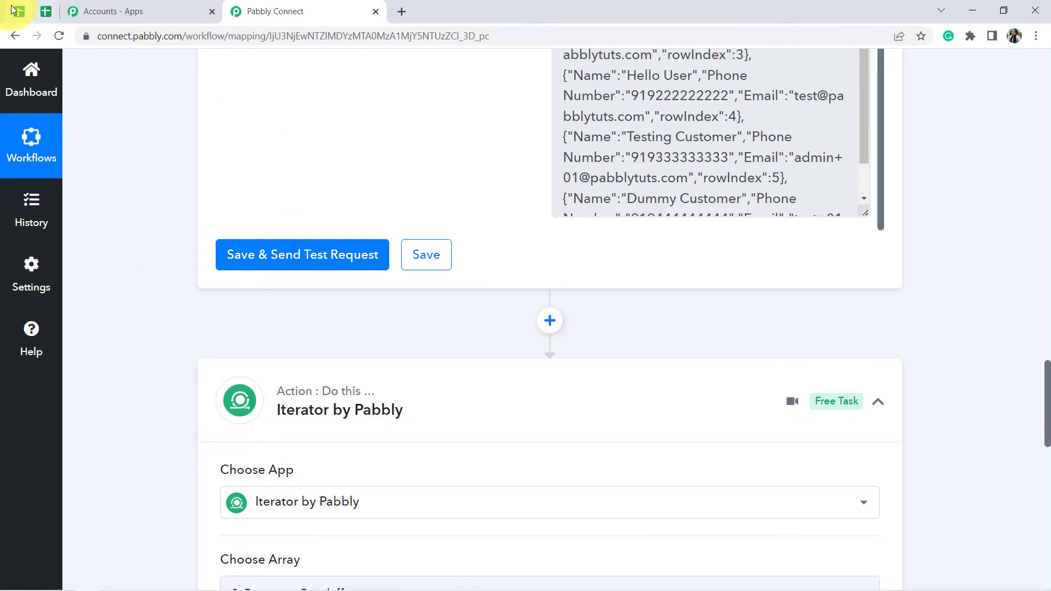
left_click(13, 8)
left_click(215, 305)
left_click(216, 315)
left_click_drag(221, 212, 208, 438)
left_click(304, 5)
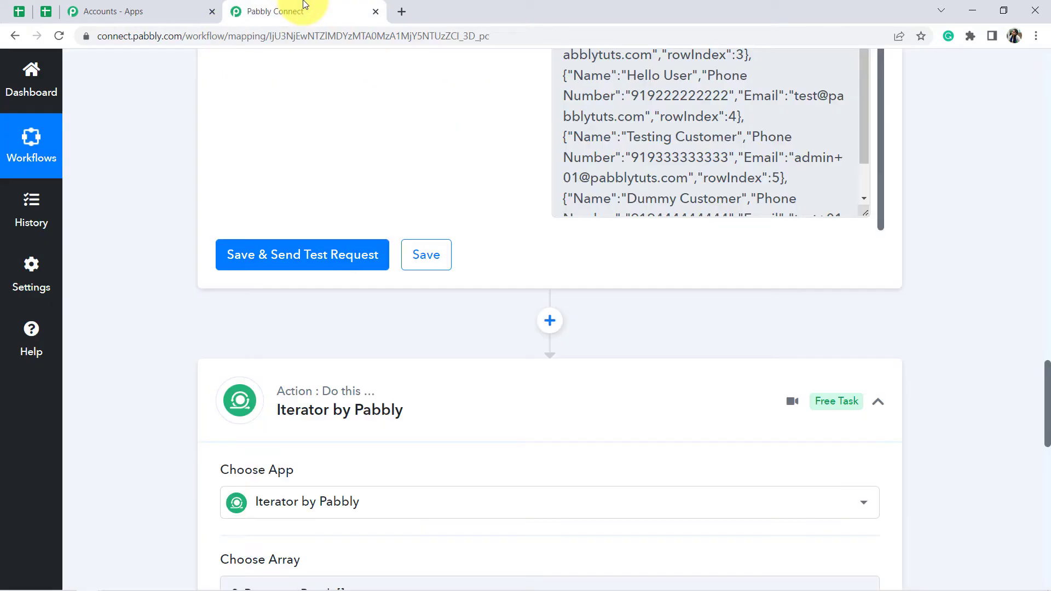
Examine the quotes in rows 2 to 7 of the Morning Quotes spreadsheet and return to the end of the workflow.
scroll(517, 340, "down", 15)
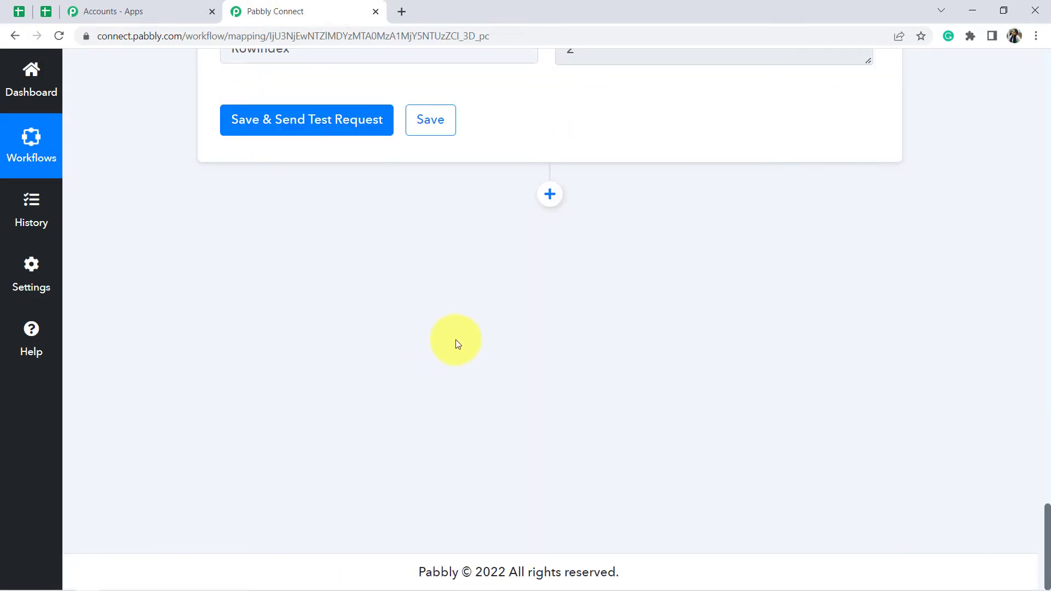
left_click(45, 11)
left_click(17, 9)
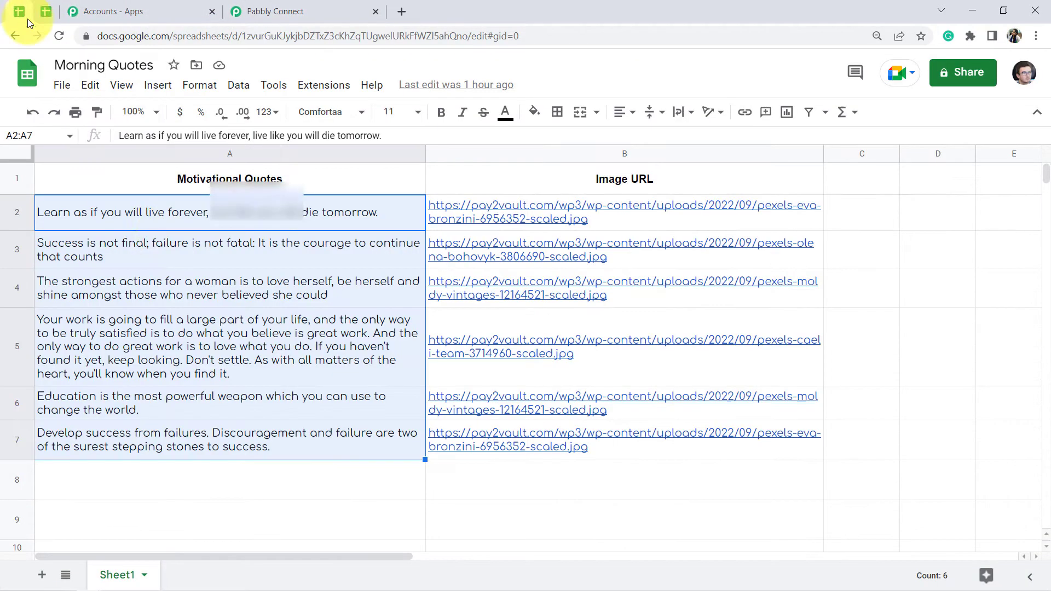
left_click(171, 276)
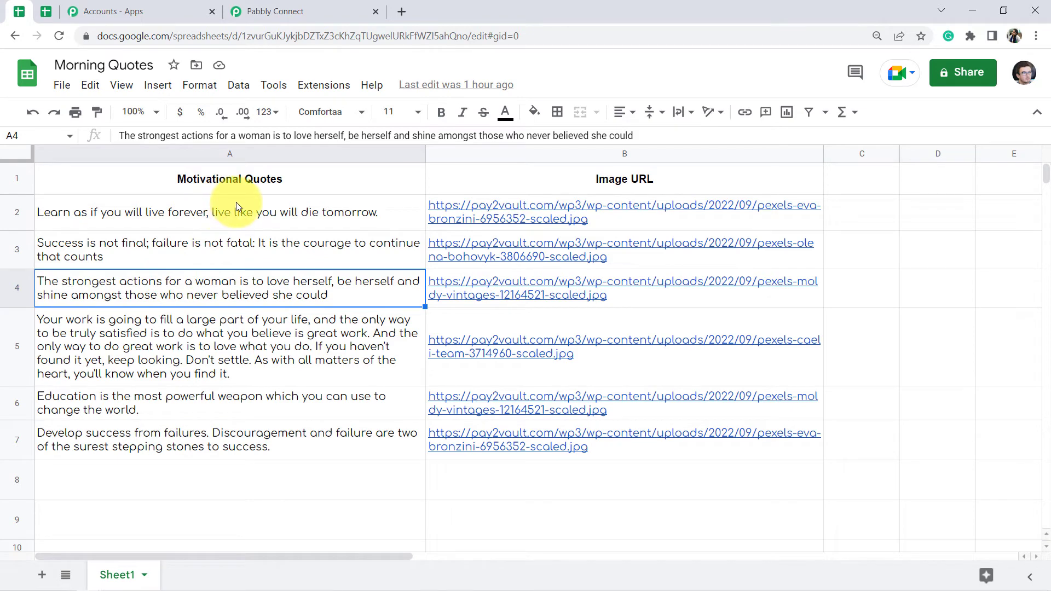
left_click(278, 336)
left_click_drag(222, 219, 206, 422)
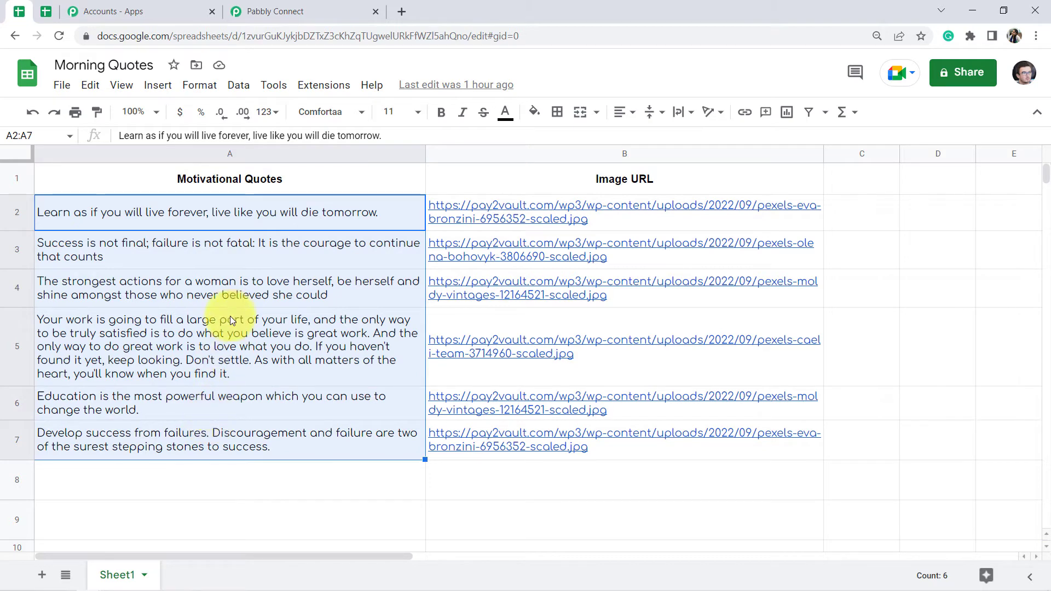
left_click(231, 288)
left_click(266, 10)
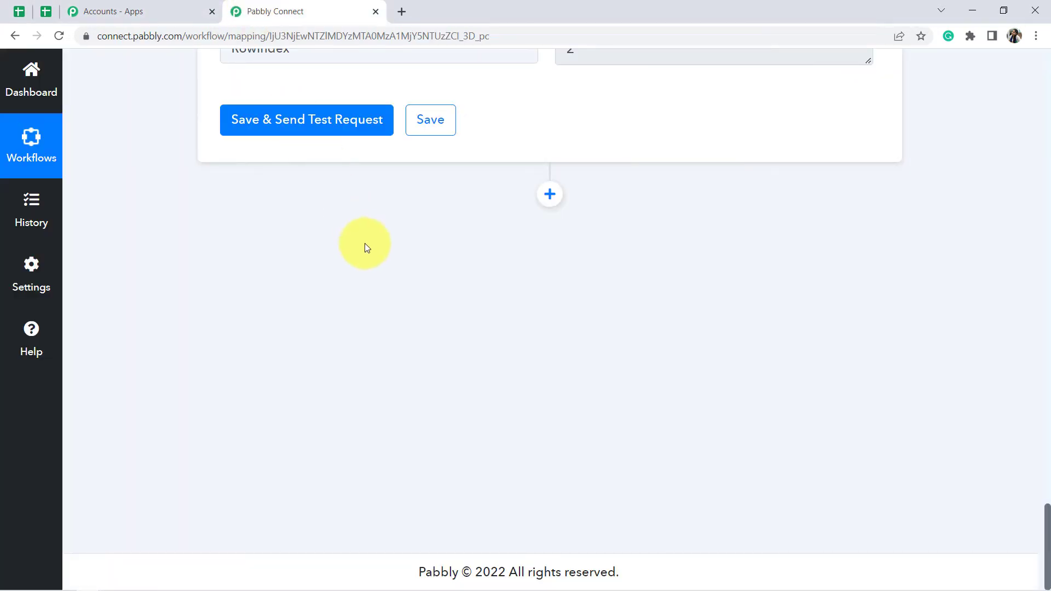
Add an action step after the Iterator and choose Number Formatter by Pabbly as its app.
left_click(550, 194)
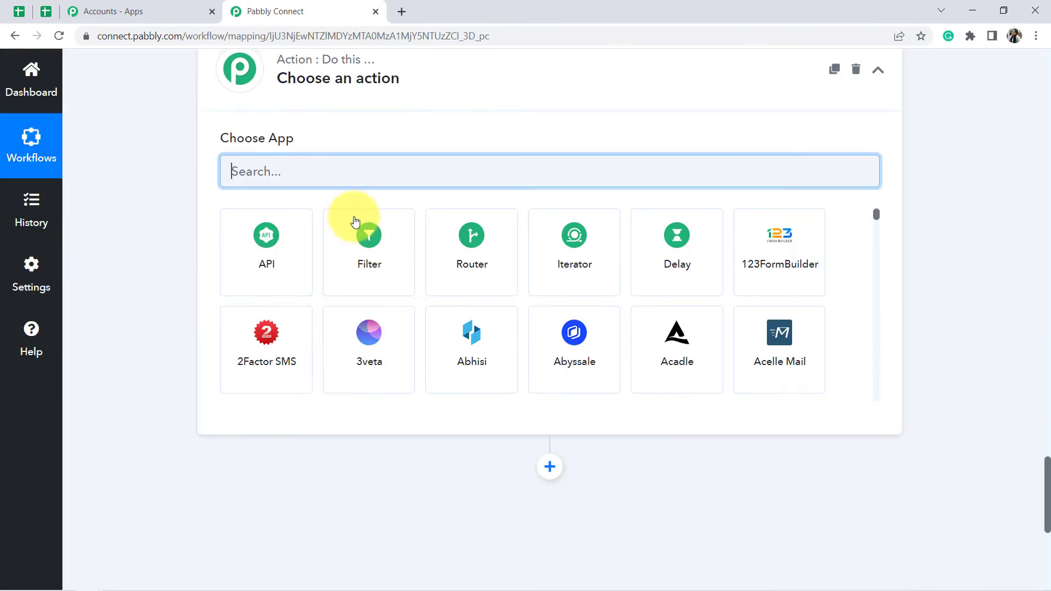
type("numbr")
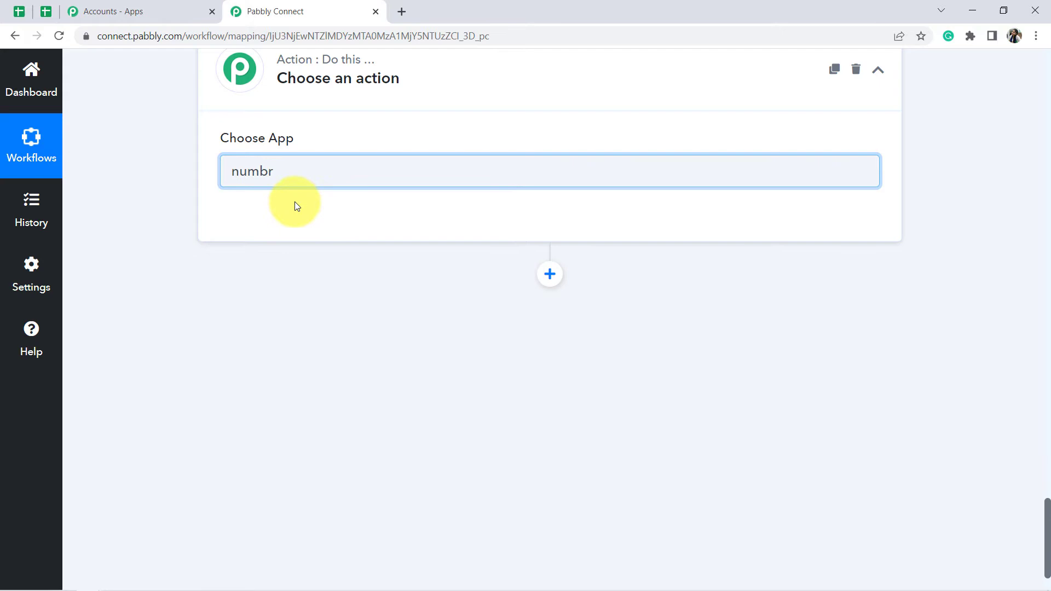
key("BackSpace")
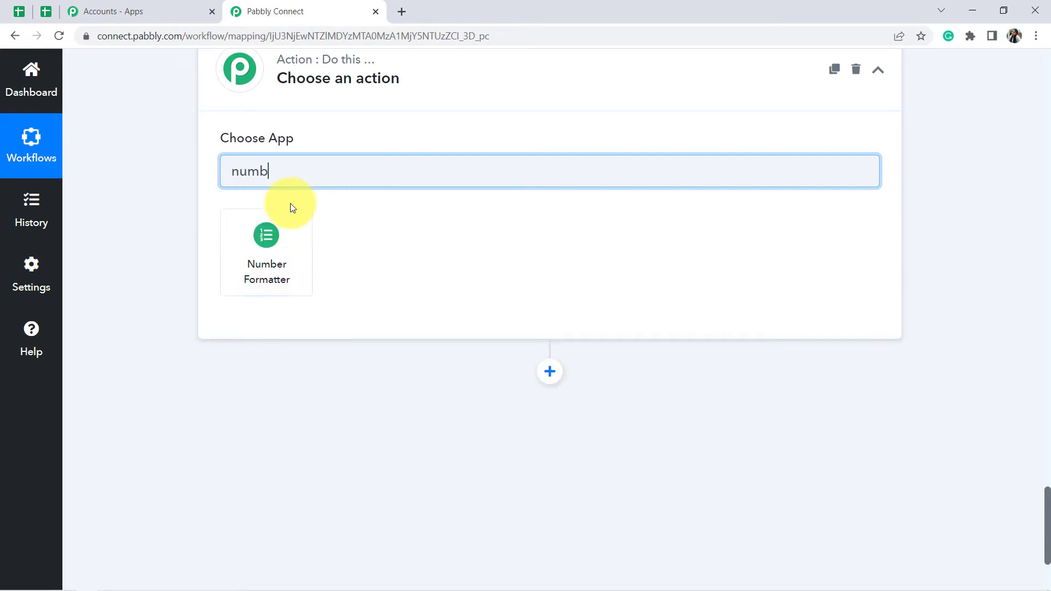
left_click(272, 230)
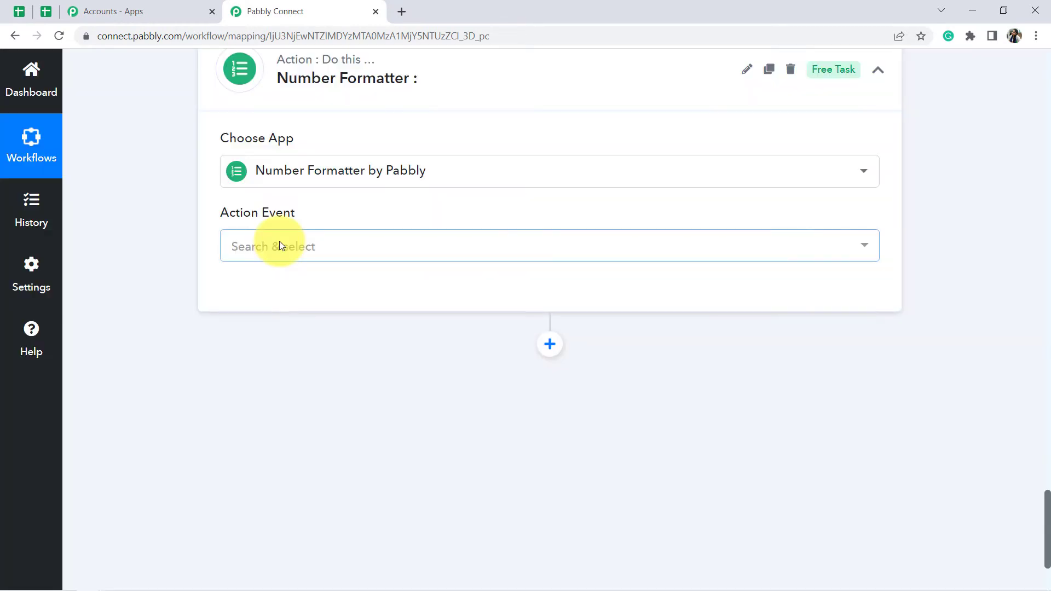
Set the Number Formatter's action event to Spreadsheet Formulas and connect it.
left_click(280, 246)
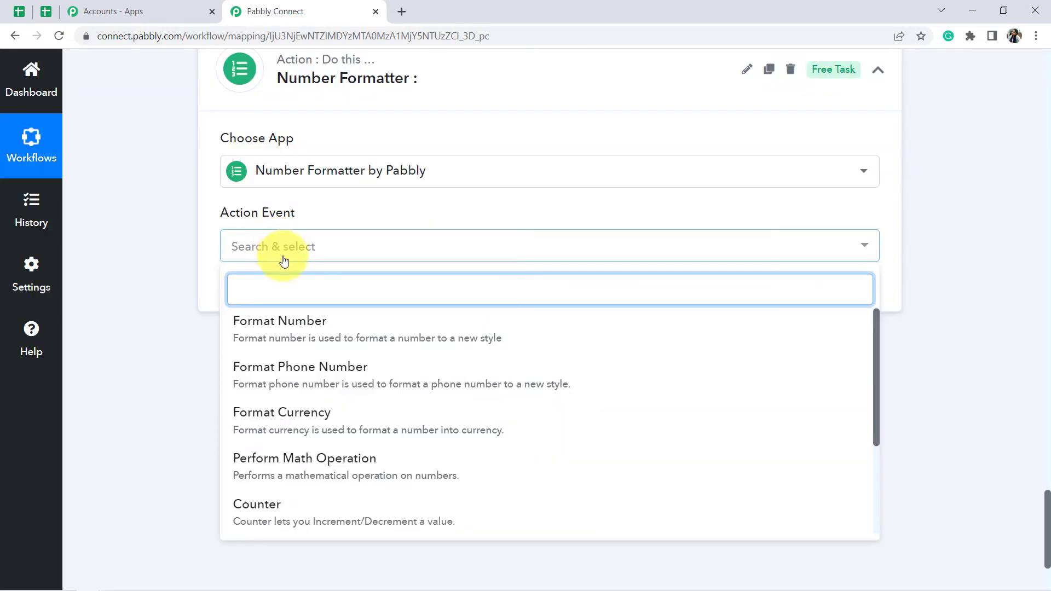
type("s")
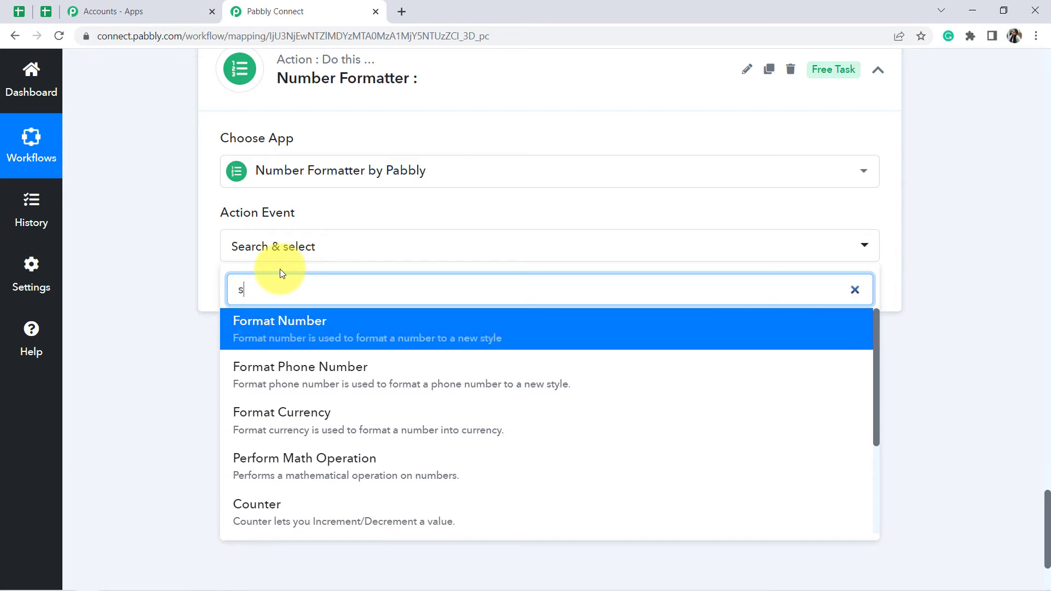
type("pread")
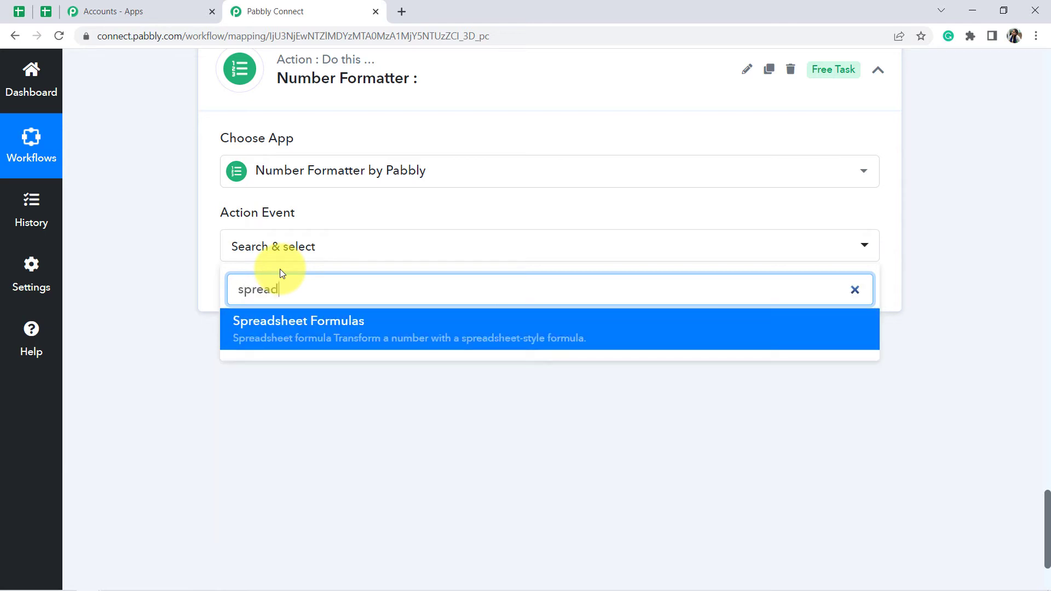
left_click(281, 323)
left_click(254, 296)
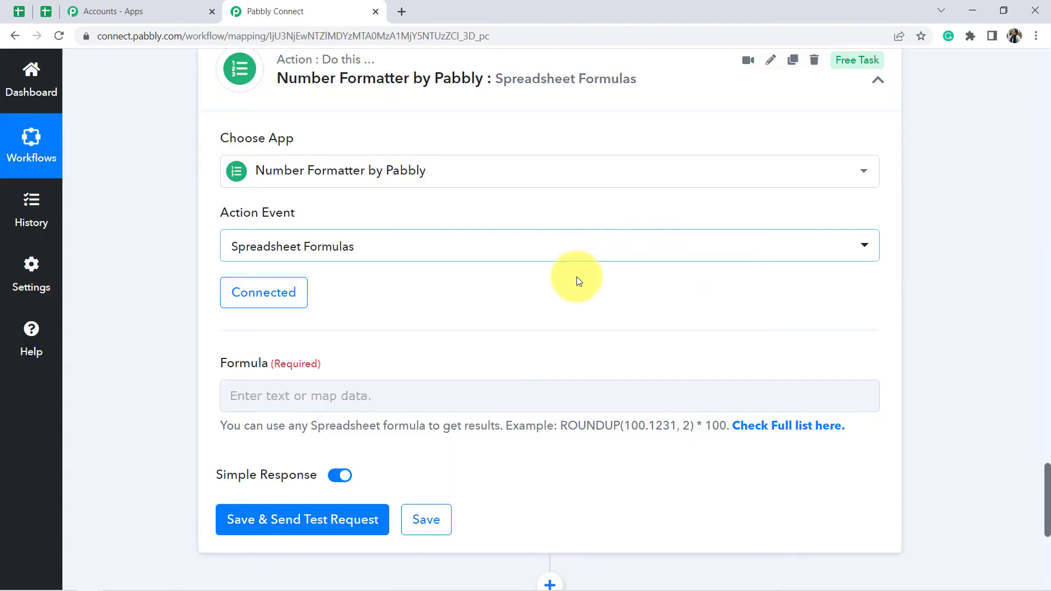
Read the Formula field's example, open the full list of supported spreadsheet formulas and search it for "rand".
scroll(579, 290, "up", 1)
scroll(579, 292, "down", 3)
left_click_drag(677, 289, 823, 289)
left_click(703, 287)
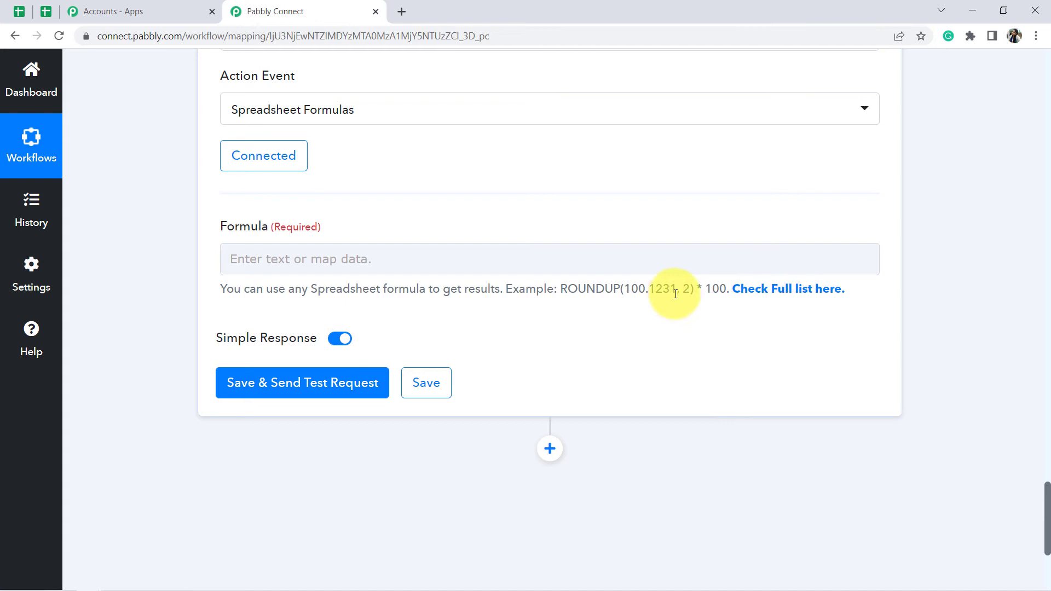
left_click(796, 290)
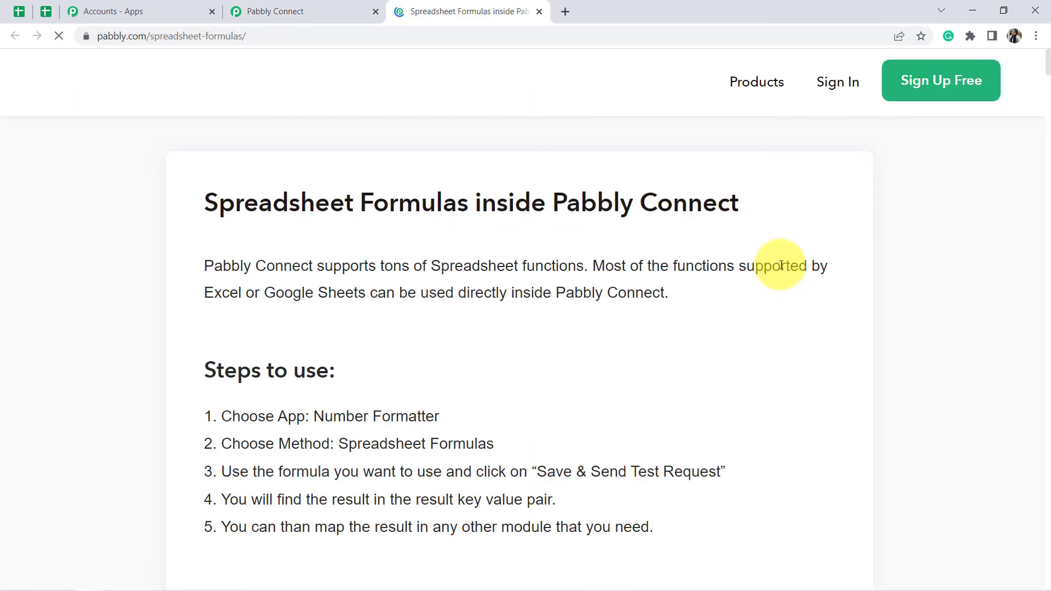
key("ctrl+f")
type("rand")
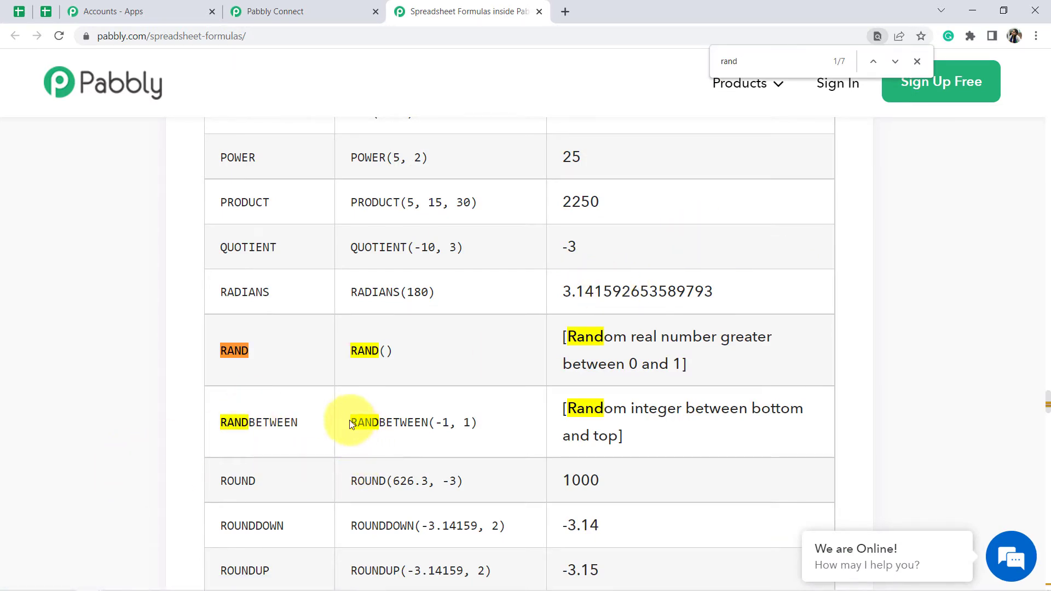
Examine the RANDBETWEEN function's name, example syntax and result description in the formula list.
left_click_drag(354, 420, 479, 421)
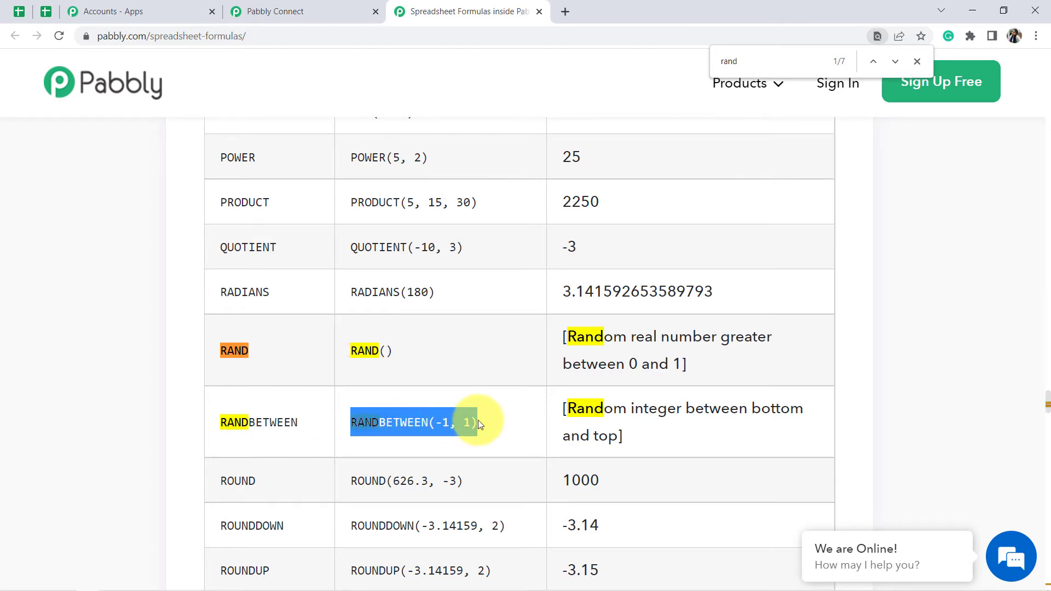
left_click_drag(277, 421, 231, 422)
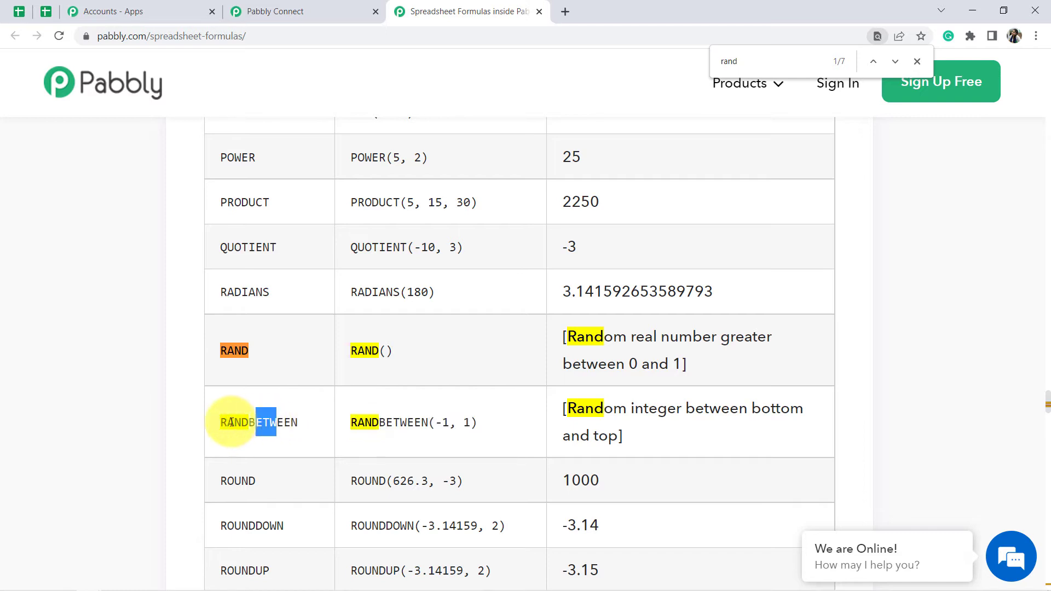
left_click_drag(351, 422, 453, 429)
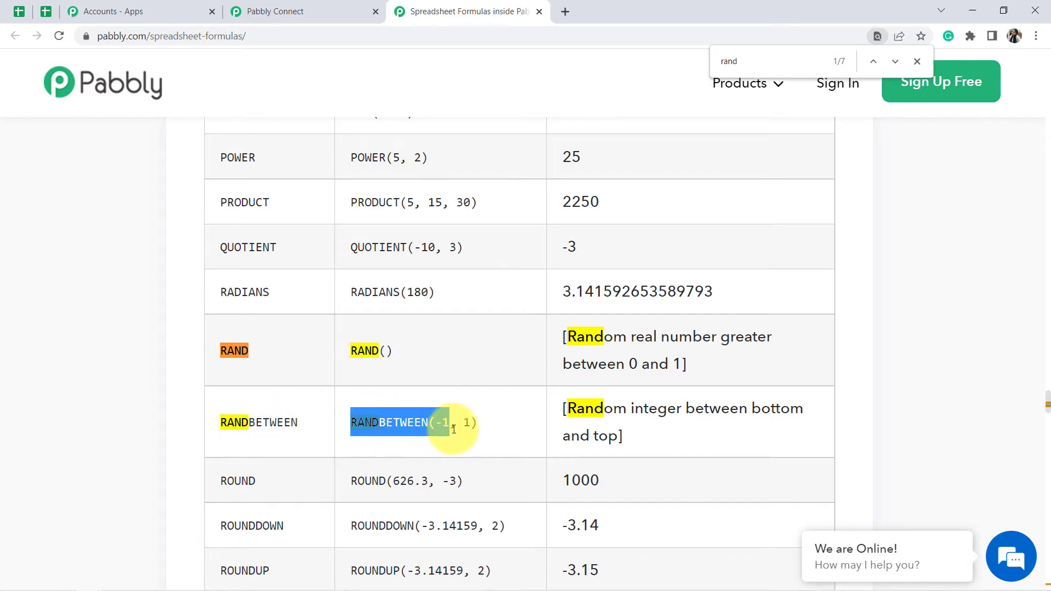
left_click(607, 410)
left_click_drag(611, 411, 695, 439)
scroll(675, 439, "up", 14)
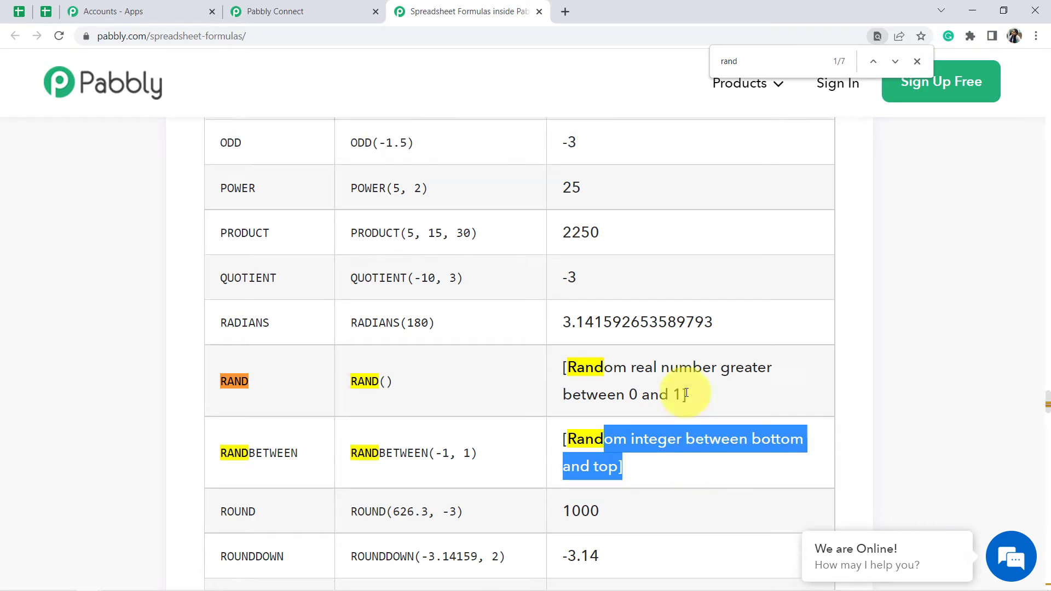
Return to the workflow and enter RANDBETWEEN(-1,+1) as the Number Formatter's formula.
scroll(685, 305, "up", 12)
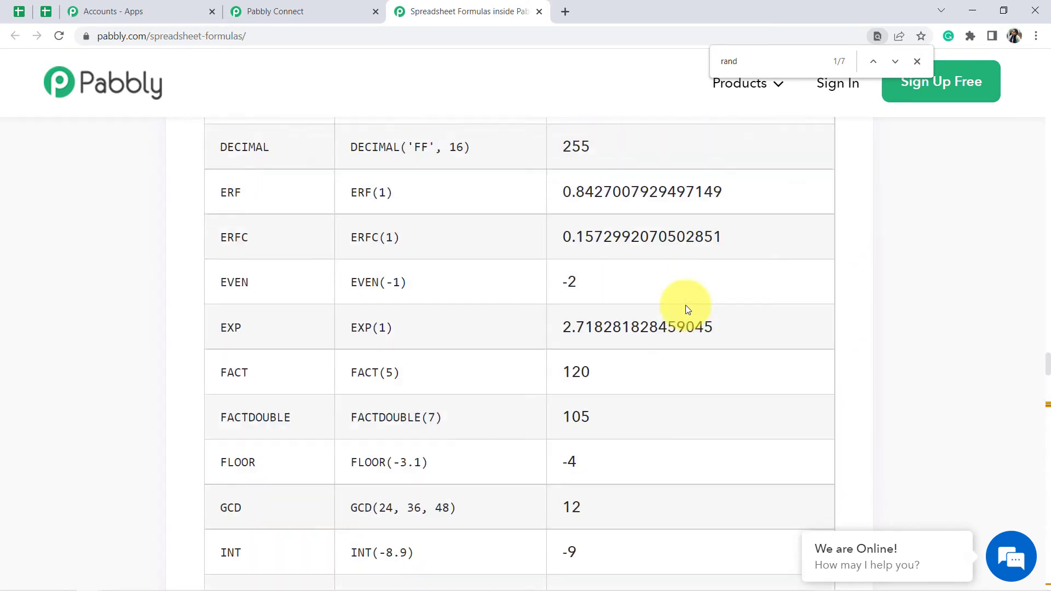
scroll(685, 305, "up", 12)
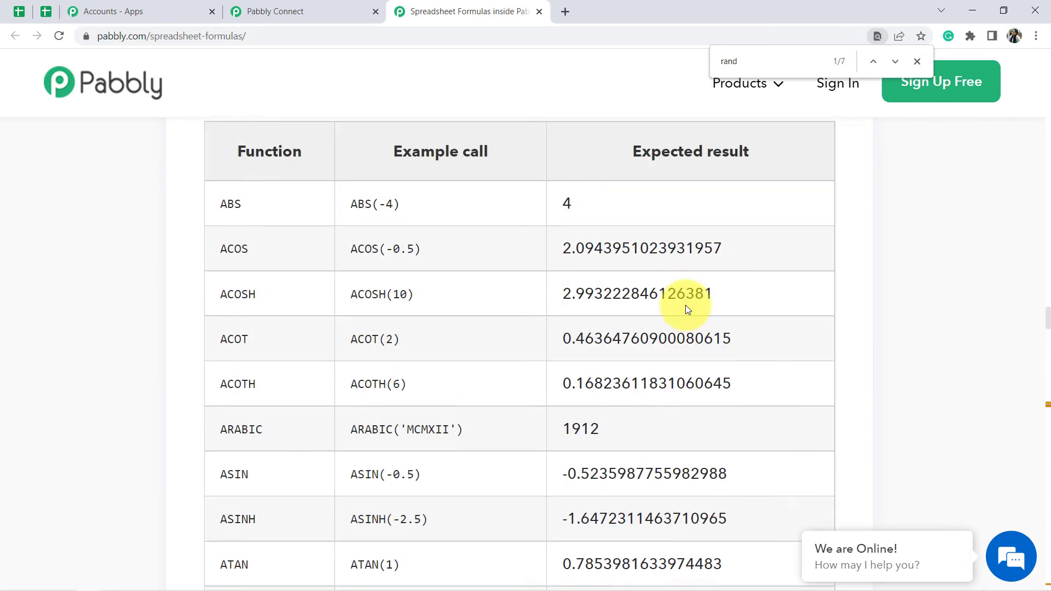
left_click_drag(642, 357, 763, 365)
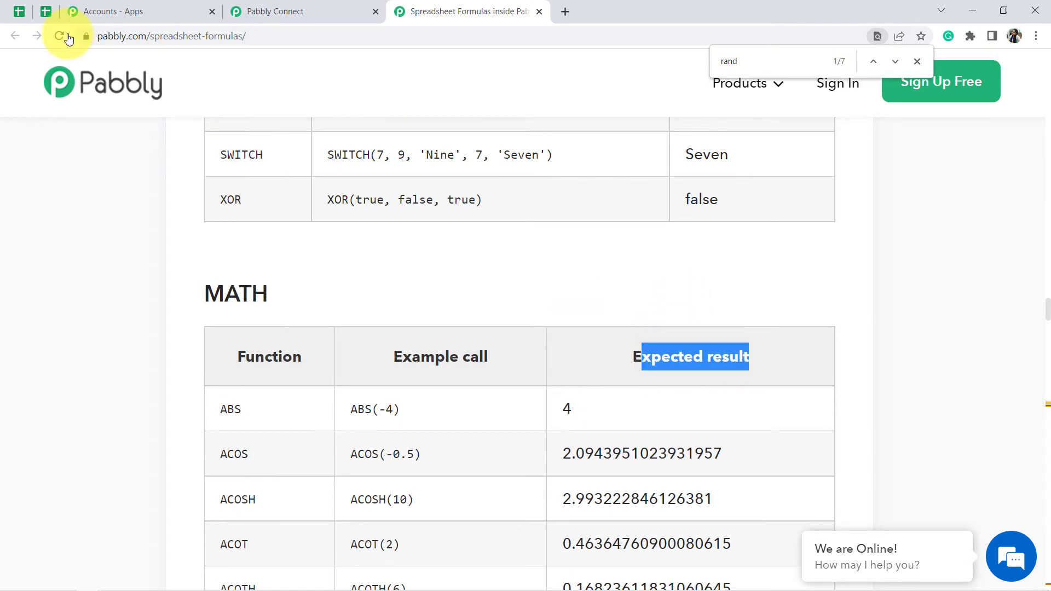
left_click(274, 11)
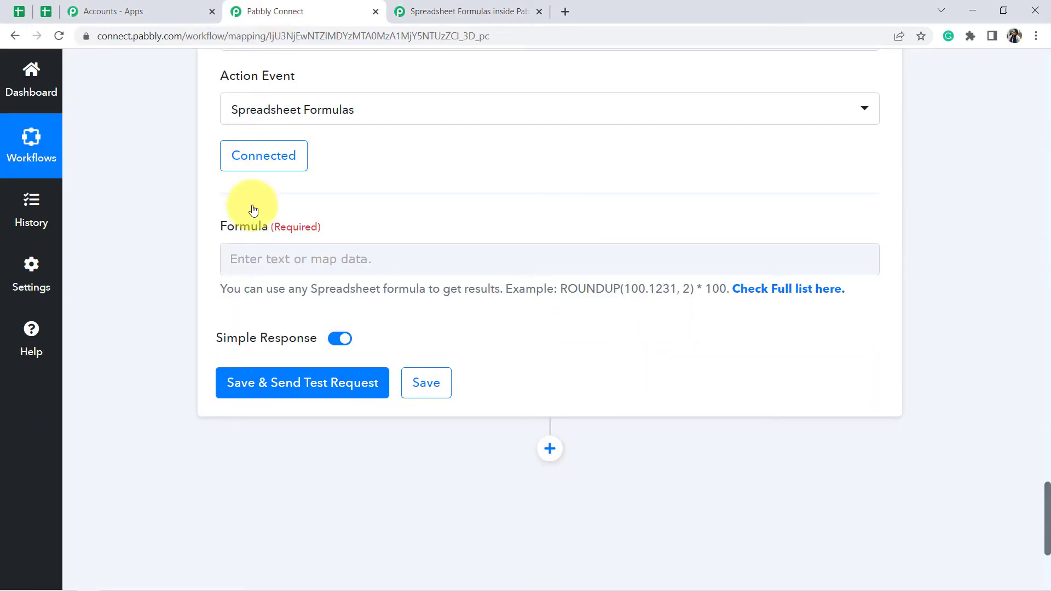
left_click(257, 259)
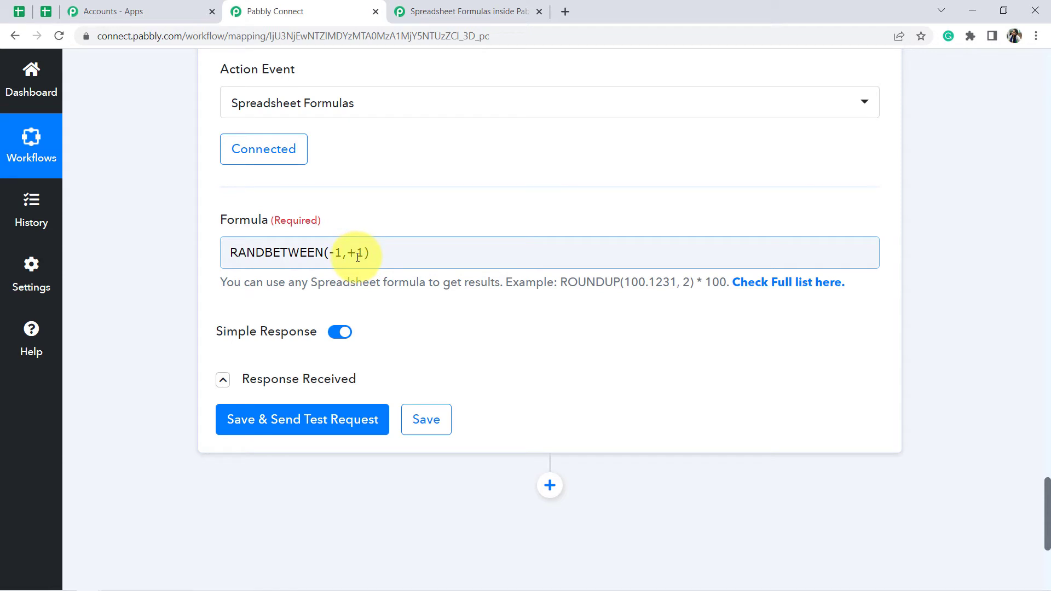
Reread the RANDBETWEEN result description in the formula list, focusing on its bottom and top bounds.
left_click(476, 11)
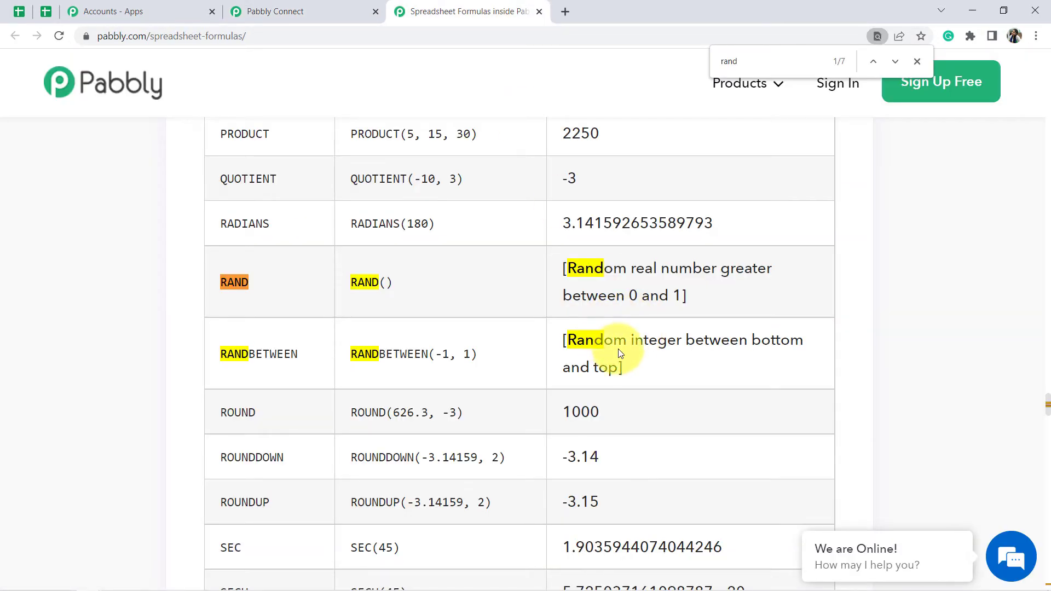
left_click_drag(605, 345, 642, 343)
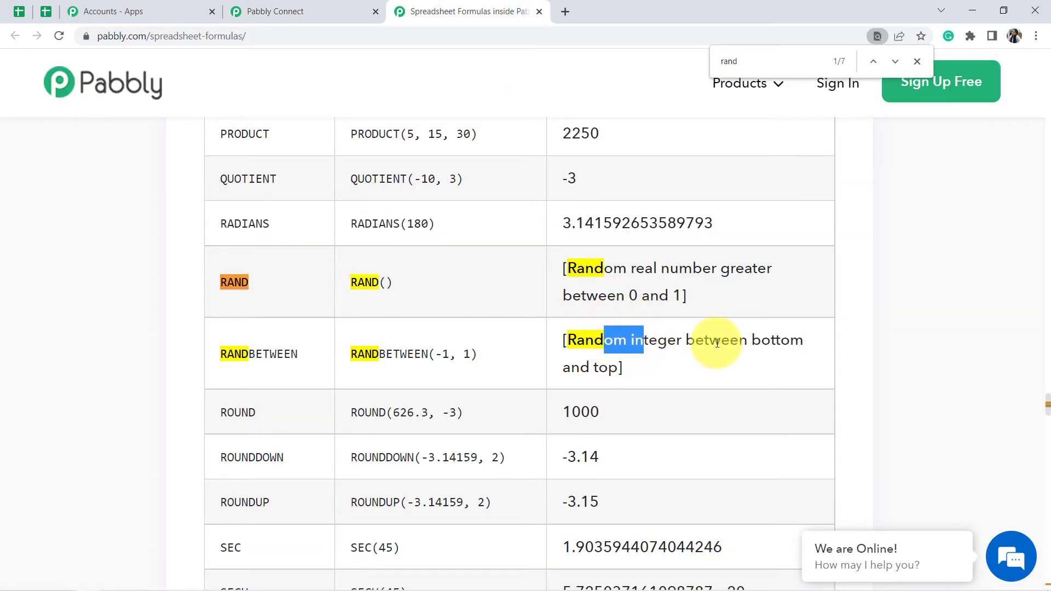
left_click(757, 342)
double_click(757, 343)
double_click(609, 367)
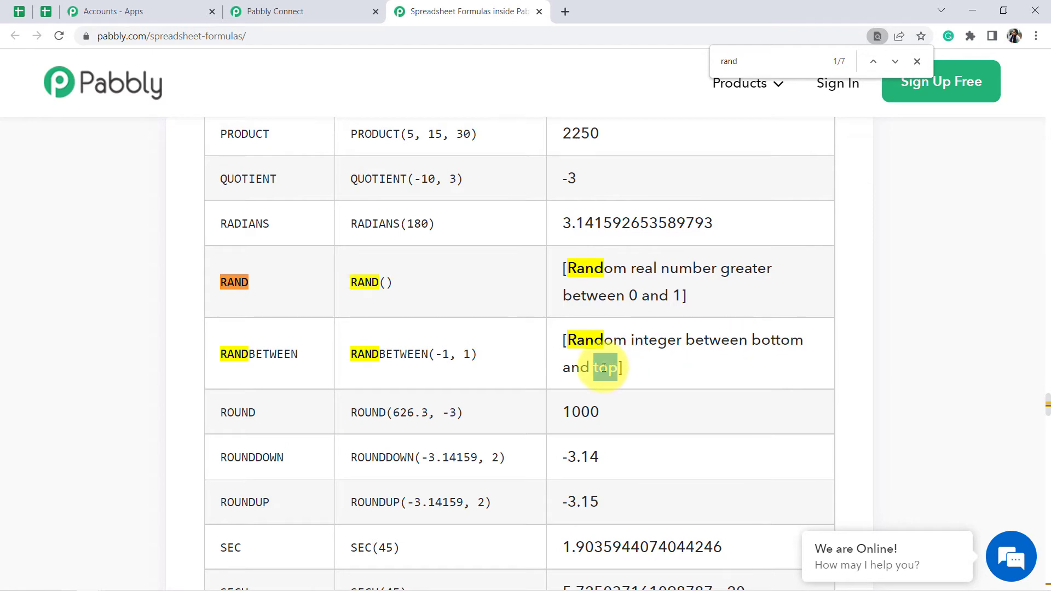
Check the quote rows in the Morning Quotes sheet, set the formula to RANDBETWEEN(2,7) to match, and save and test it.
left_click(263, 11)
left_click(43, 16)
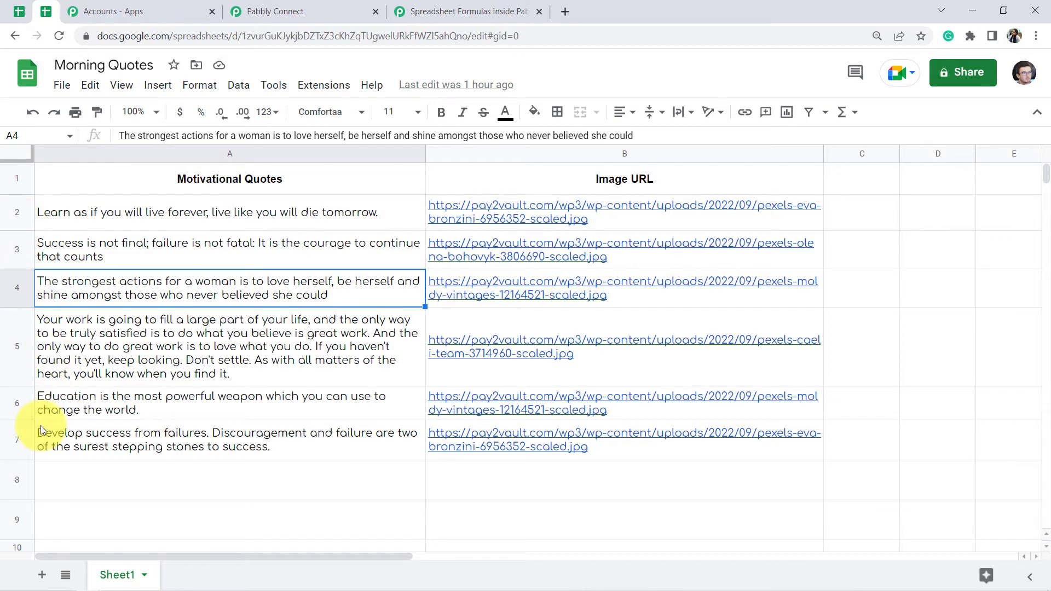
left_click(241, 11)
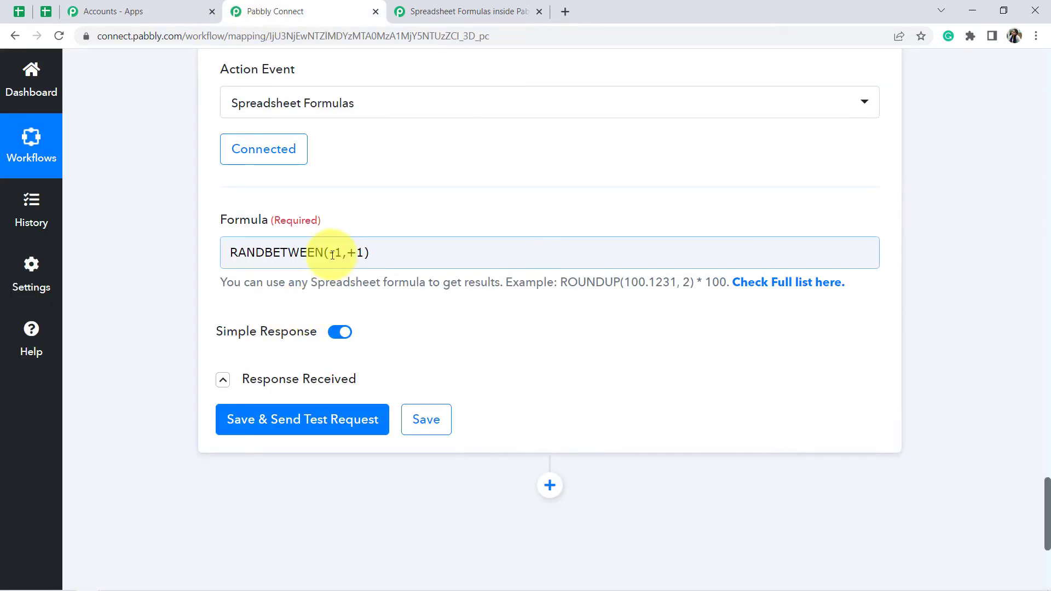
left_click_drag(331, 256, 340, 255)
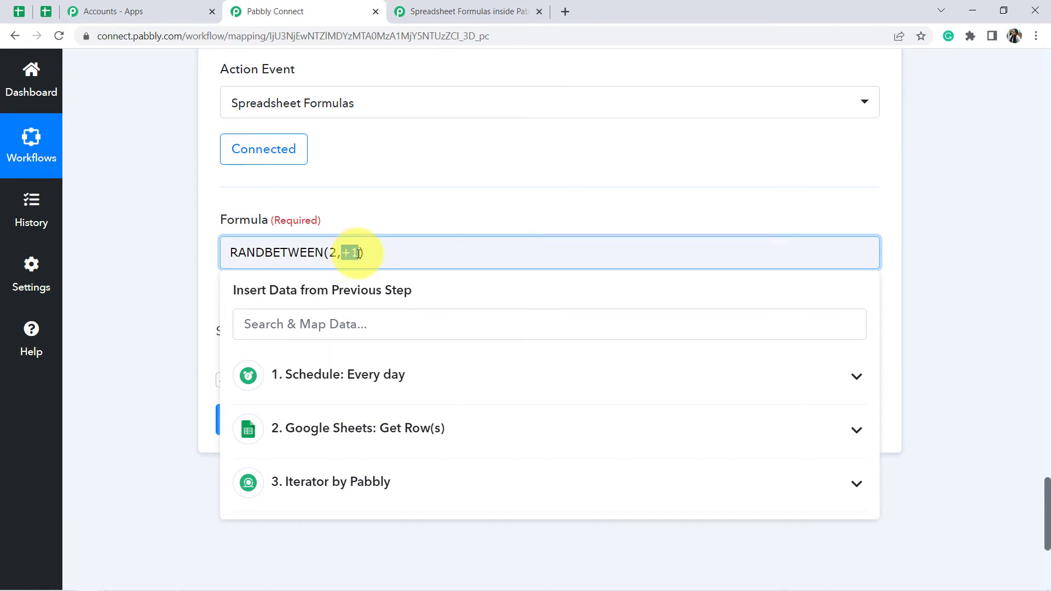
left_click(192, 316)
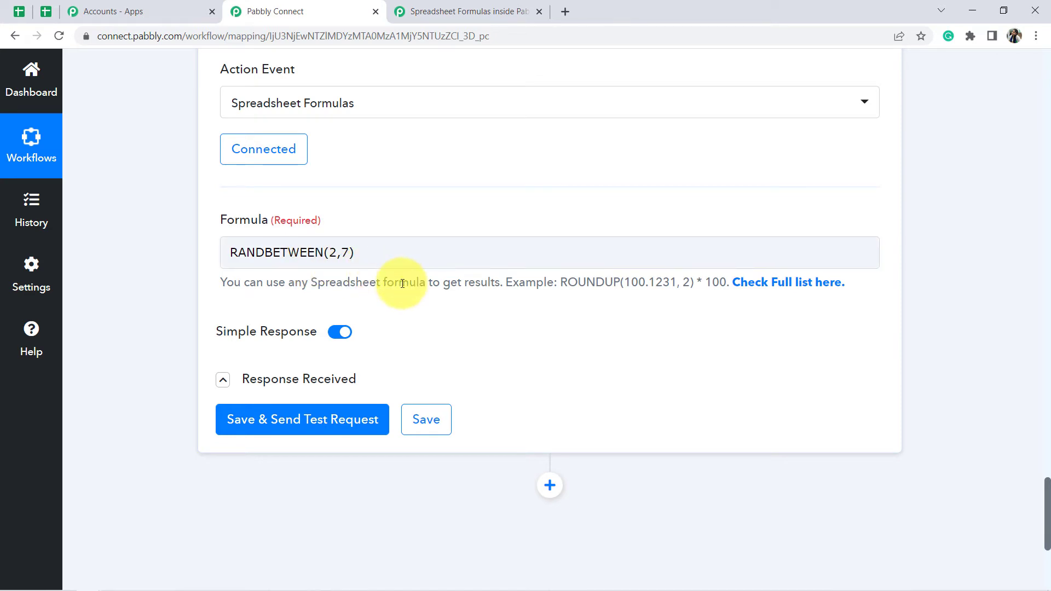
left_click(335, 420)
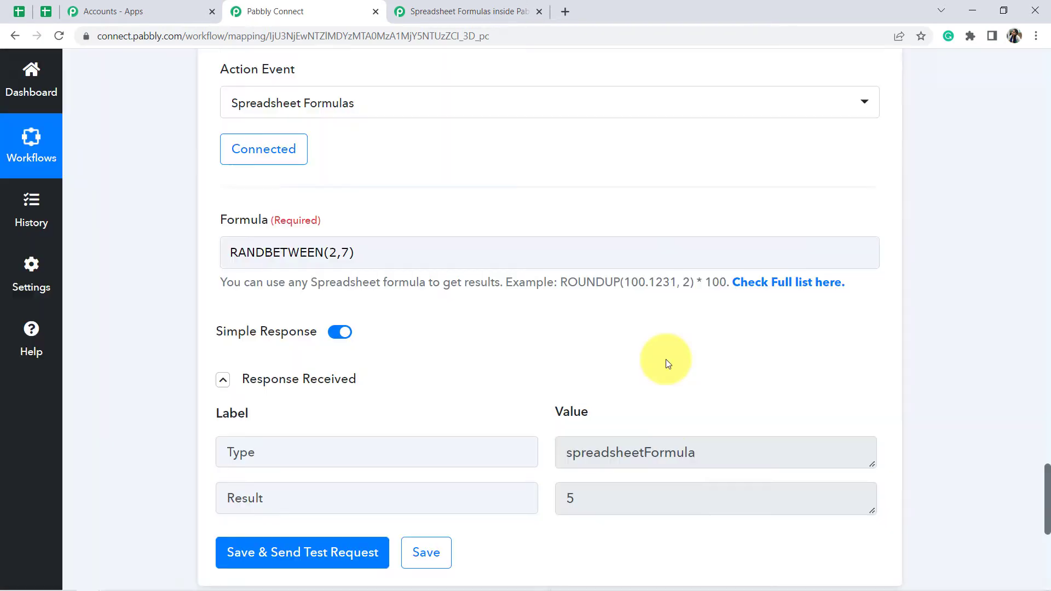
Examine the formula's Result value and resend the test request several times to compare the random numbers.
scroll(665, 359, "down", 2)
scroll(497, 387, "up", 1)
left_click_drag(242, 435, 450, 441)
left_click(563, 430)
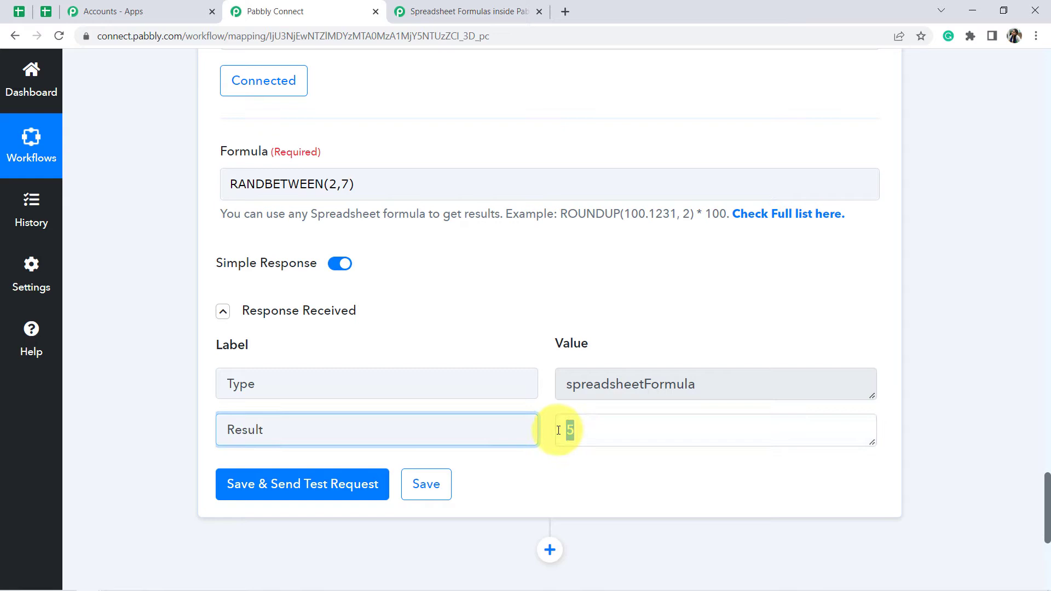
left_click(298, 496)
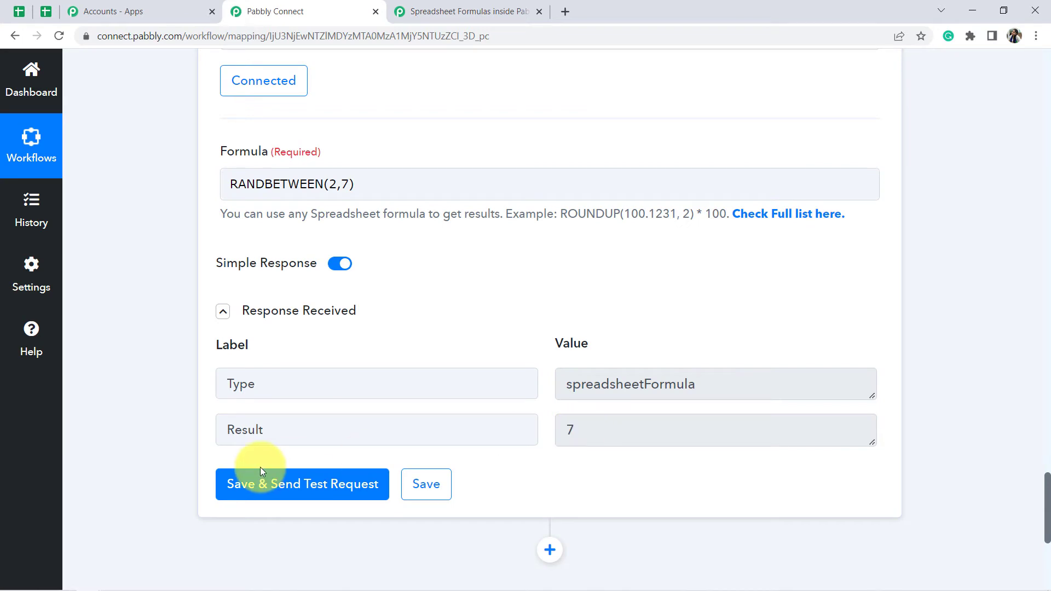
left_click(263, 482)
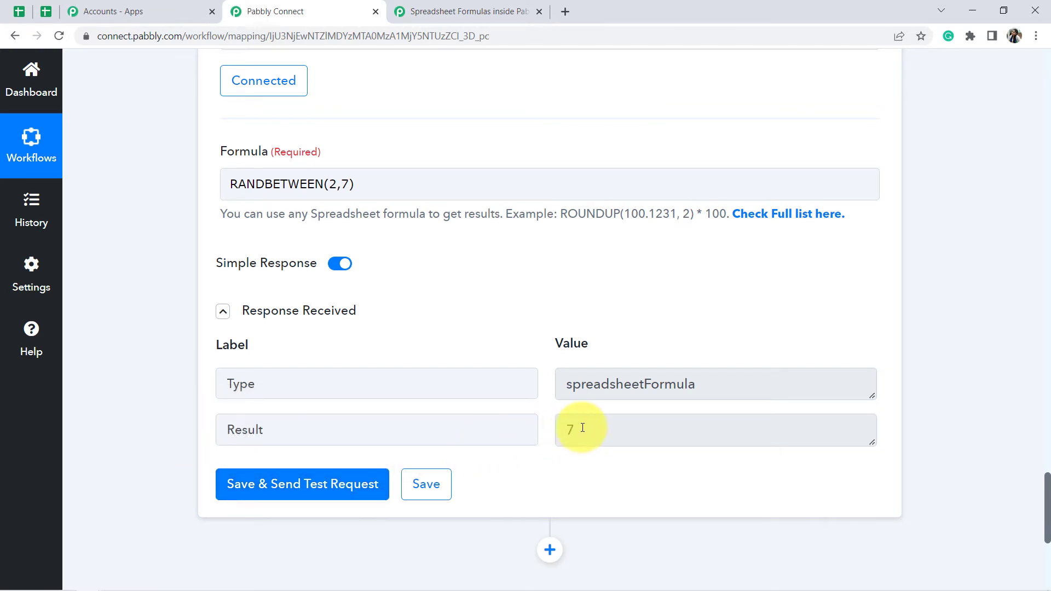
left_click(282, 482)
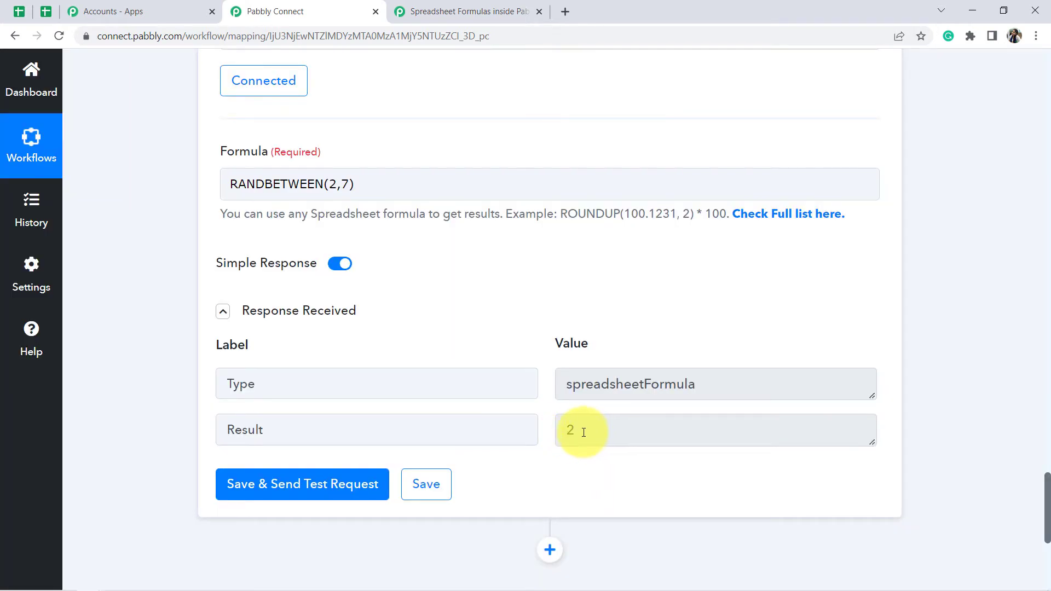
double_click(583, 432)
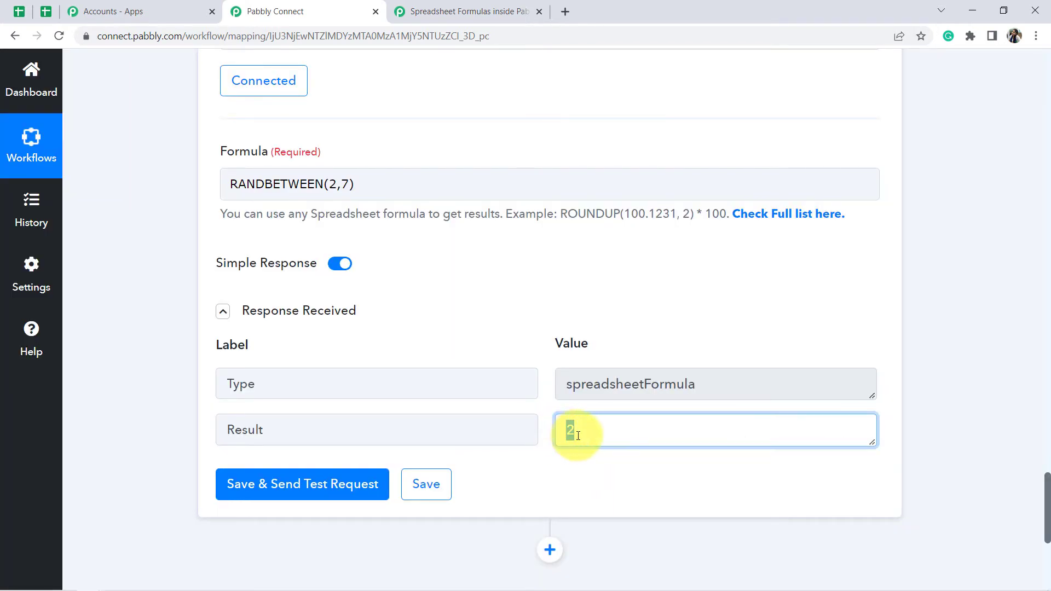
Review the quotes in cells A2:A7 of the Morning Quotes sheet that the random row number can pick.
left_click(59, 11)
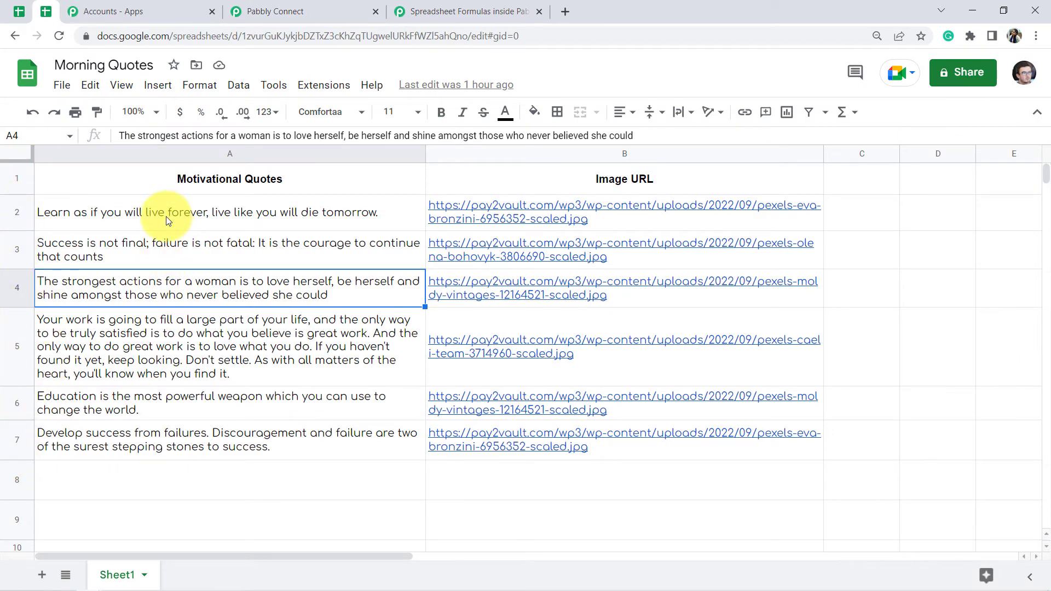
left_click_drag(166, 215, 136, 431)
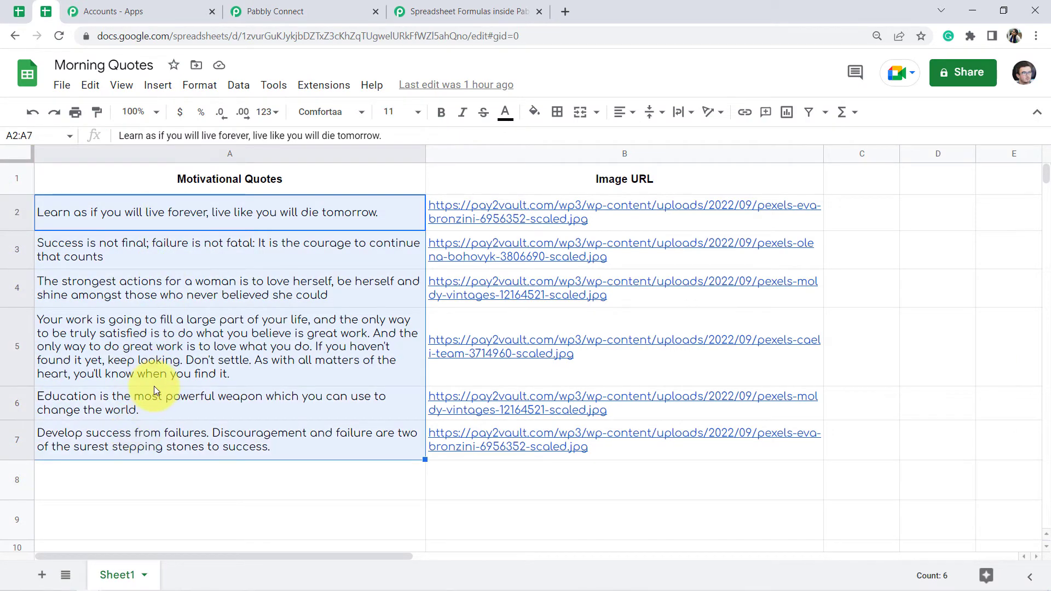
left_click(190, 343)
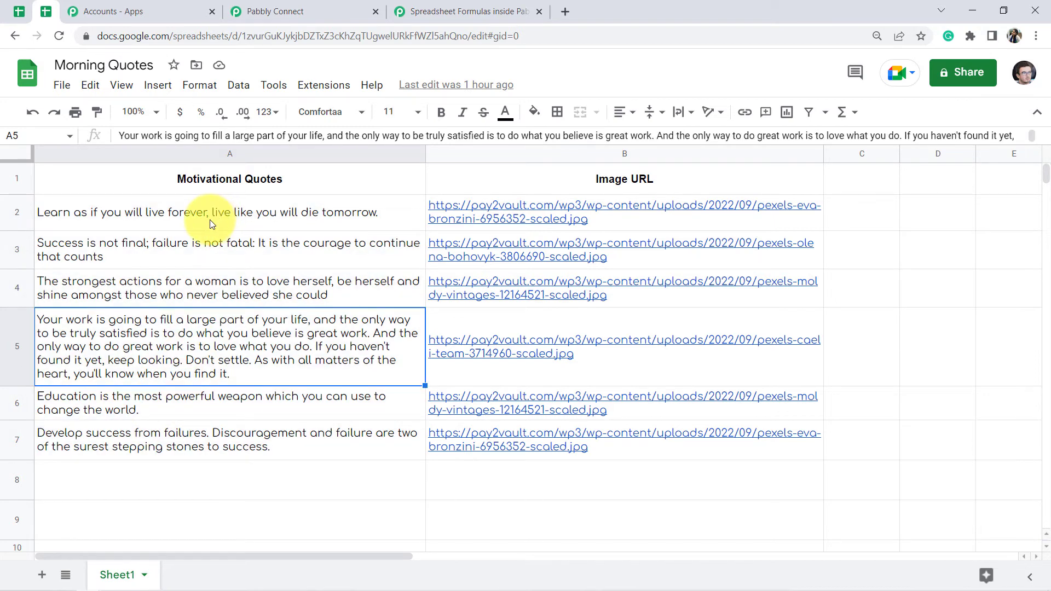
left_click_drag(212, 223, 211, 433)
Add an action step after the Number Formatter in the workflow and choose Google Sheets as its app.
left_click(290, 5)
scroll(336, 242, "down", 5)
scroll(511, 262, "down", 2)
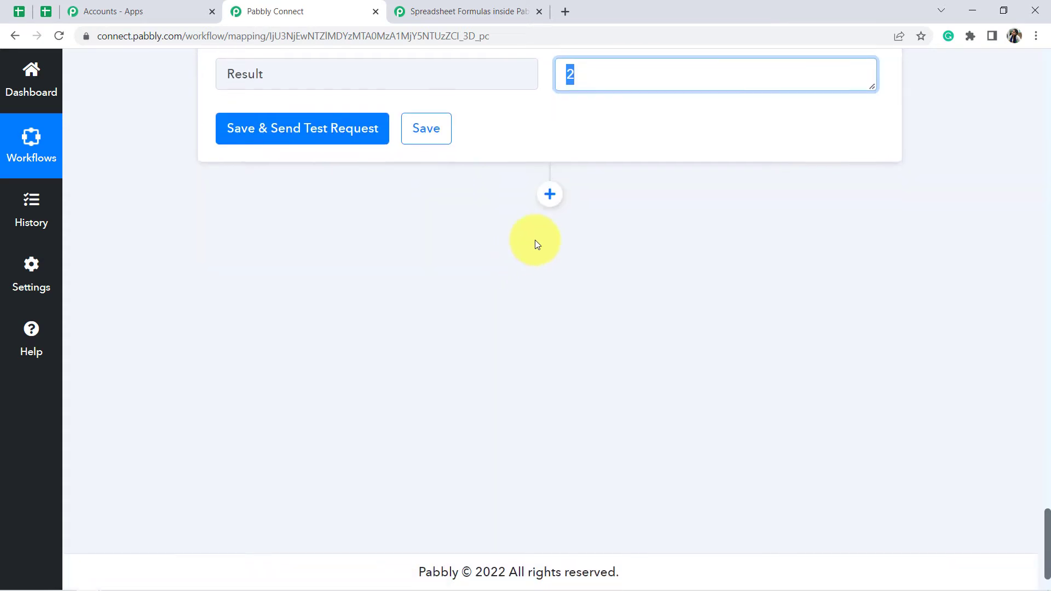
left_click(550, 194)
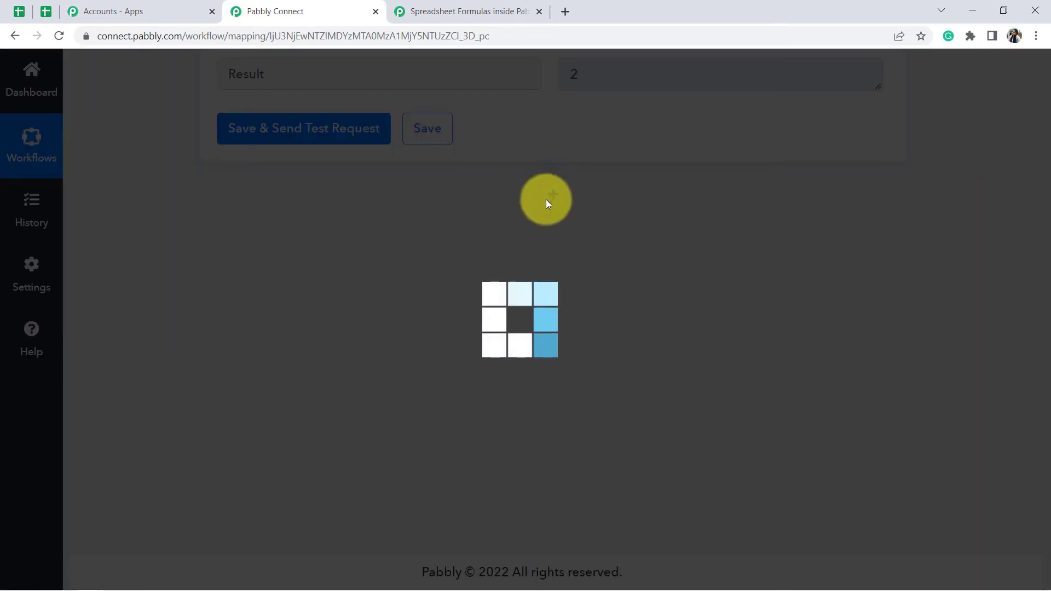
left_click(307, 377)
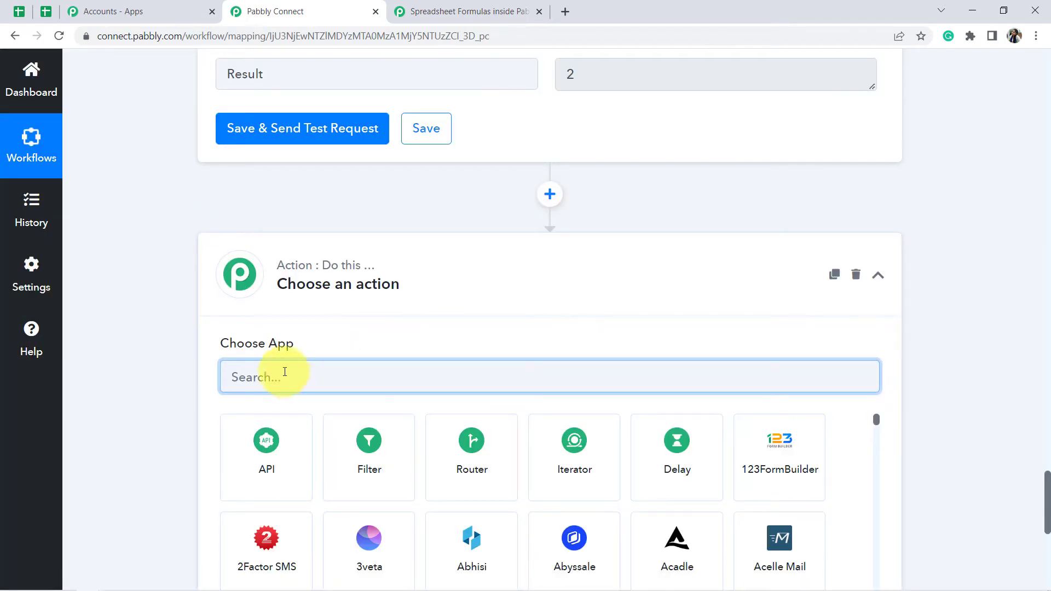
type("google")
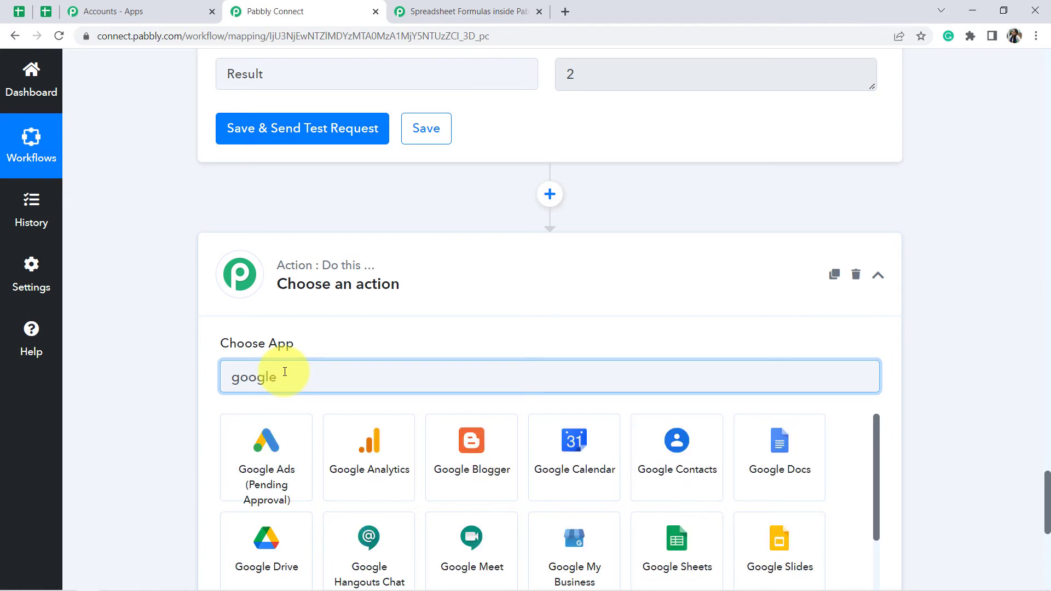
type(" shee")
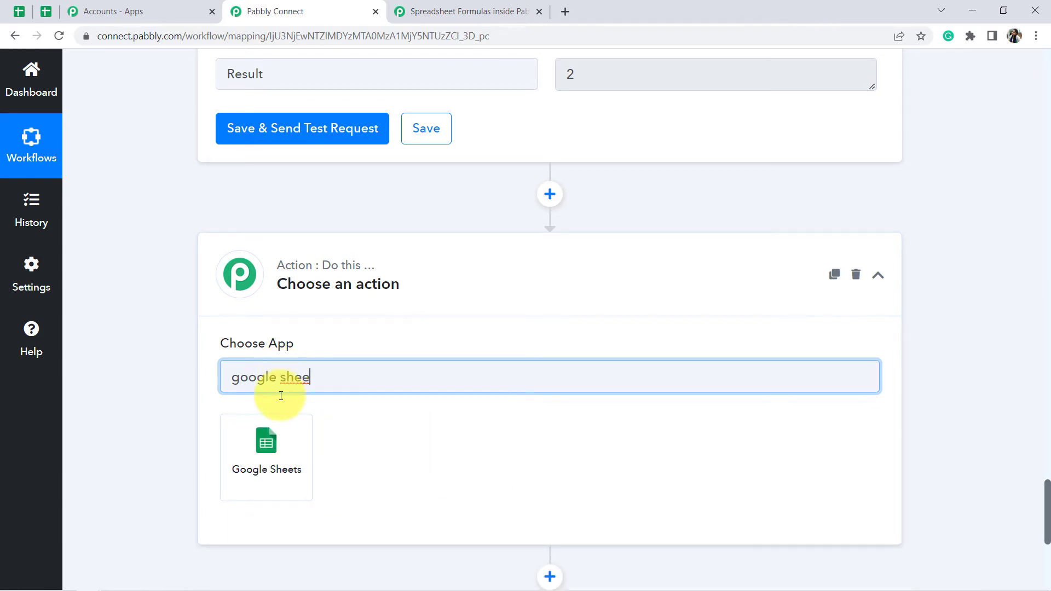
left_click(295, 453)
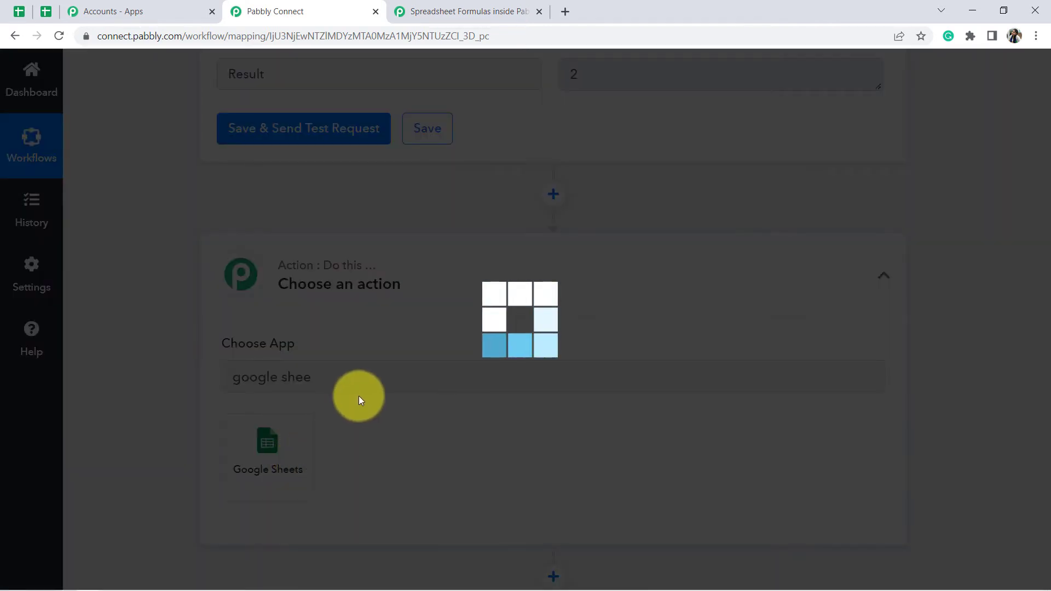
Set the new Google Sheets step's action event to Get Row(s) and connect it with the existing connection Google Sheets #566.
scroll(394, 335, "down", 1)
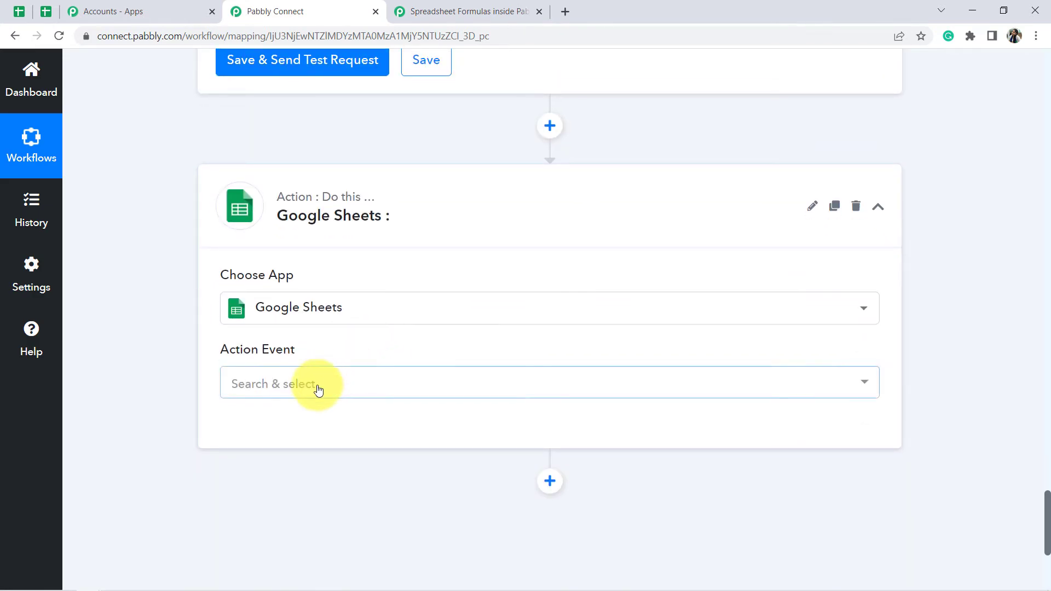
left_click(316, 389)
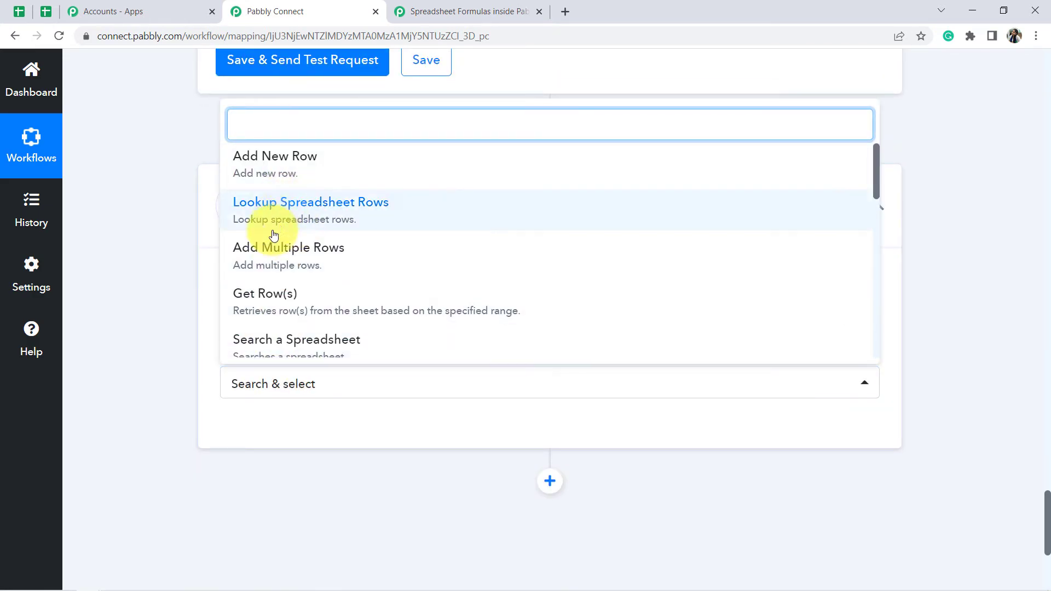
left_click(256, 298)
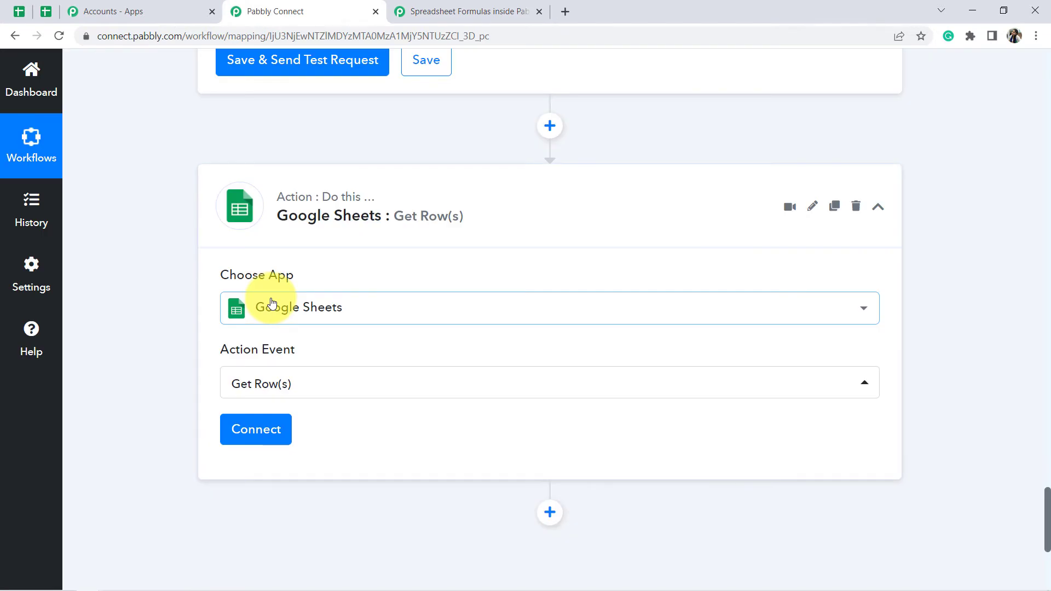
left_click(271, 428)
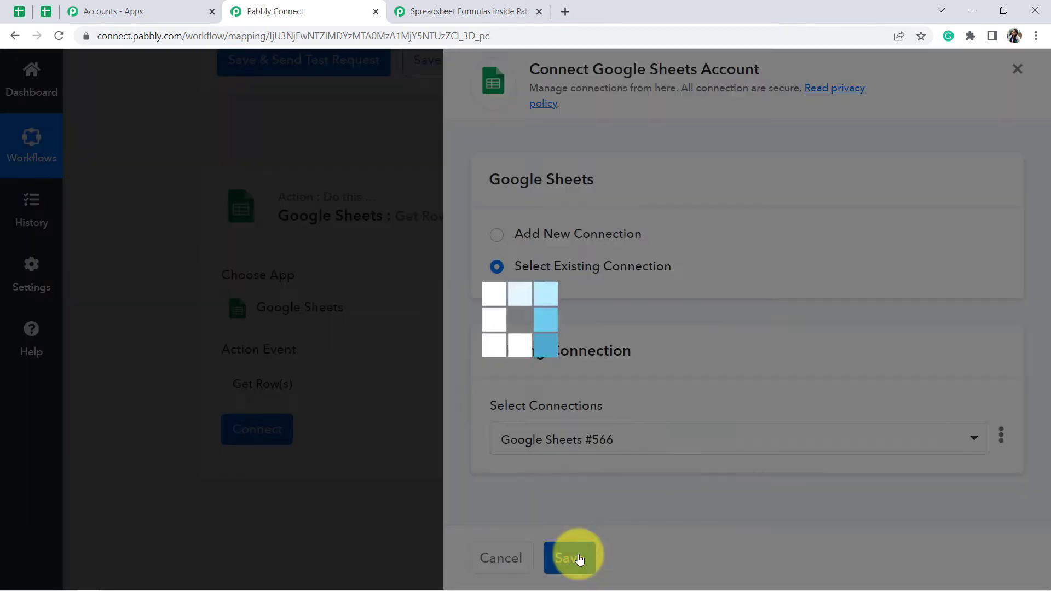
left_click(576, 559)
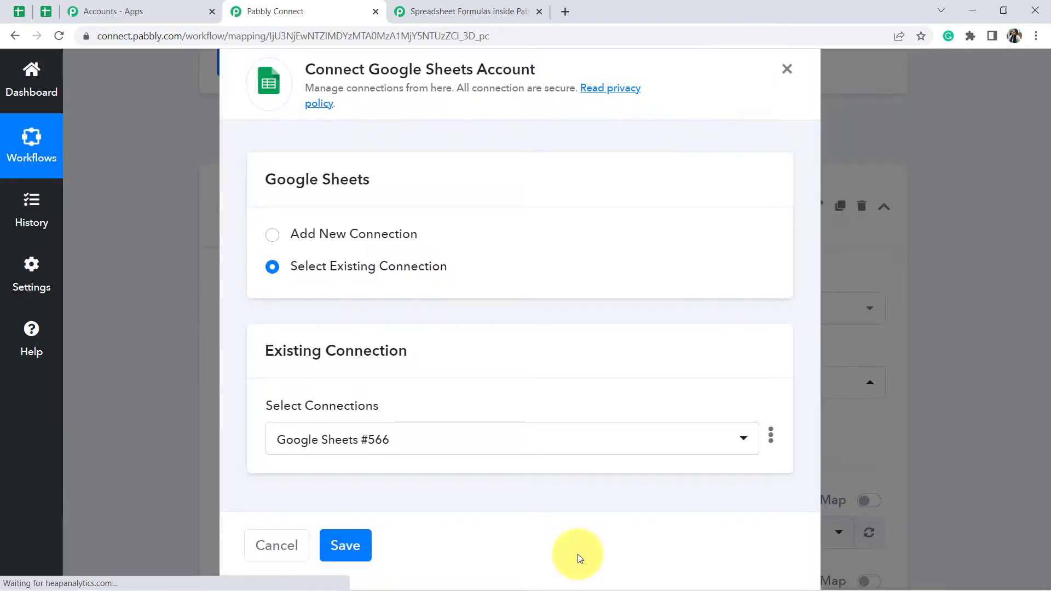
Choose the Morning Quotes spreadsheet for the new Get Row(s) step and check its sheet name against the actual file.
scroll(413, 383, "down", 5)
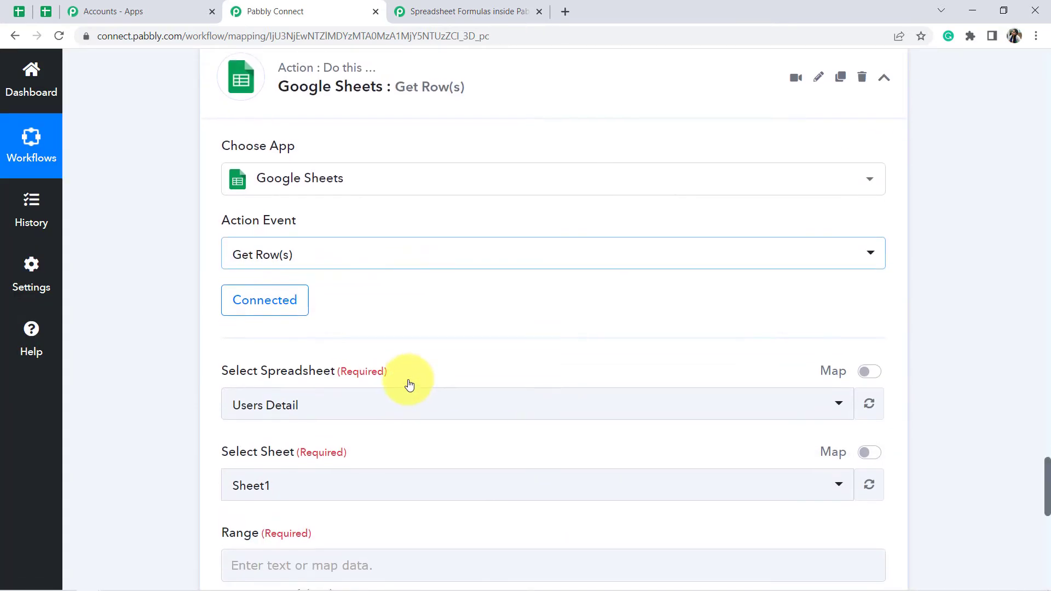
left_click_drag(229, 226, 377, 230)
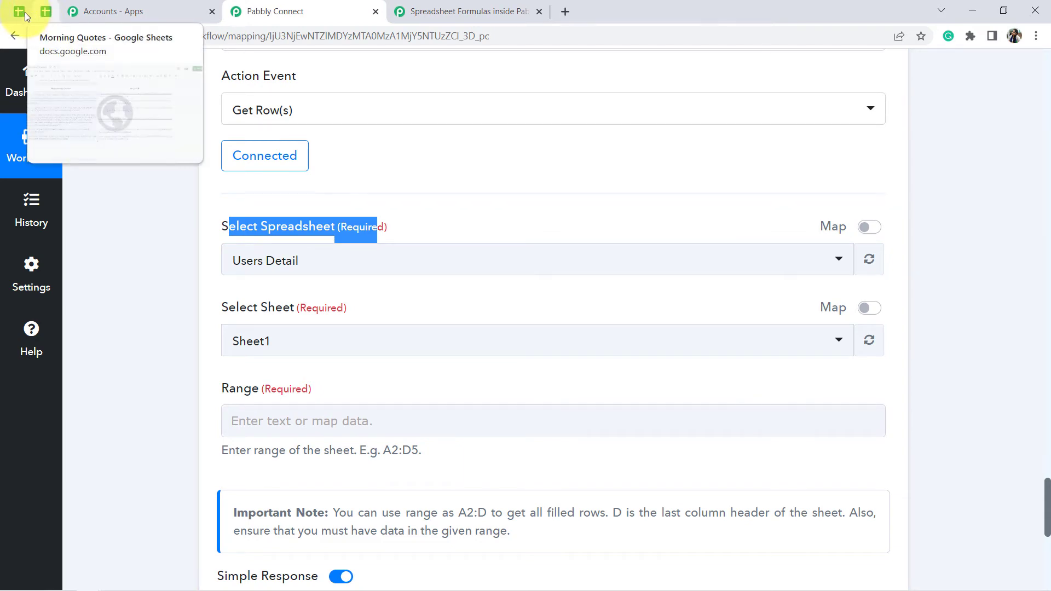
left_click(43, 12)
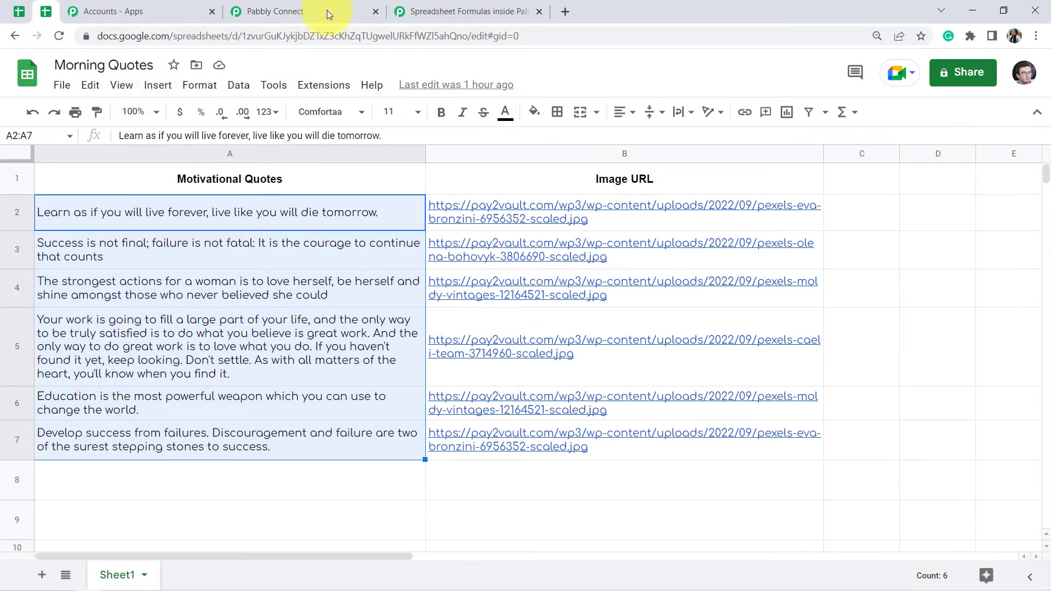
left_click(405, 8)
left_click(328, 11)
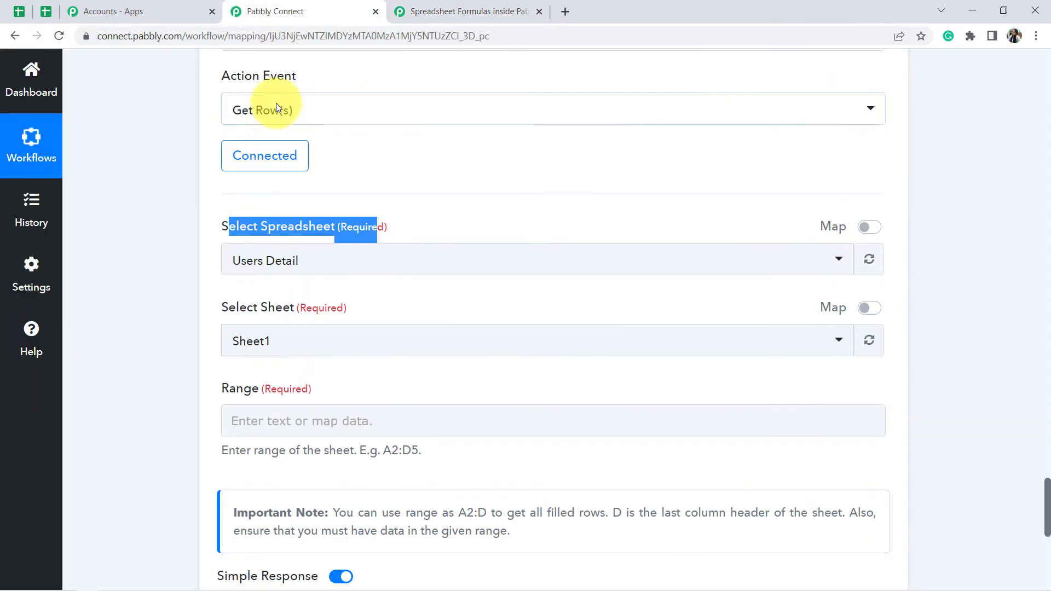
left_click(257, 261)
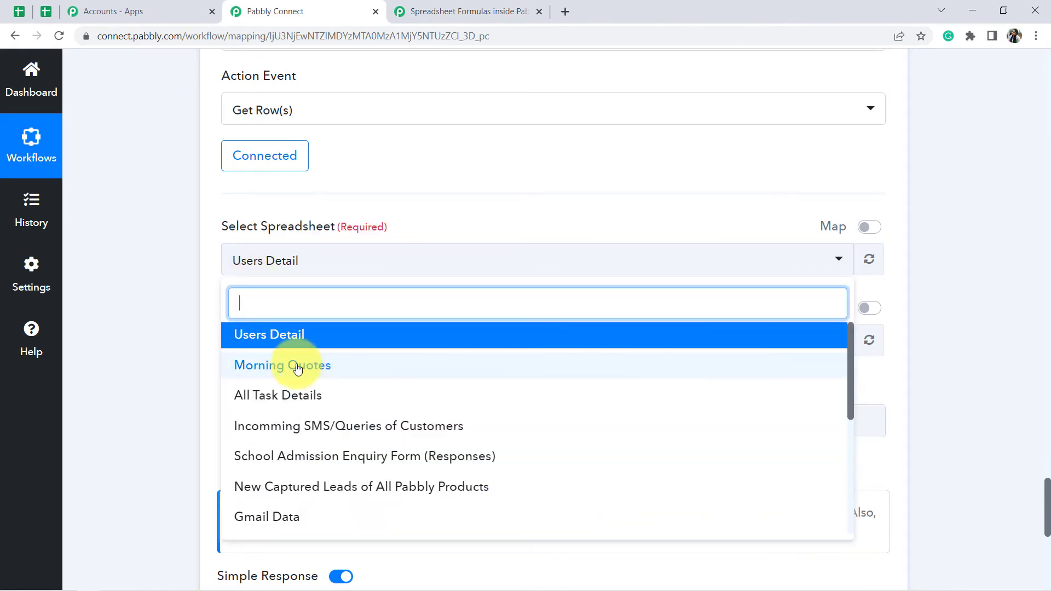
left_click(319, 372)
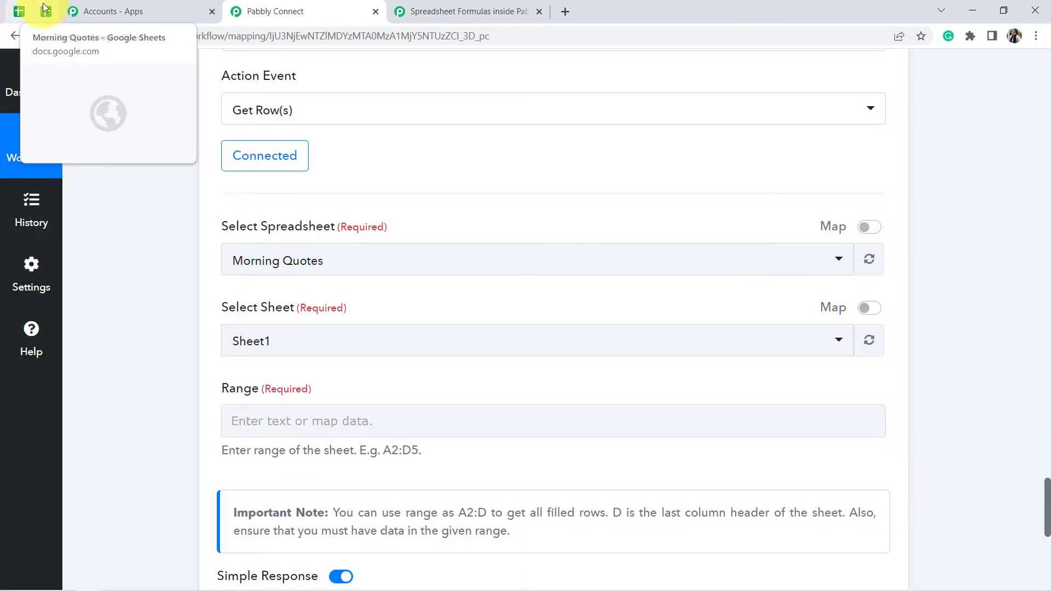
left_click(46, 10)
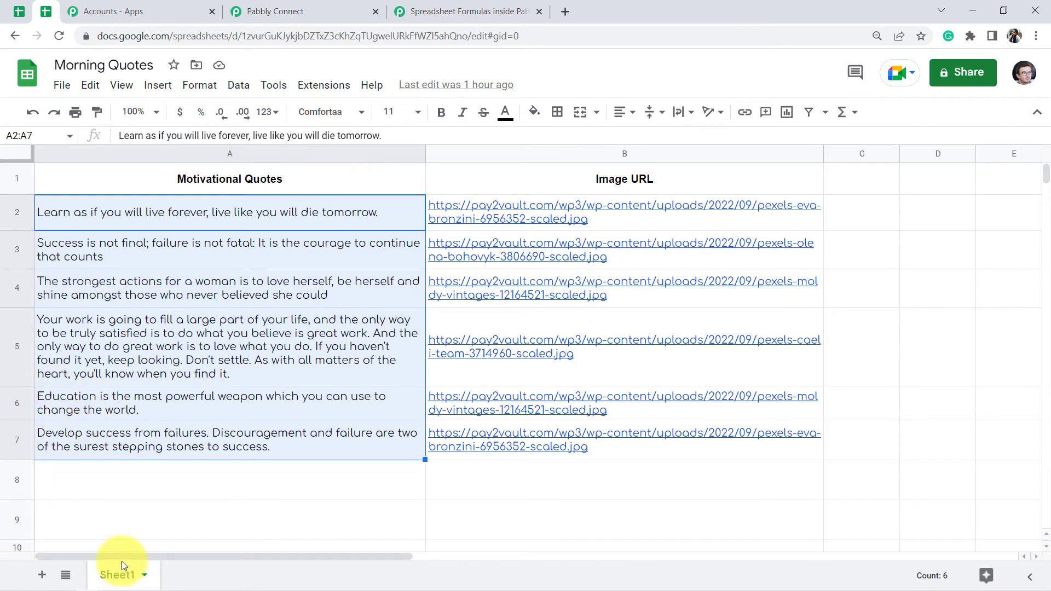
left_click(351, 10)
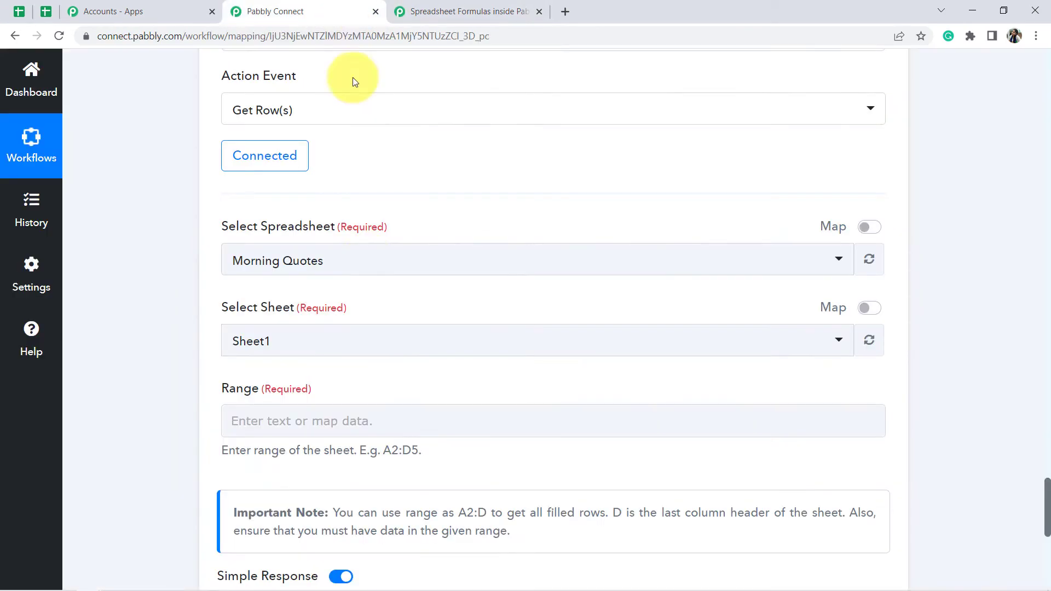
Check which columns the Morning Quotes sheet uses and enter A:B as the Get Row(s) step's range.
scroll(244, 360, "down", 4)
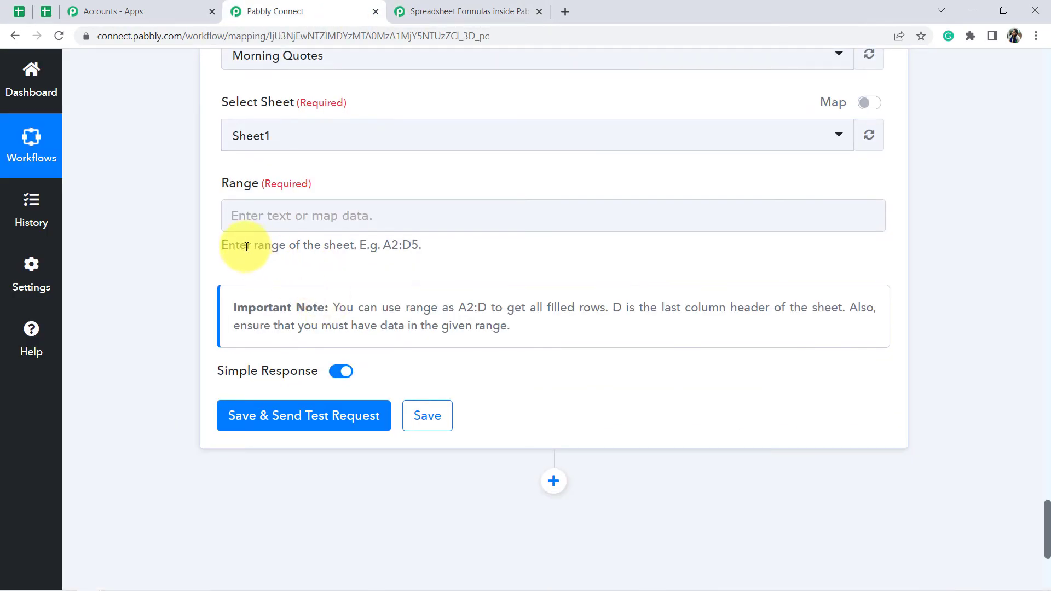
left_click_drag(247, 245, 422, 244)
left_click(402, 245)
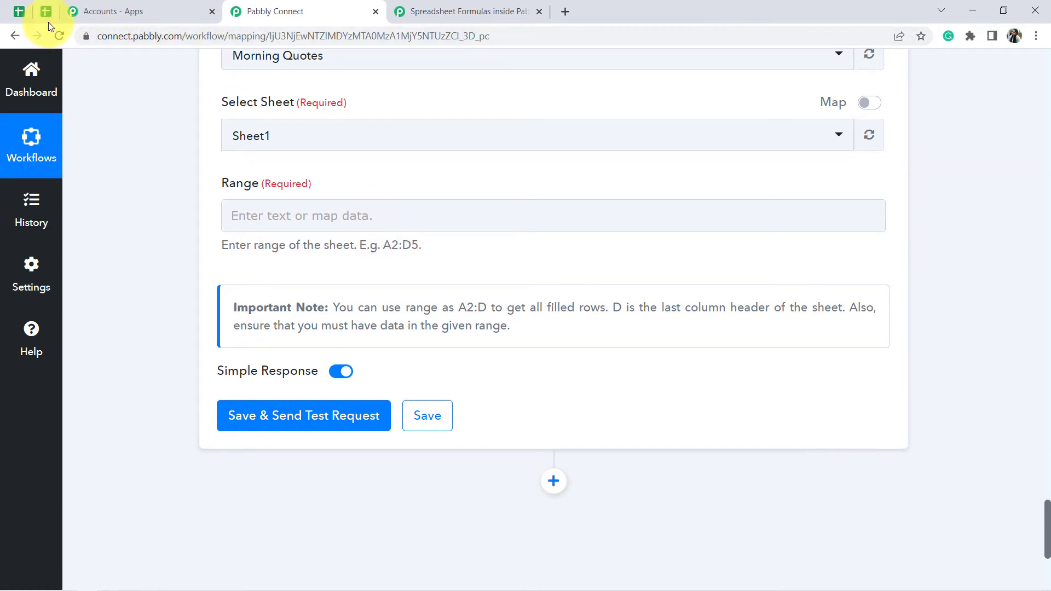
left_click(39, 11)
left_click(138, 264)
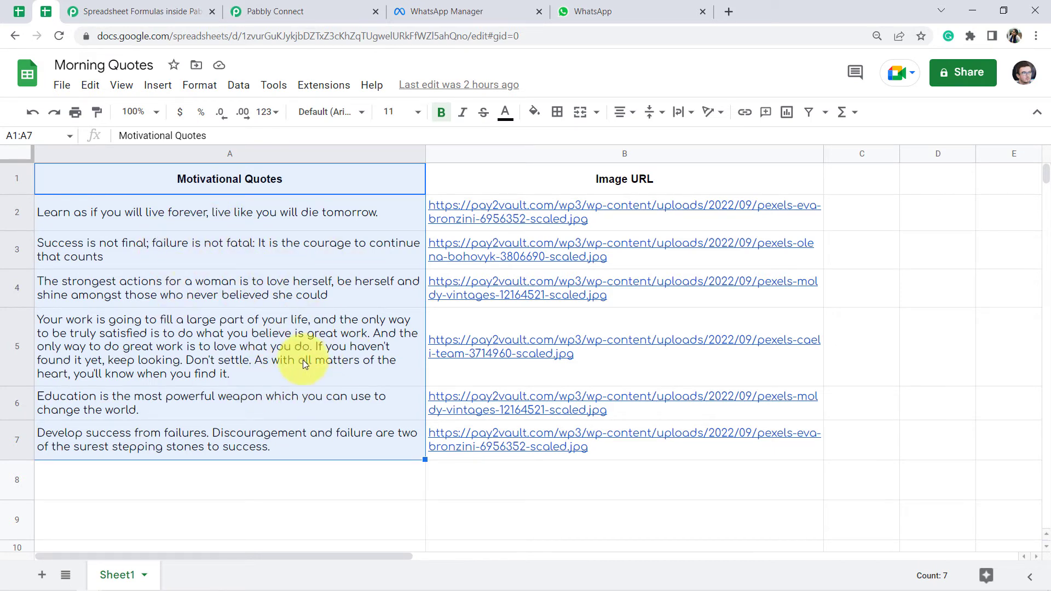
left_click(304, 10)
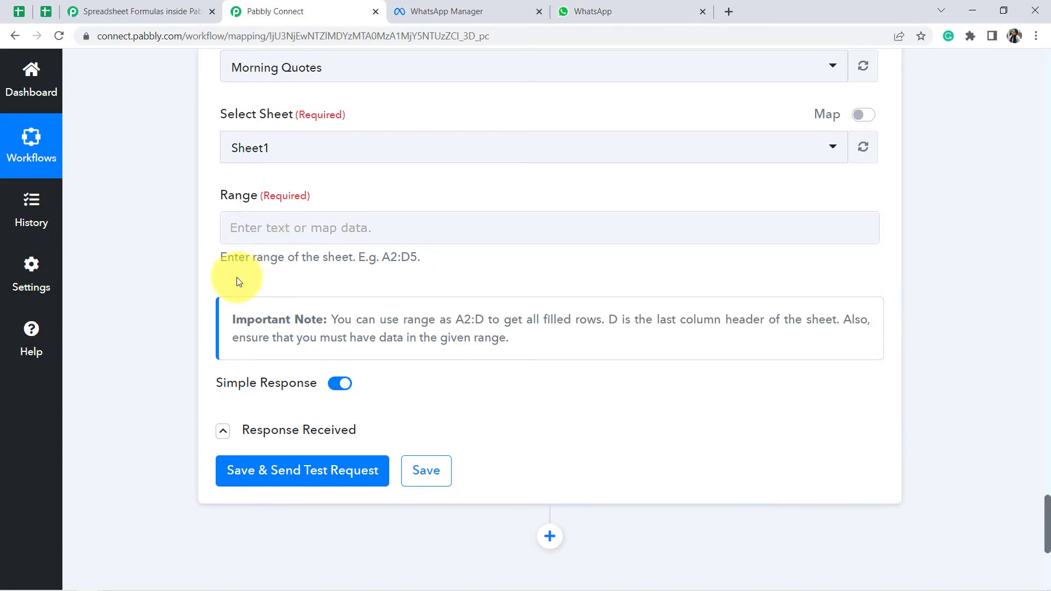
left_click(259, 229)
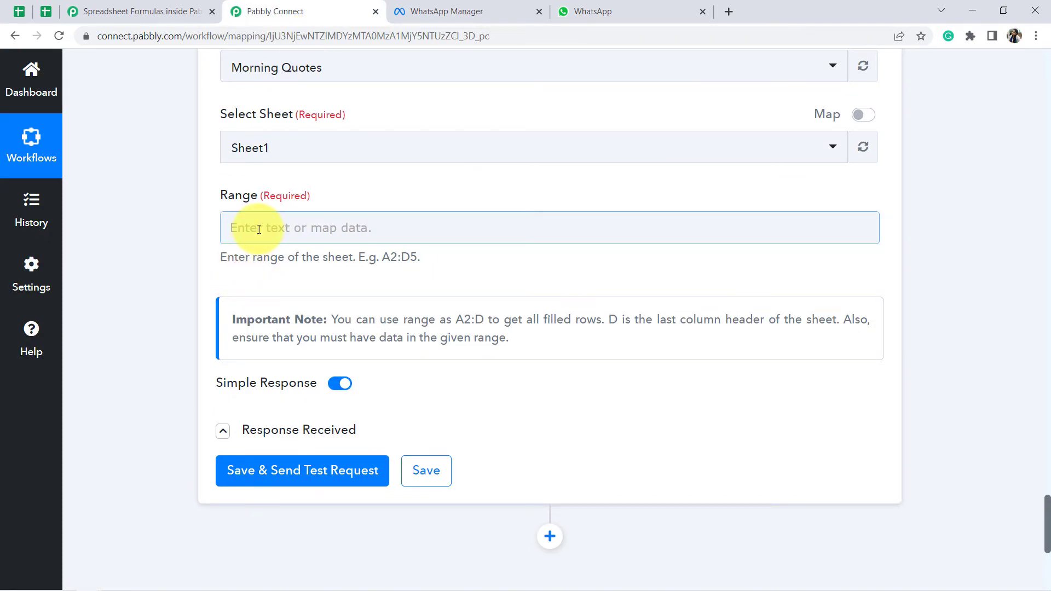
left_click(258, 228)
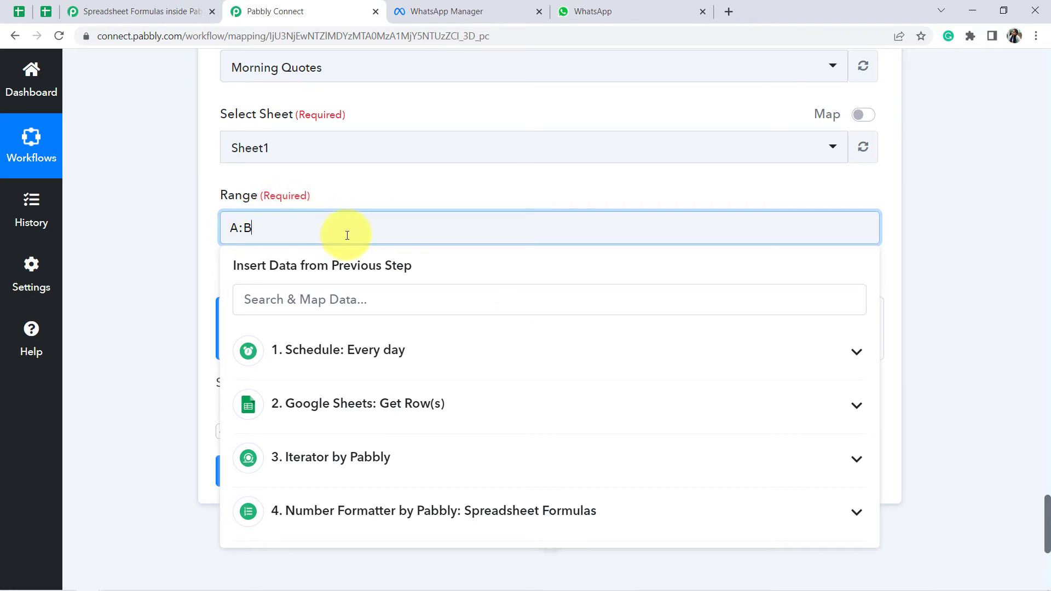
Review the Number Formatter step's random number and map its Result directly after the A in the Google Sheets range.
scroll(407, 206, "down", 1)
scroll(409, 207, "up", 10)
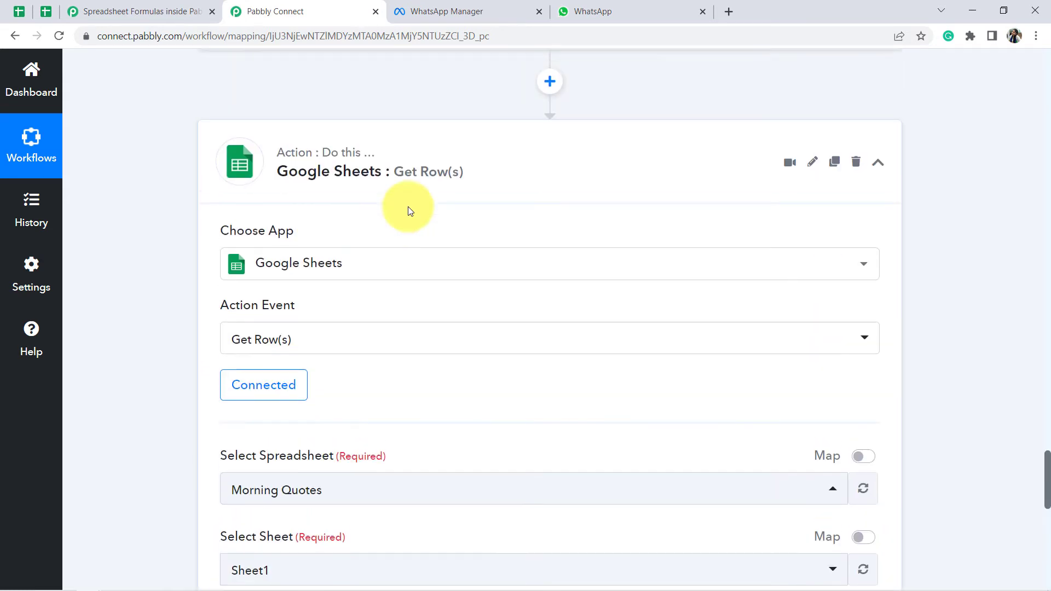
scroll(409, 211, "up", 1)
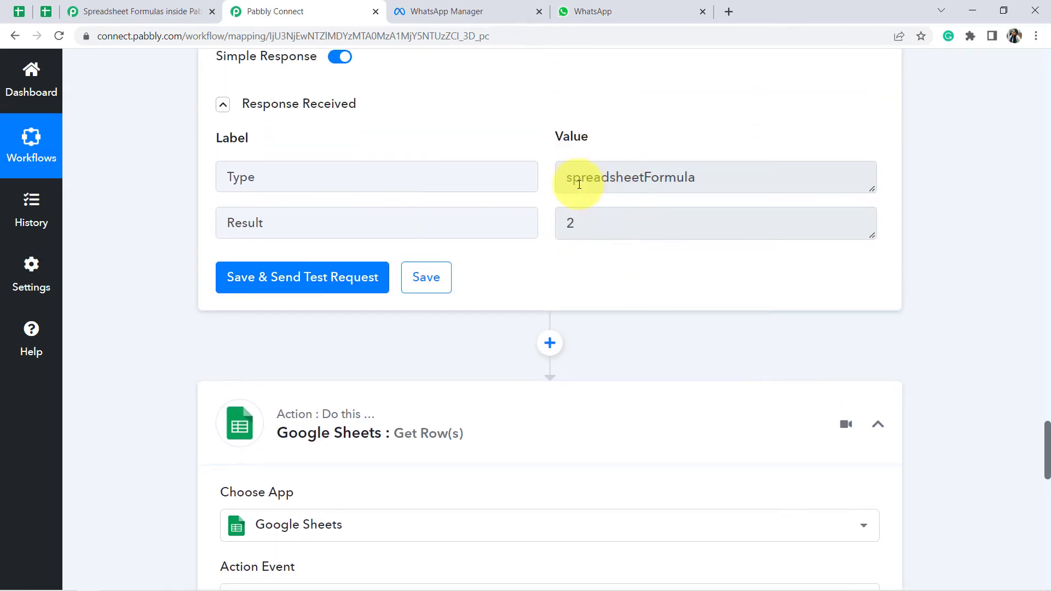
scroll(631, 226, "up", 9)
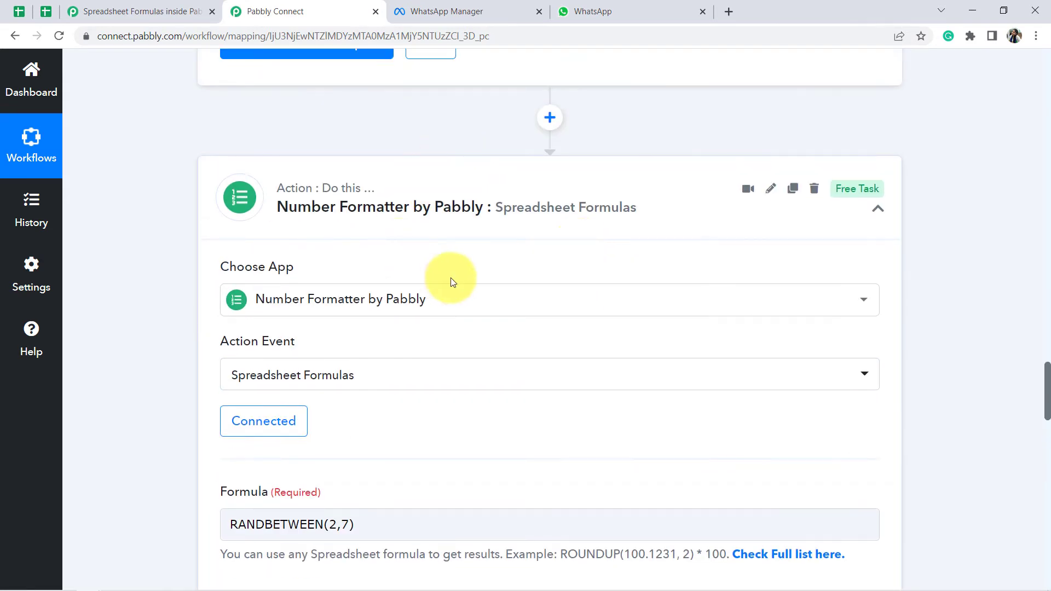
scroll(387, 380, "down", 1)
scroll(394, 372, "down", 16)
left_click(394, 369)
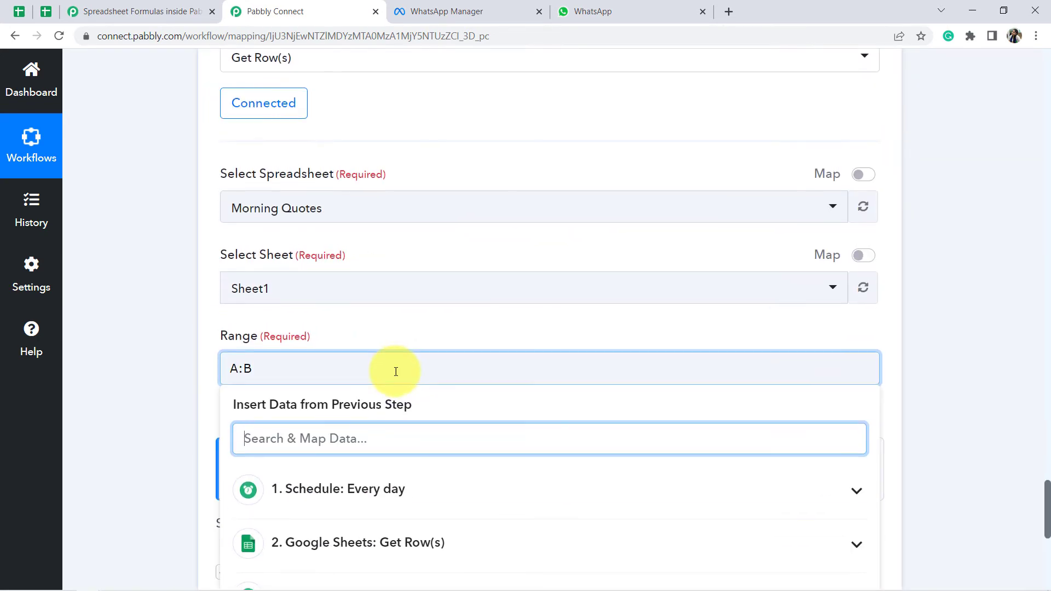
scroll(394, 368, "down", 2)
left_click(240, 234)
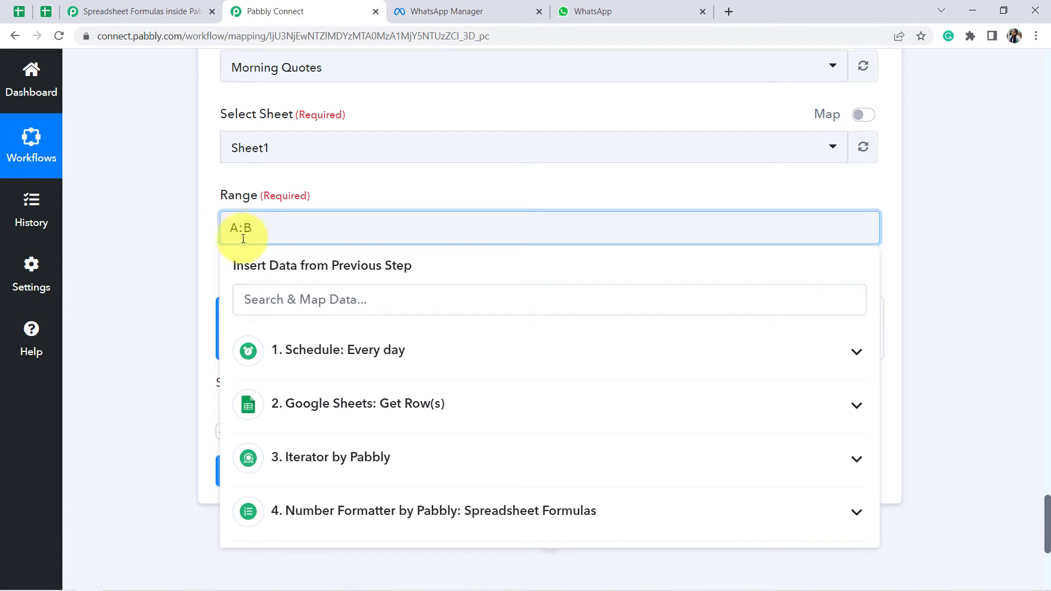
left_click(417, 512)
scroll(405, 481, "down", 1)
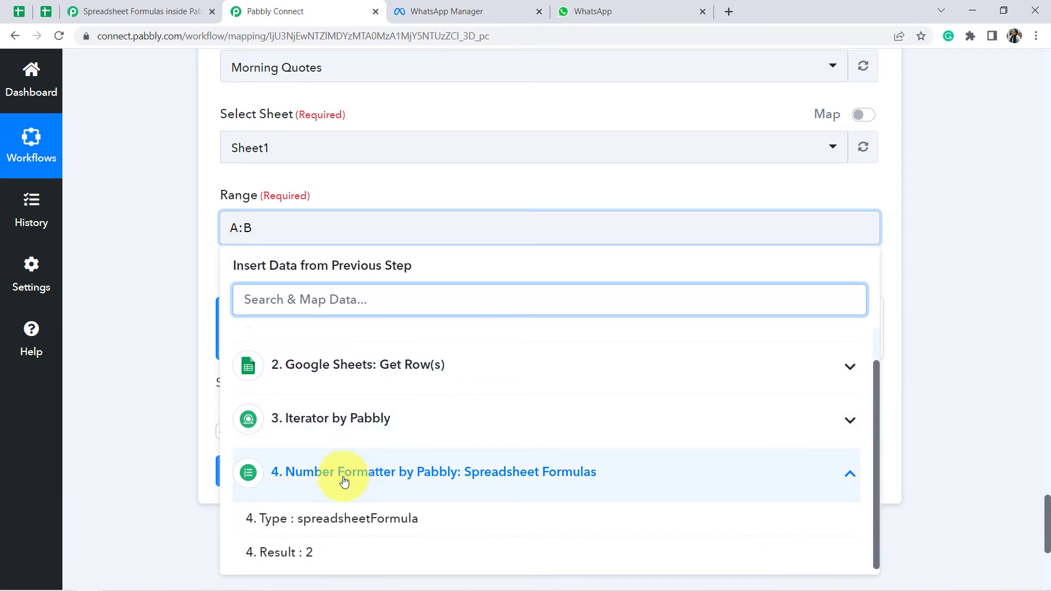
left_click(314, 554)
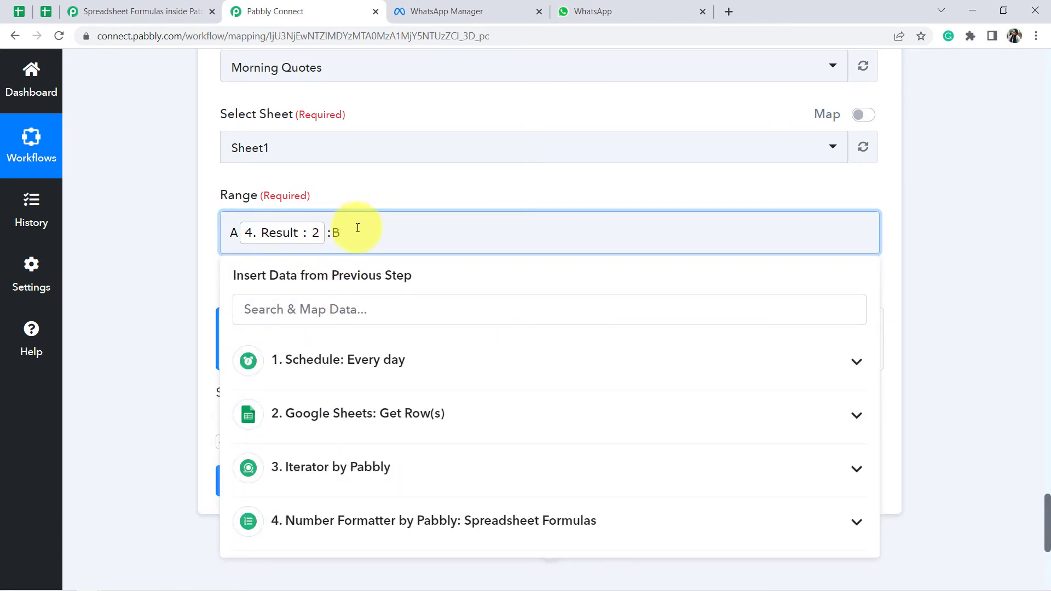
Map the Number Formatter's Result after the B in the range as well, so both cell references use the random row.
left_click(305, 520)
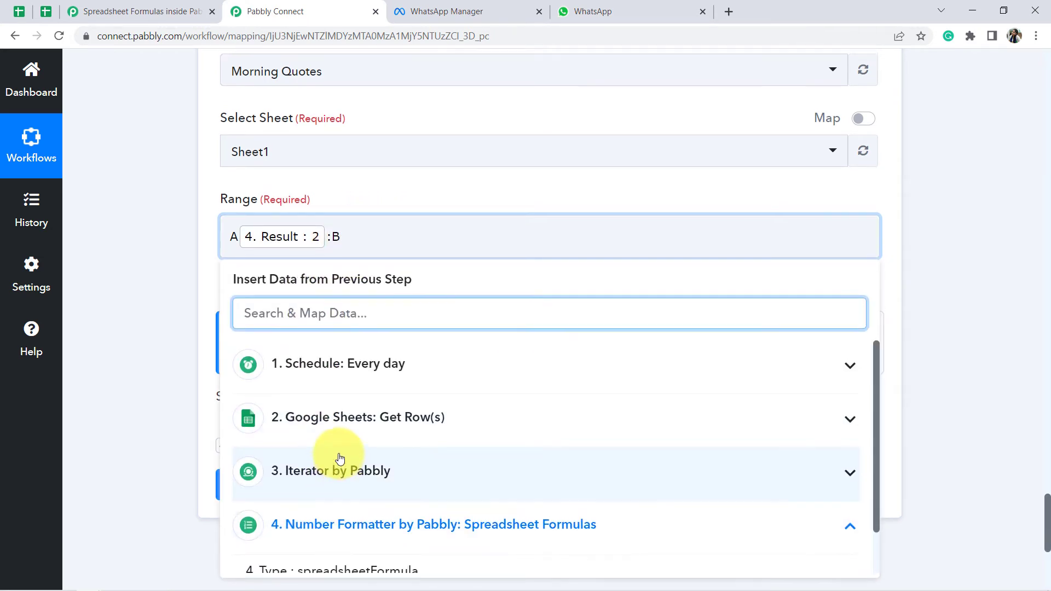
scroll(295, 520, "down", 1)
left_click(282, 565)
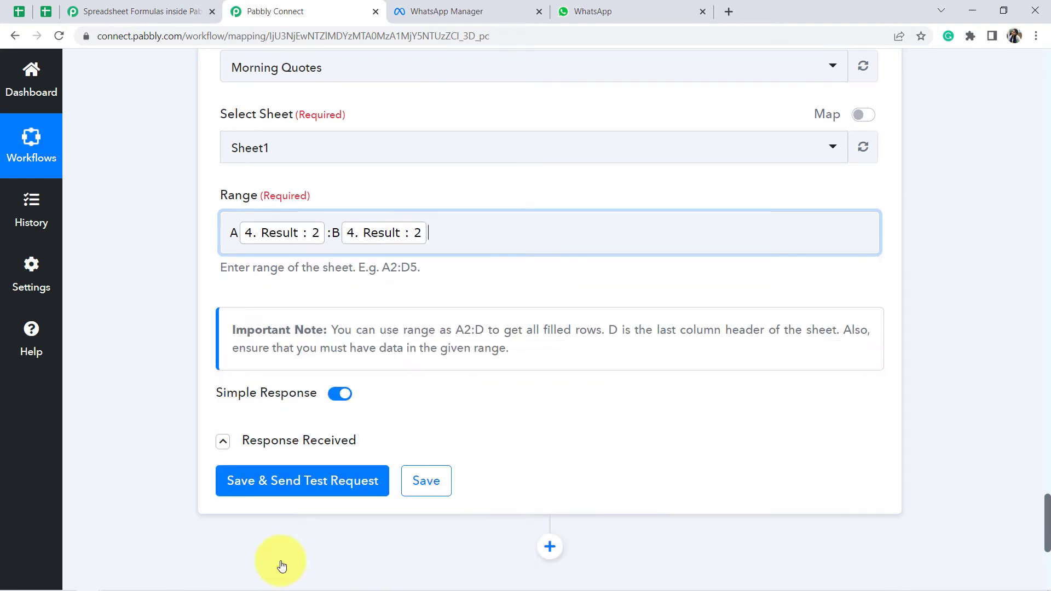
left_click(175, 281)
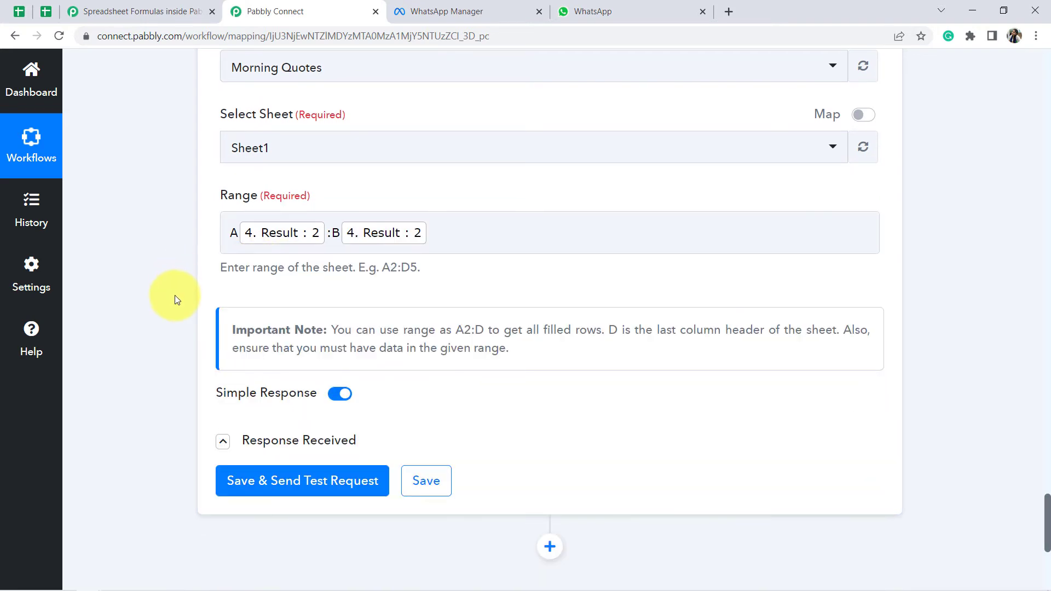
Save and send the Get Row(s) test request, and compare the returned quote and row index with the Morning Quotes sheet.
left_click(283, 481)
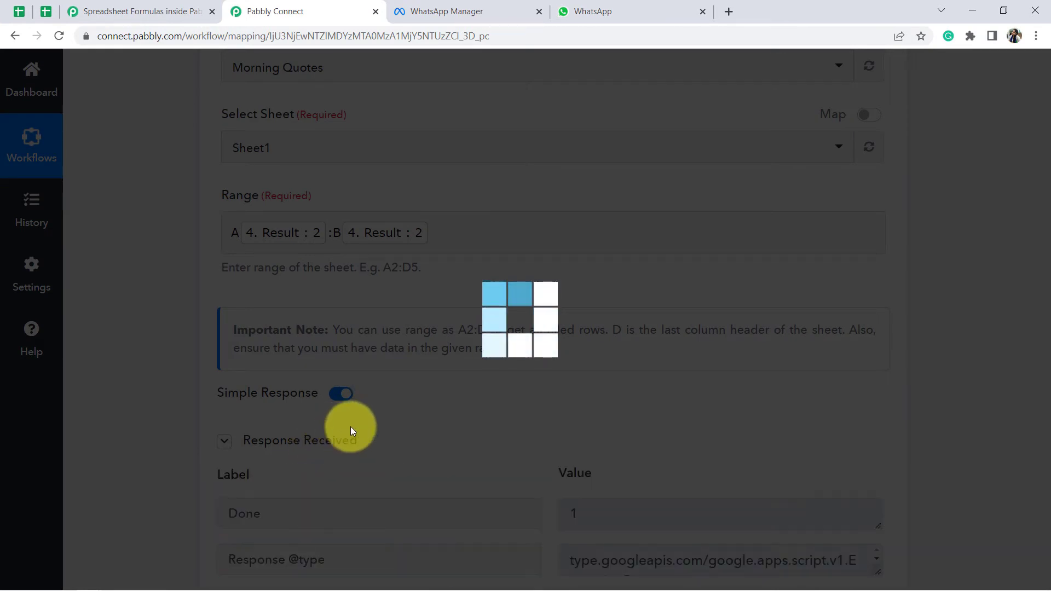
scroll(491, 400, "down", 4)
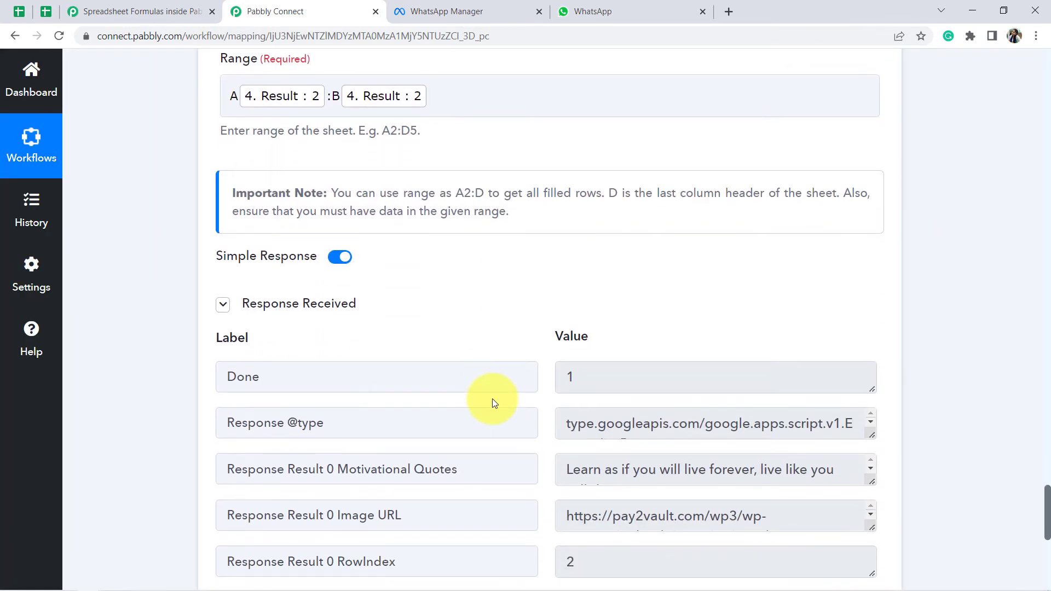
scroll(491, 402, "down", 4)
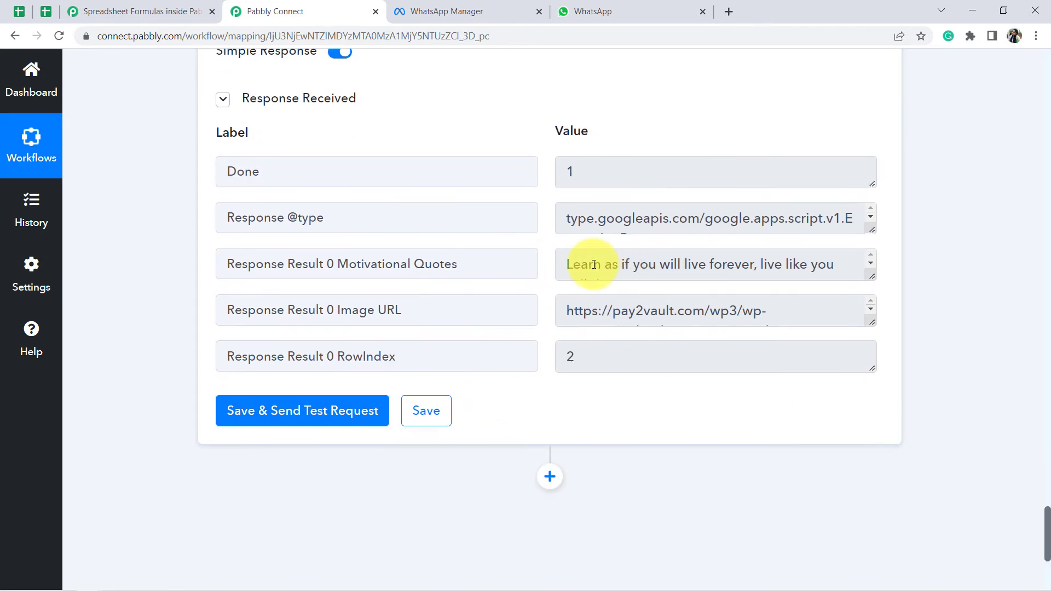
left_click_drag(594, 264, 841, 257)
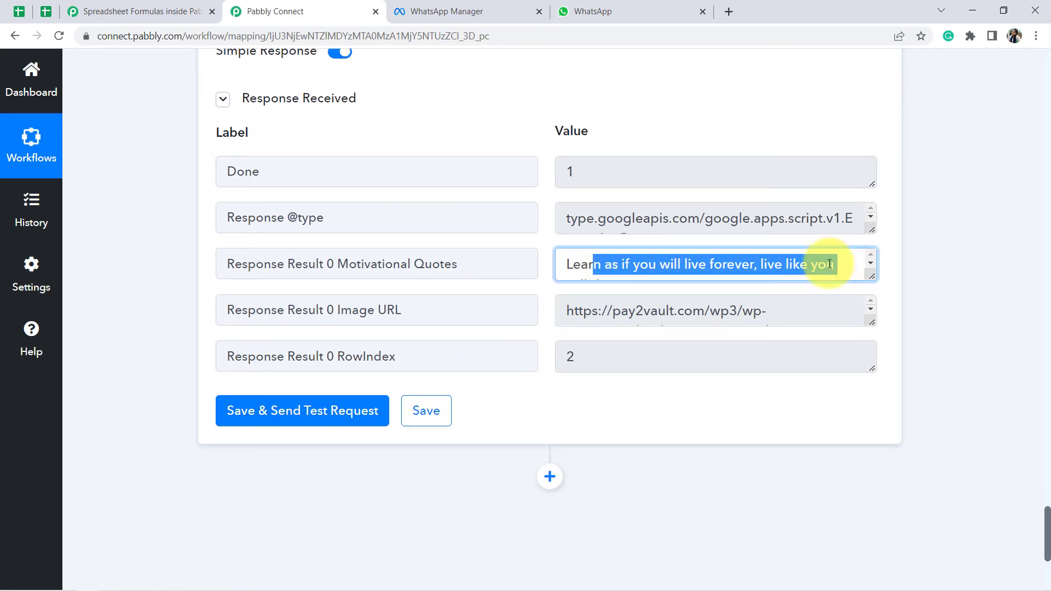
left_click_drag(583, 353, 565, 359)
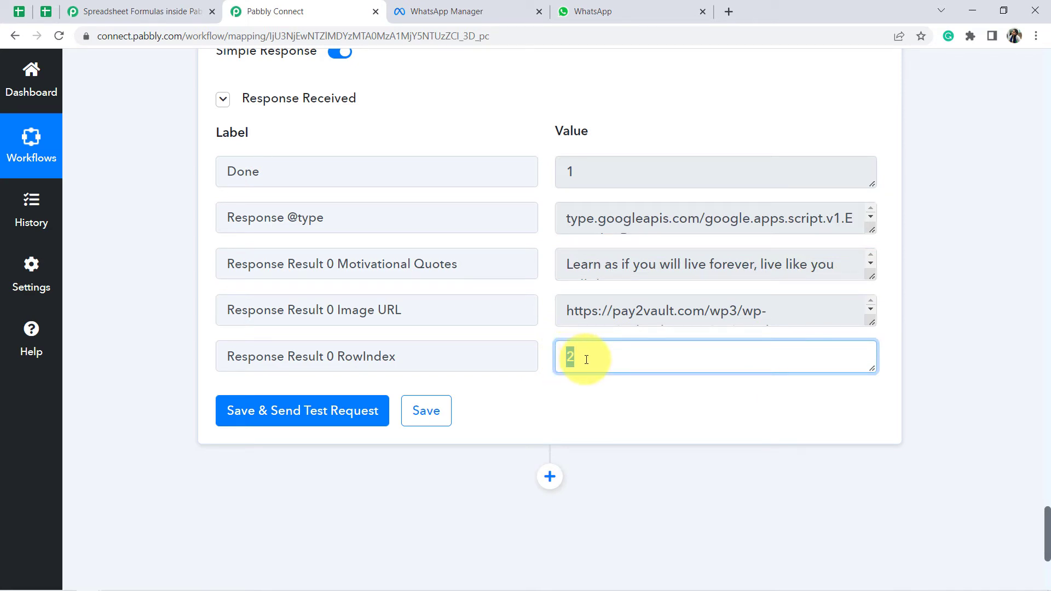
left_click(39, 11)
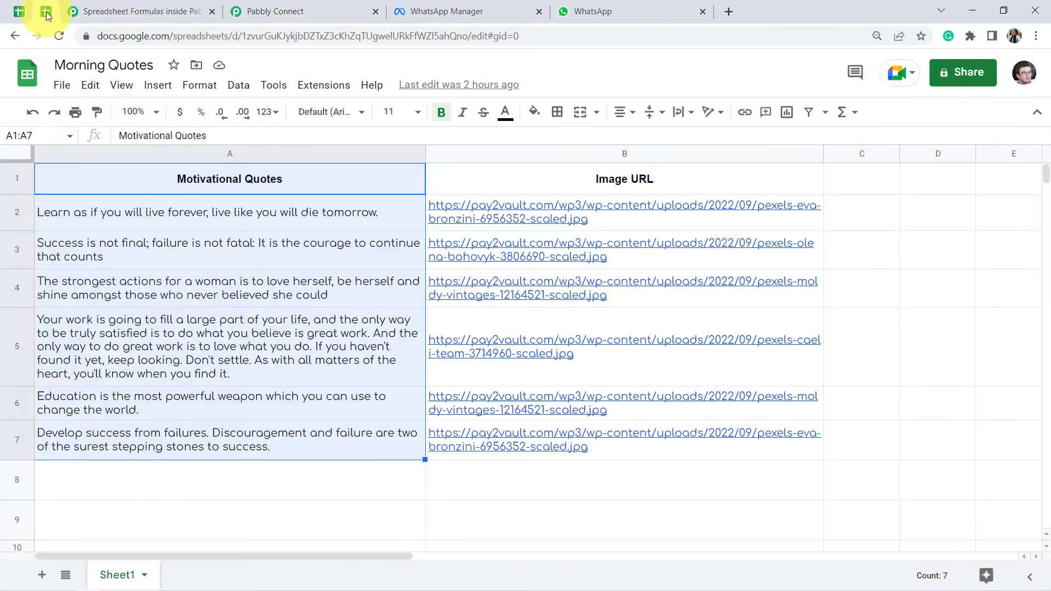
left_click(87, 217)
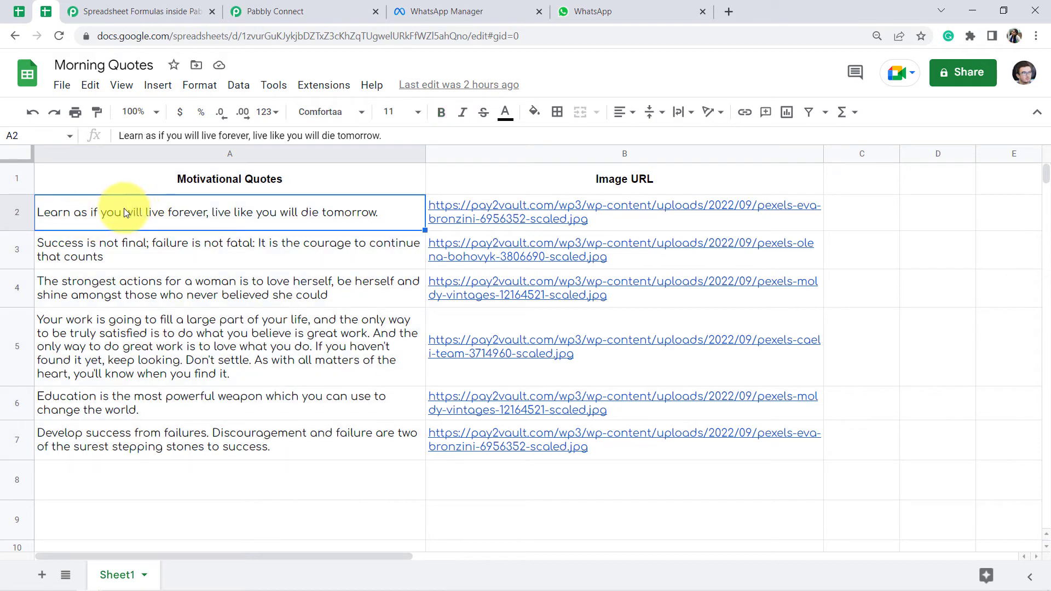
left_click(243, 12)
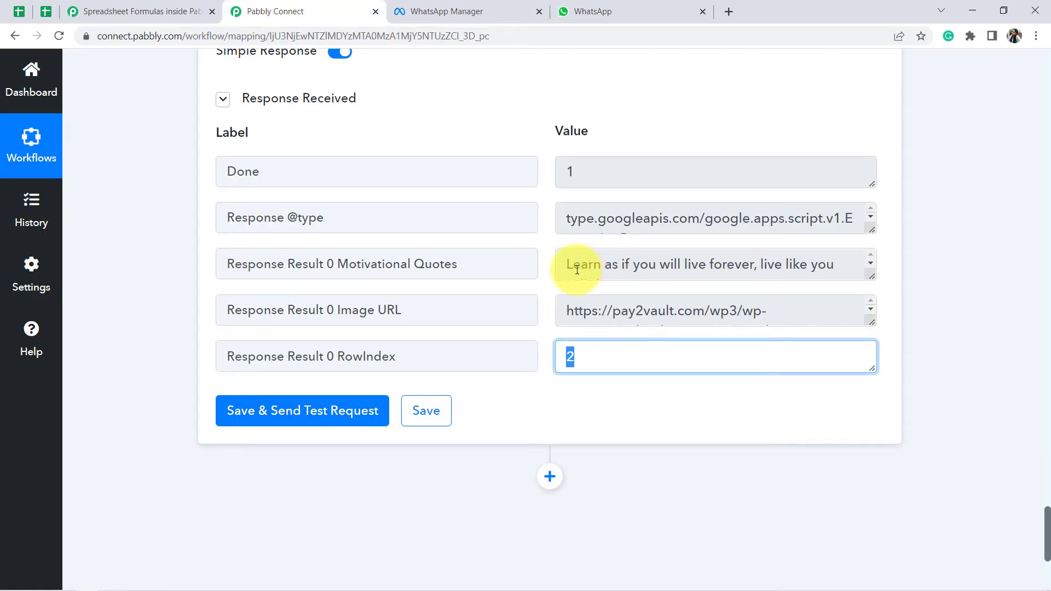
left_click_drag(572, 264, 796, 259)
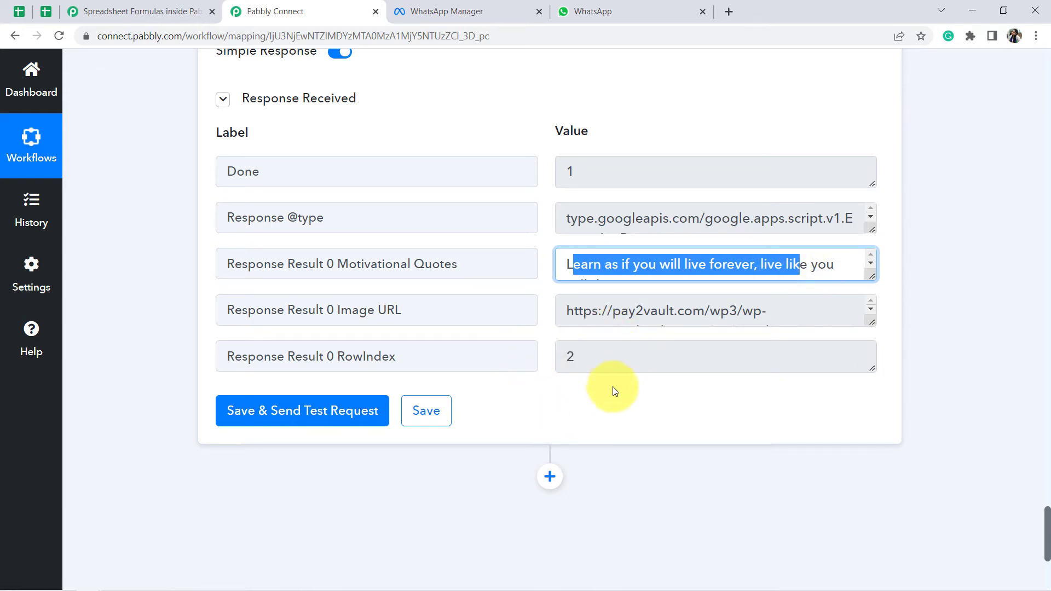
Add an action step after Get Row(s) using WhatsApp Cloud API with the Send Template Message event.
scroll(650, 366, "down", 2)
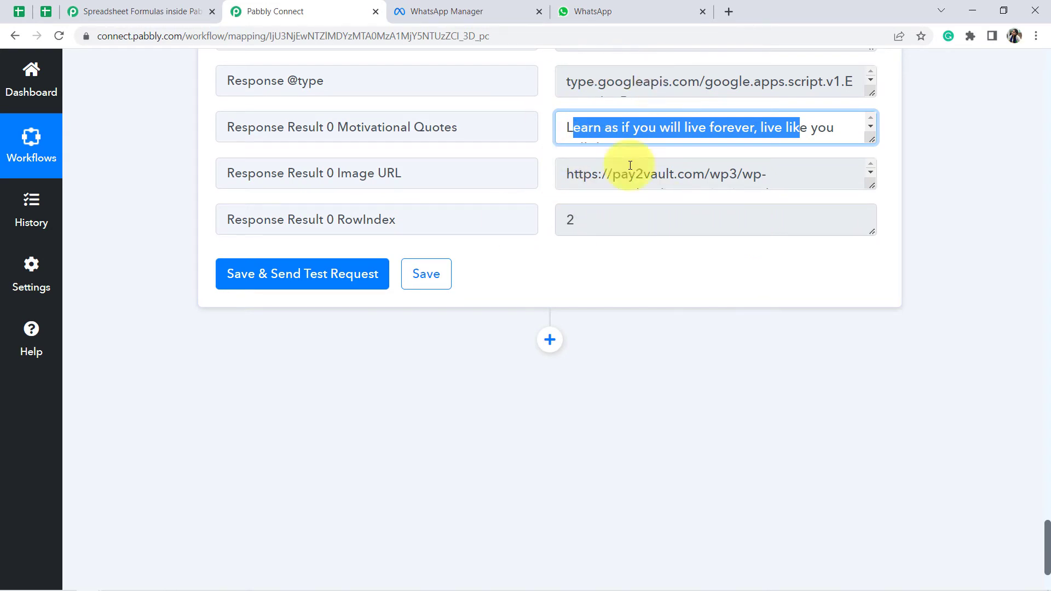
left_click(548, 337)
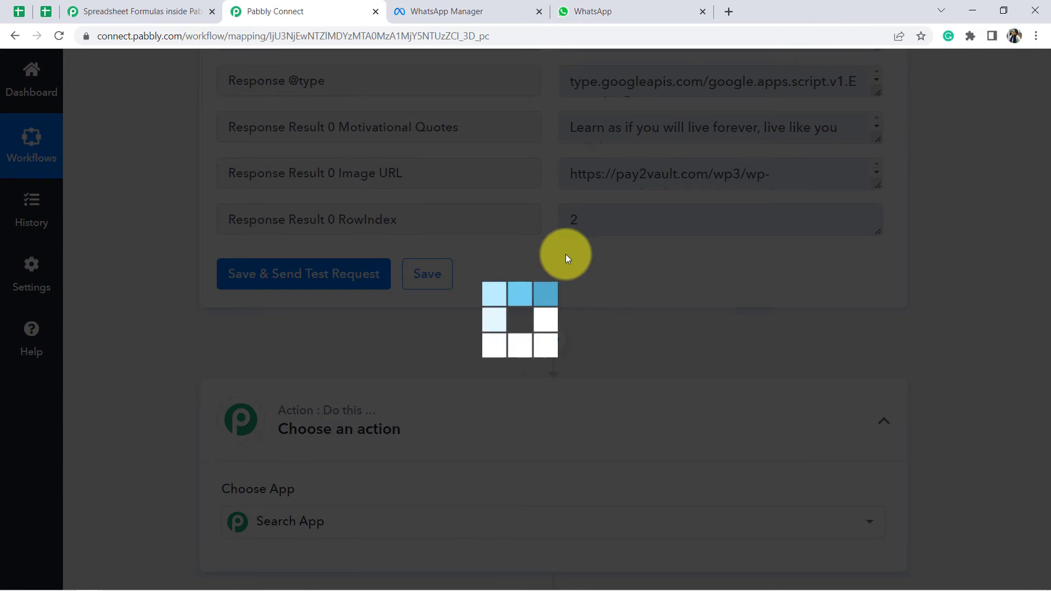
scroll(286, 387, "down", 5)
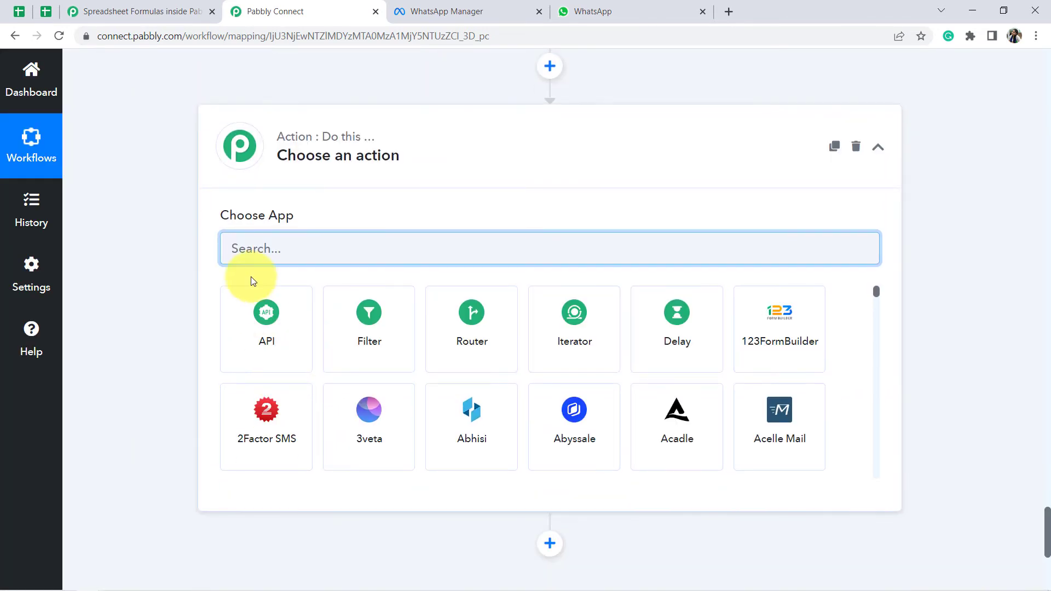
left_click(241, 252)
type("whatsa")
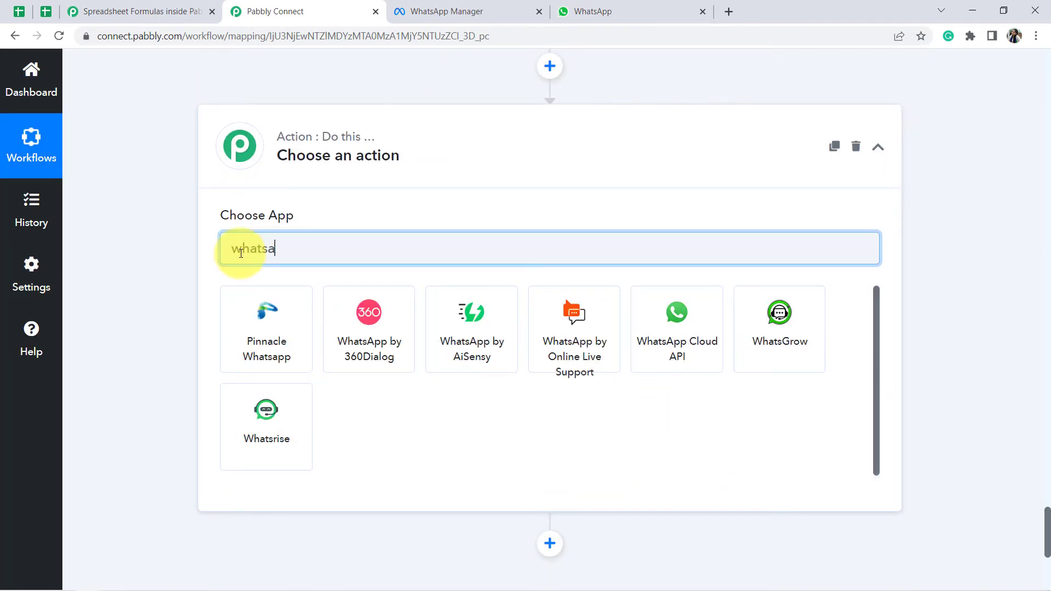
left_click(678, 328)
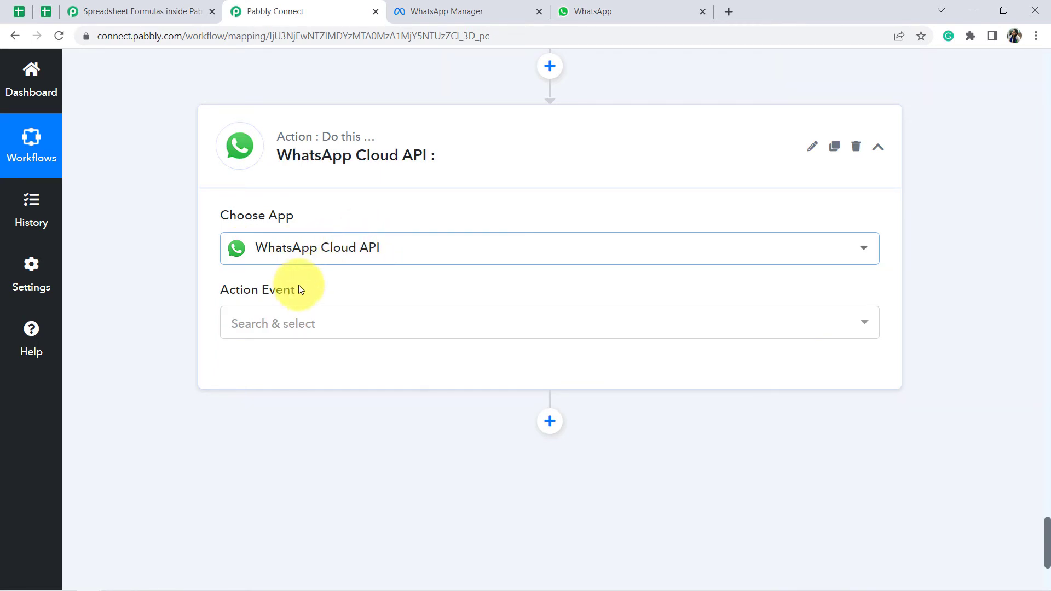
left_click(265, 311)
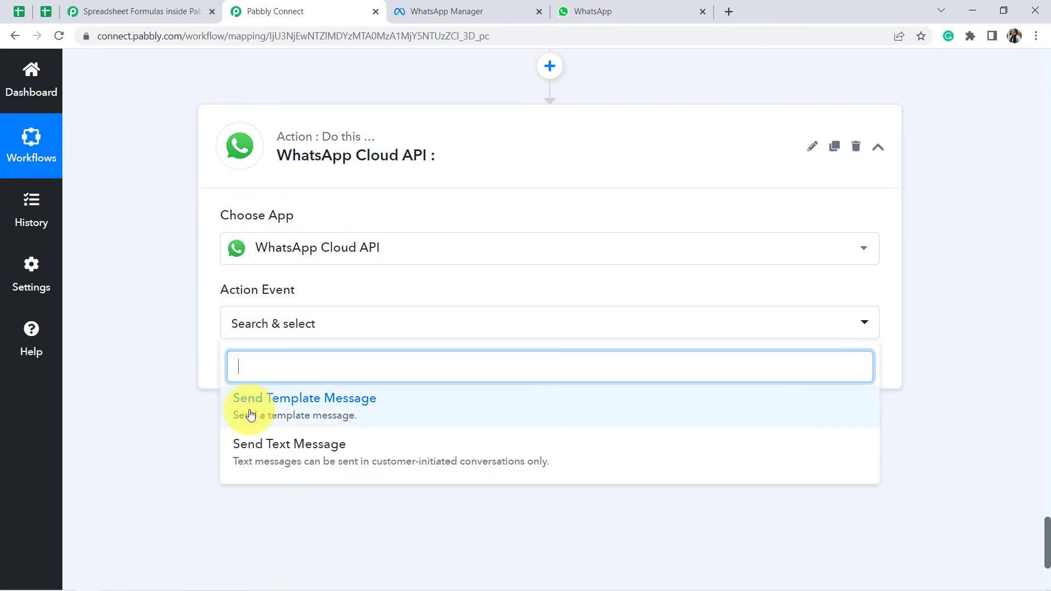
left_click(282, 409)
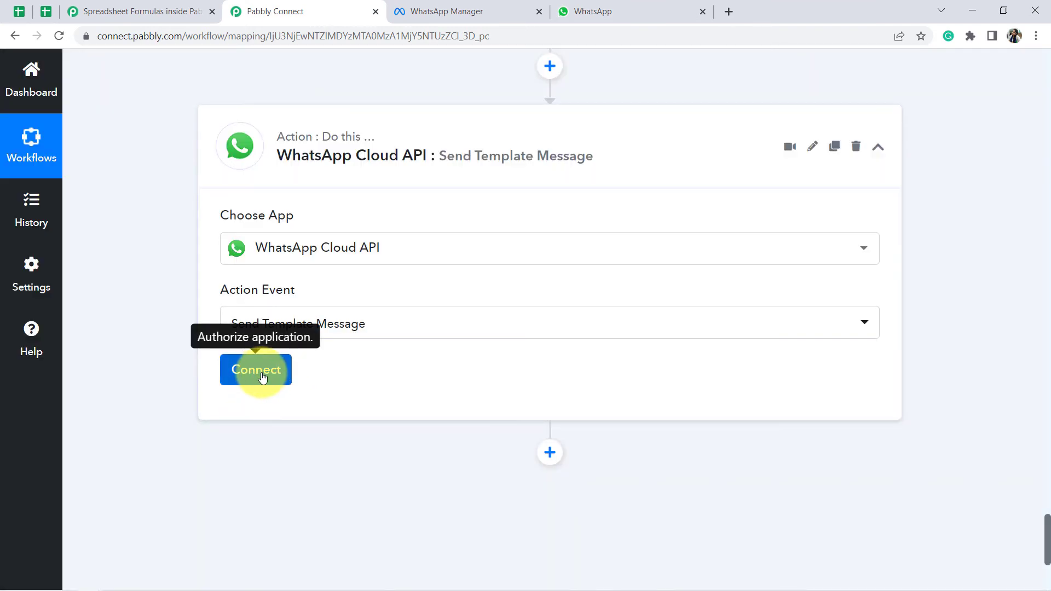
Start adding a new WhatsApp Cloud API connection and check which credentials it requires.
left_click(262, 376)
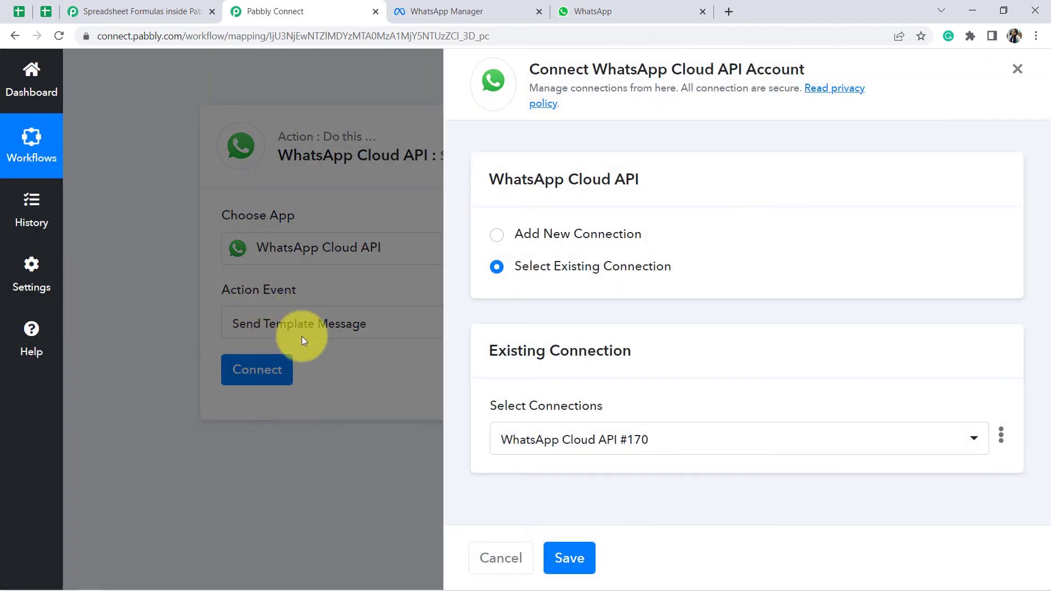
left_click(578, 236)
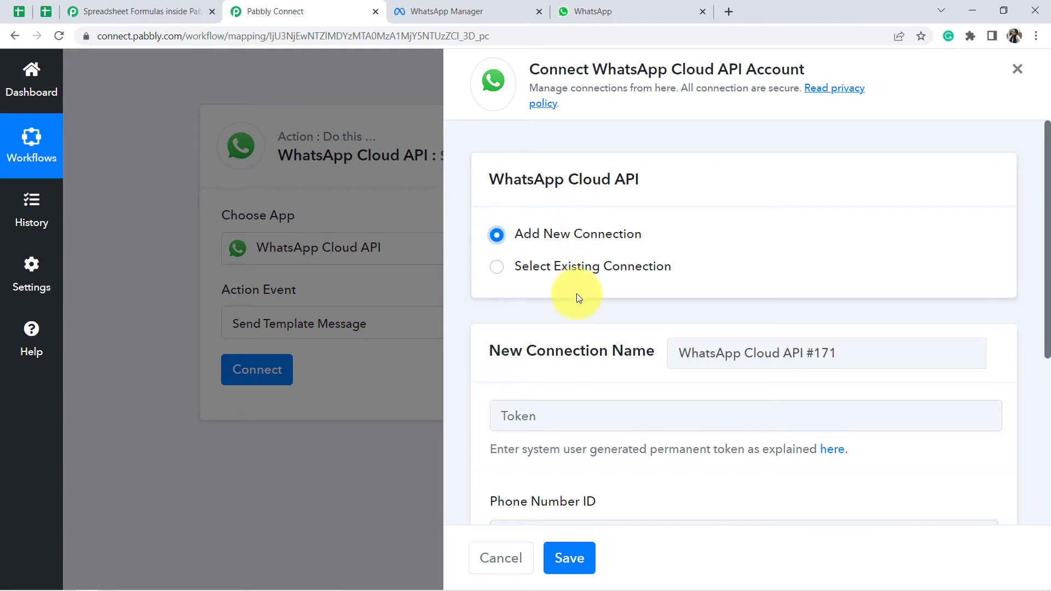
scroll(589, 323, "down", 4)
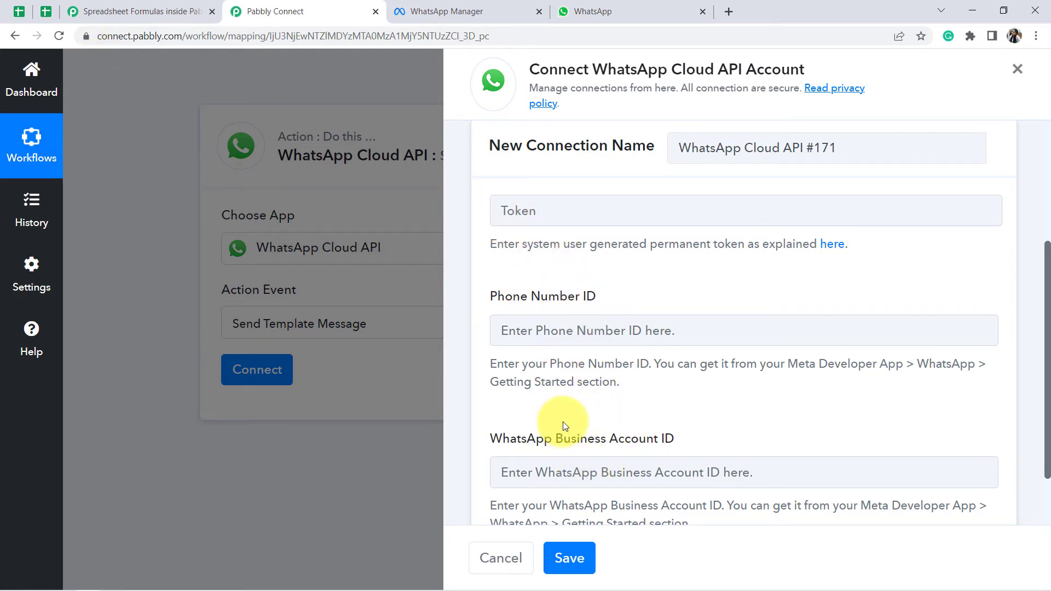
Open developers.facebook.com in a new browser tab and go to the account's list of apps.
key("ctrl+t")
type("d")
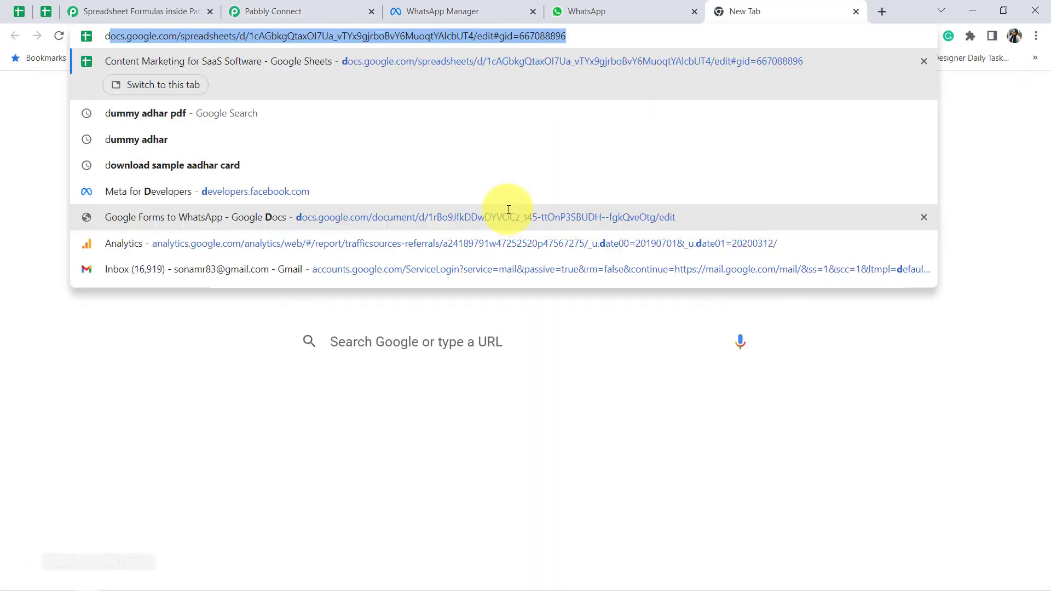
type("evelopers.facebook.com")
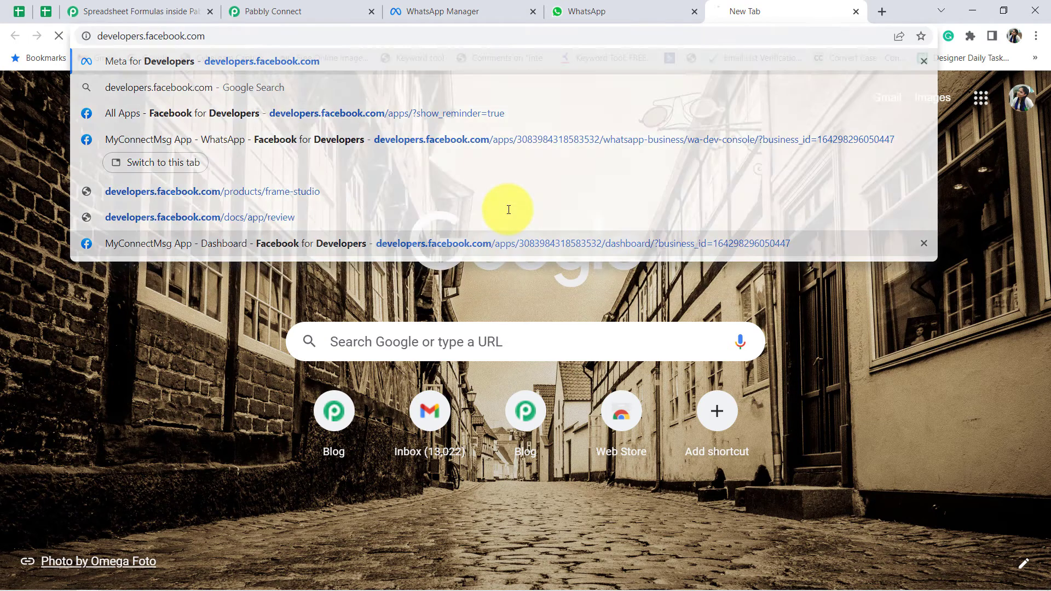
key("Return")
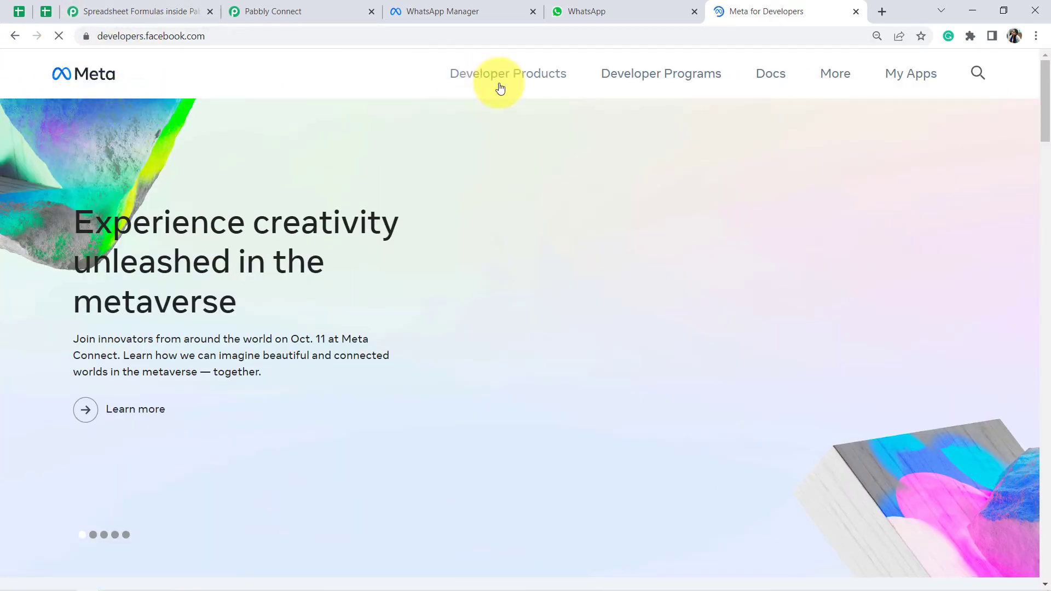
left_click(944, 97)
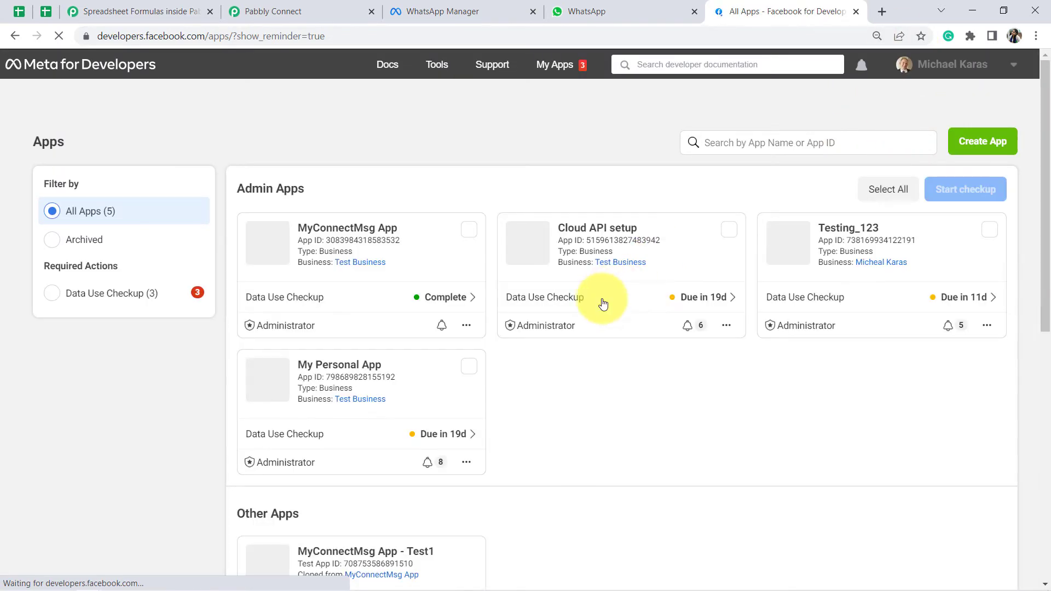
left_click_drag(224, 35, 340, 37)
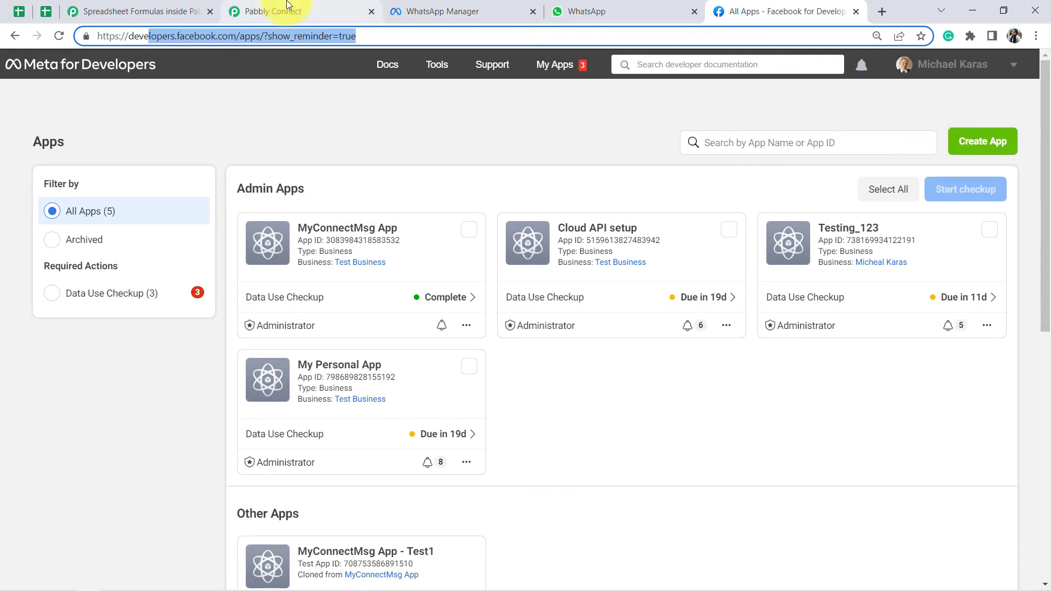
Check the connection's token requirement in Pabbly Connect, and open the WhatsApp Getting Started page of MyConnectMsg App in Meta for Developers.
left_click(271, 10)
left_click_drag(582, 246, 754, 245)
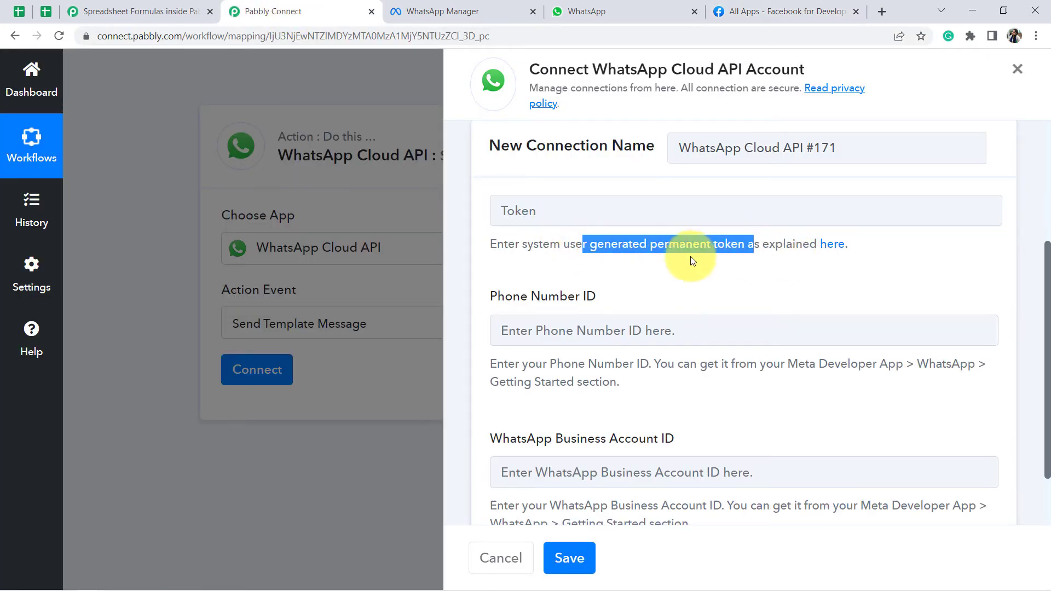
left_click(762, 2)
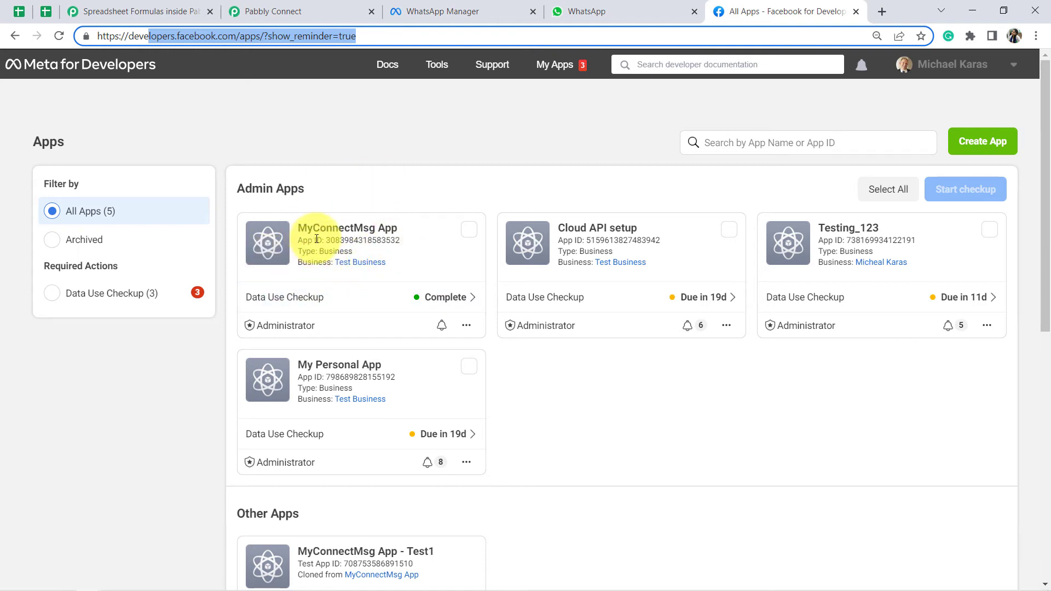
left_click(345, 233)
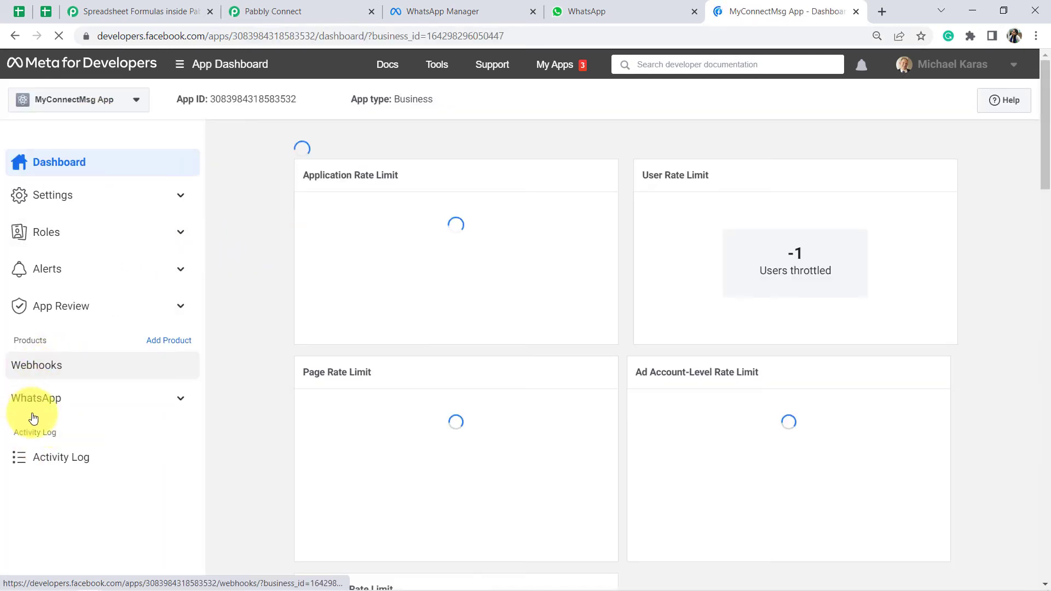
left_click(51, 402)
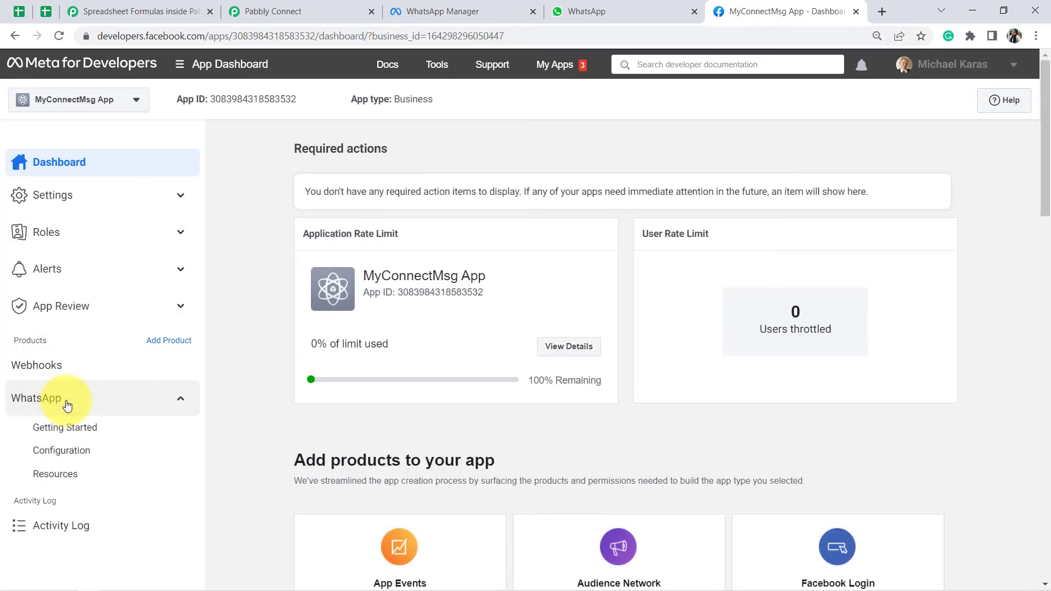
left_click(58, 427)
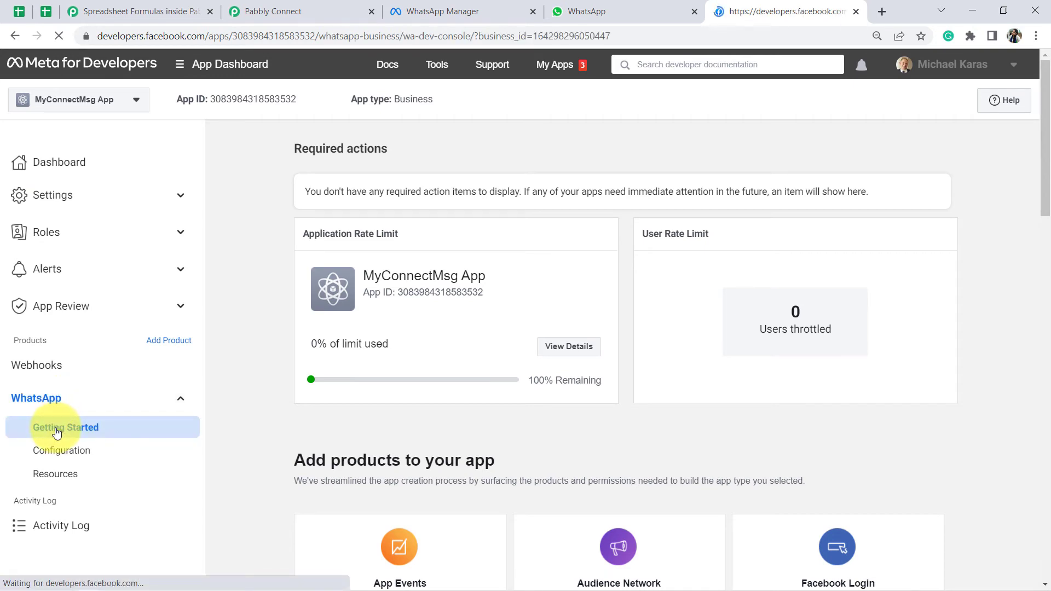
Copy the temporary access token from Meta's Getting Started page and paste it as the Pabbly Connect connection's Token.
left_click(269, 11)
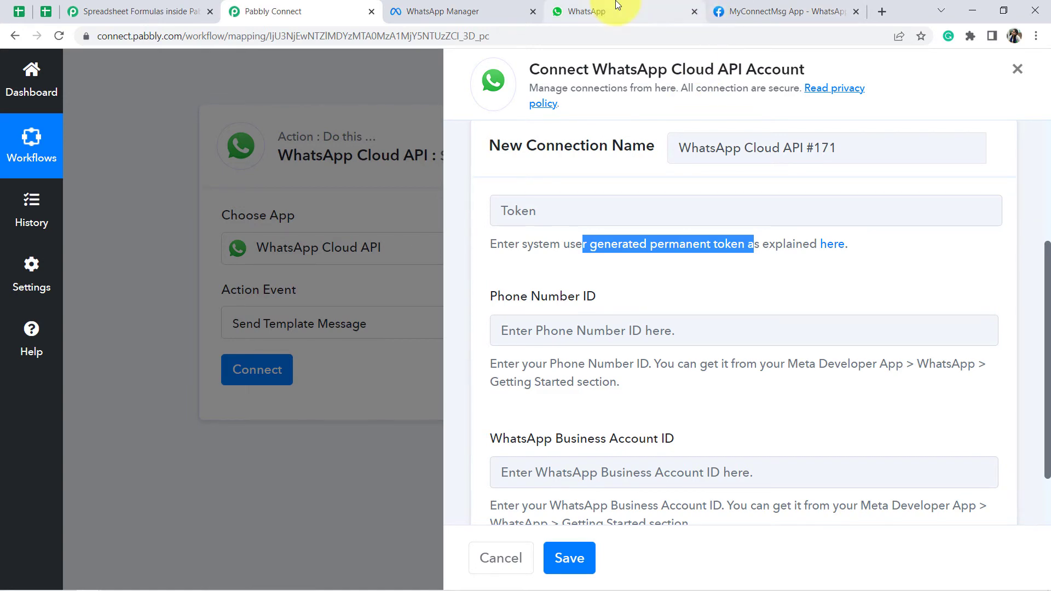
left_click(737, 4)
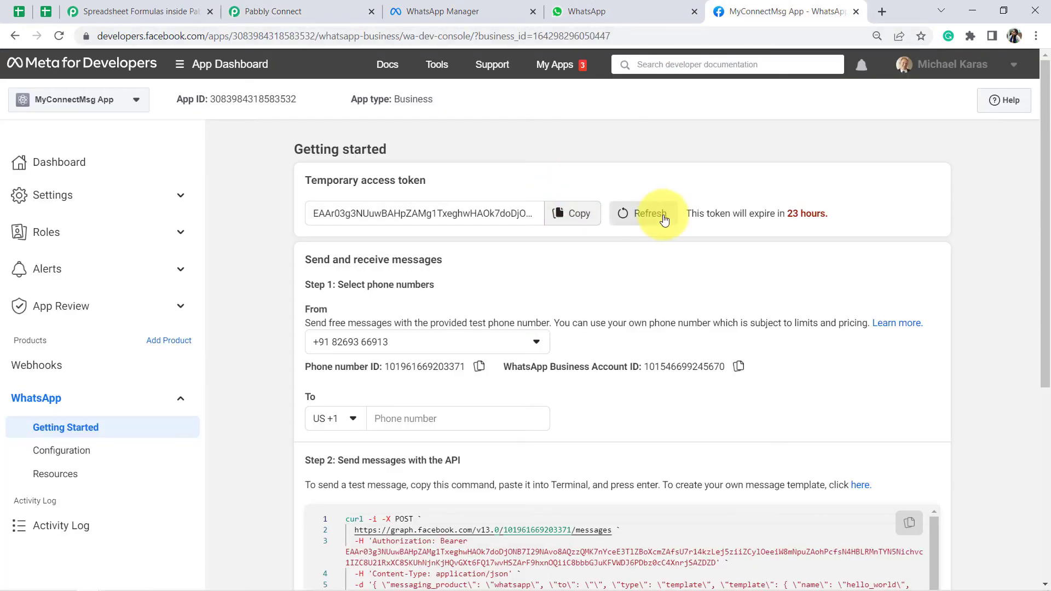
left_click(581, 216)
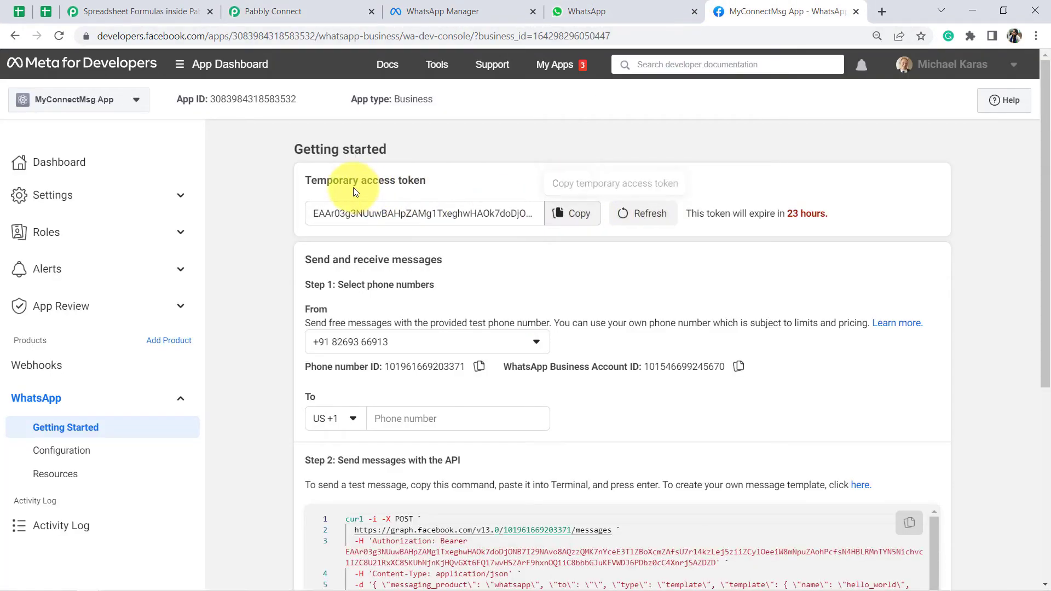
left_click_drag(328, 182, 405, 191)
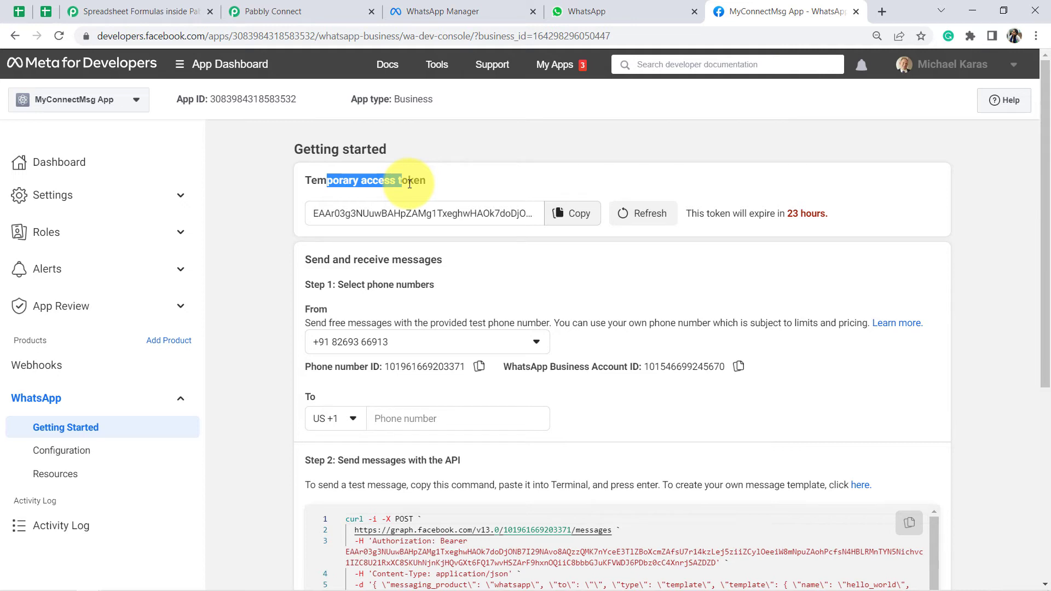
left_click(273, 12)
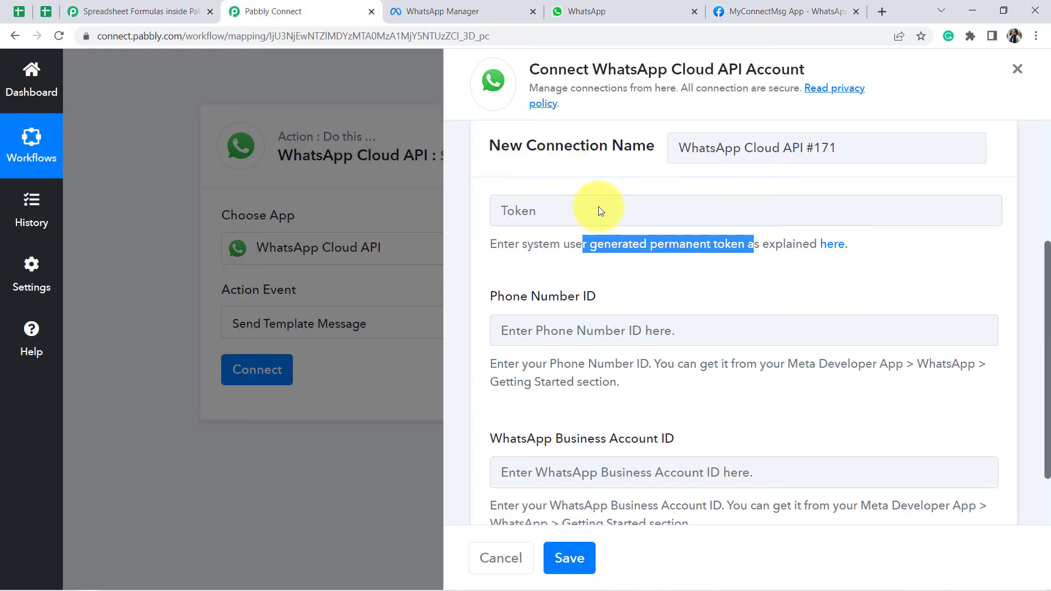
left_click(543, 215)
key("ctrl+v")
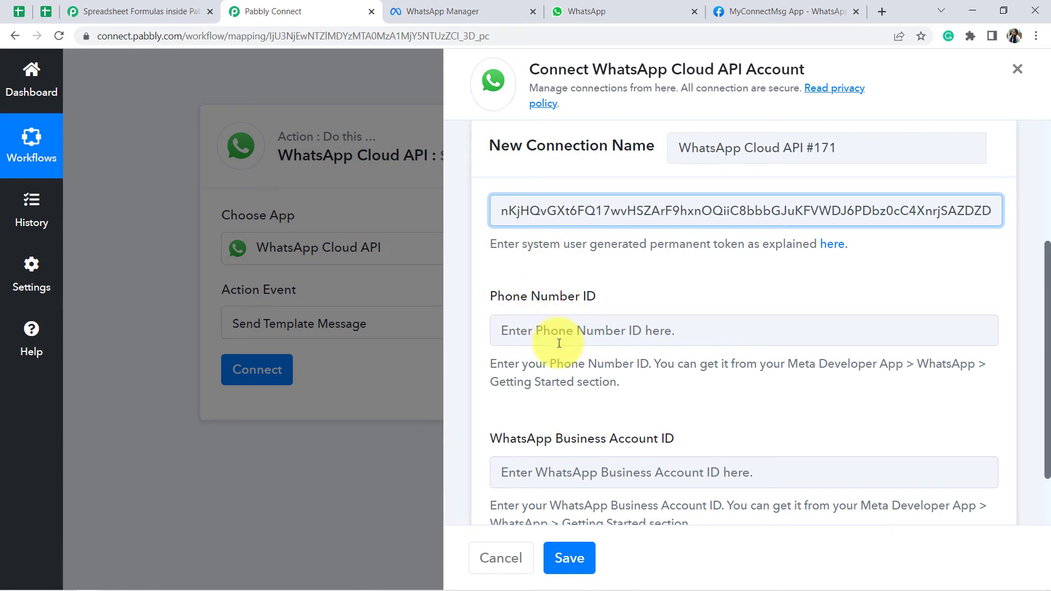
Copy the Phone number ID from the Meta app page and paste it into the connection's Phone Number ID field.
left_click(756, 11)
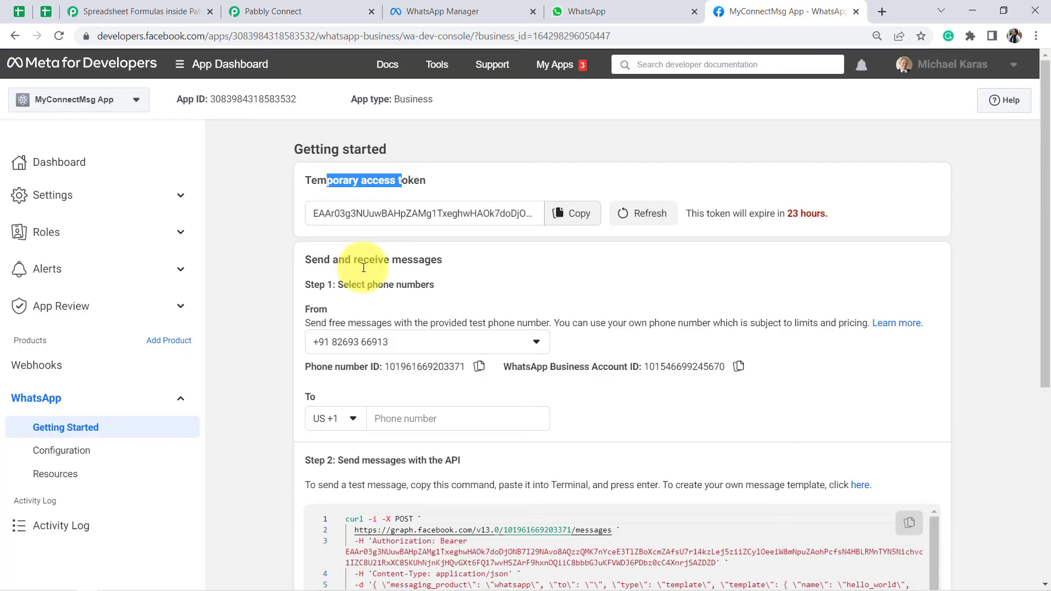
left_click(479, 366)
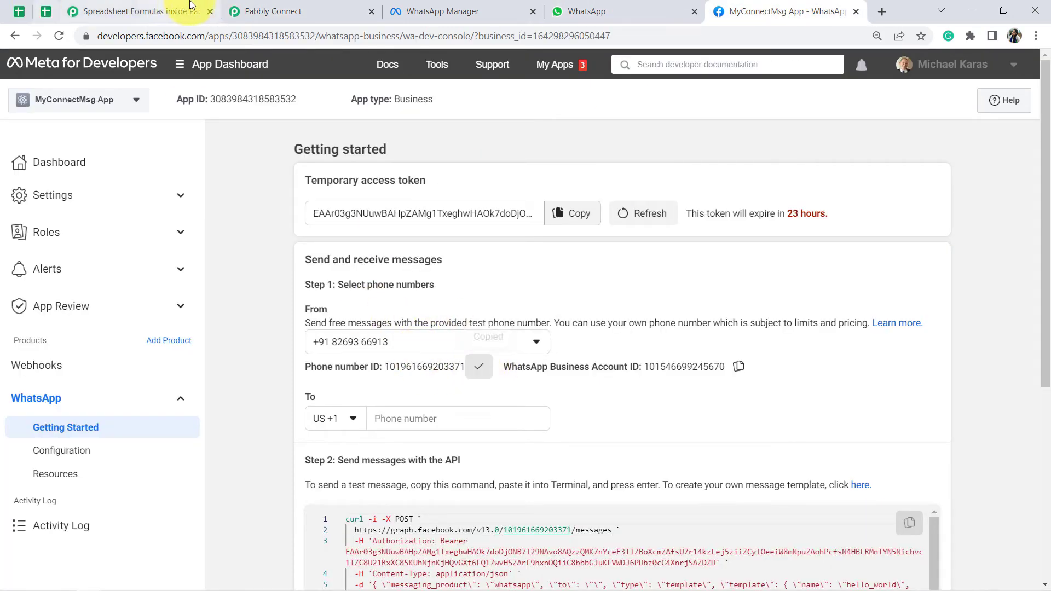
left_click(257, 11)
left_click(519, 332)
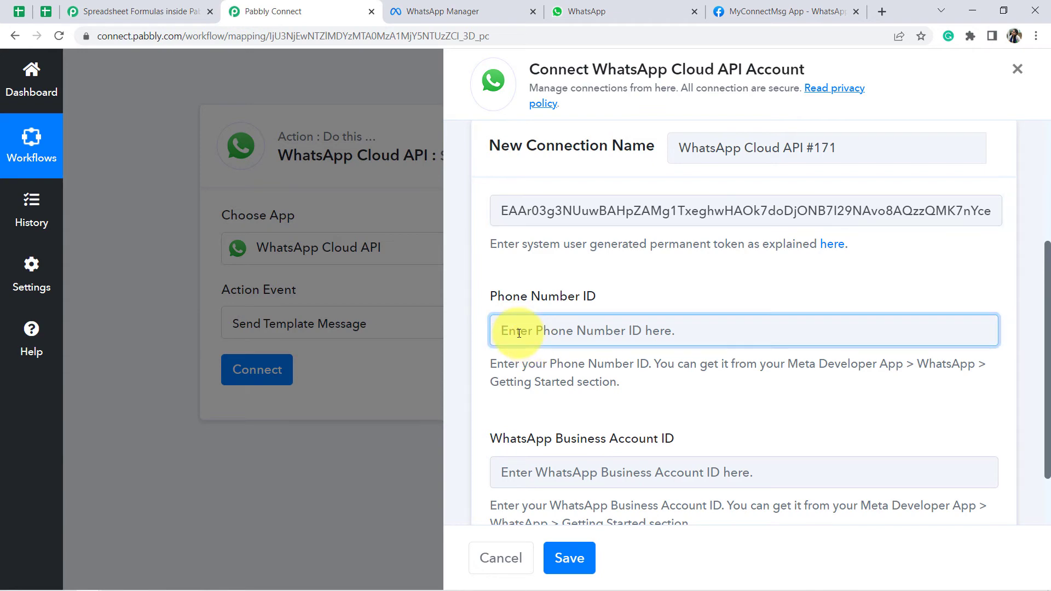
key("ctrl+v")
Copy the WhatsApp Business Account ID from the Meta app page into the matching connection field and save the connection.
left_click(755, 11)
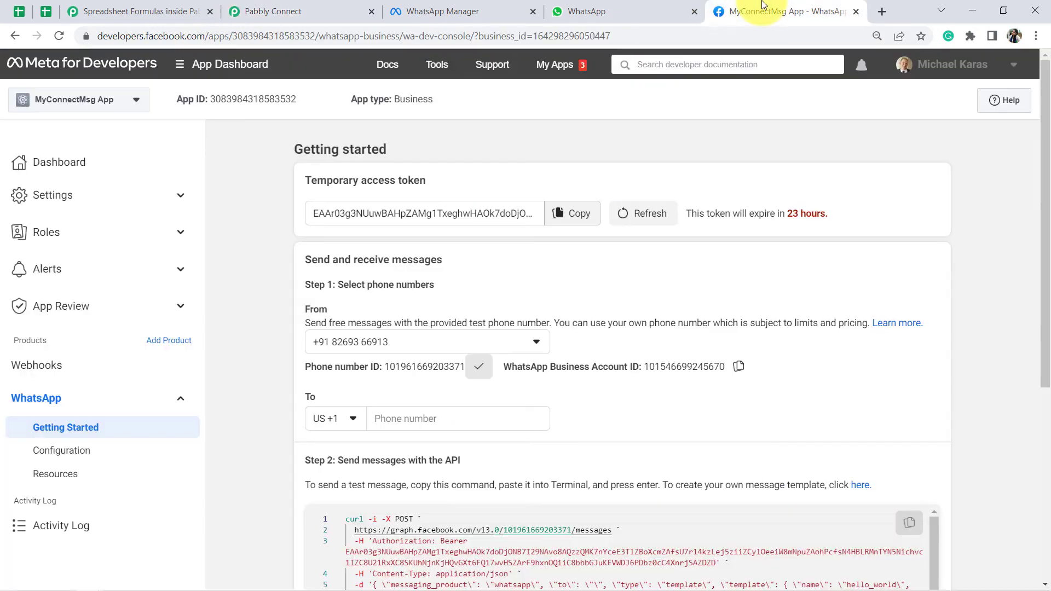
left_click(738, 368)
left_click(200, 10)
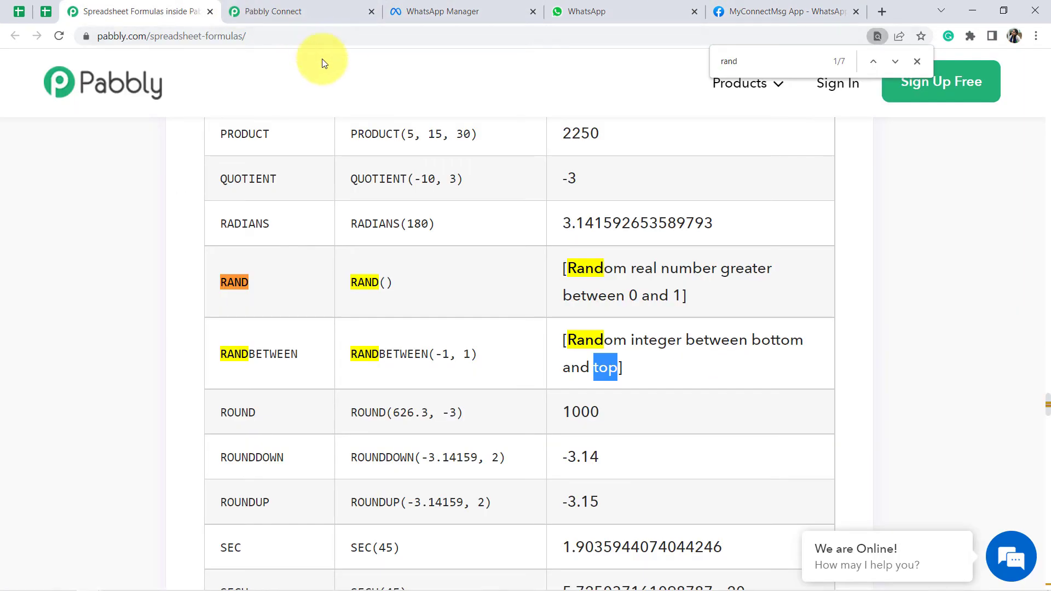
left_click(255, 7)
left_click(521, 478)
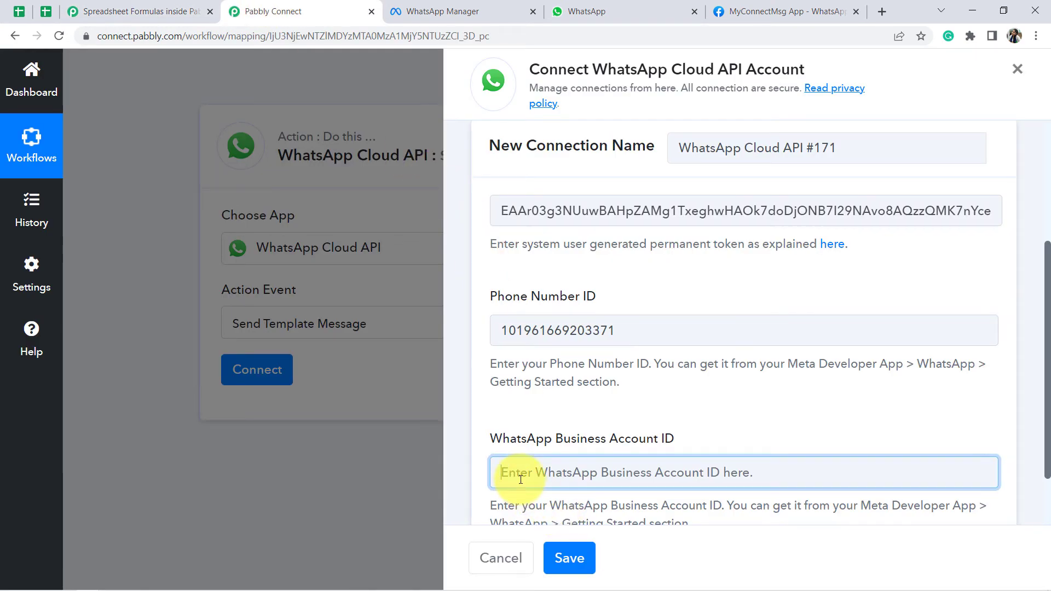
key("ctrl+v")
scroll(618, 481, "down", 2)
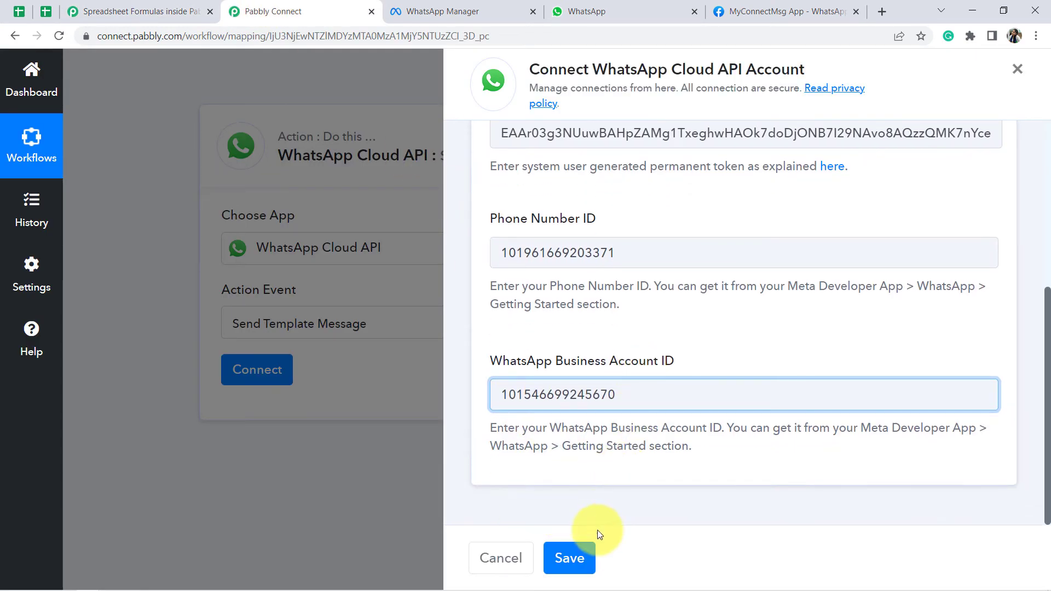
left_click(569, 558)
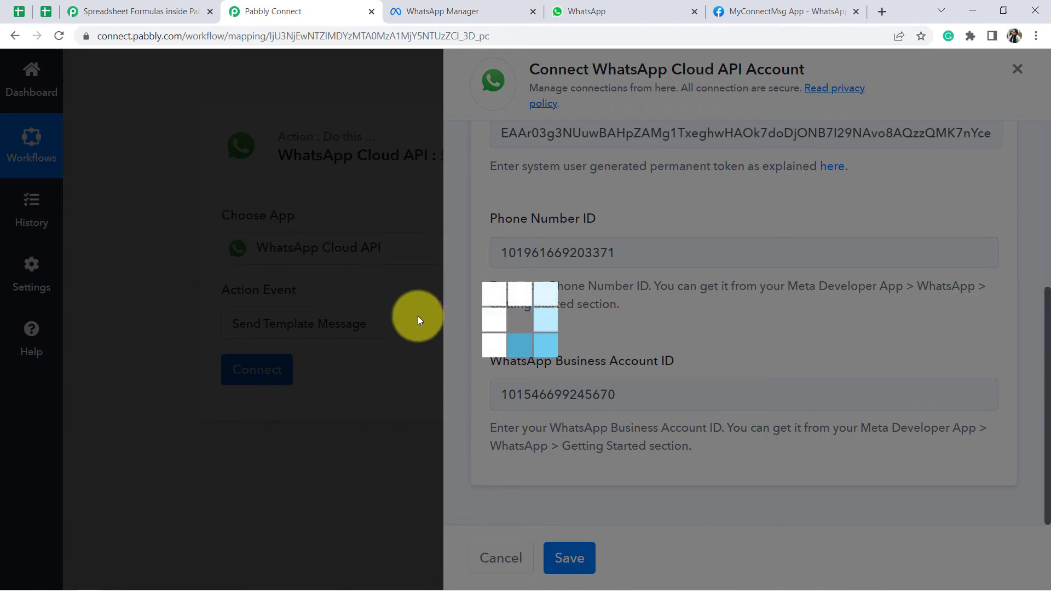
scroll(308, 354, "down", 1)
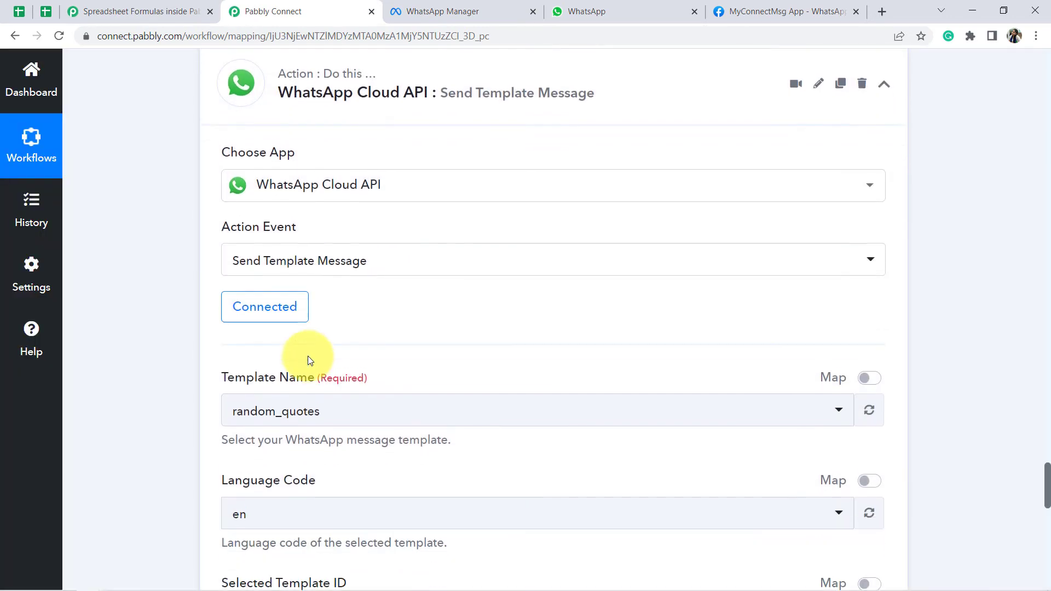
Review the WhatsApp action's template fields, and open the message templates page from Step 2 of Meta's Getting Started page.
scroll(308, 356, "down", 5)
scroll(301, 329, "up", 1)
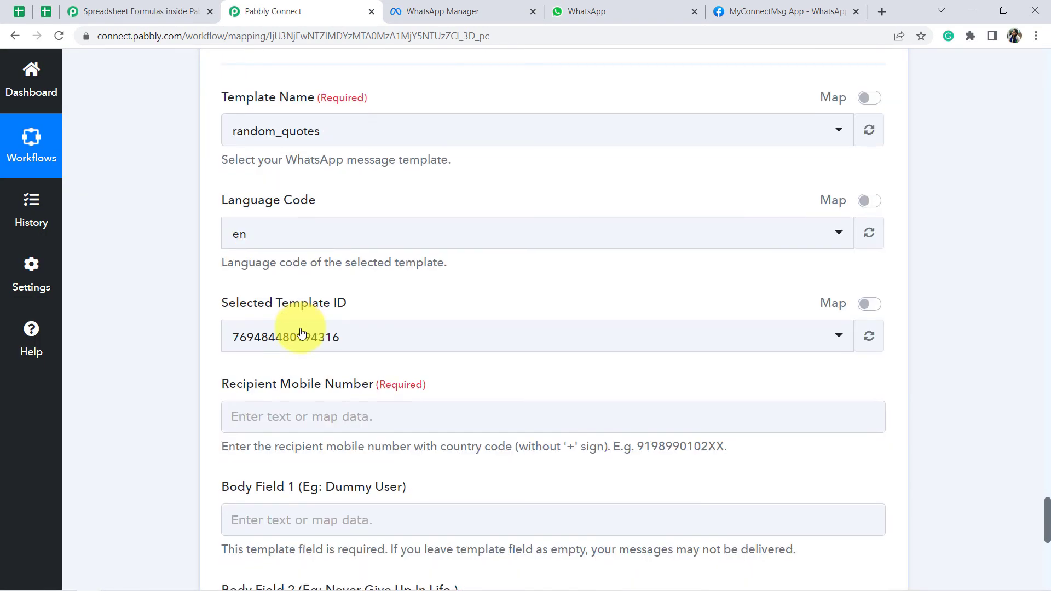
scroll(301, 332, "down", 1)
scroll(302, 332, "up", 4)
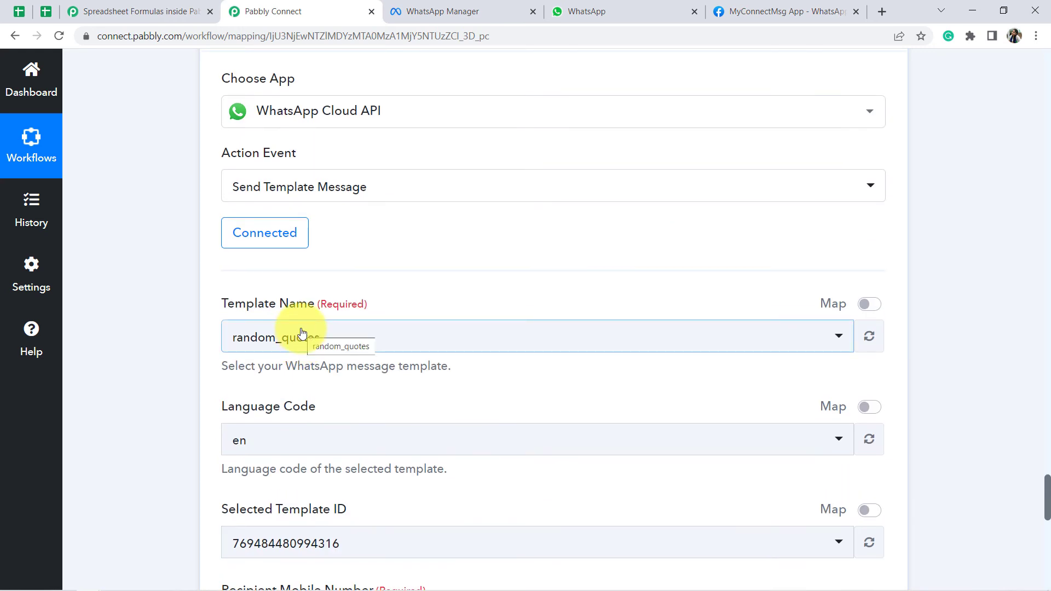
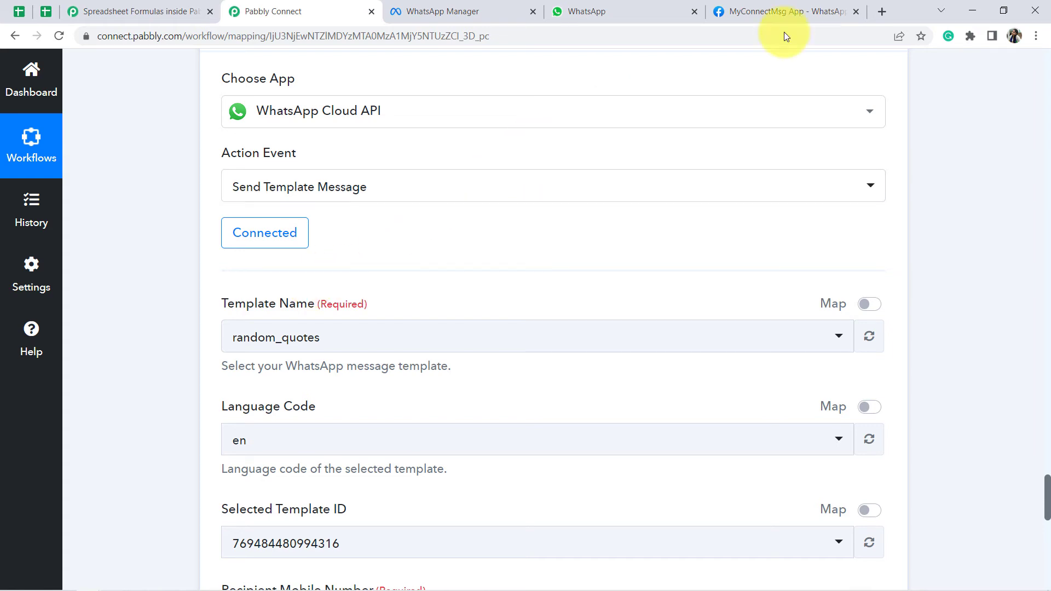
left_click(784, 12)
scroll(637, 296, "down", 1)
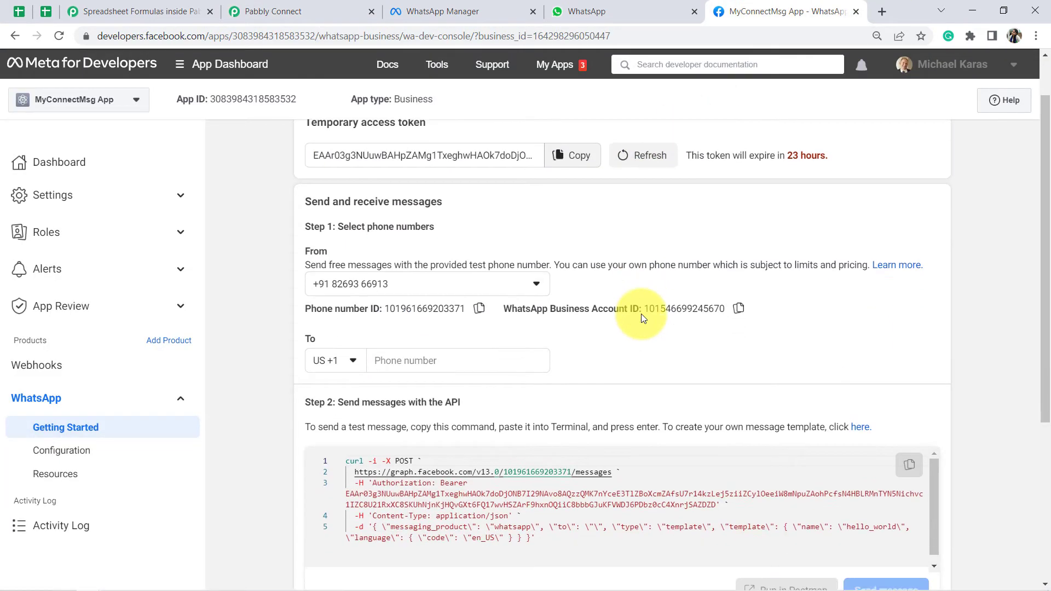
scroll(641, 315, "up", 1)
scroll(641, 314, "down", 2)
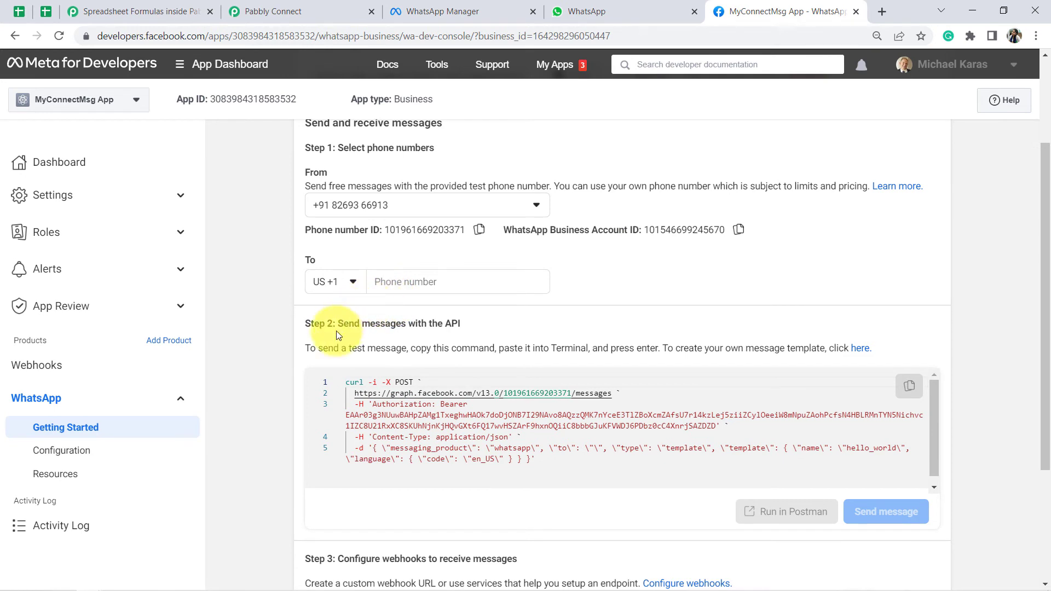
left_click_drag(312, 329, 445, 326)
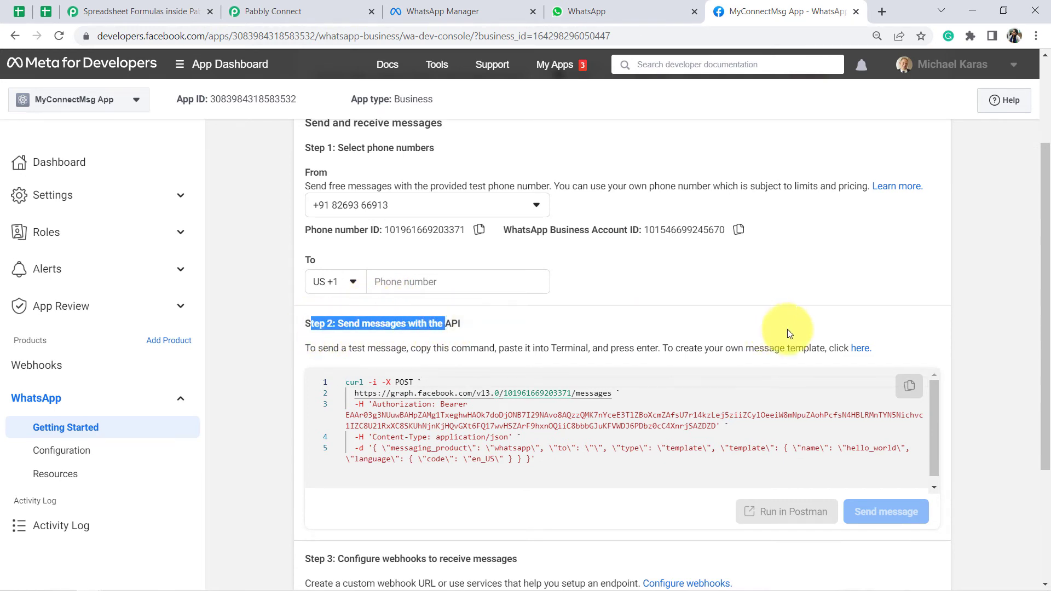
left_click(862, 354)
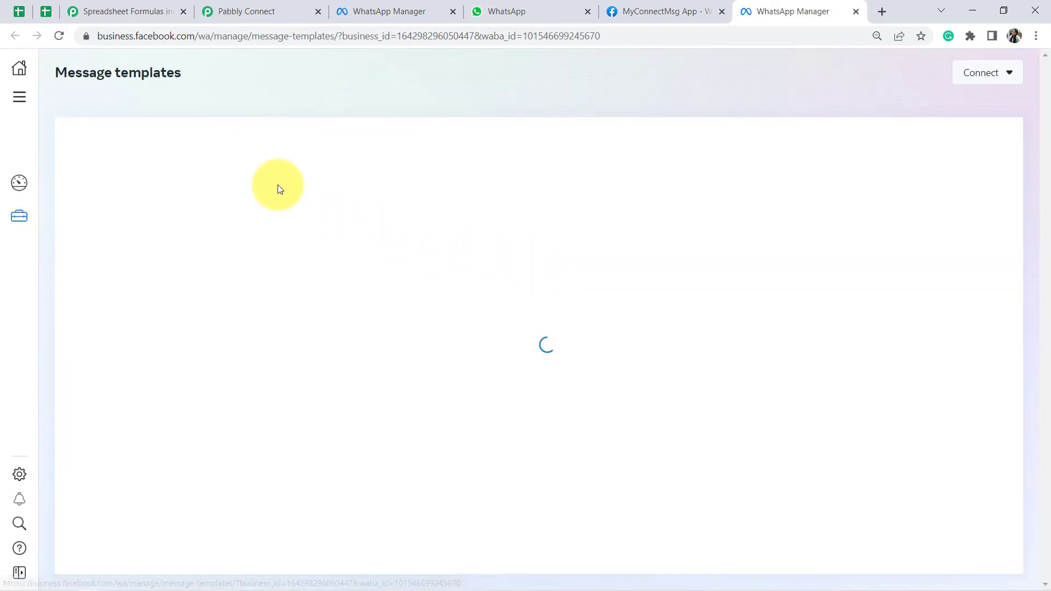
Browse the WhatsApp Manager message templates list and check the templates' languages and statuses.
scroll(147, 285, "down", 10)
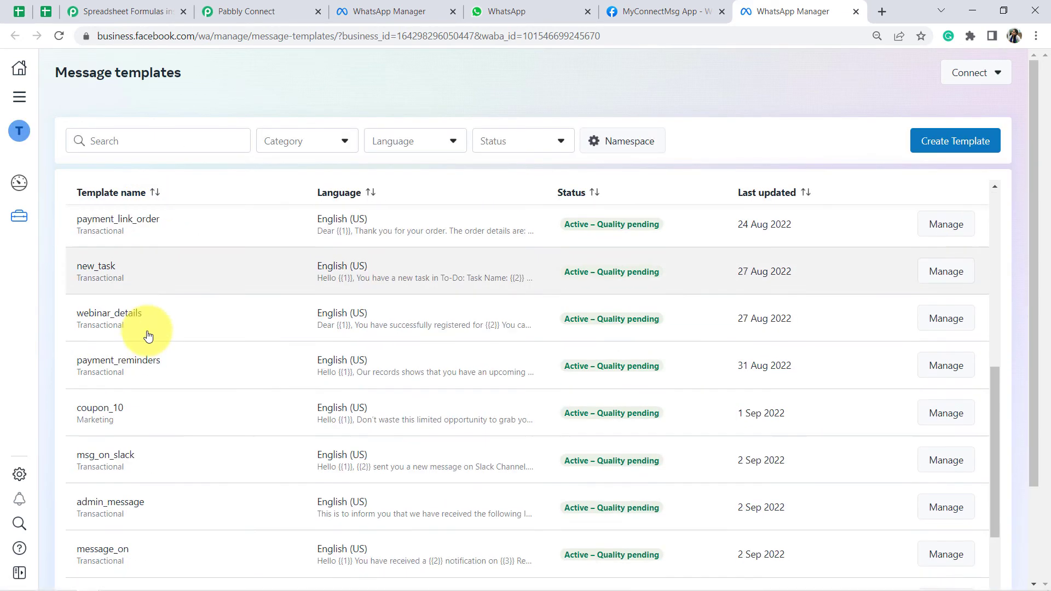
scroll(148, 350, "up", 9)
scroll(154, 359, "down", 1)
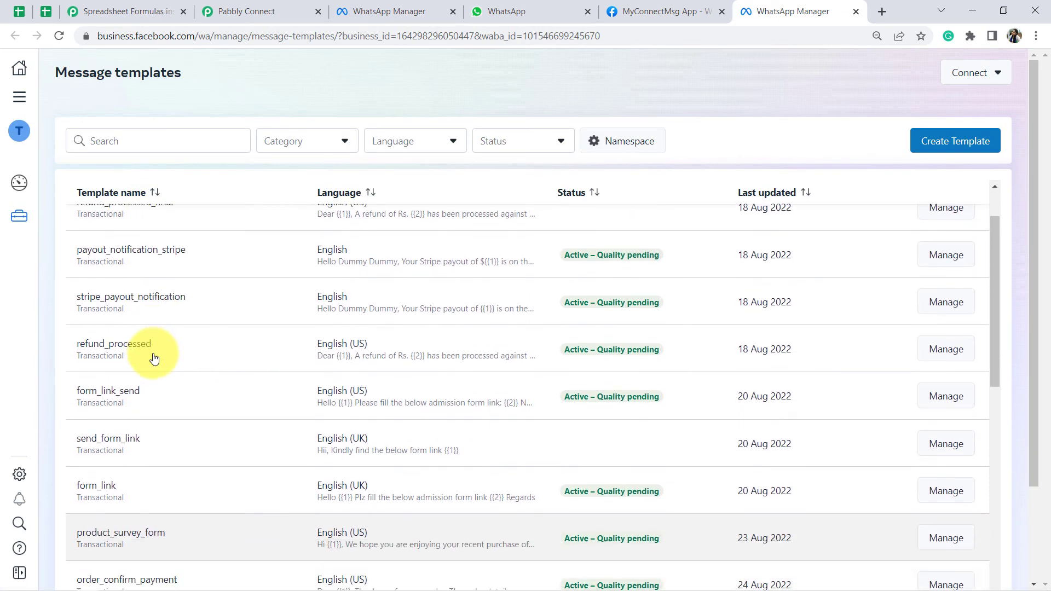
scroll(154, 358, "up", 2)
scroll(155, 350, "down", 4)
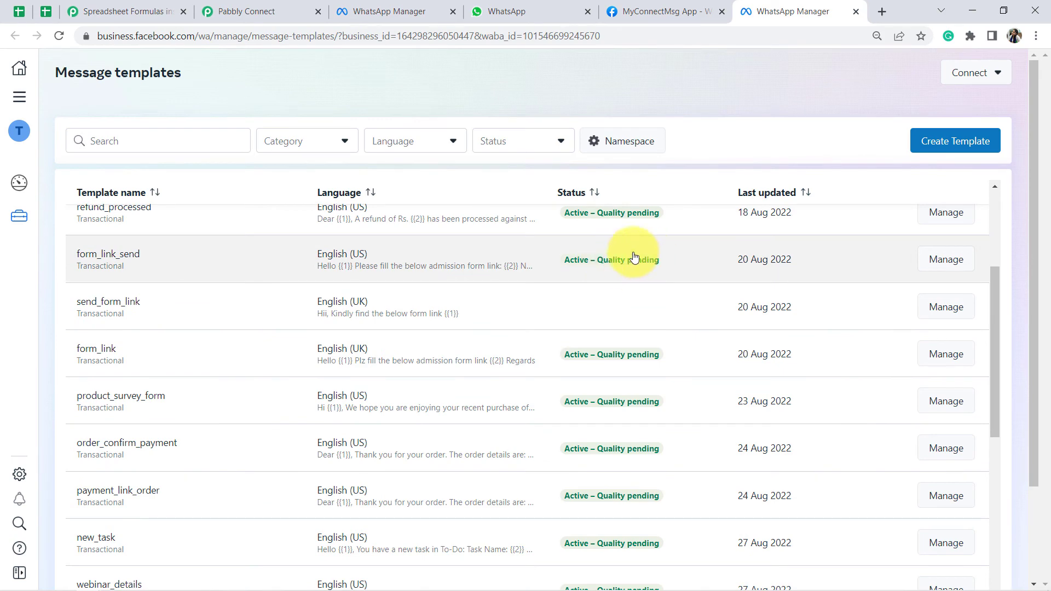
mouse_move(652, 261)
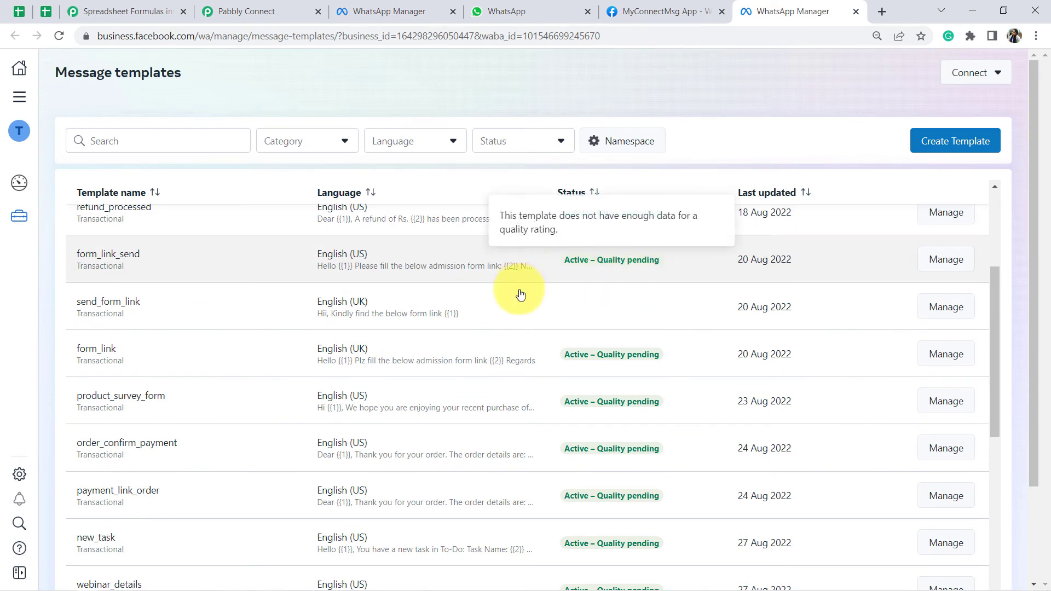
scroll(626, 310, "up", 4)
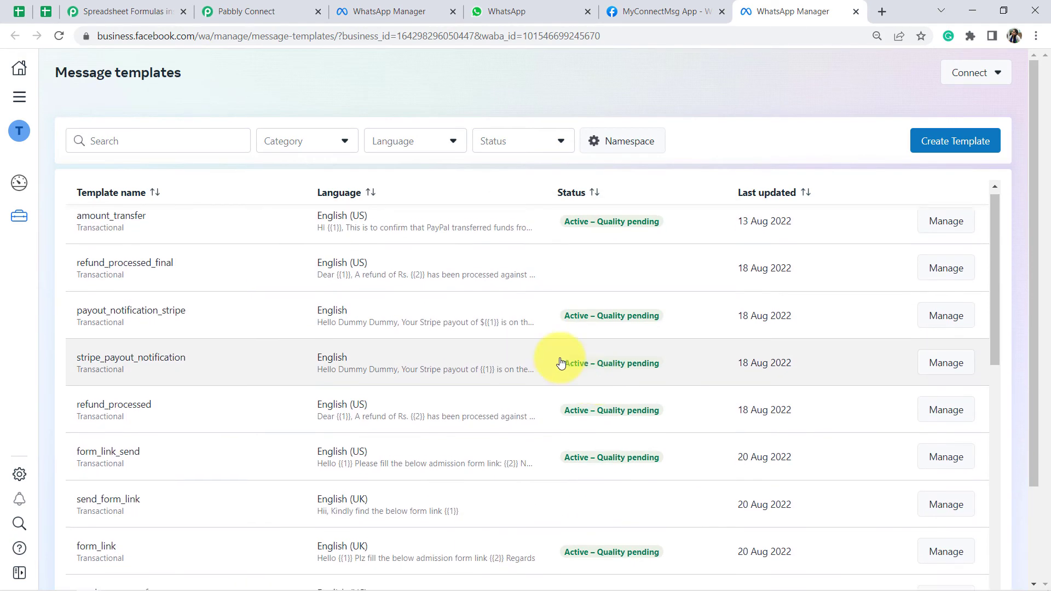
scroll(560, 363, "down", 1)
Search the message templates for "quote" and open the template named quotes.
left_click(170, 141)
type("q")
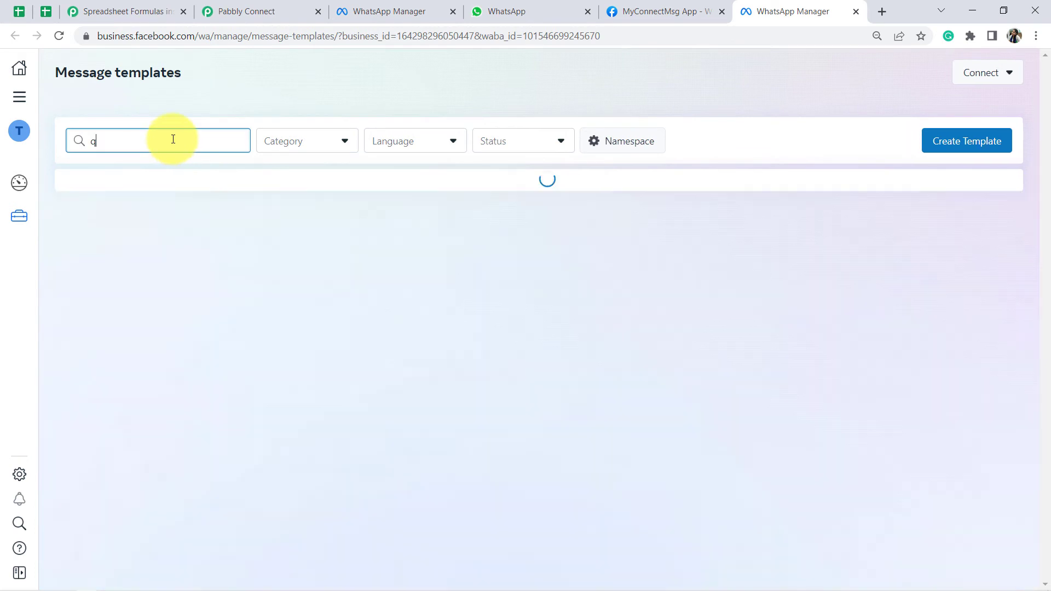
type("uote")
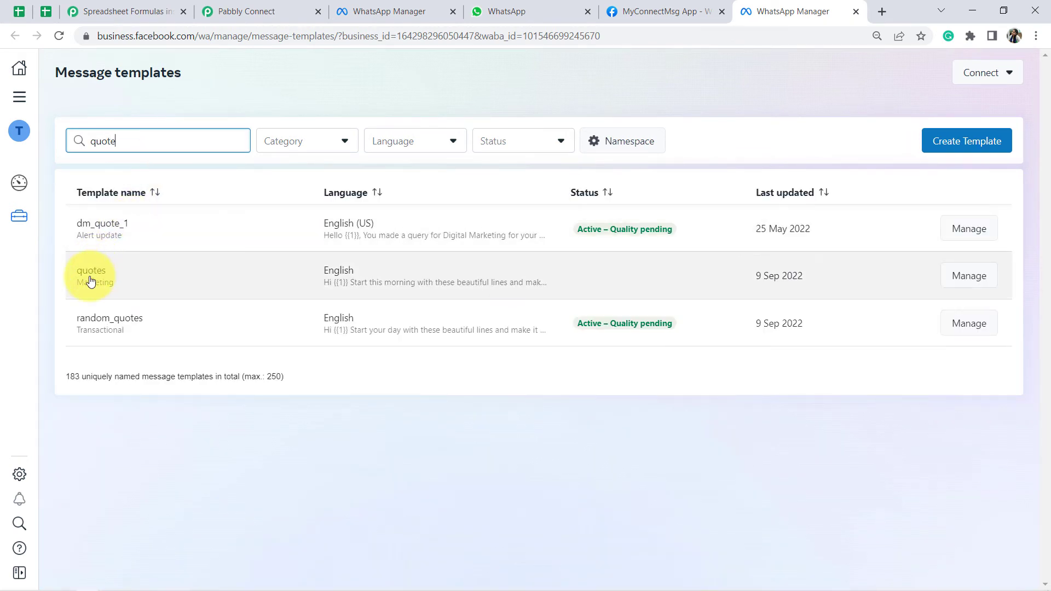
left_click(91, 281)
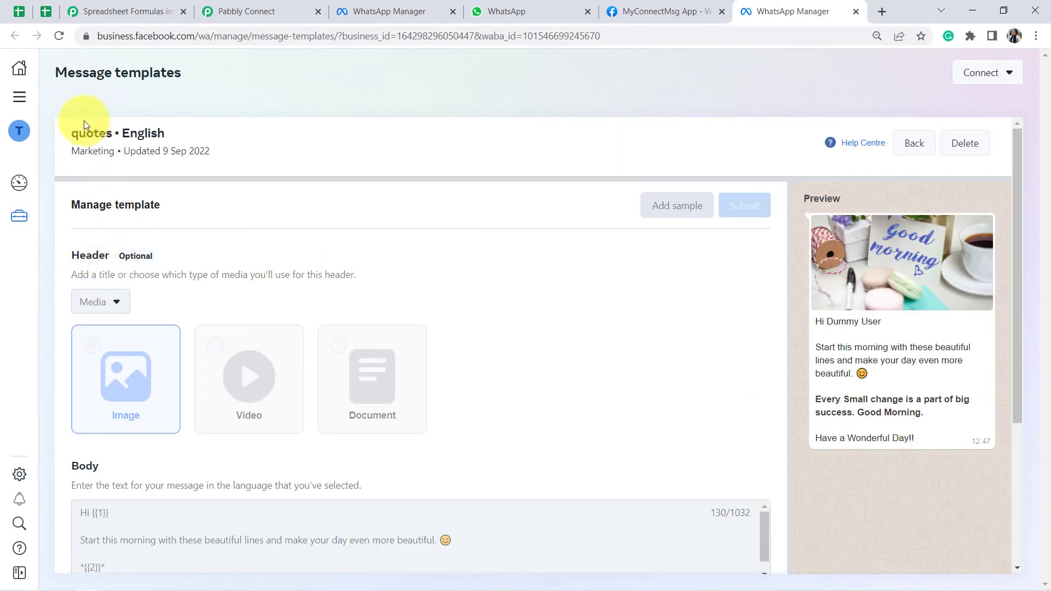
Check the quotes template's name and language, and enlarge its Body box to show the whole message.
left_click_drag(79, 134, 158, 135)
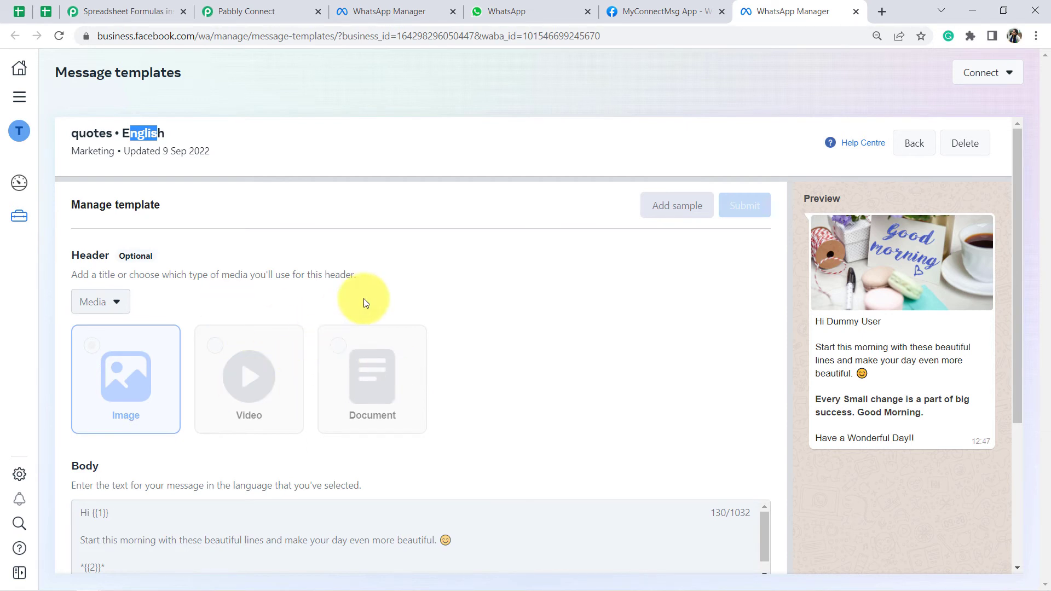
scroll(364, 301, "down", 4)
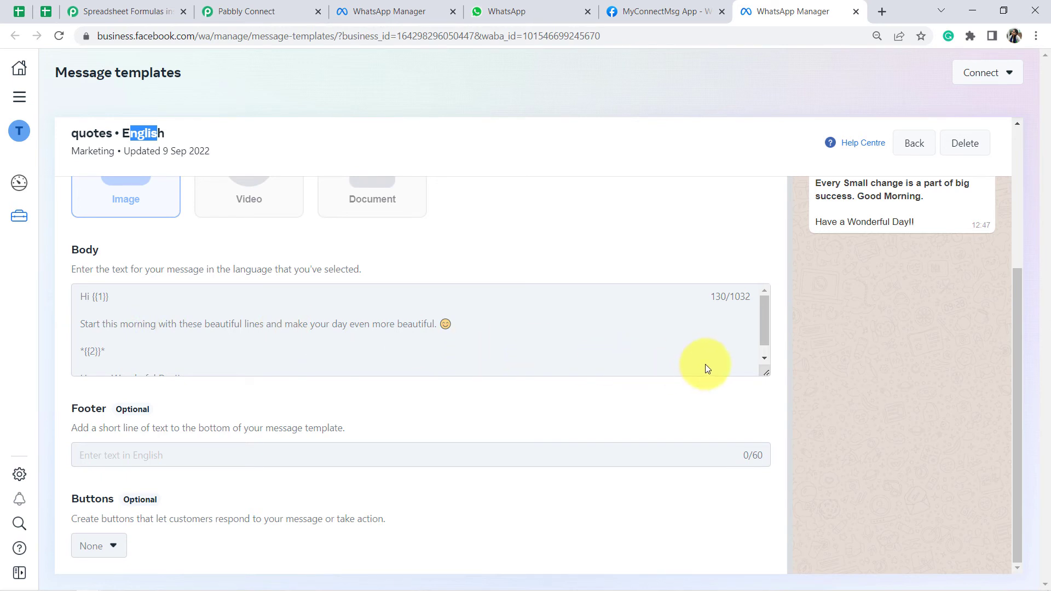
left_click_drag(766, 374, 766, 418)
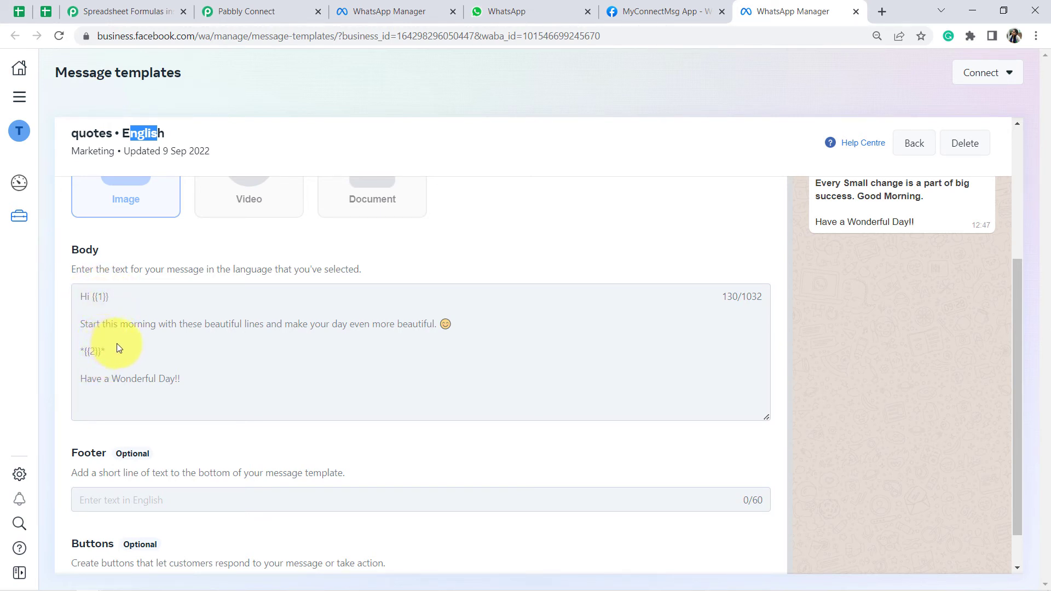
Compare the sample user name and quote in the template preview with the {{1}} and {{2}} variables in the body.
scroll(123, 343, "up", 3)
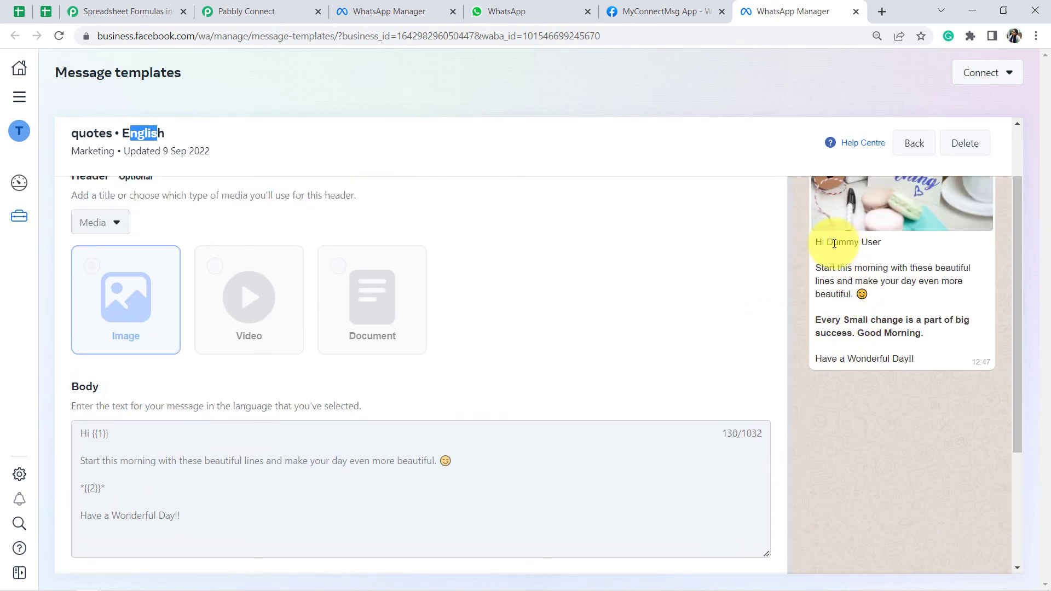
left_click_drag(834, 243, 858, 321)
left_click(857, 294)
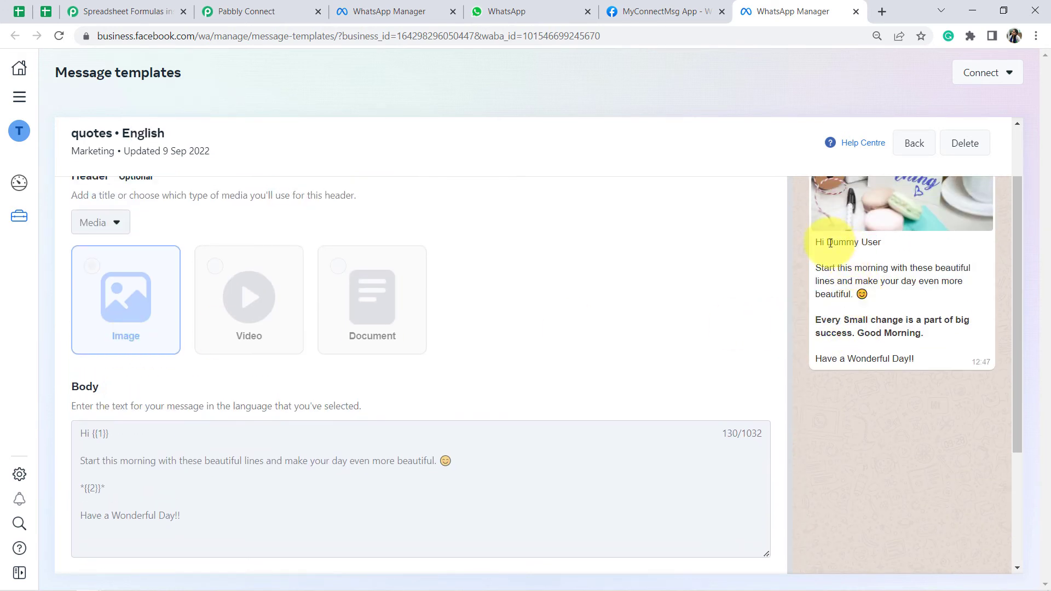
left_click_drag(830, 243, 878, 242)
left_click_drag(835, 320, 889, 331)
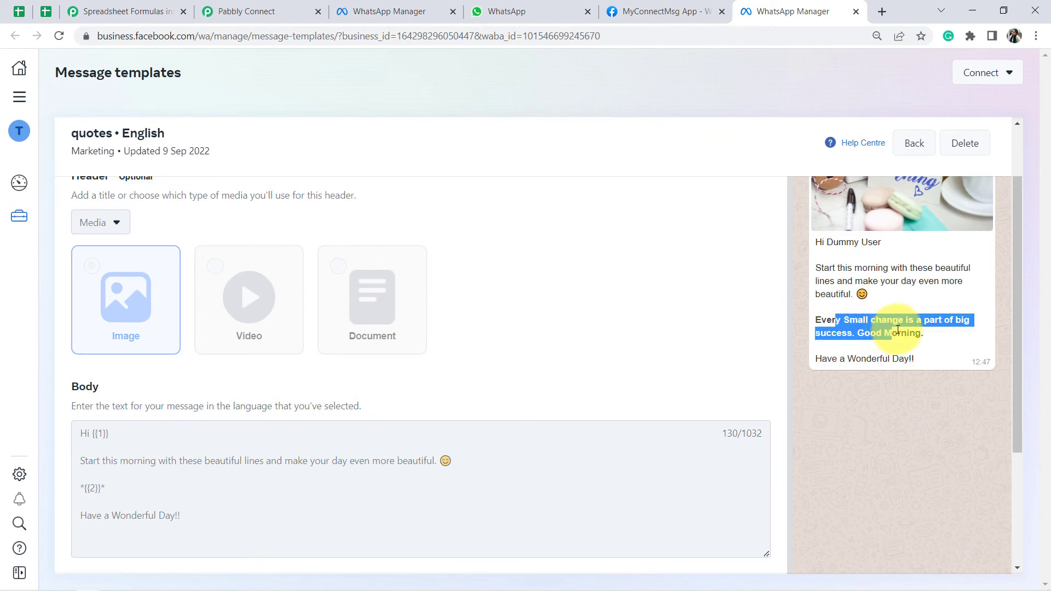
triple_click(900, 330)
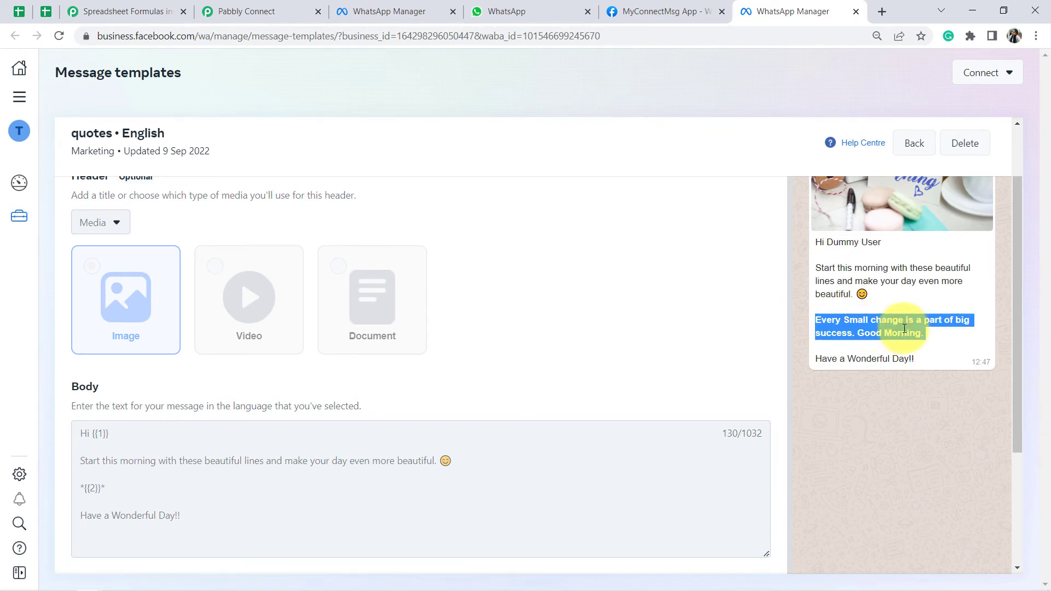
left_click_drag(833, 242, 879, 248)
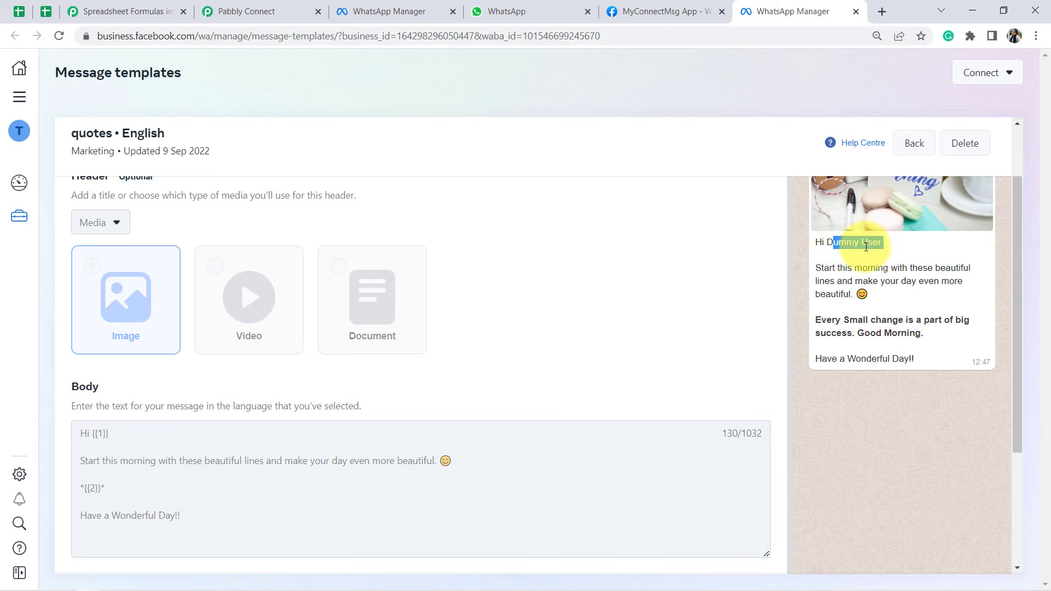
left_click_drag(826, 243, 874, 244)
left_click(875, 249)
scroll(206, 368, "down", 1)
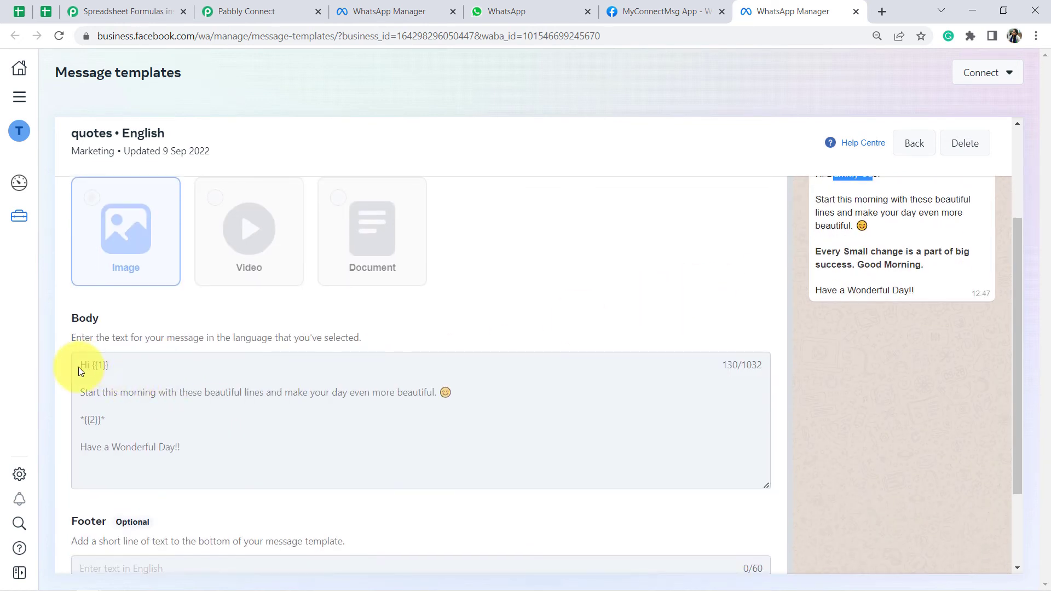
scroll(163, 356, "down", 2)
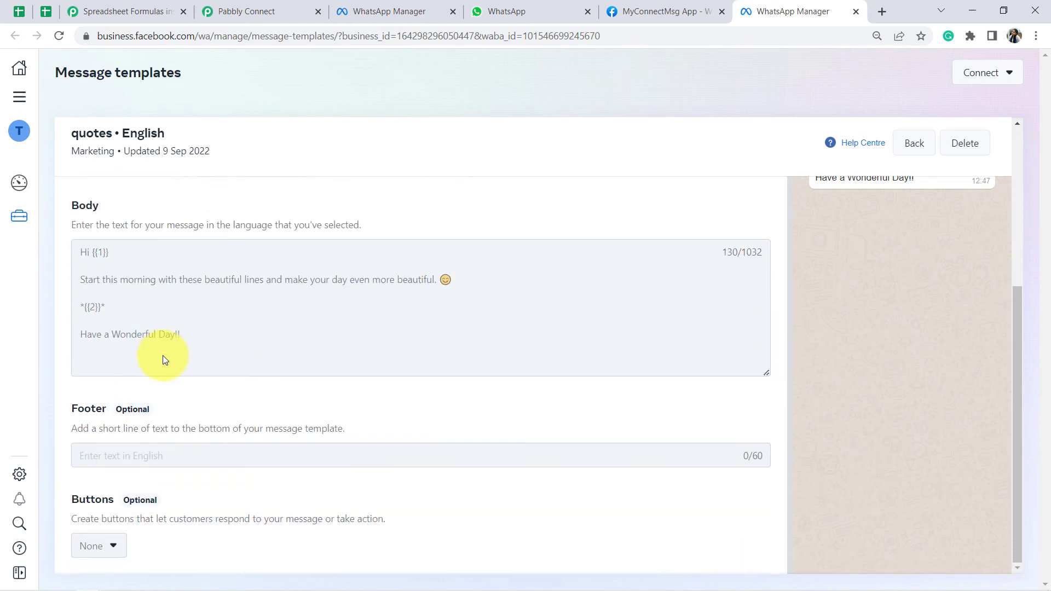
scroll(127, 251, "up", 1)
scroll(237, 321, "down", 1)
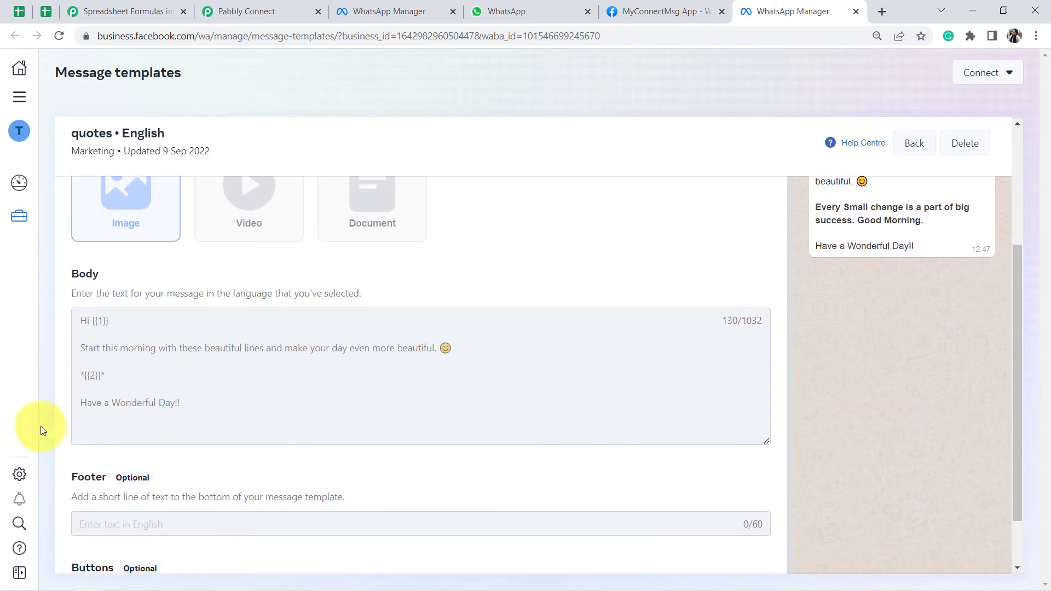
scroll(249, 310, "down", 1)
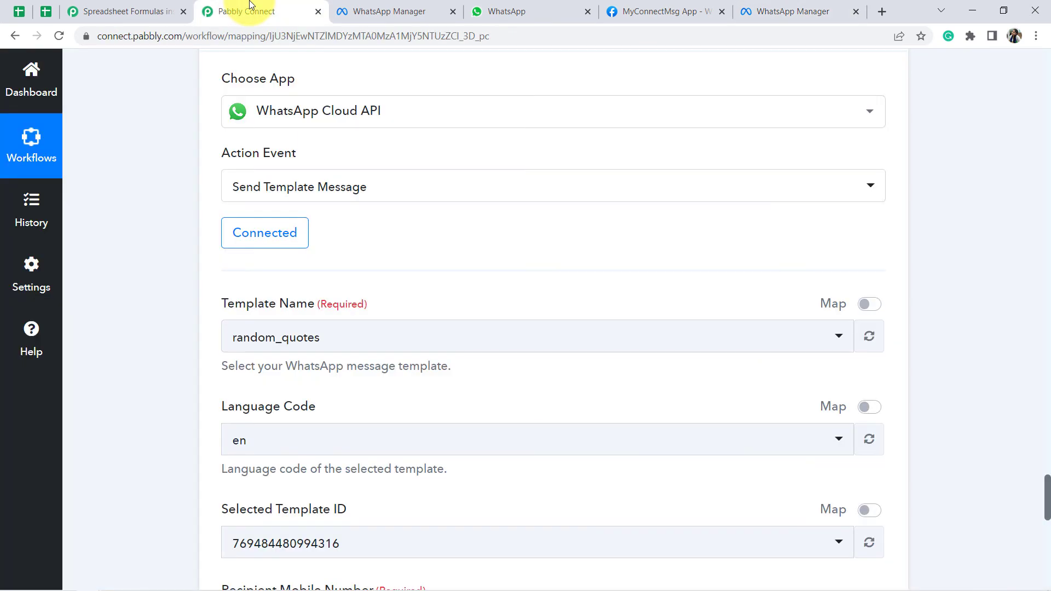
Switch to Pabbly Connect and set the WhatsApp action's Template Name to quotes.
scroll(453, 223, "up", 1)
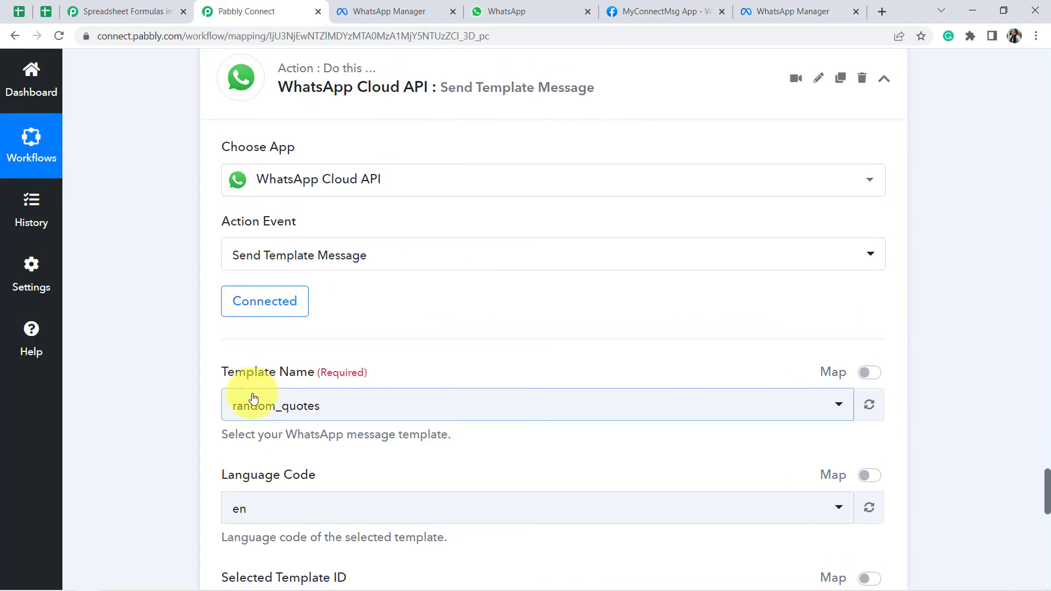
left_click(253, 398)
type("quot")
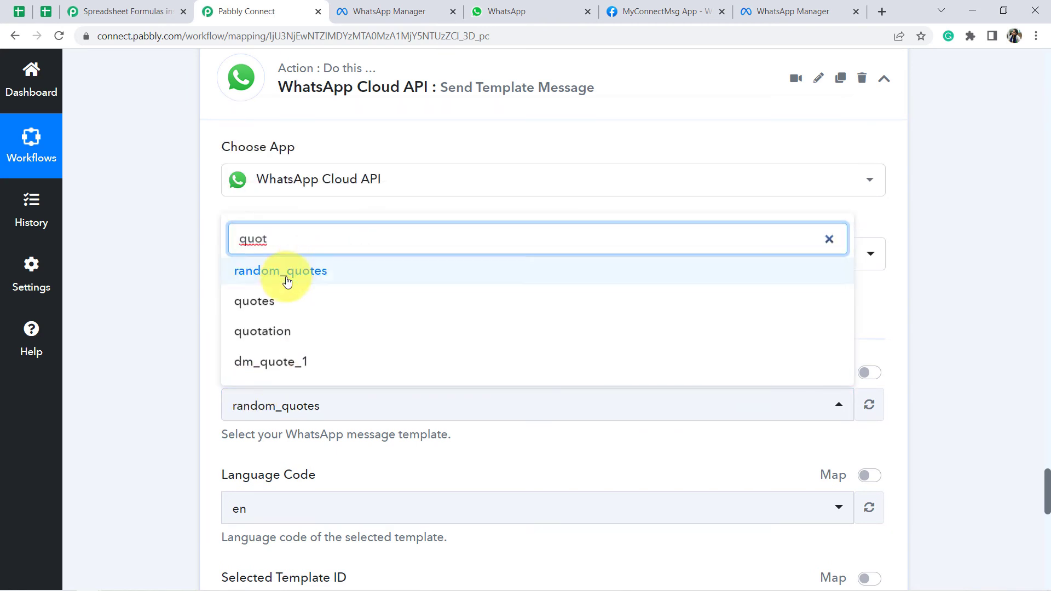
left_click(263, 302)
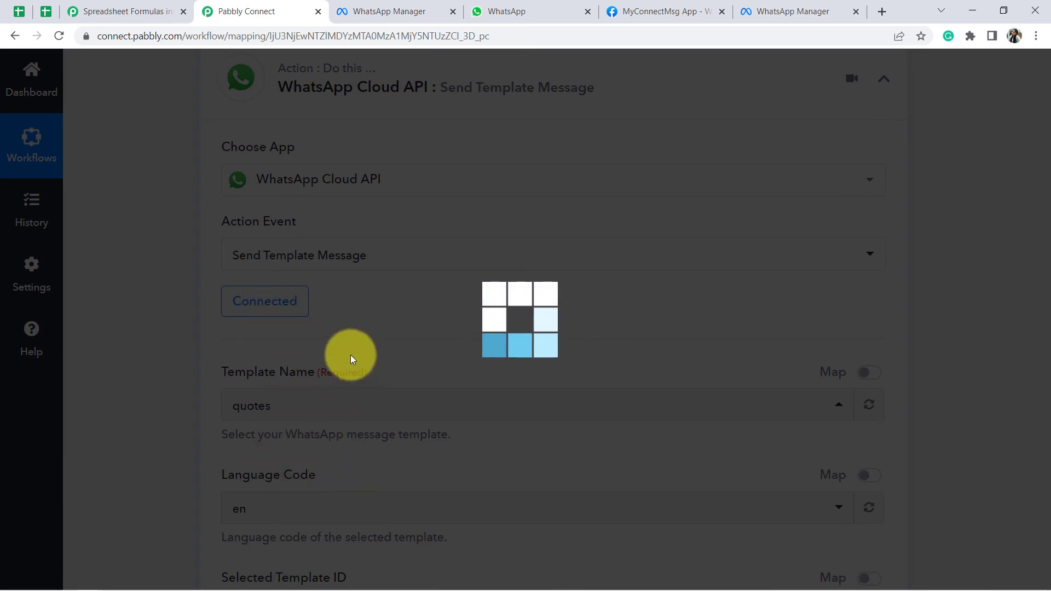
Review the quotes template's input fields and the format instructions for the Recipient Mobile Number.
scroll(351, 357, "down", 12)
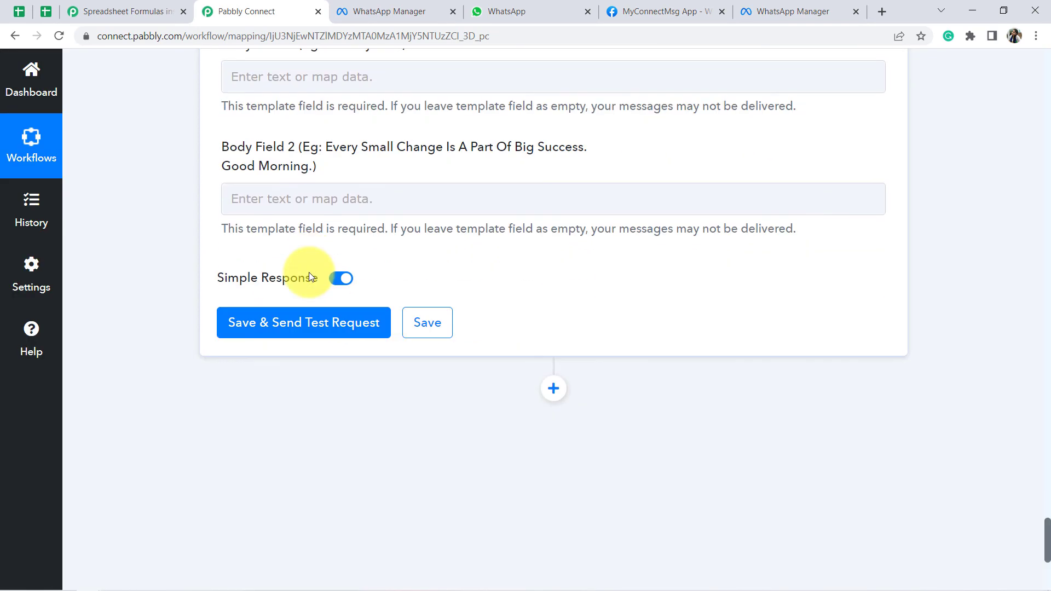
scroll(307, 262, "up", 7)
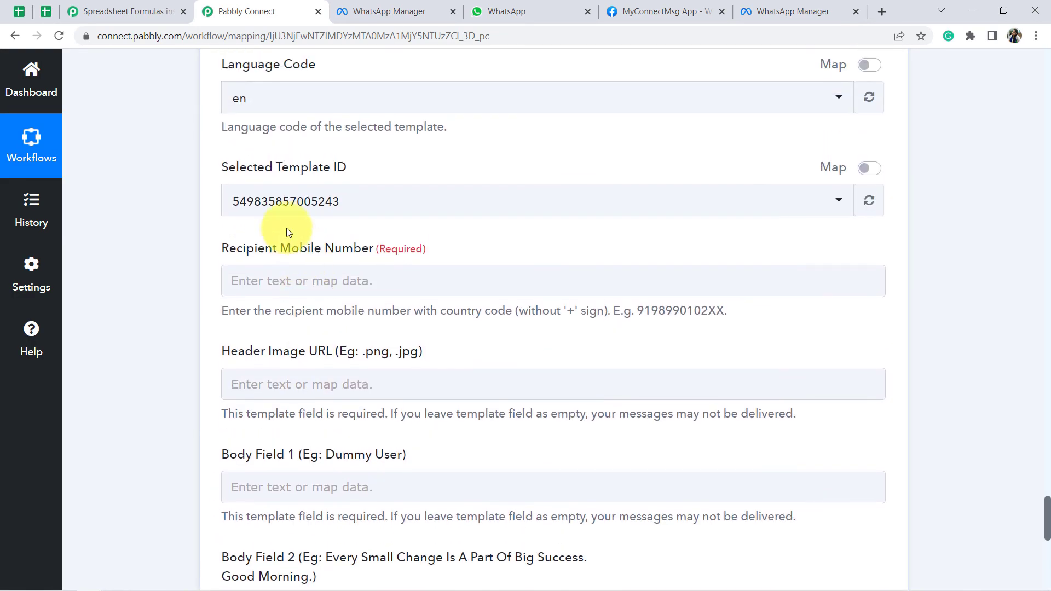
left_click(304, 290)
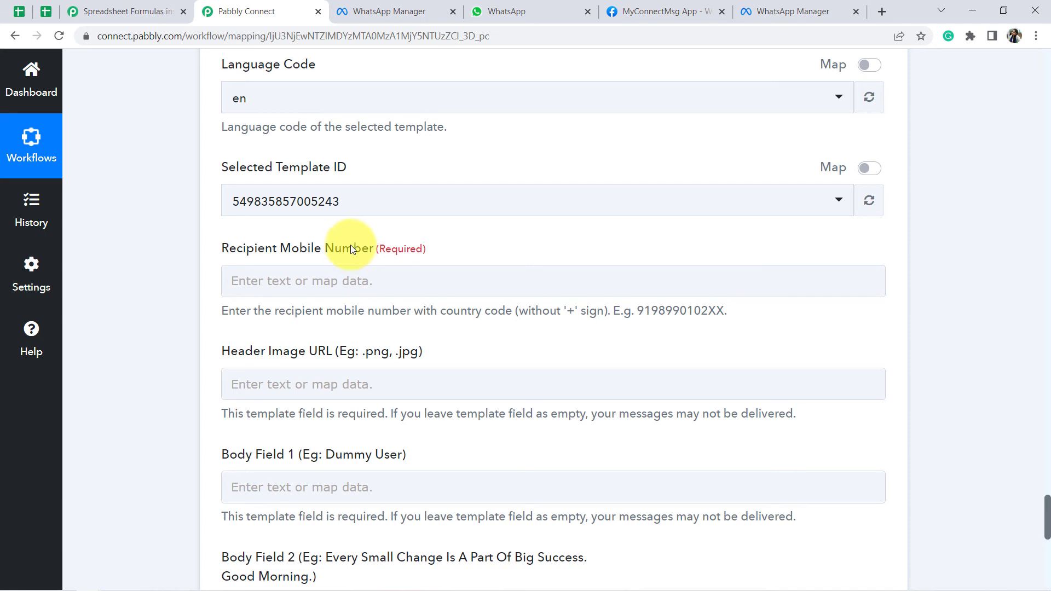
left_click_drag(282, 310, 311, 316)
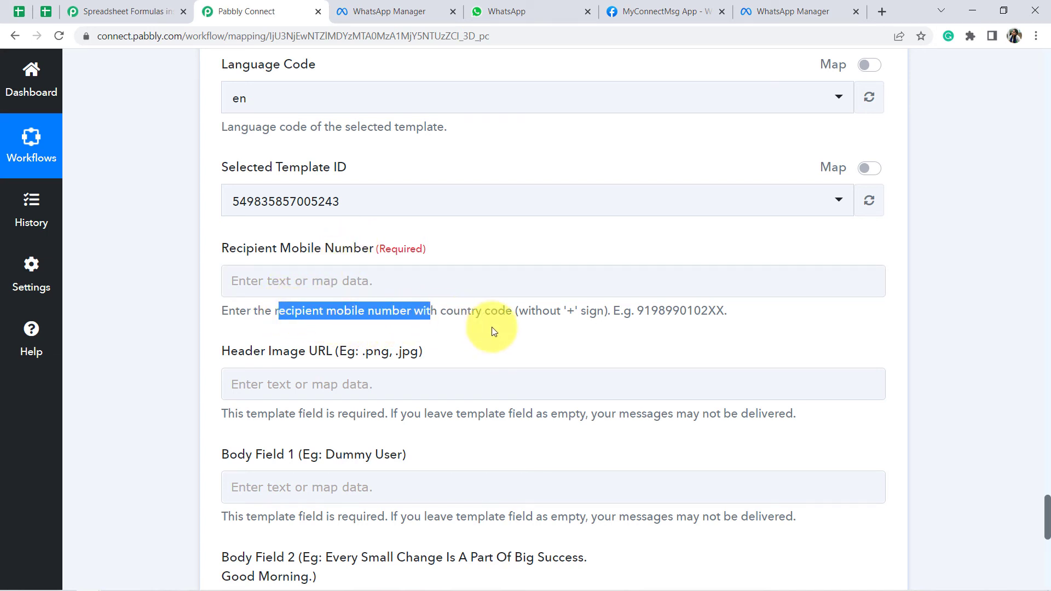
left_click_drag(542, 311, 653, 309)
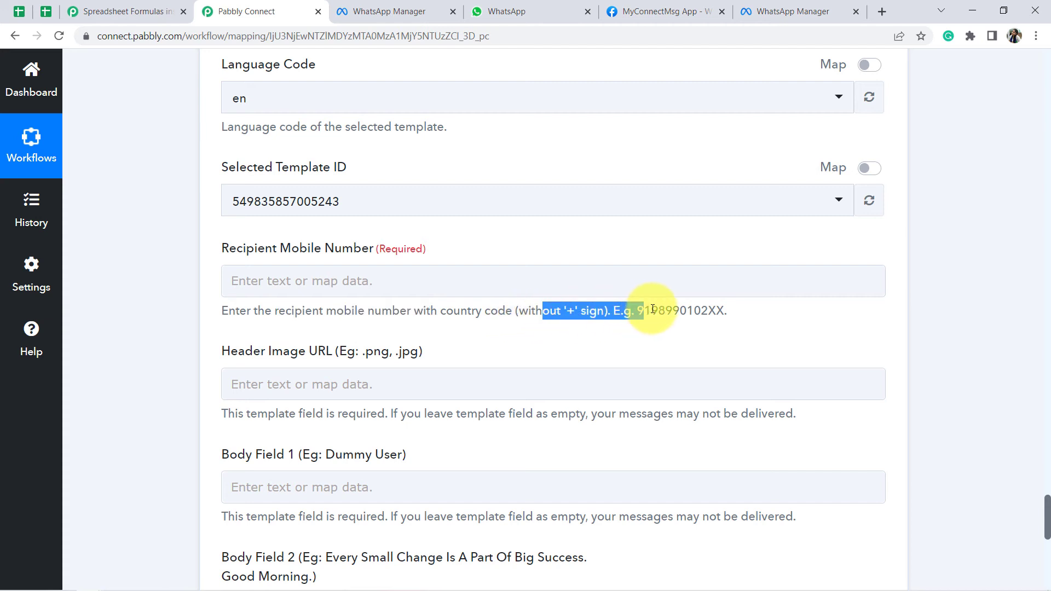
Check the country-code and no-plus-sign requirement for the Recipient Mobile Number in the WhatsApp action.
left_click(670, 309)
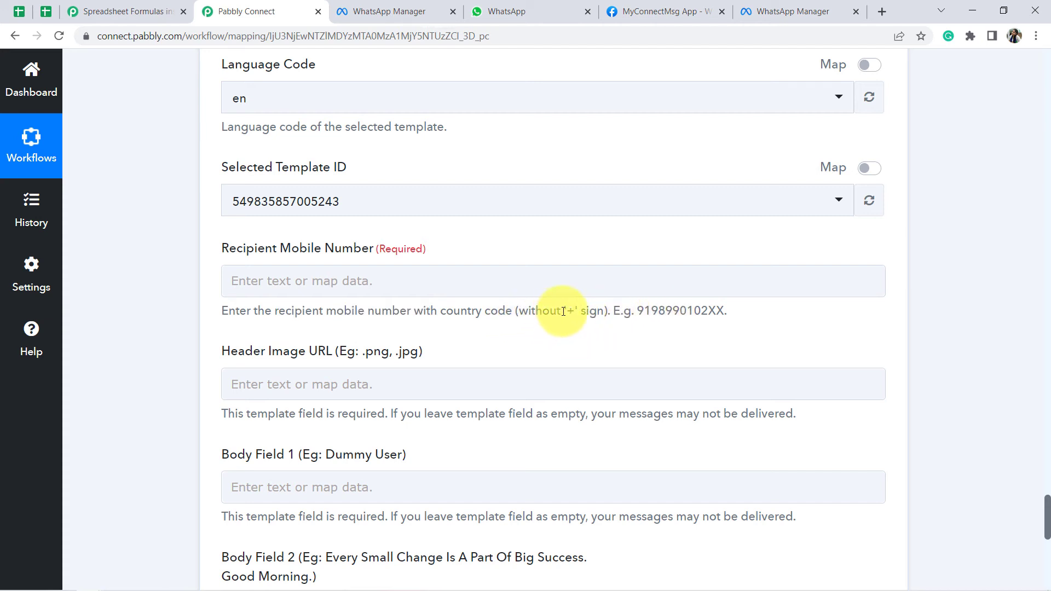
left_click_drag(563, 311, 726, 325)
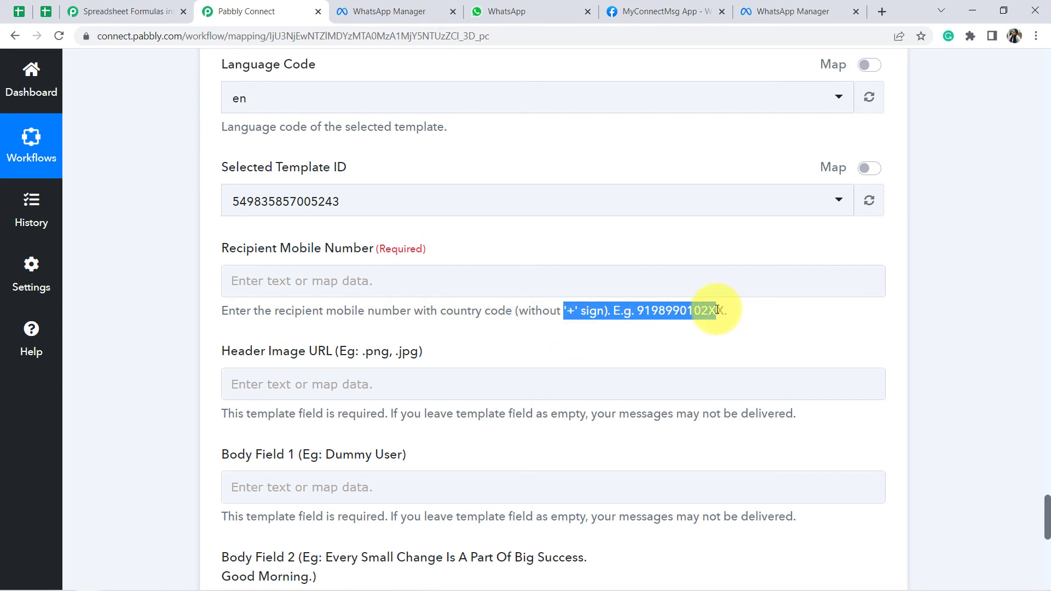
left_click(715, 310)
left_click_drag(589, 318, 544, 319)
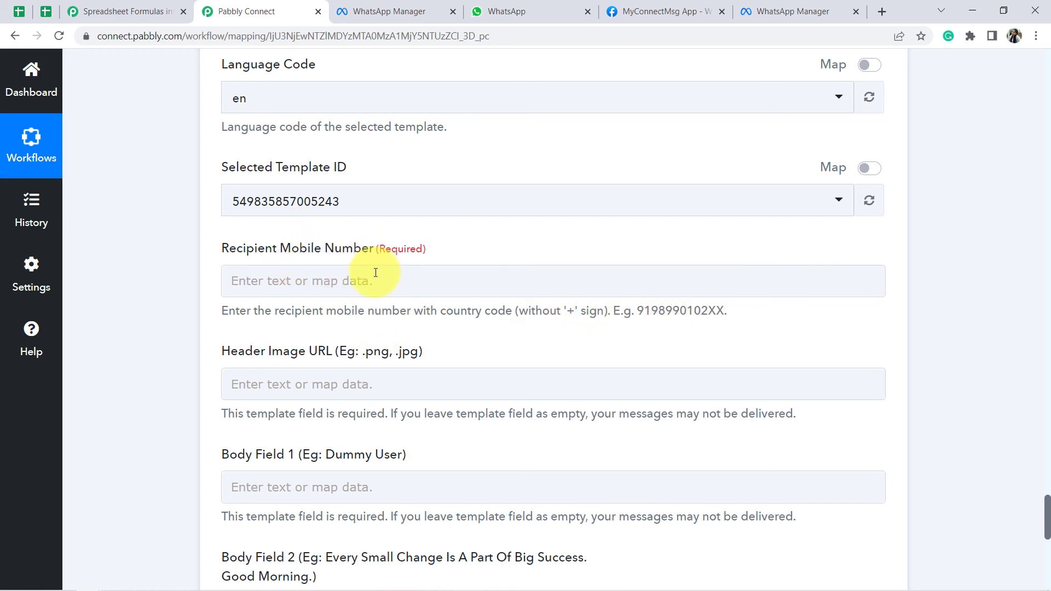
Review the earlier Google Sheets Get Row(s) action and the Number Formatter's spreadsheet formula in the workflow.
scroll(821, 388, "up", 12)
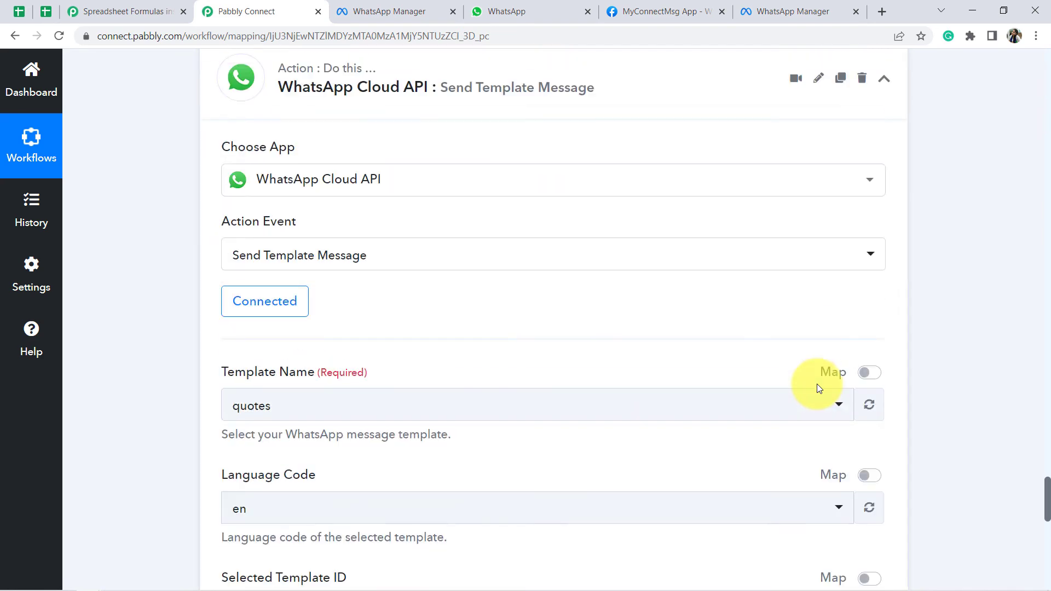
scroll(719, 264, "up", 11)
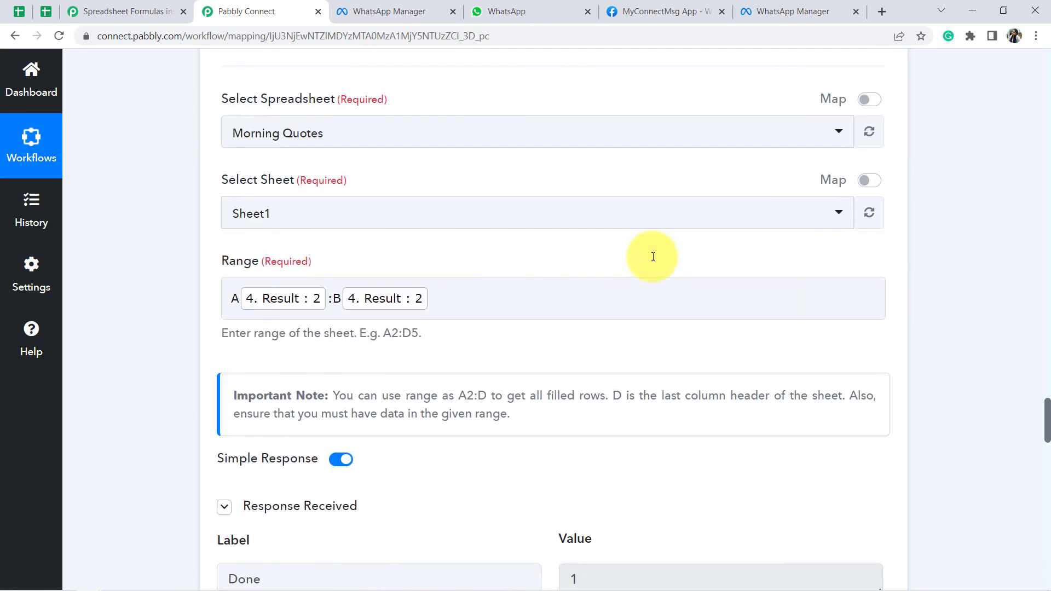
scroll(652, 257, "down", 2)
scroll(656, 290, "up", 10)
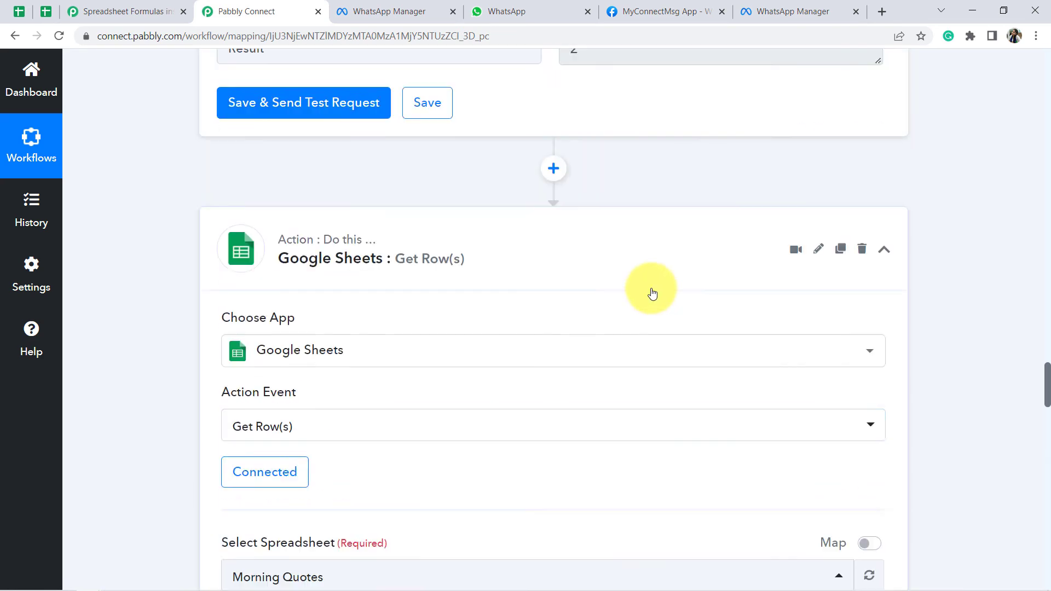
scroll(652, 291, "up", 8)
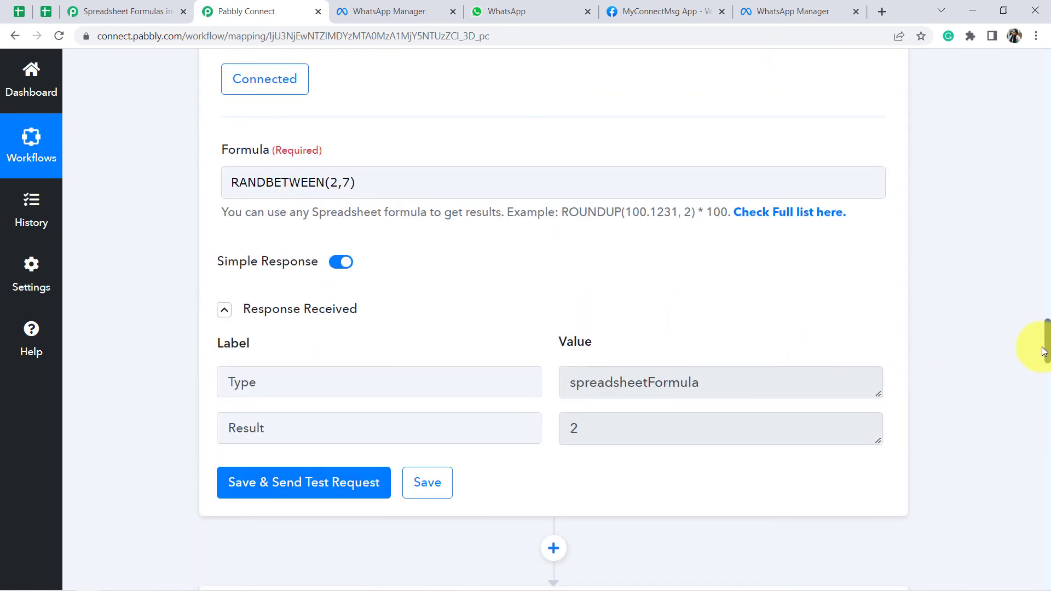
left_click_drag(1045, 355, 1006, 522)
View the previous-step data available for mapping to the Recipient Mobile Number.
left_click(320, 257)
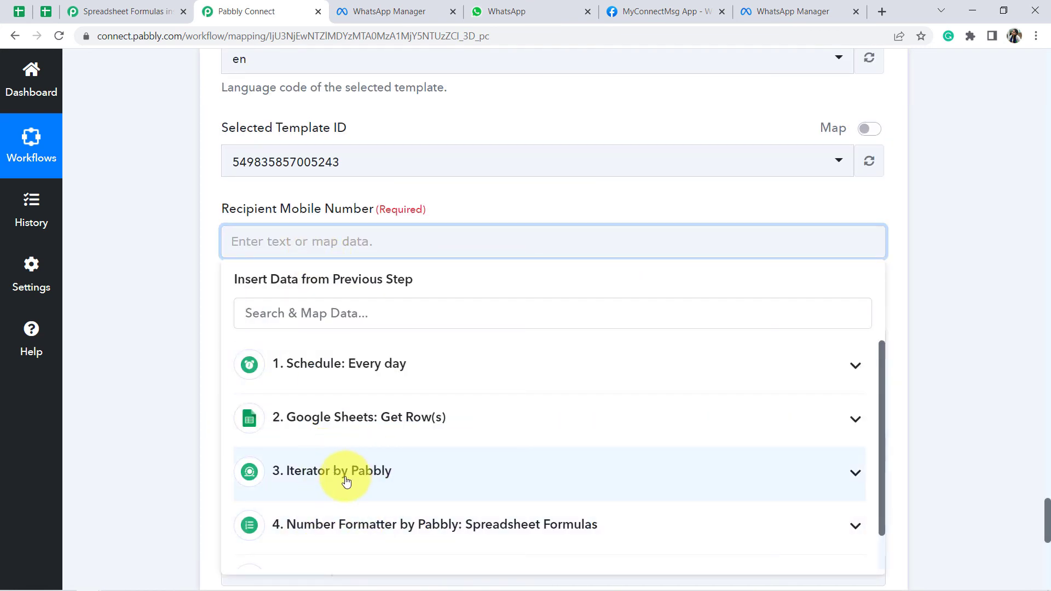
left_click(122, 370)
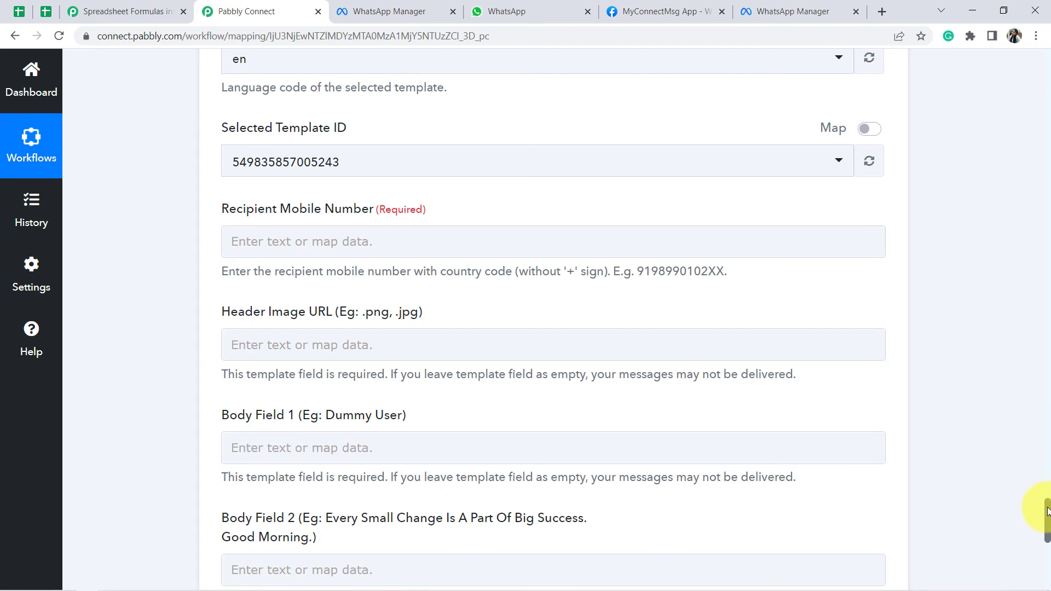
left_click_drag(1047, 514, 1032, 535)
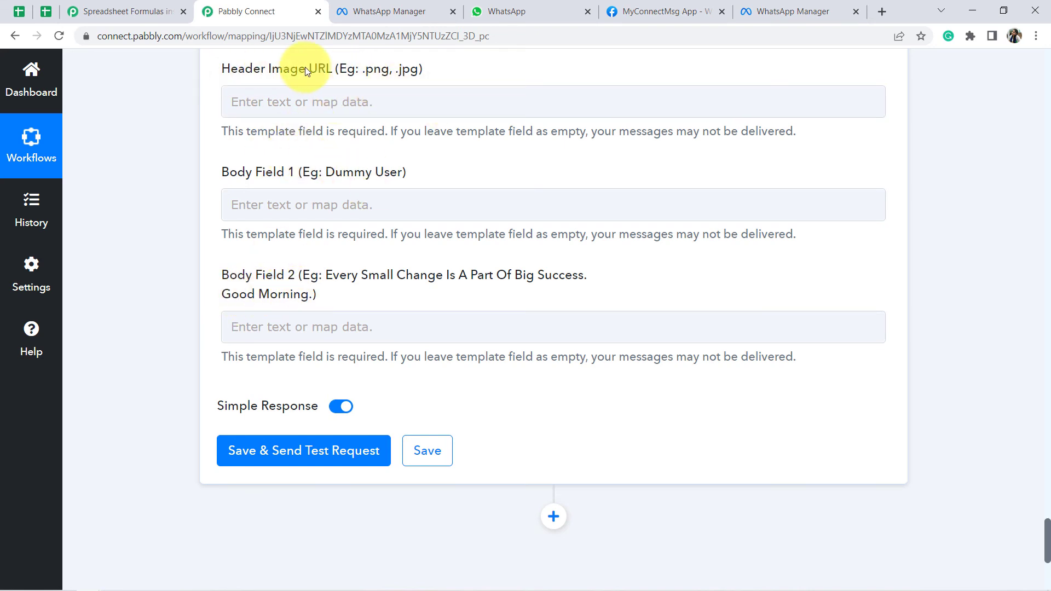
Switch to the Morning Quotes sheet and view the image linked in cell B2, closing it again.
left_click(46, 12)
left_click(395, 297)
left_click_drag(340, 215, 644, 479)
left_click(635, 522)
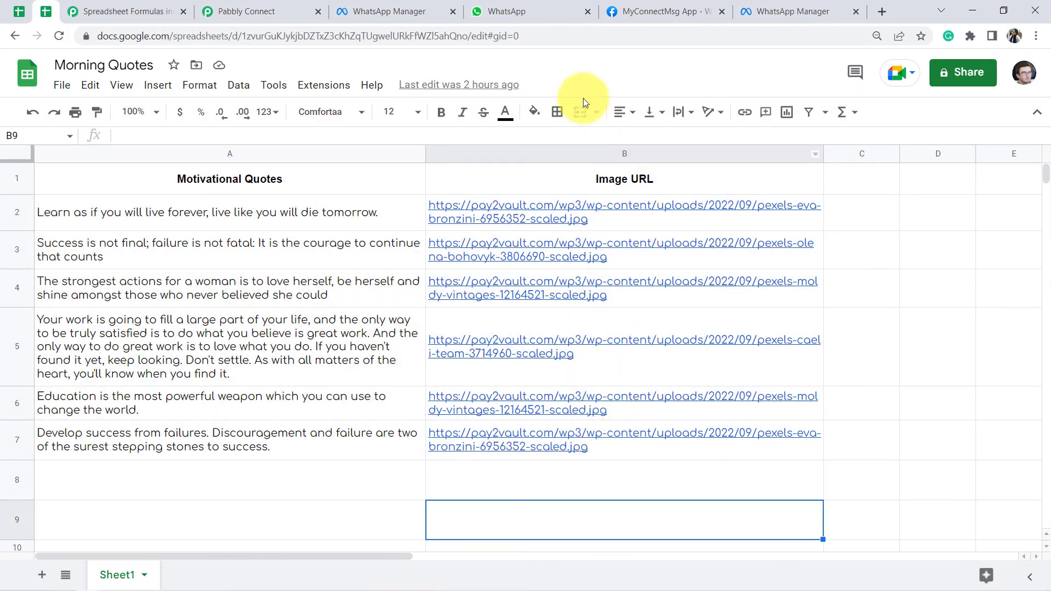
left_click(556, 212)
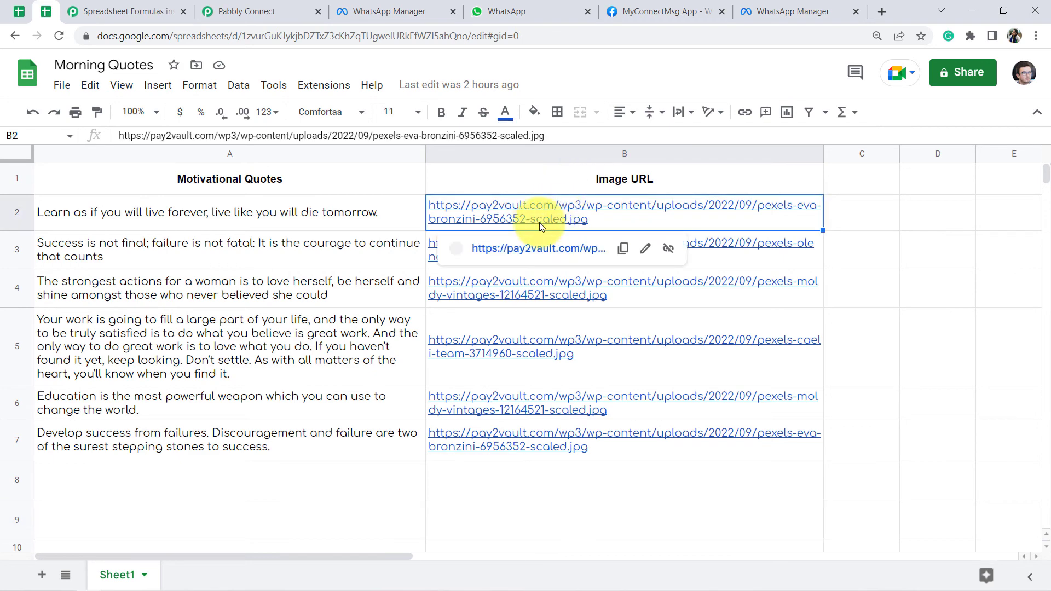
left_click(538, 255)
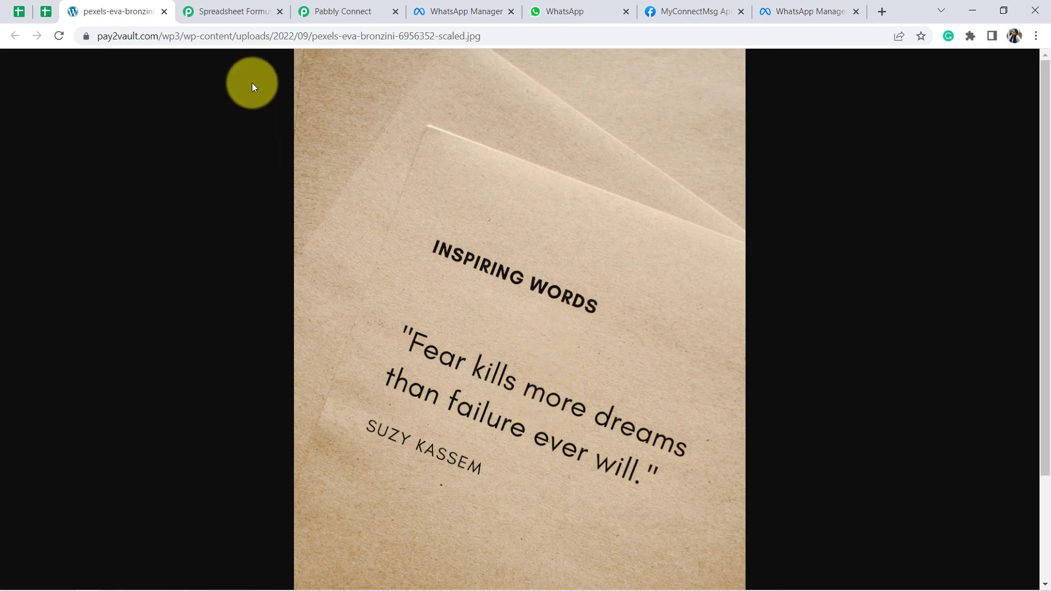
left_click(163, 11)
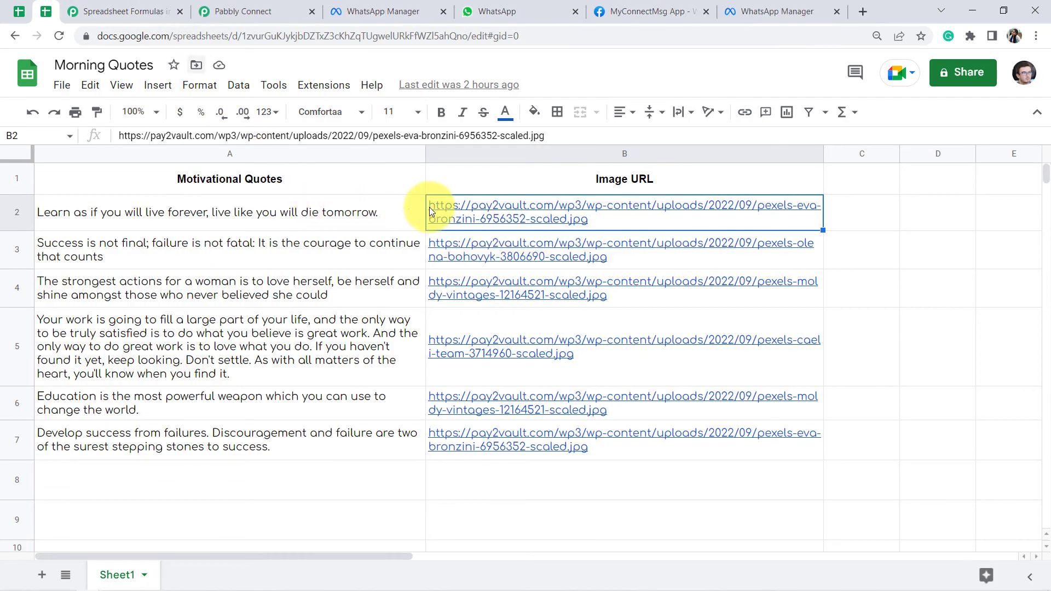
Switch to Pabbly Connect and map the Header Image URL to the Image URL from step 5, Google Sheets: Get Row(s).
left_click(241, 6)
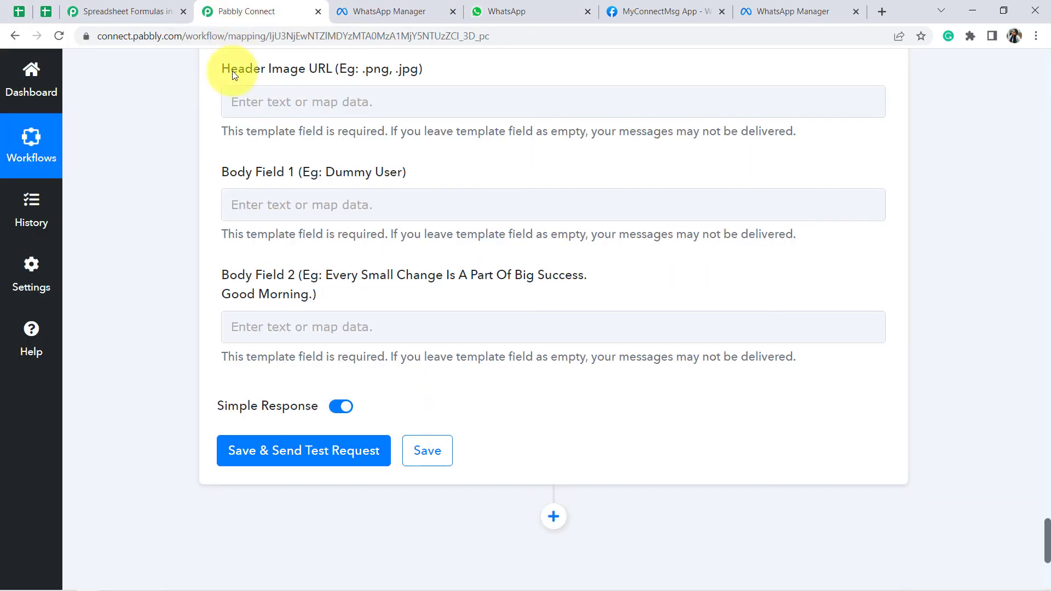
left_click(307, 101)
left_click(317, 106)
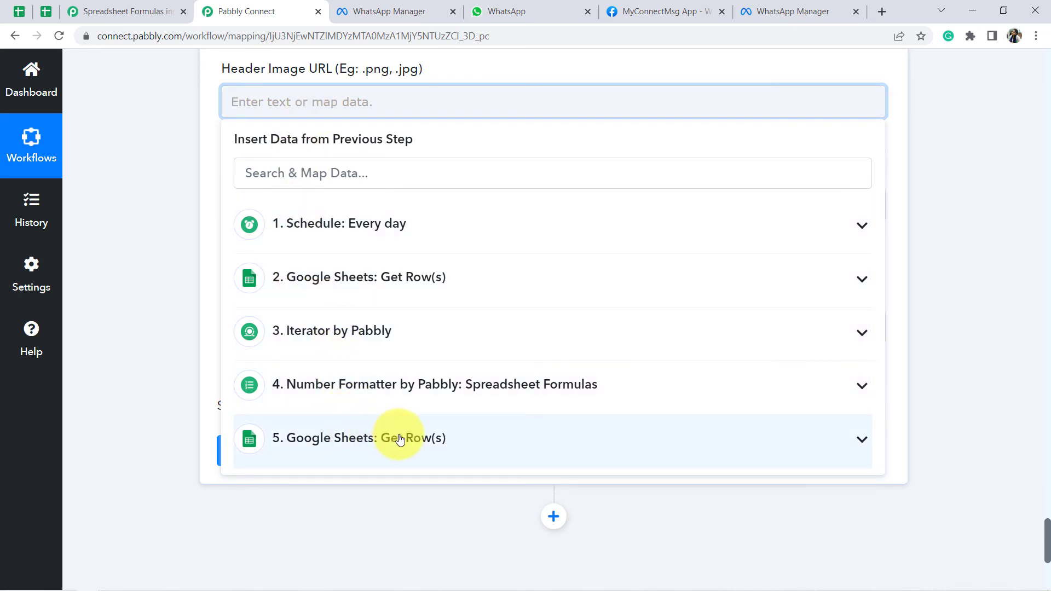
left_click(386, 438)
scroll(403, 438, "down", 2)
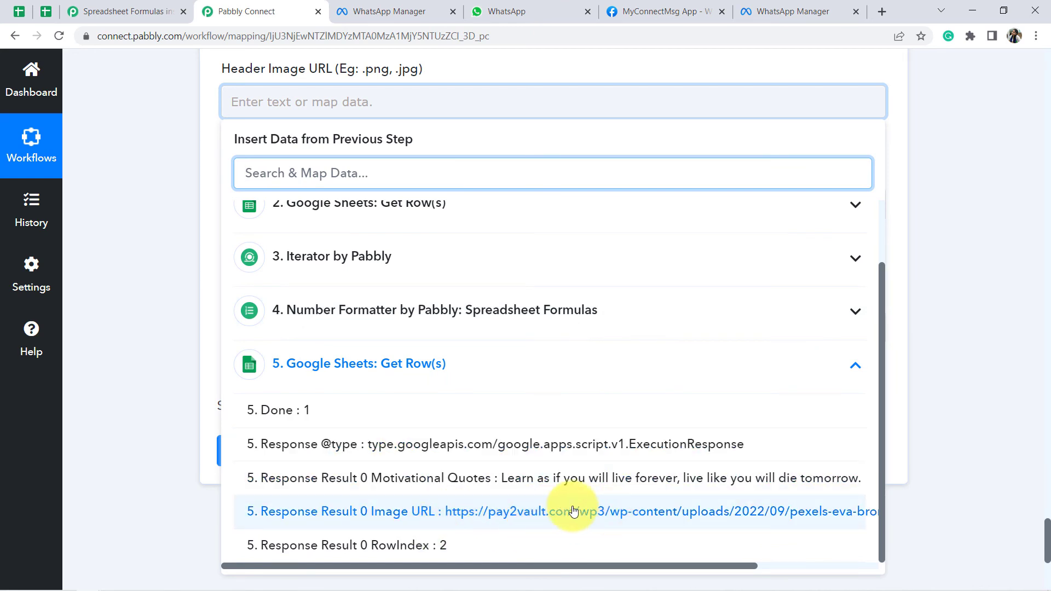
left_click(606, 511)
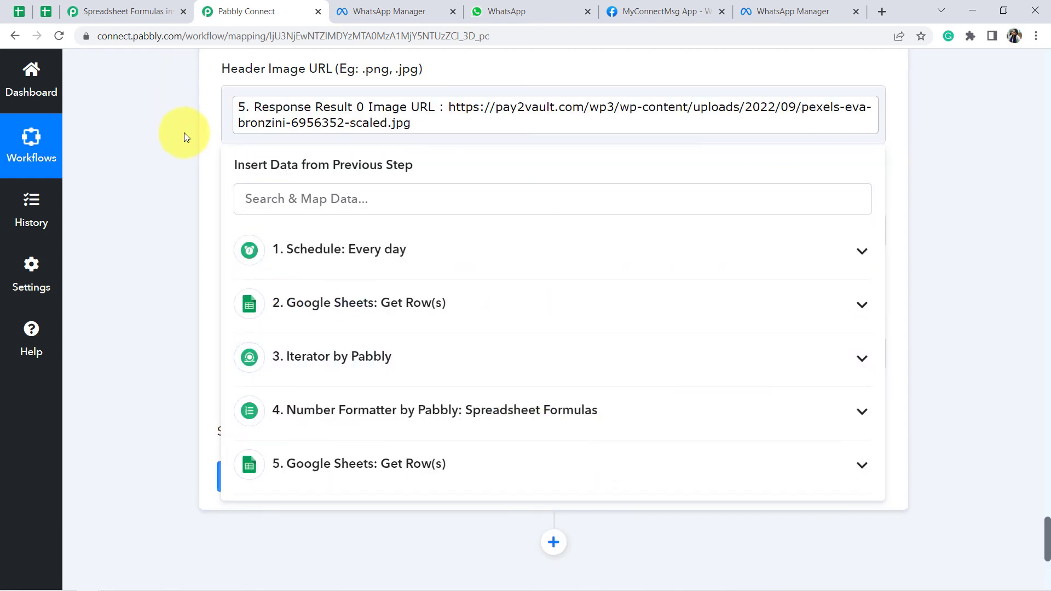
left_click(186, 136)
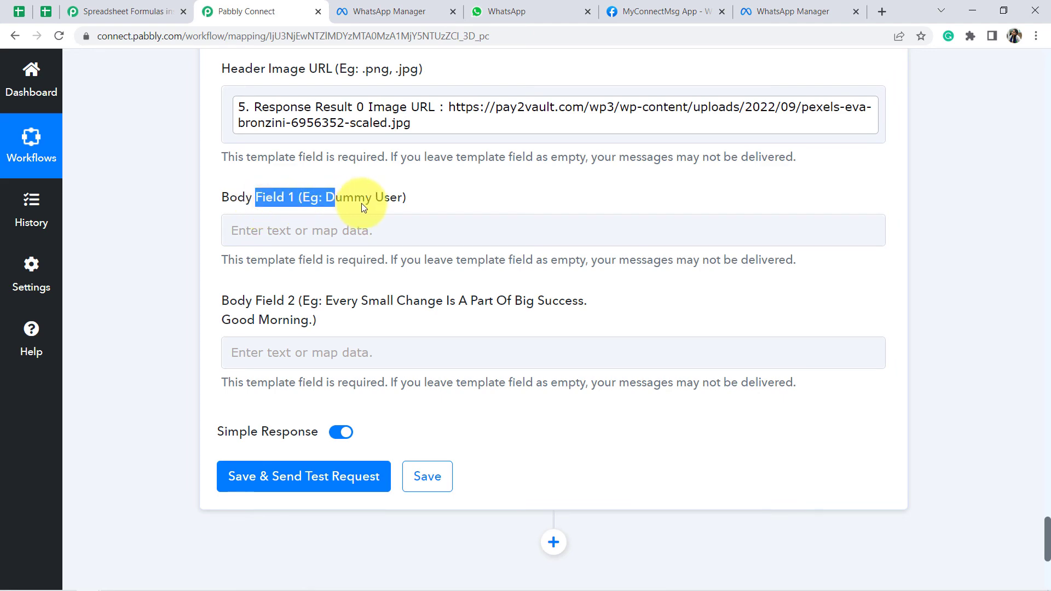
Check the quotes template's preview in WhatsApp Manager and return to Pabbly Connect.
left_click(783, 12)
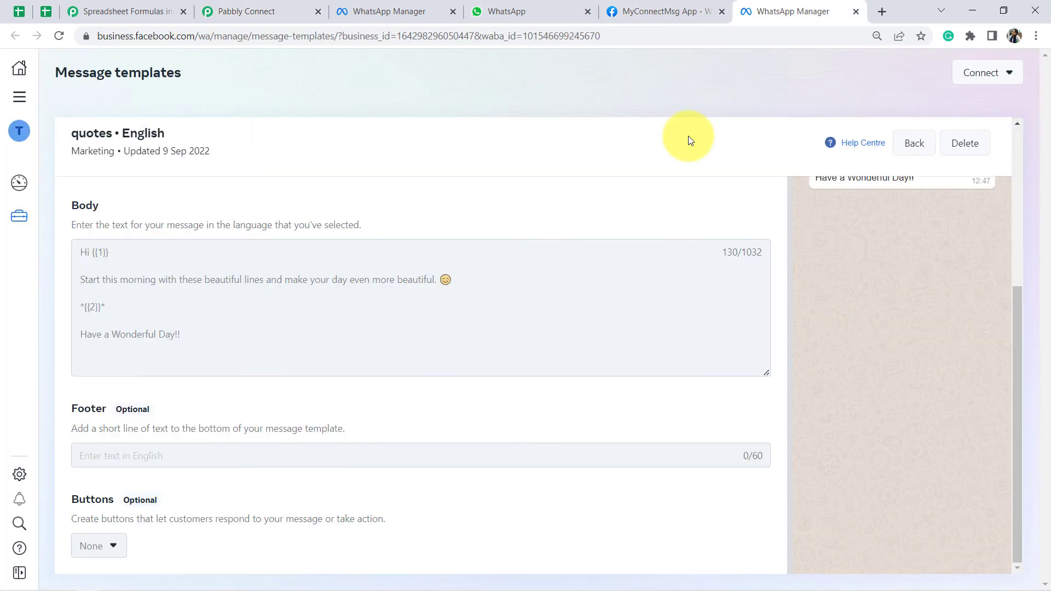
scroll(838, 260, "up", 5)
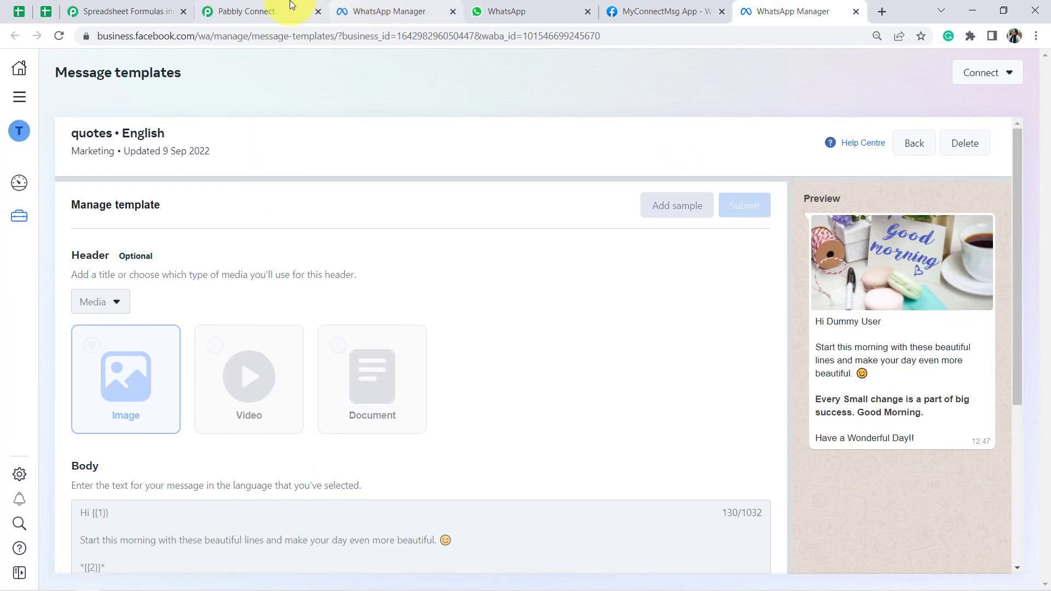
left_click(257, 12)
Map Body Field 1 to the Name from step 3, Iterator by Pabbly.
left_click(249, 229)
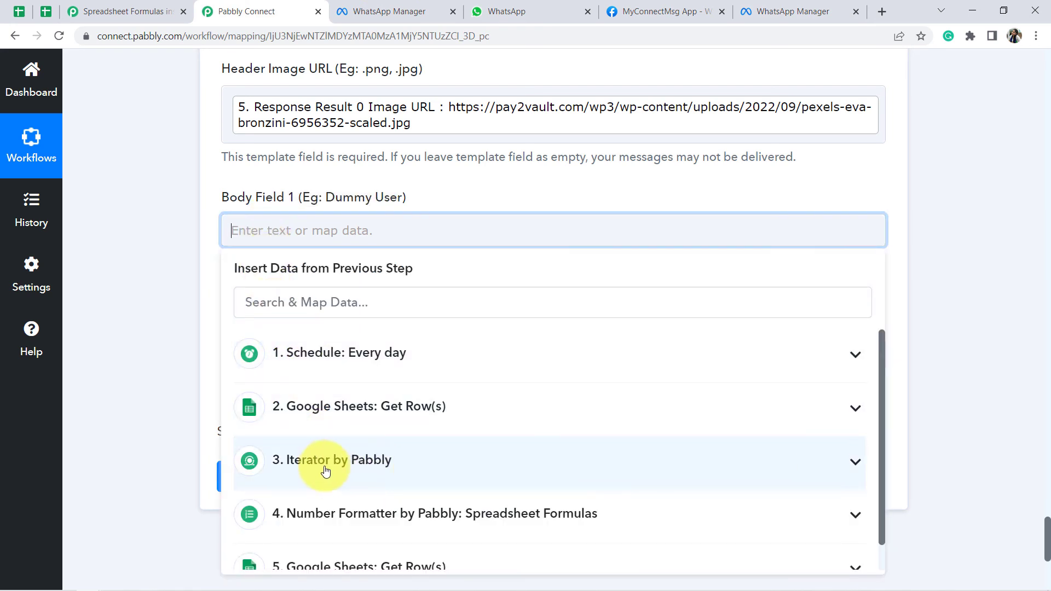
left_click(347, 462)
scroll(347, 433, "down", 3)
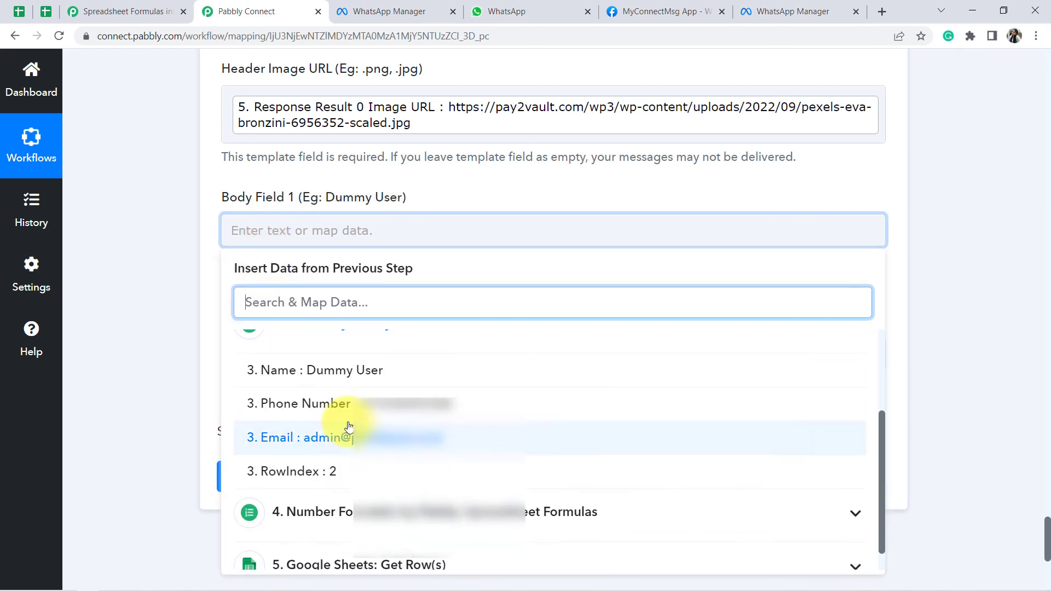
left_click(315, 373)
left_click(190, 324)
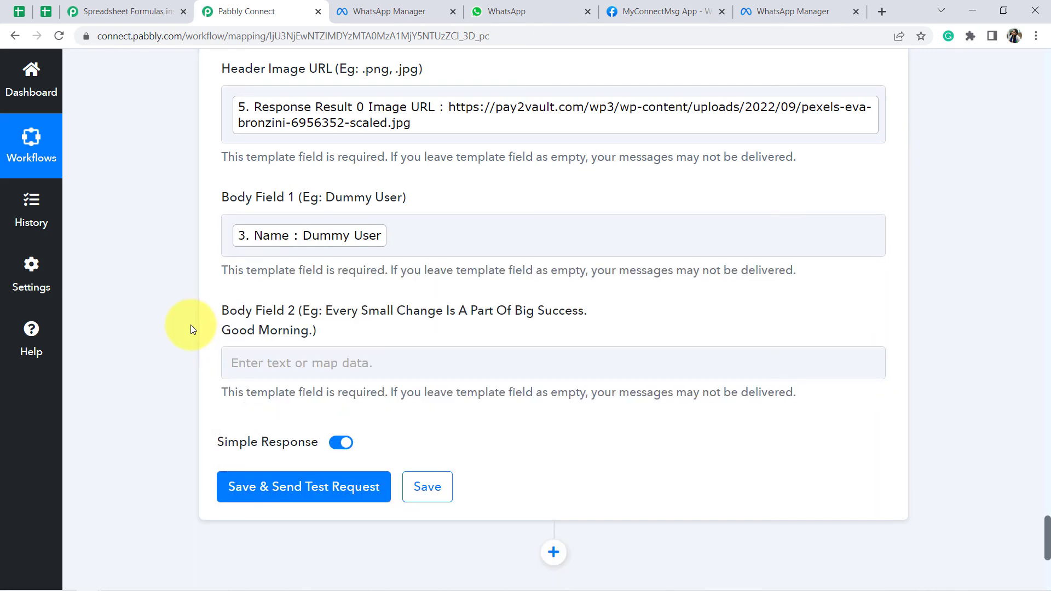
Map Body Field 2 to the Motivational Quotes value from step 5, Google Sheets: Get Row(s).
scroll(183, 331, "down", 4)
scroll(311, 295, "up", 2)
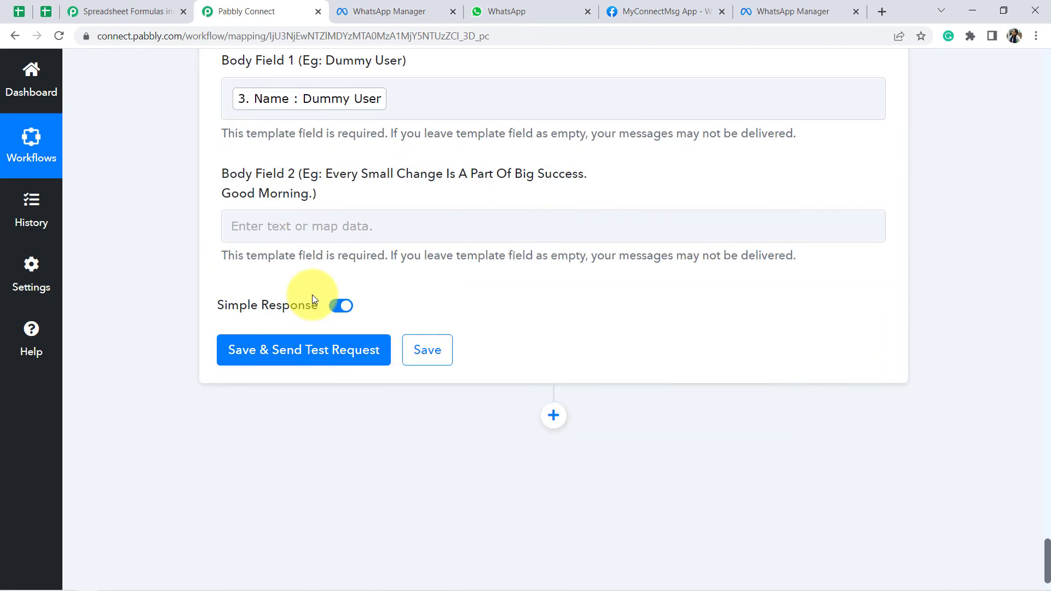
triple_click(308, 169)
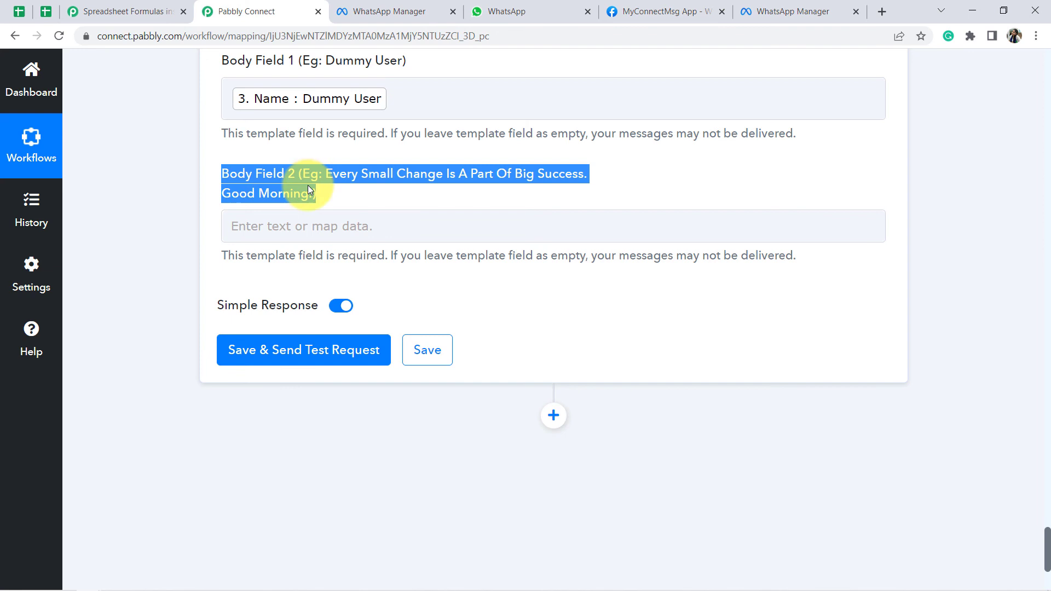
left_click(311, 226)
scroll(473, 290, "down", 2)
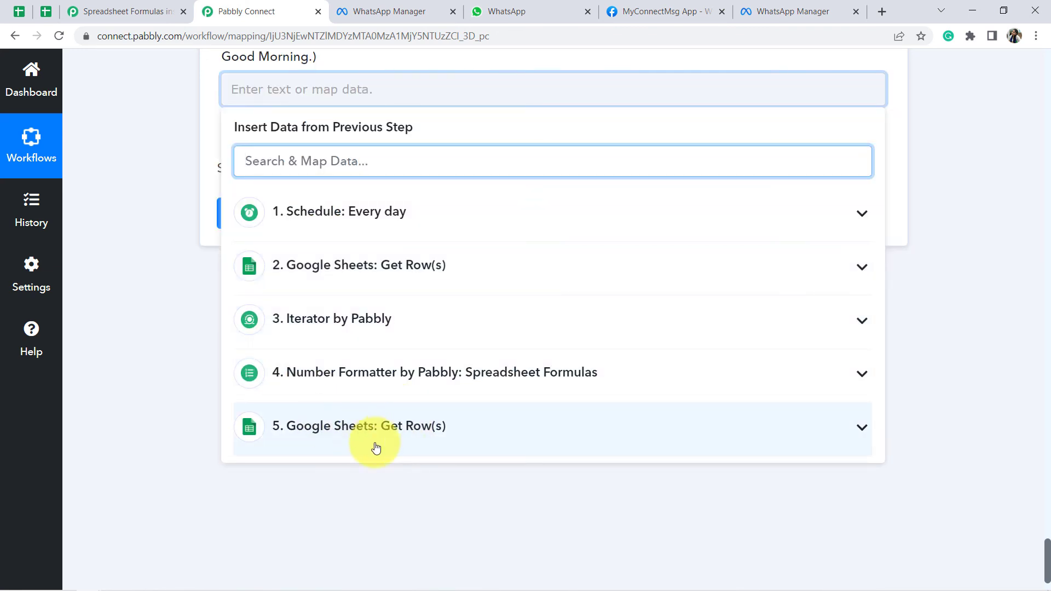
left_click(395, 438)
scroll(547, 465, "down", 1)
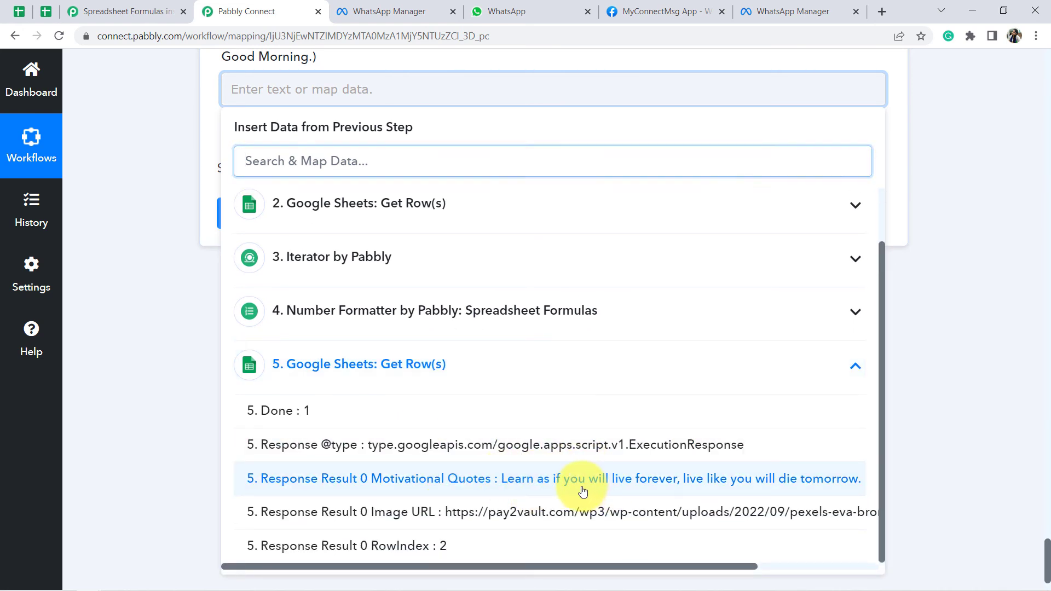
left_click(583, 491)
left_click(167, 356)
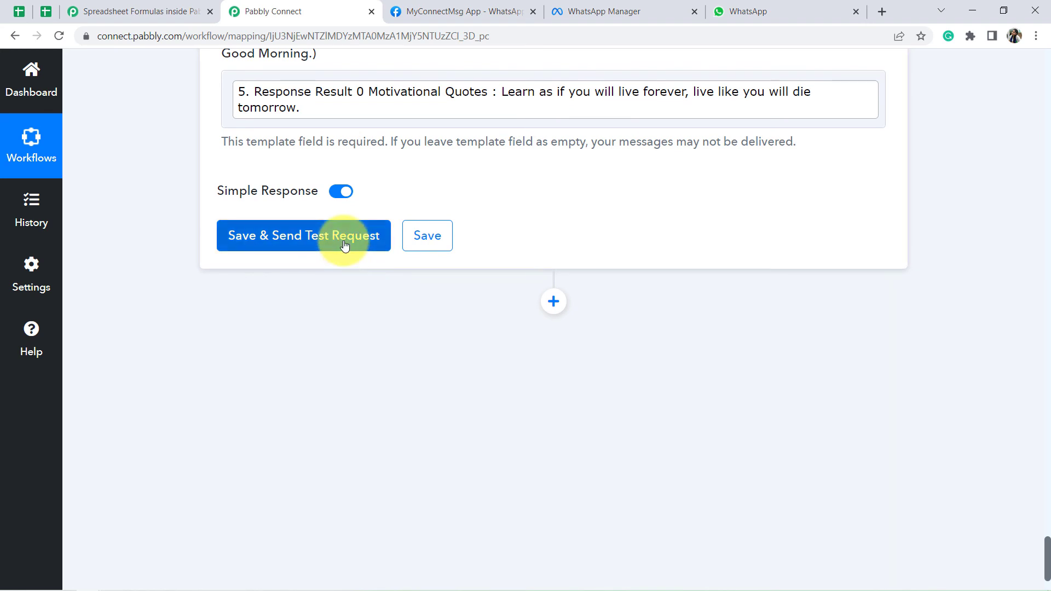
Place the WhatsApp Web tab beside Pabbly Connect, then save the WhatsApp action and send a test request.
left_click(742, 14)
left_click_drag(744, 10, 427, 7)
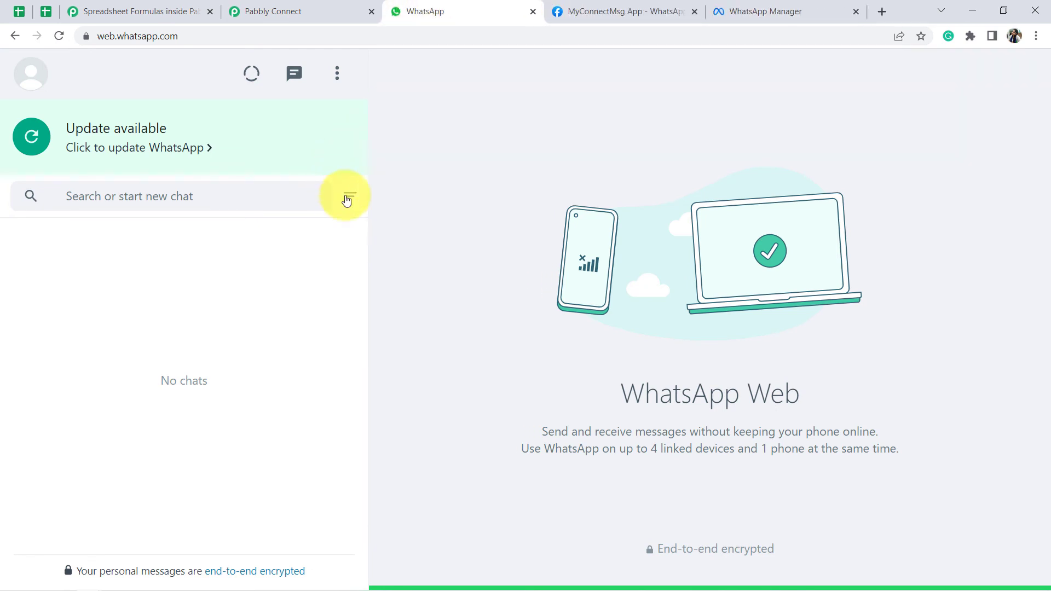
left_click(274, 5)
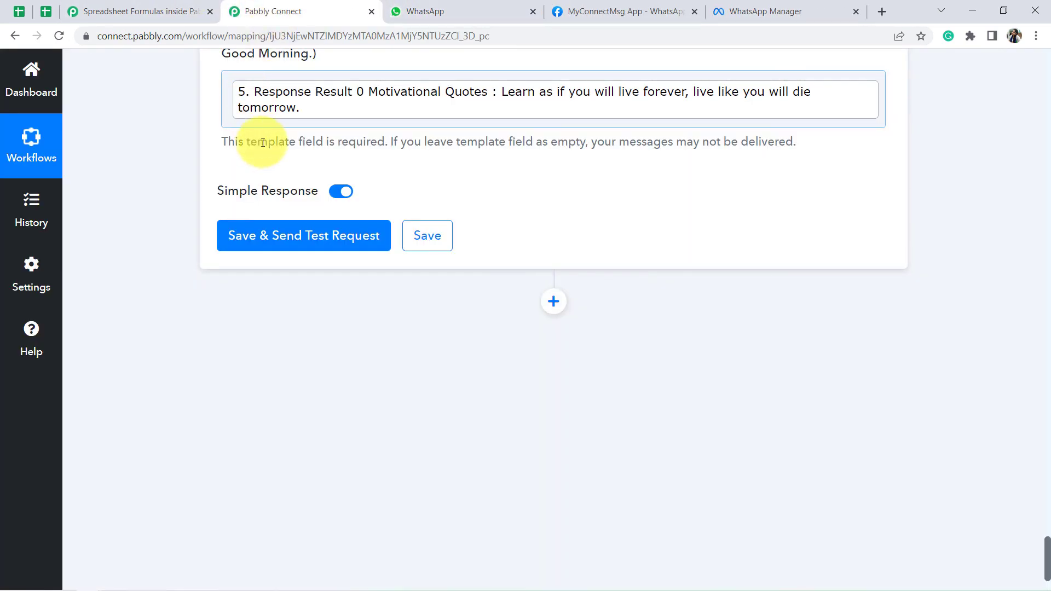
left_click(244, 242)
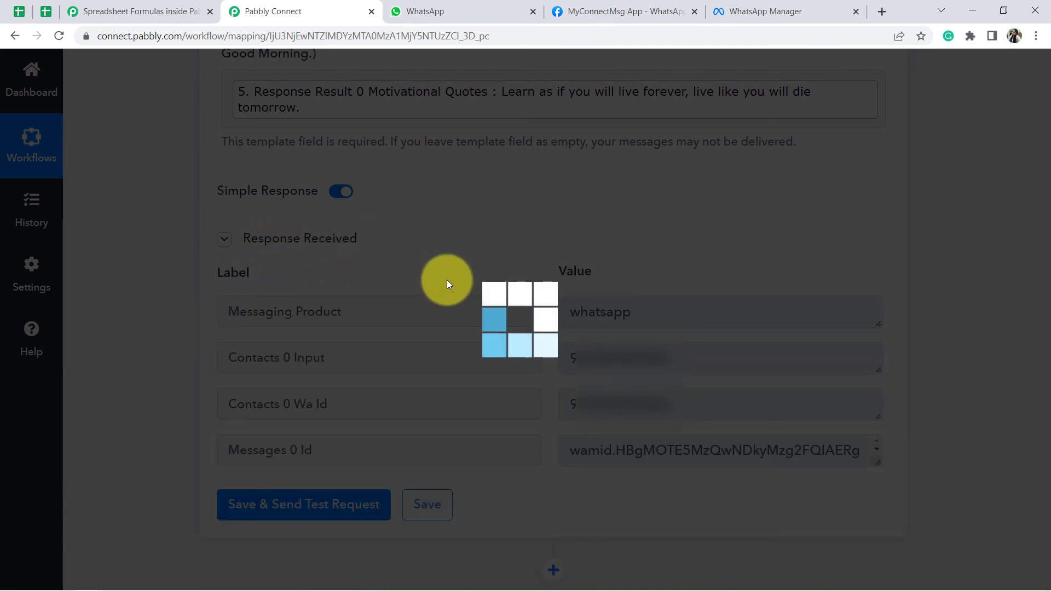
Open the Pabbly Team chat in WhatsApp Web and compare its message with the quote and image in the Morning Quotes sheet.
left_click(424, 6)
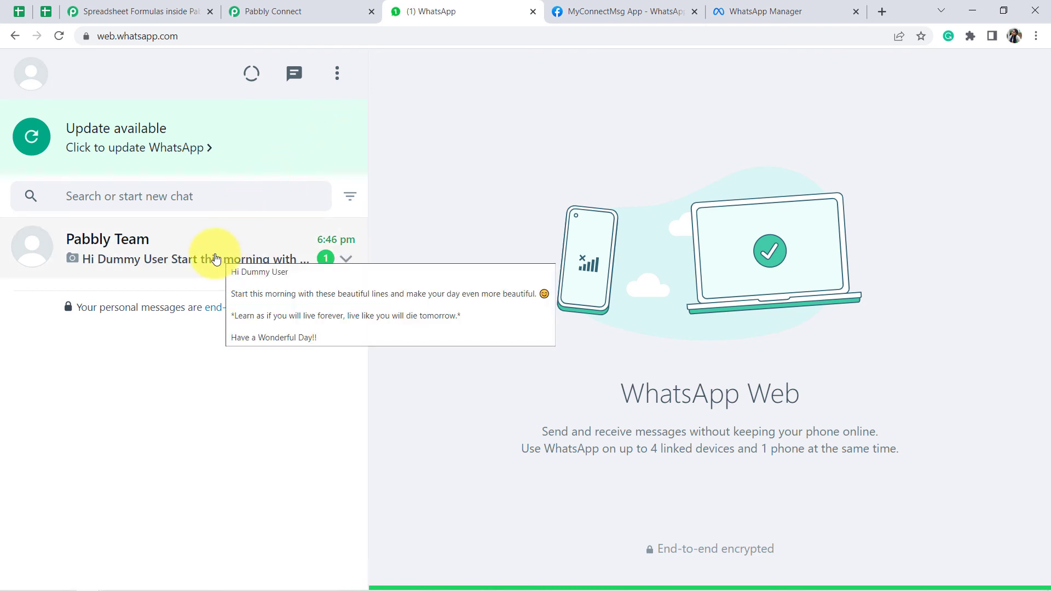
left_click(286, 274)
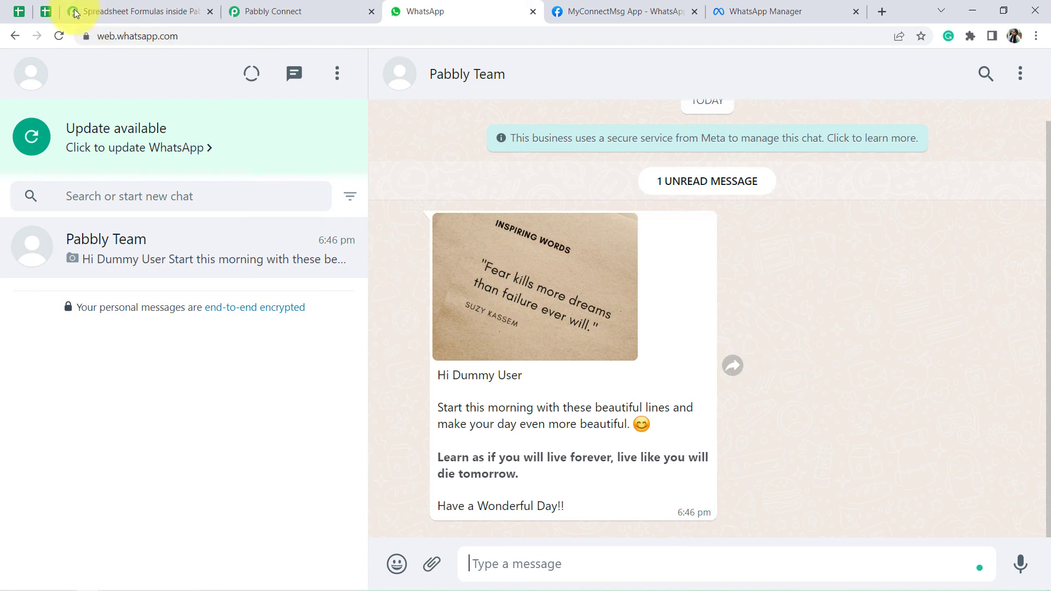
left_click(46, 11)
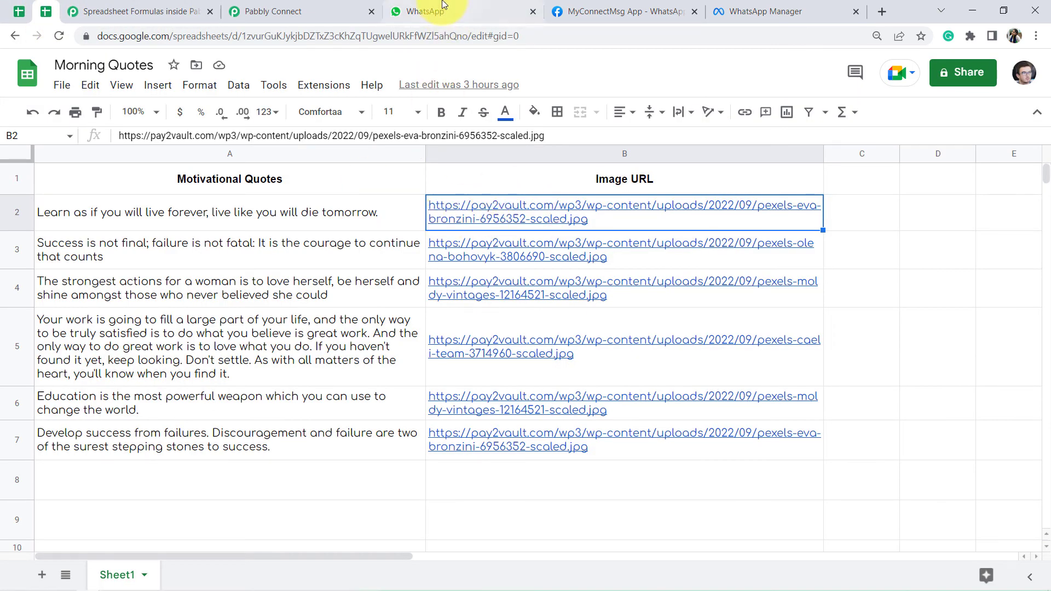
Switch to WhatsApp Web and read the received template message's greeting, intro lines, bold quote and closing line.
left_click(441, 11)
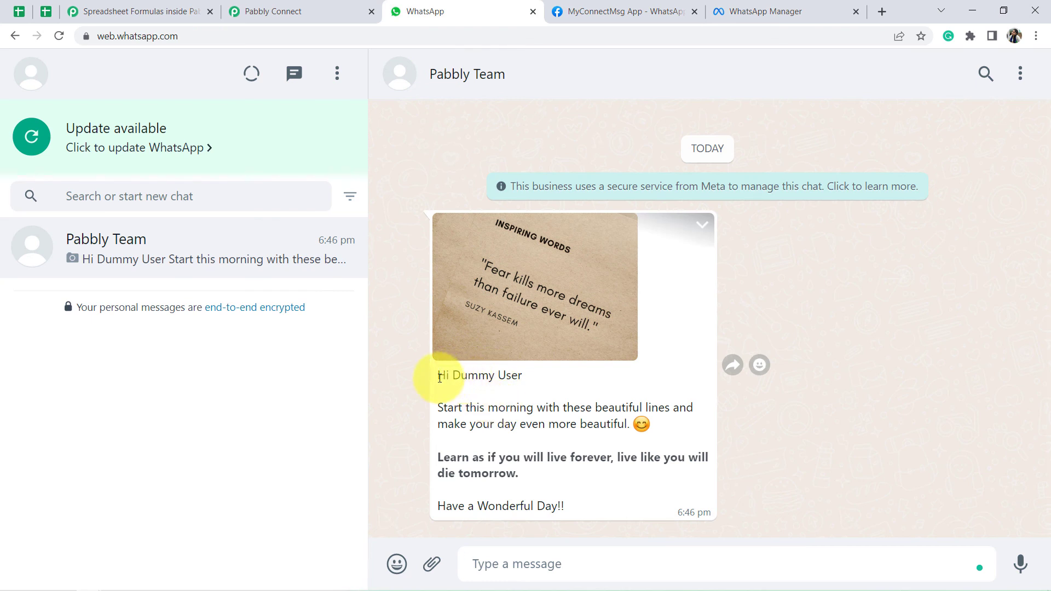
left_click_drag(452, 377, 633, 422)
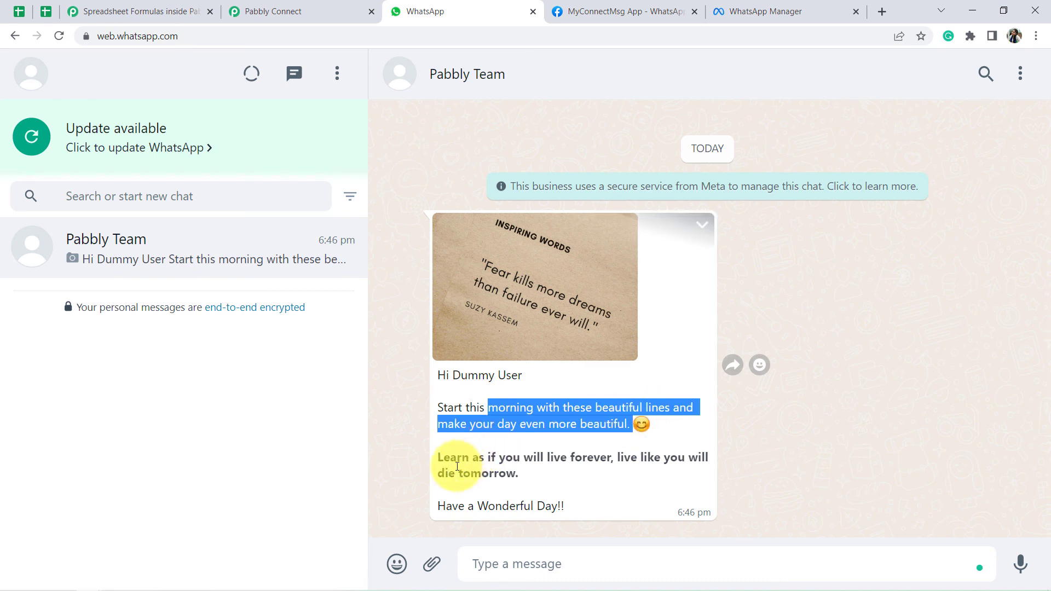
left_click_drag(484, 460, 638, 470)
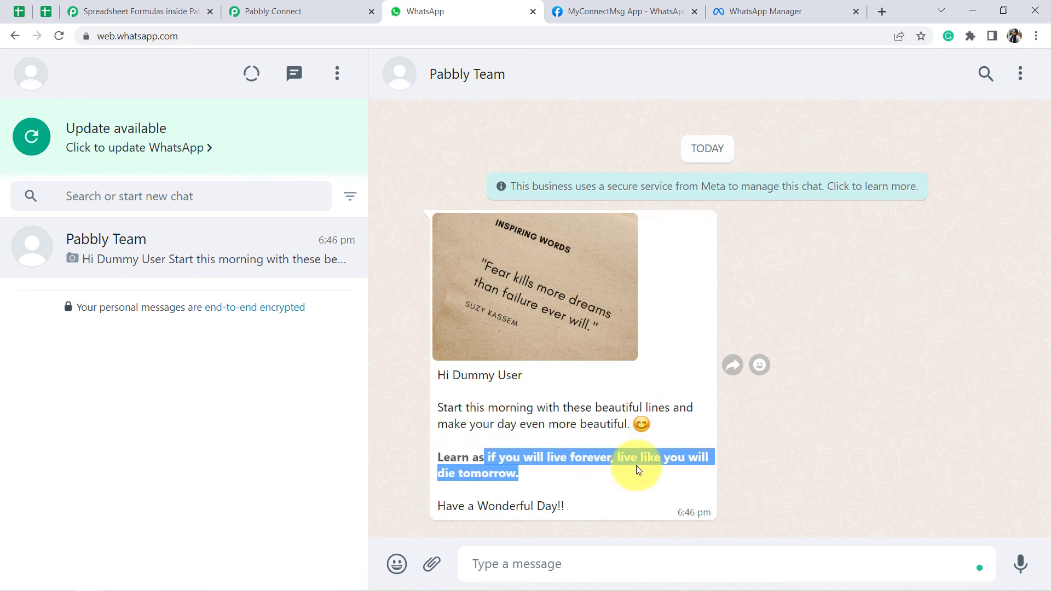
left_click(542, 482)
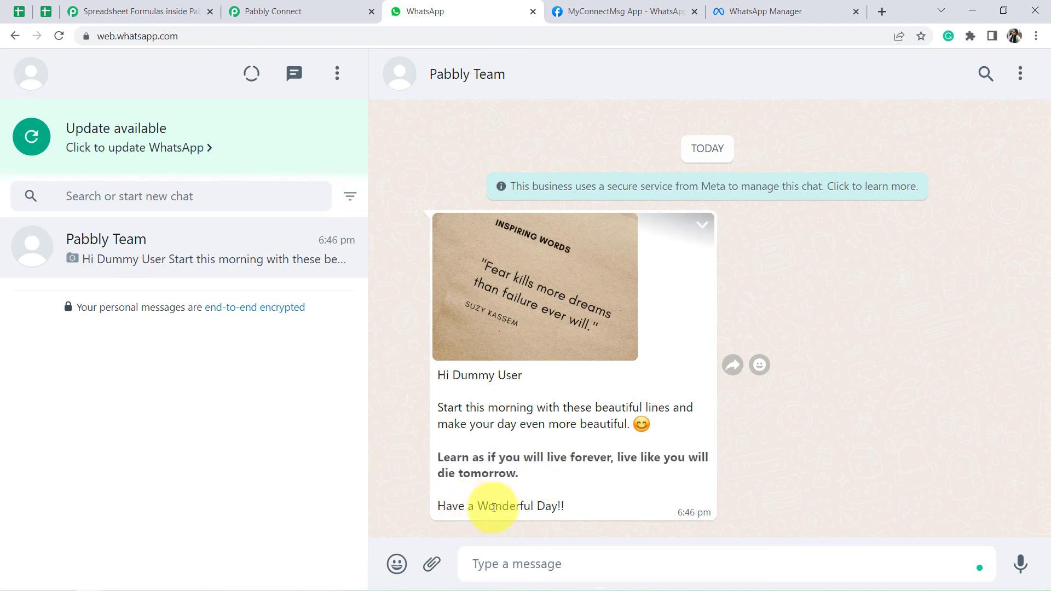
left_click_drag(468, 507, 552, 508)
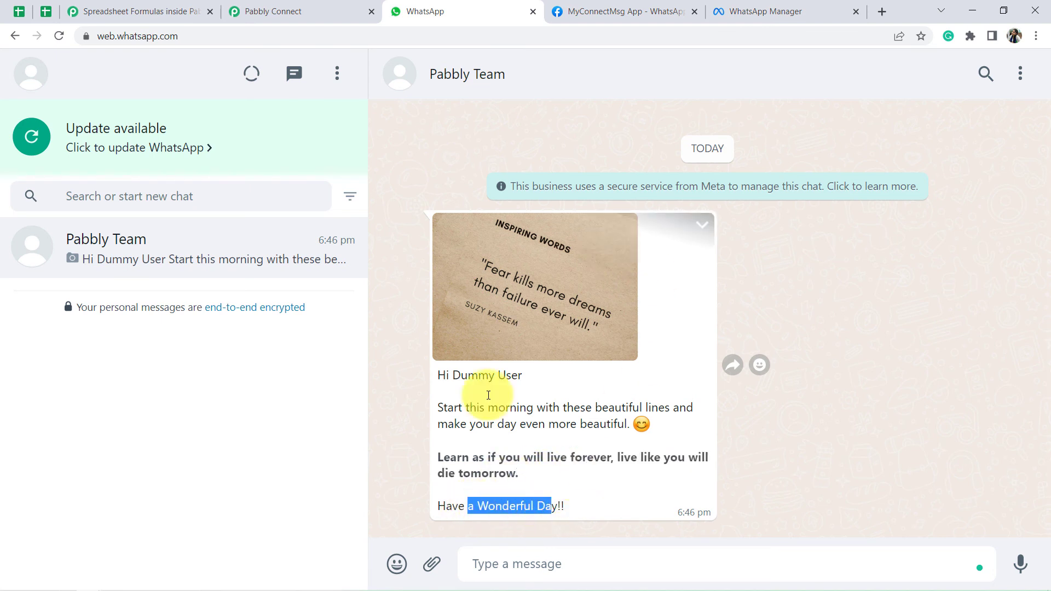
Return to the Pabbly Connect workflow and collapse its Schedule trigger step.
left_click(257, 11)
scroll(185, 292, "down", 1)
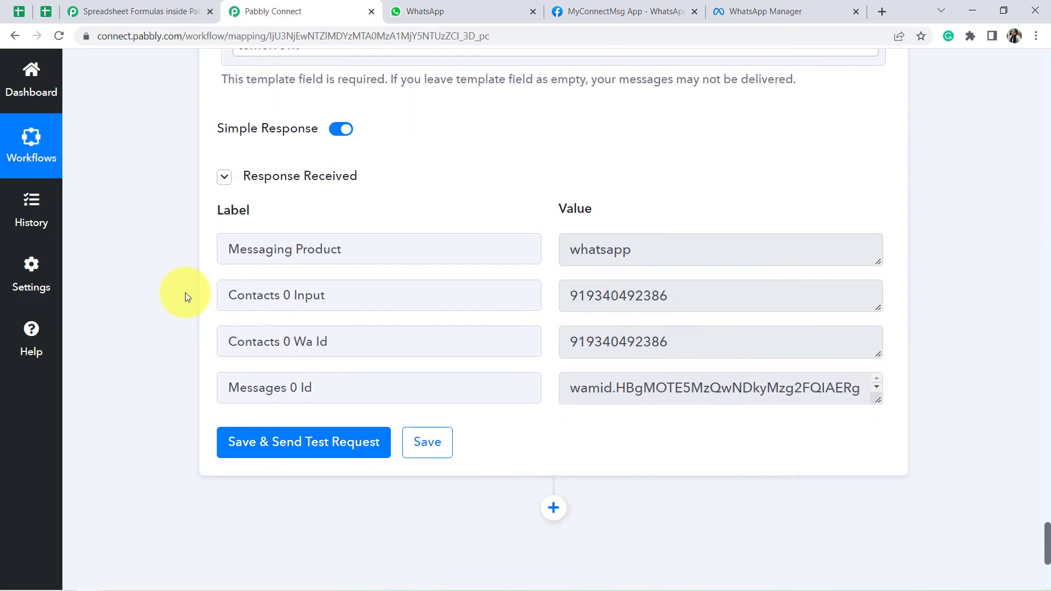
scroll(185, 292, "up", 12)
scroll(185, 292, "up", 15)
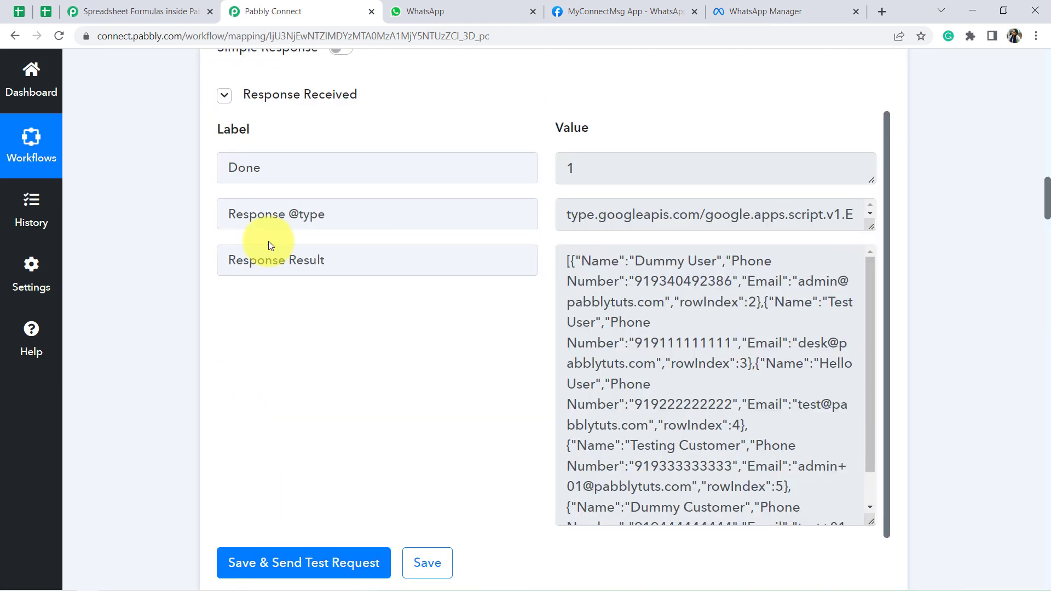
scroll(190, 255, "up", 15)
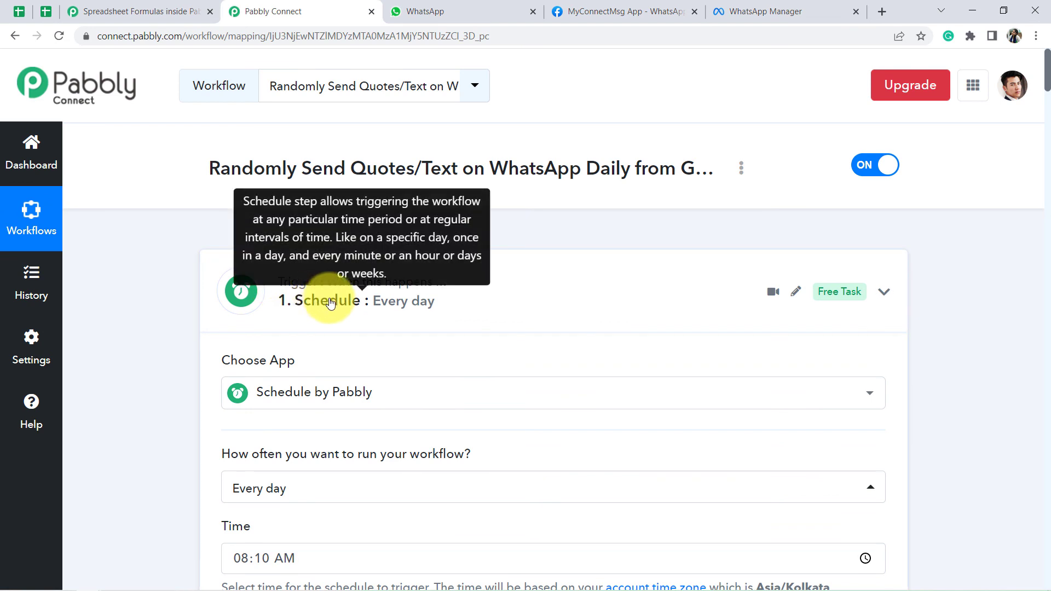
left_click(275, 290)
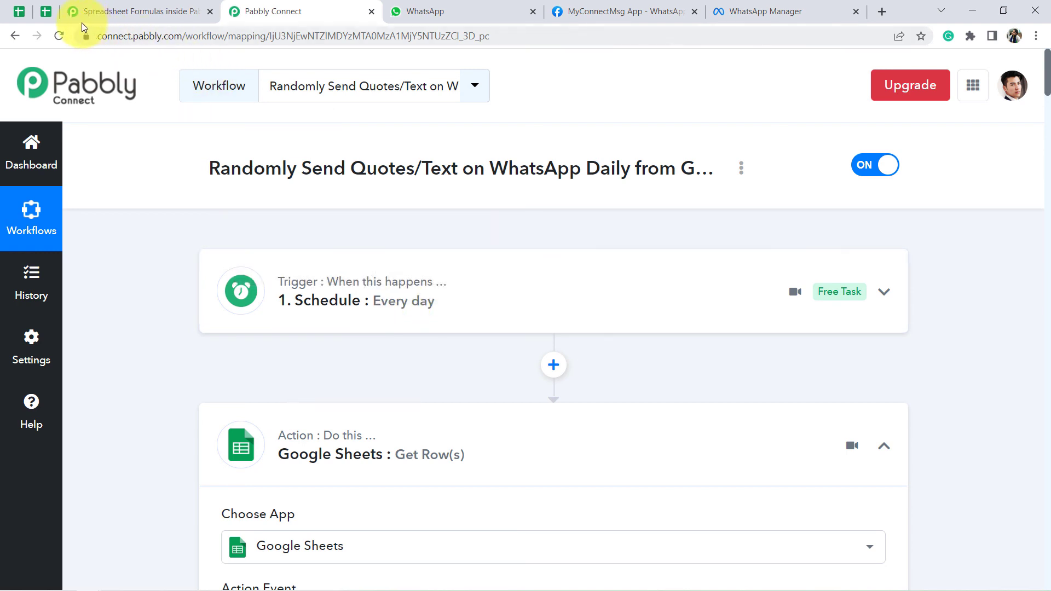
Review the quotes and image URLs in the Morning Quotes sheet and the user rows in the Users Detail sheet.
left_click(43, 11)
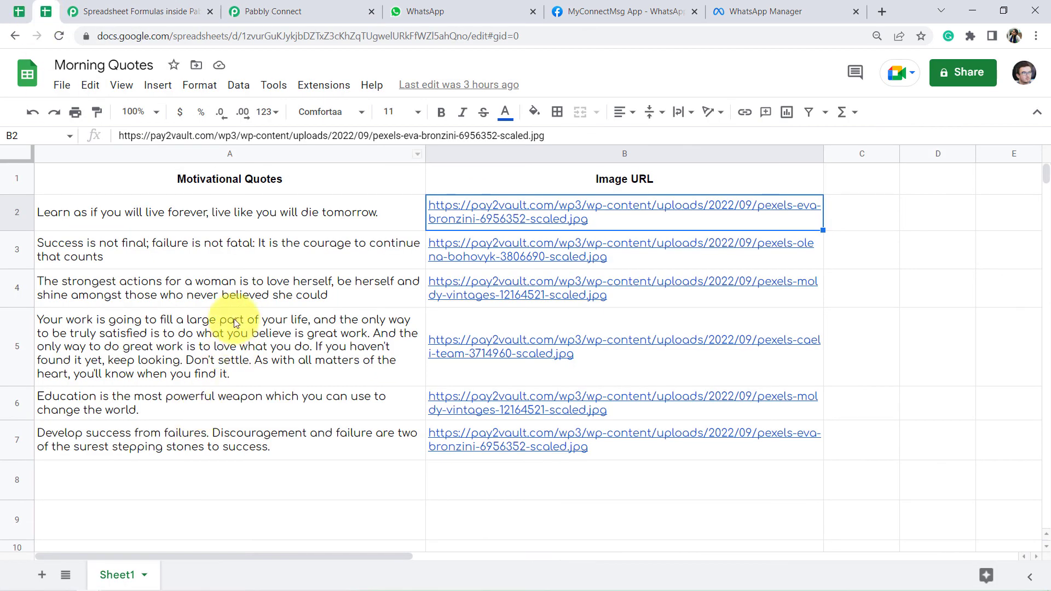
left_click_drag(249, 213, 258, 437)
left_click(471, 320)
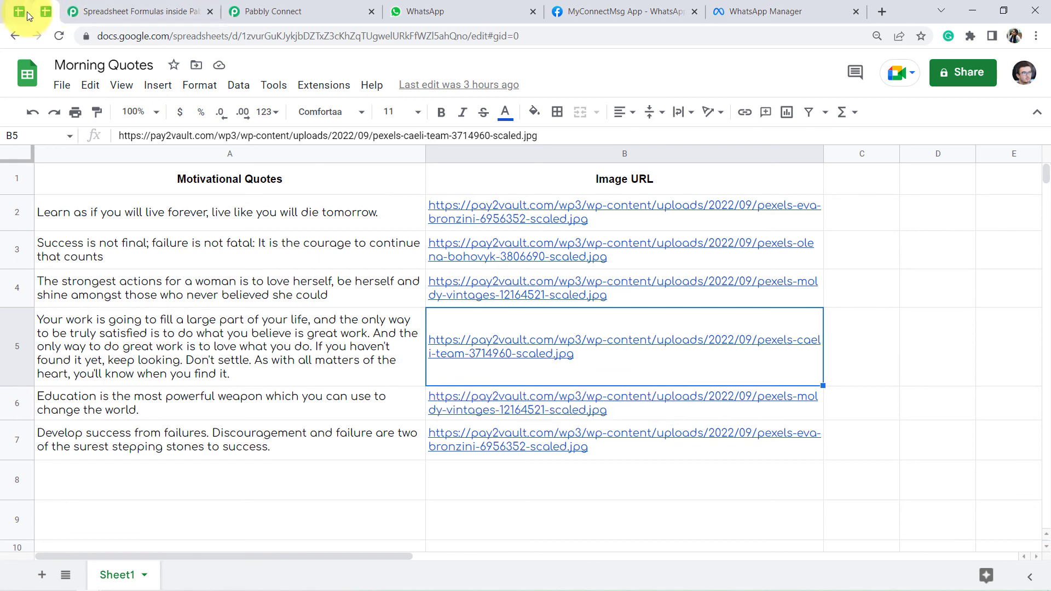
left_click(28, 12)
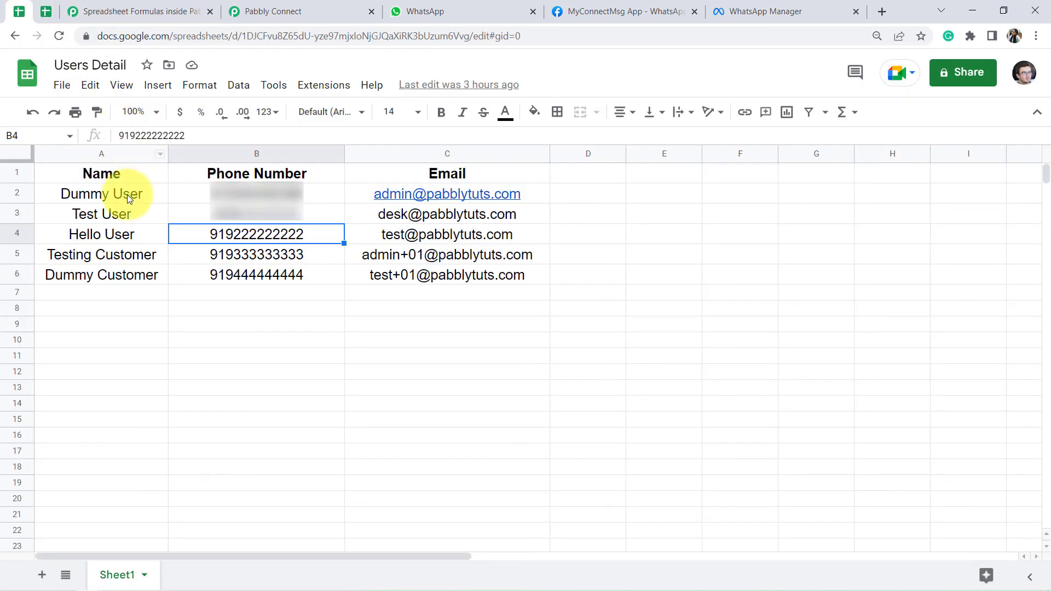
left_click_drag(126, 195, 435, 275)
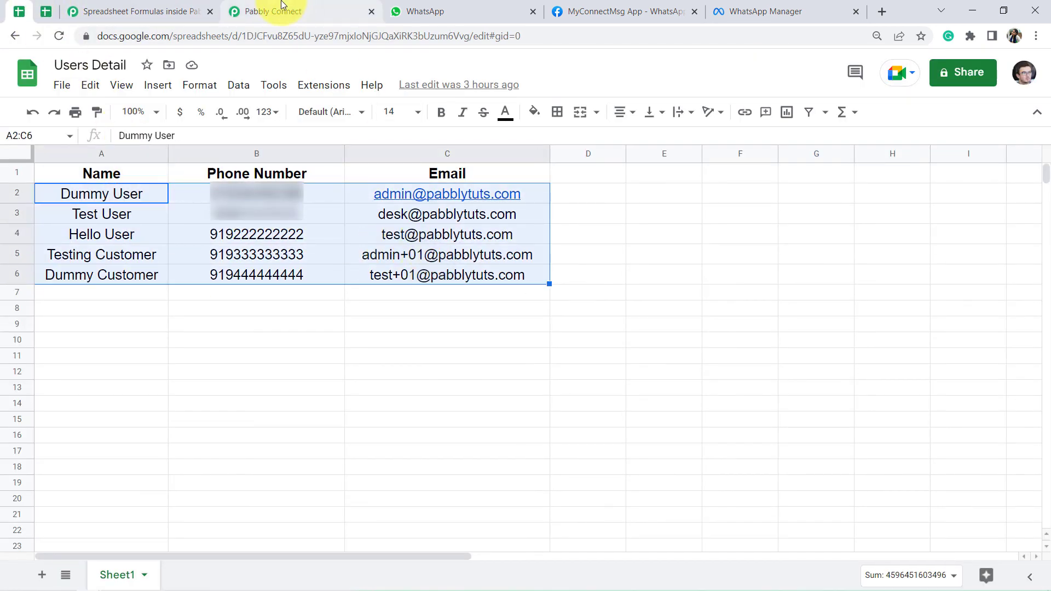
Back in Pabbly Connect, collapse the Google Sheets action for Users Detail and the Iterator by Pabbly step.
left_click(271, 11)
scroll(418, 300, "down", 6)
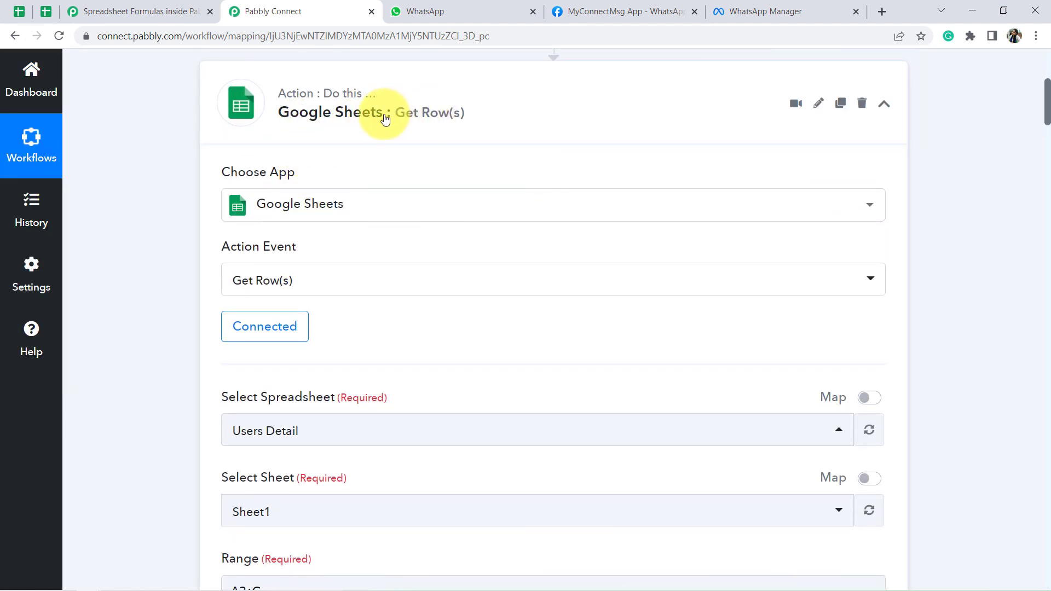
left_click(376, 130)
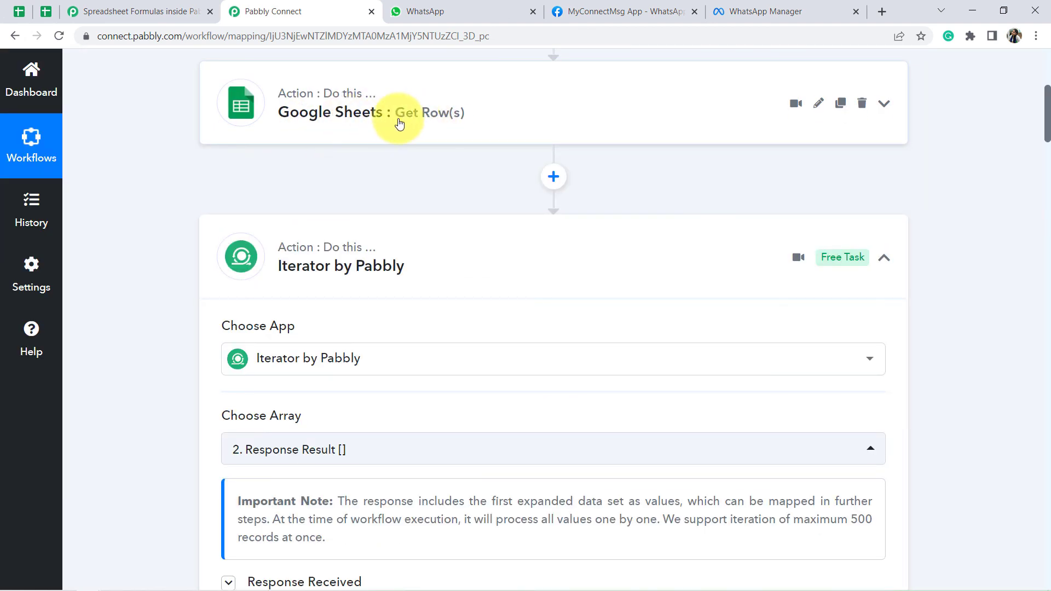
scroll(401, 142, "down", 1)
mouse_move(341, 176)
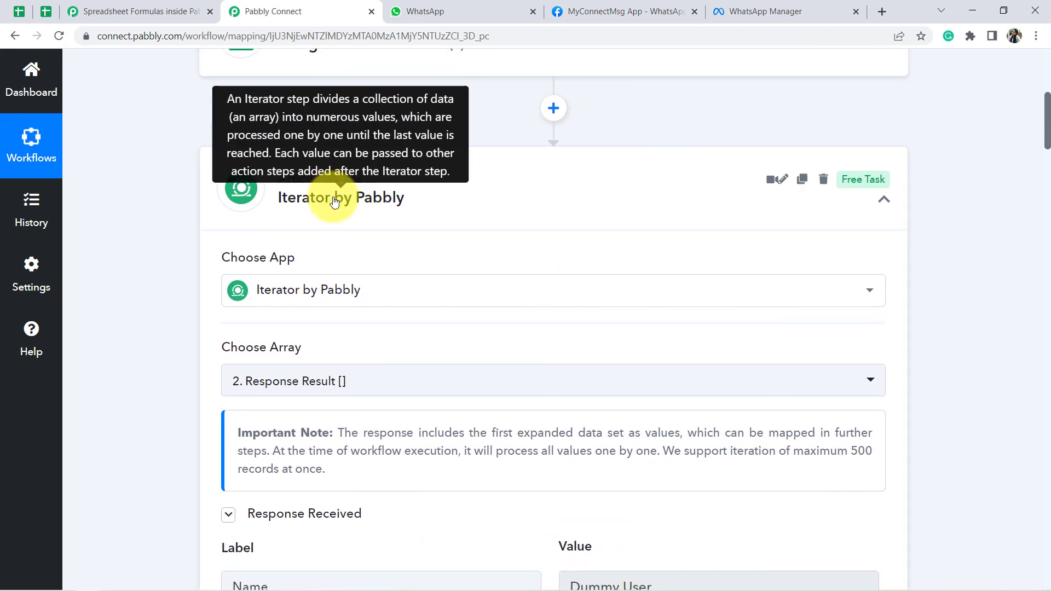
left_click(337, 201)
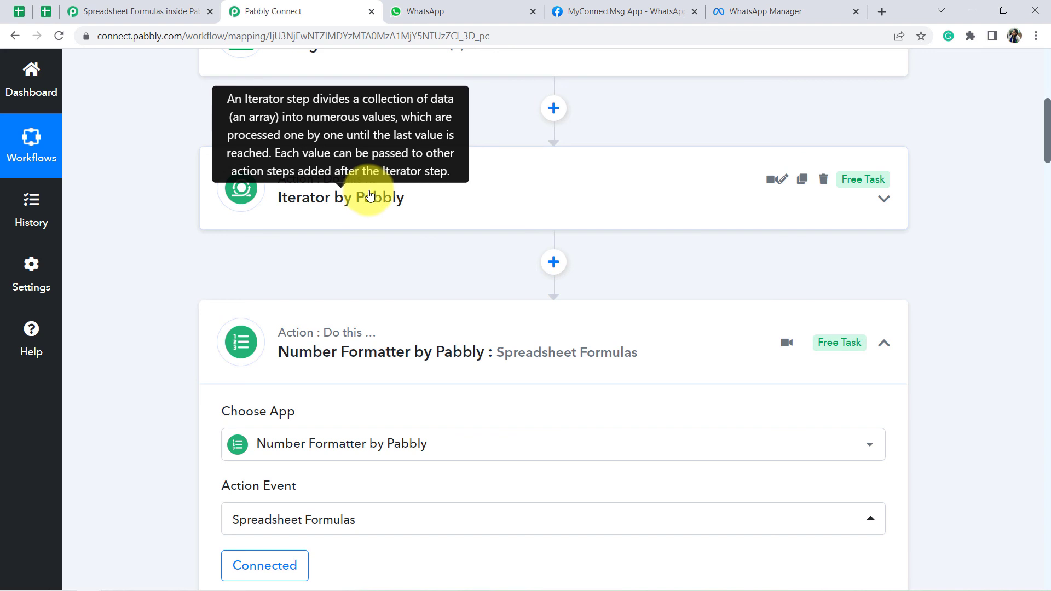
scroll(362, 132, "up", 1)
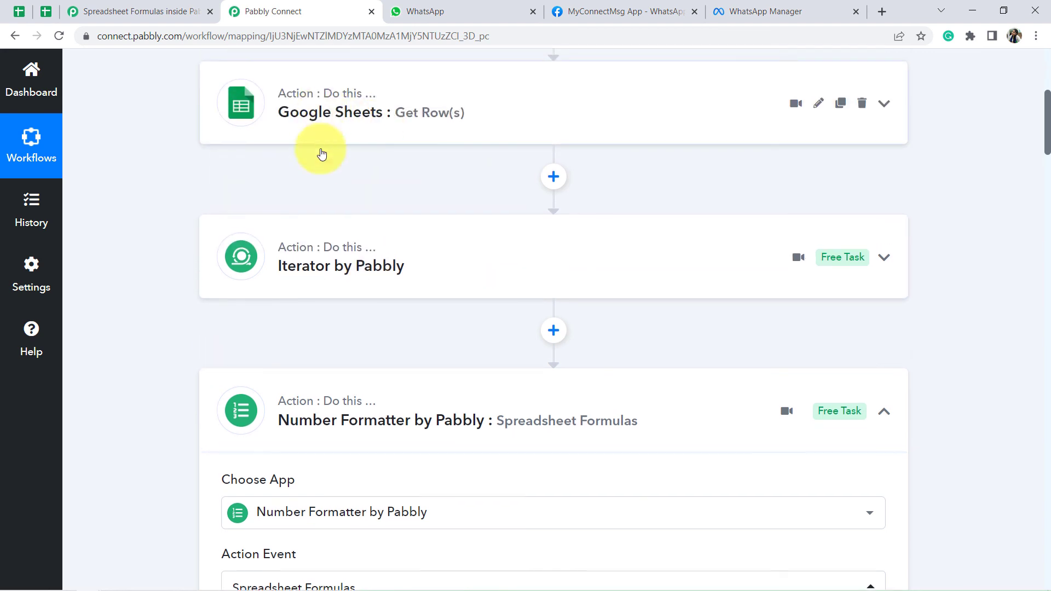
Review the Number Formatter's formula and response, plus the range and response of the Google Sheets action for Morning Quotes.
scroll(334, 191, "down", 3)
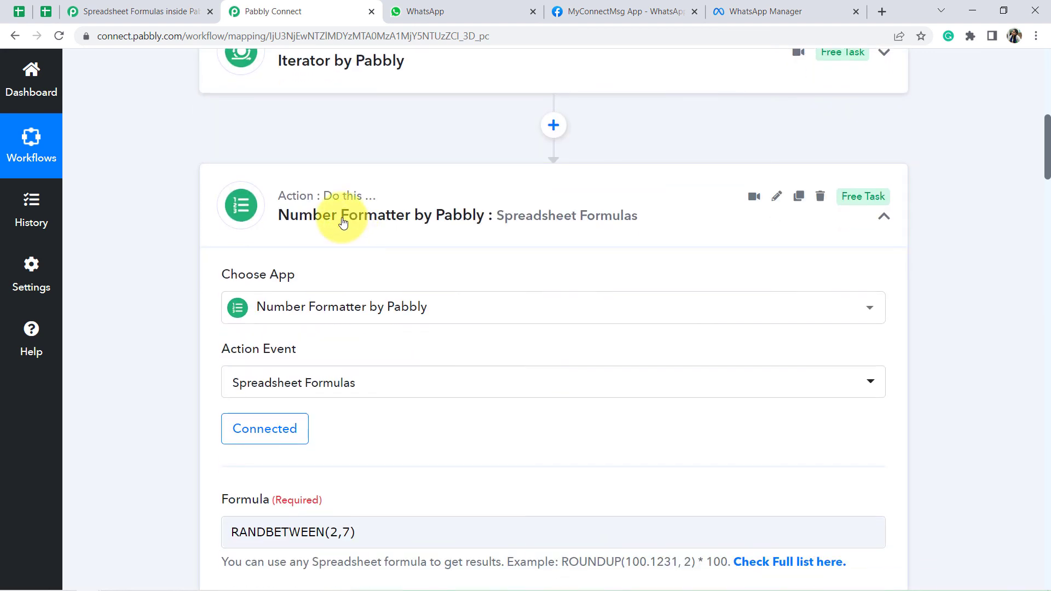
scroll(439, 322, "down", 5)
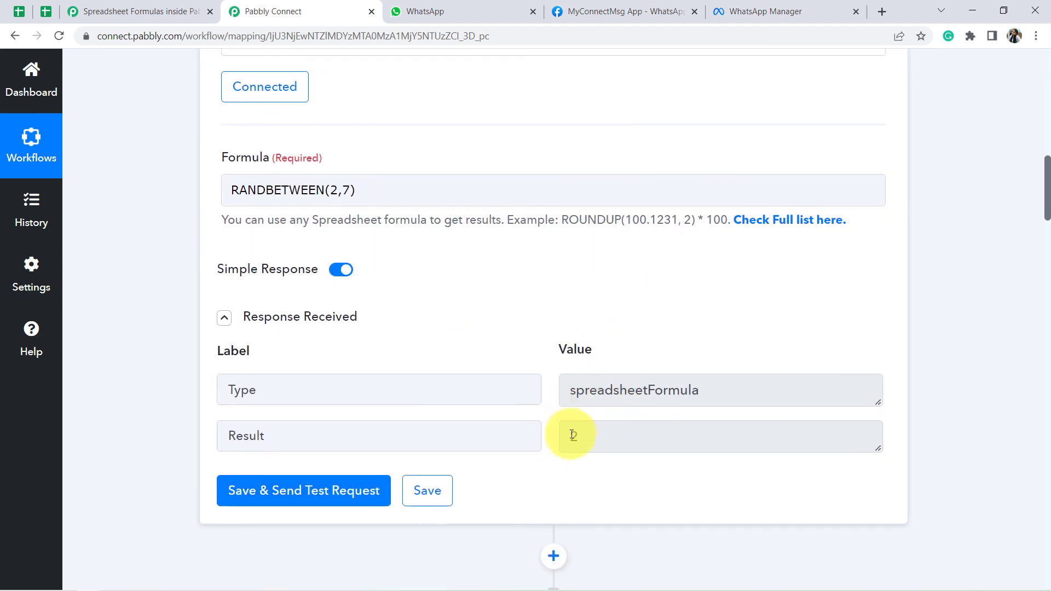
scroll(597, 369, "down", 1)
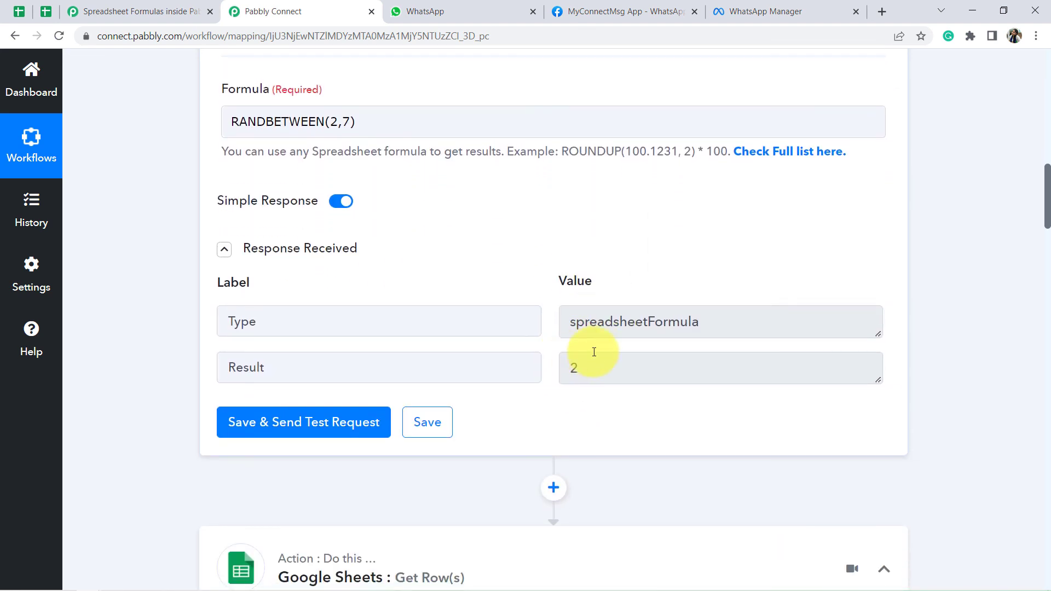
scroll(594, 352, "down", 7)
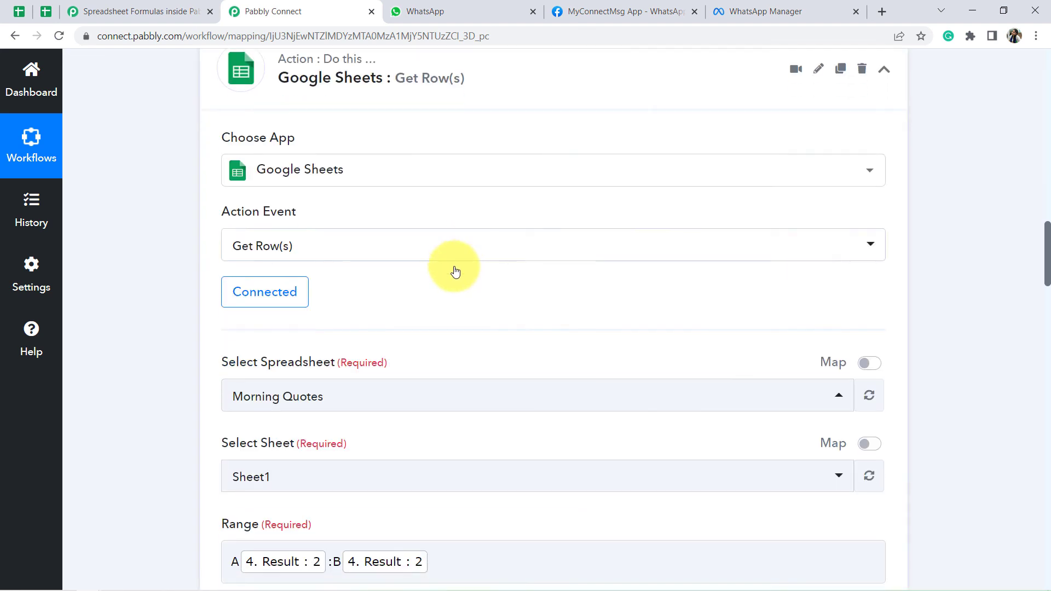
scroll(405, 295, "down", 2)
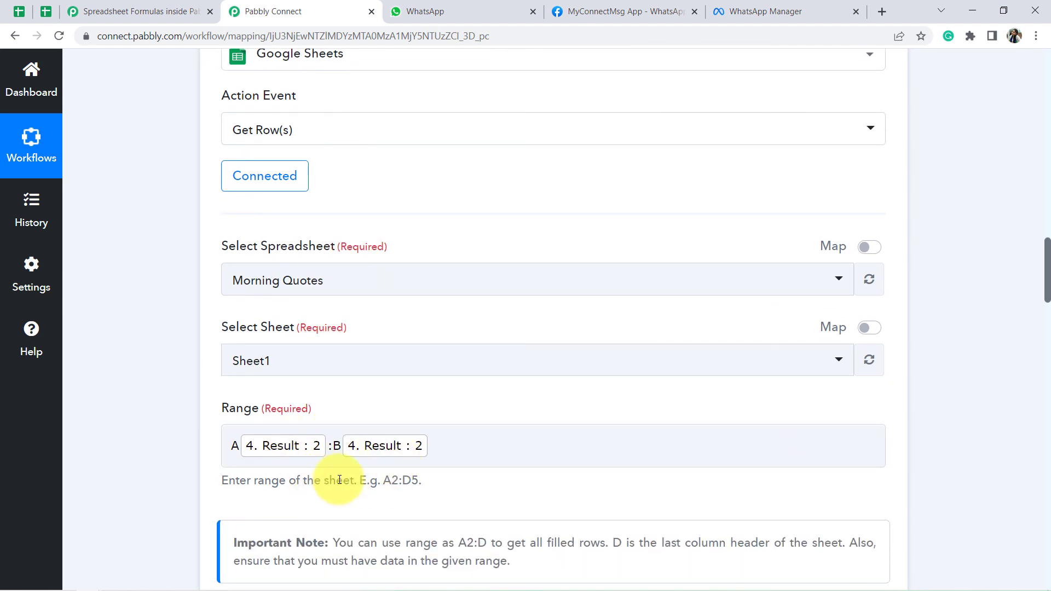
scroll(435, 389, "down", 2)
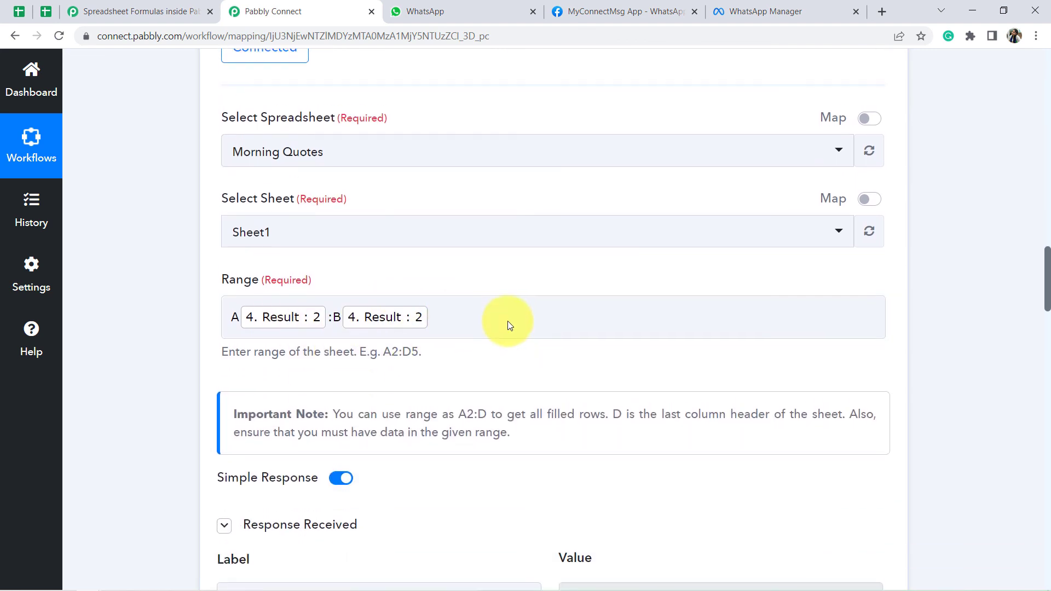
scroll(507, 321, "down", 1)
scroll(606, 281, "down", 2)
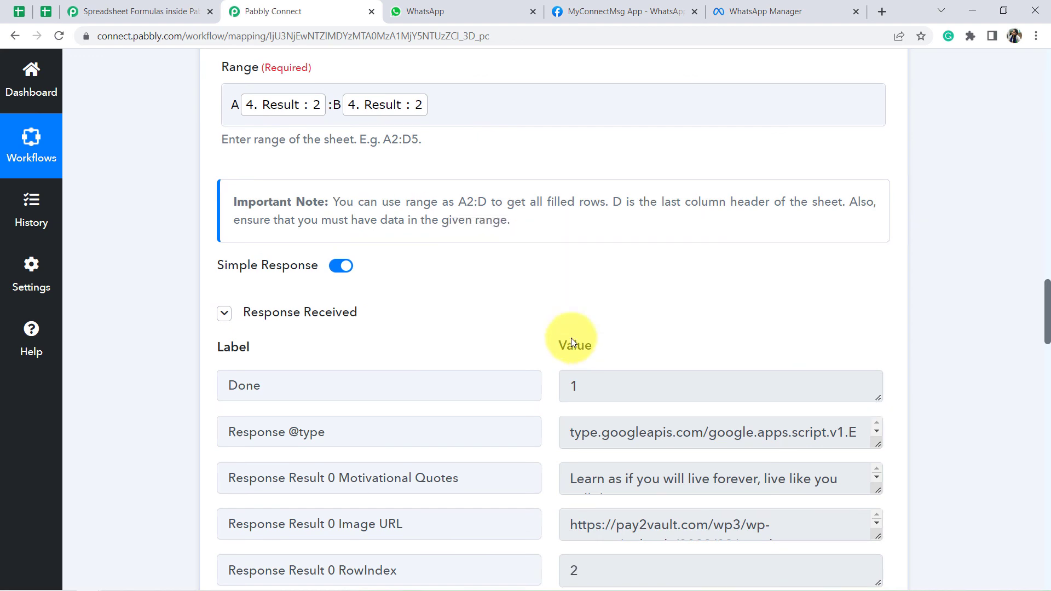
scroll(570, 341, "down", 1)
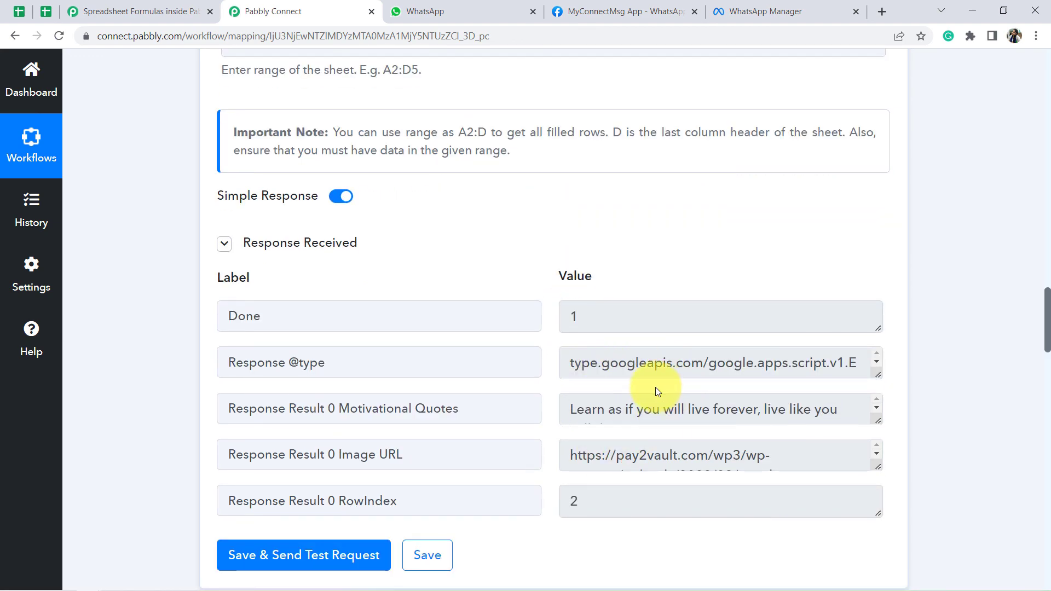
Collapse the WhatsApp Cloud API, Morning Quotes Google Sheets and Number Formatter steps, then return to the start of the workflow.
scroll(630, 432, "down", 6)
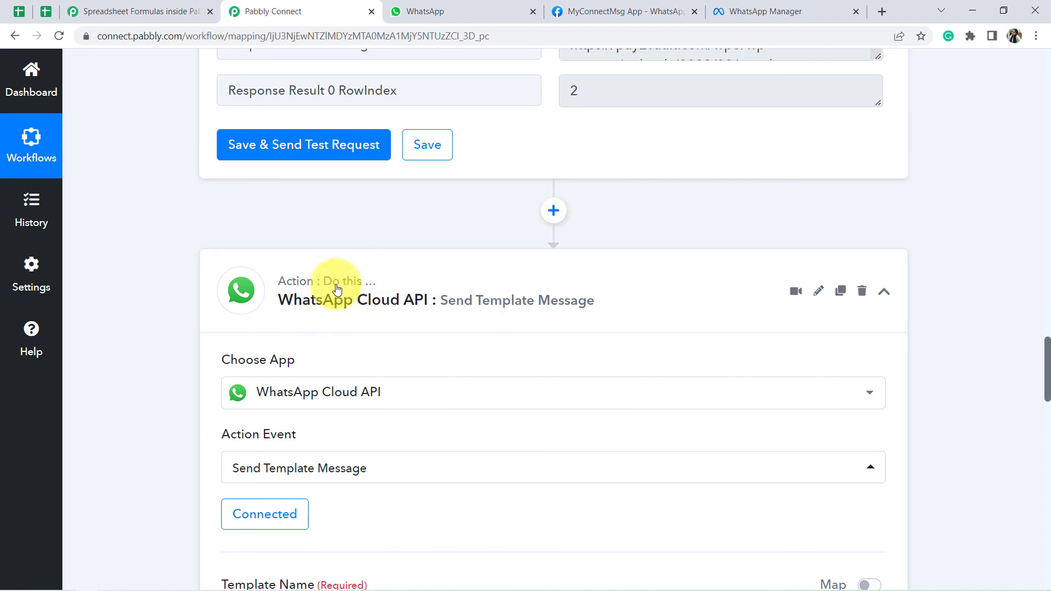
scroll(339, 323, "up", 1)
scroll(339, 322, "down", 3)
scroll(340, 320, "up", 1)
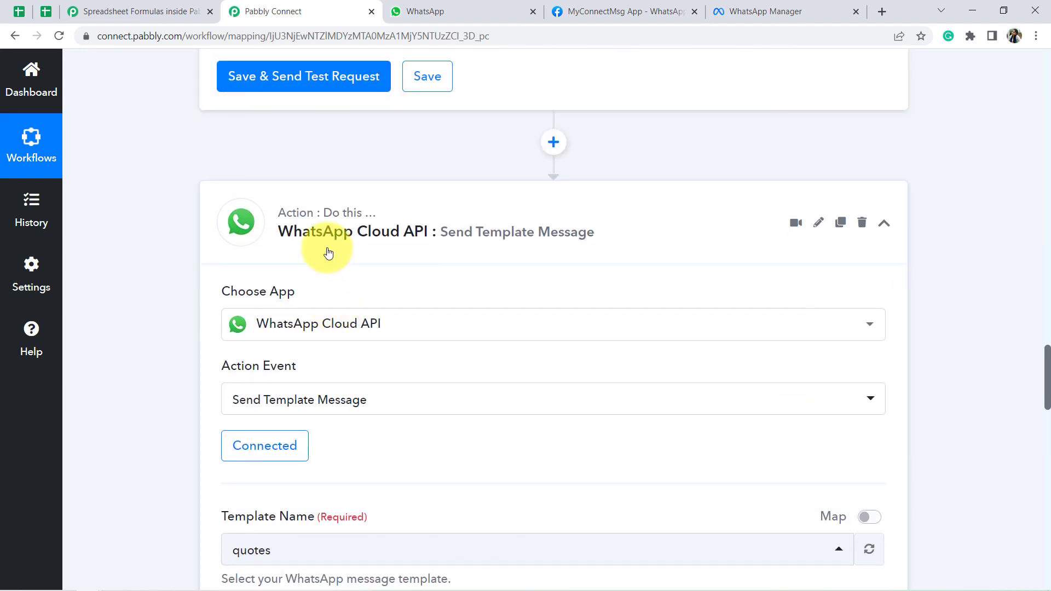
left_click(328, 253)
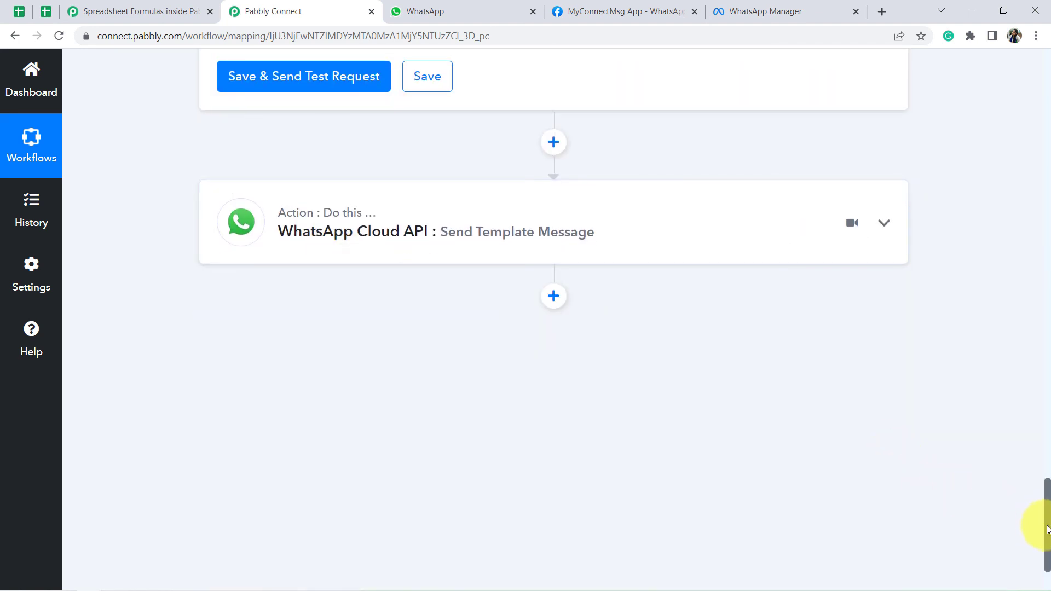
left_click_drag(1046, 515, 1045, 334)
left_click(462, 162)
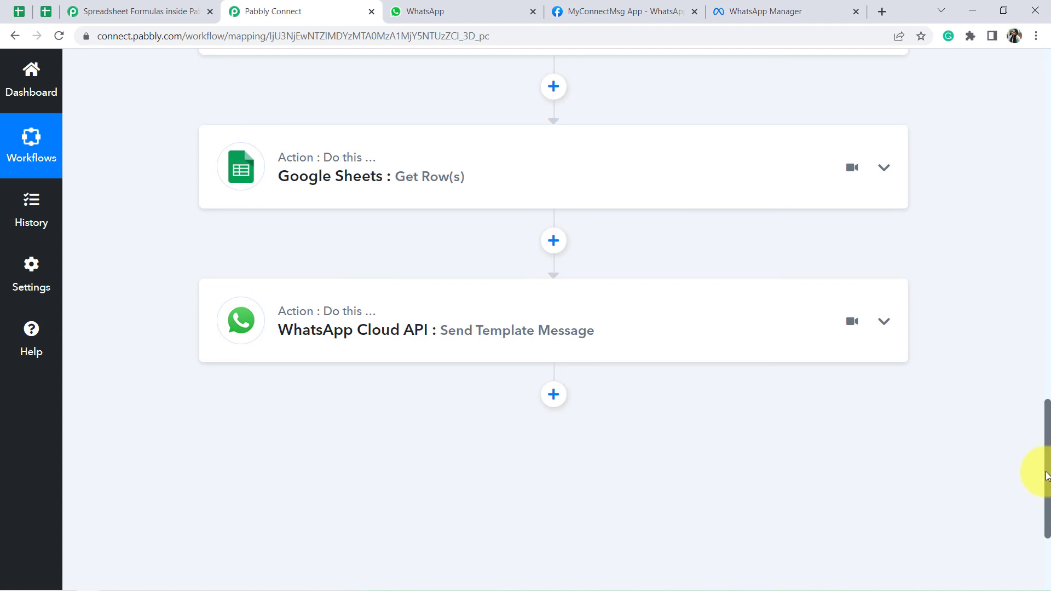
left_click_drag(1046, 475, 1017, 284)
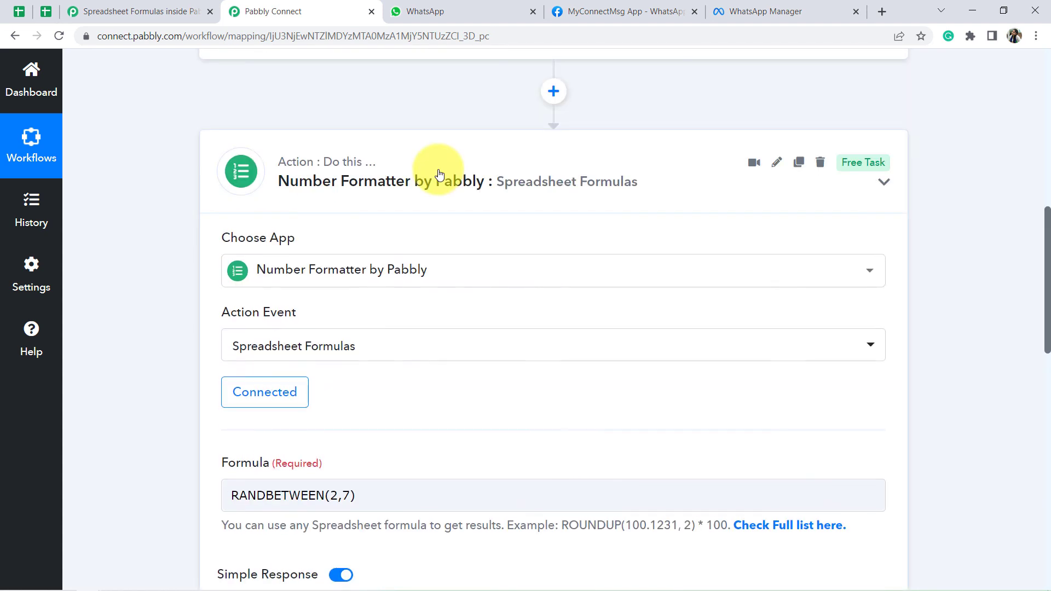
left_click(438, 174)
left_click_drag(1047, 406, 1034, 82)
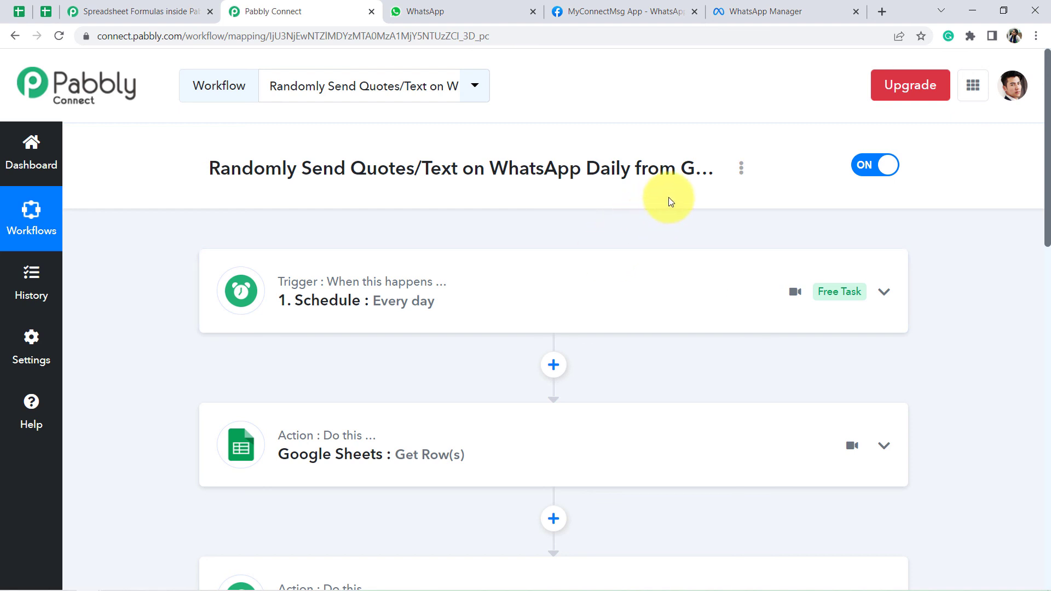
Open the workflow's share link, look over the URL and close the share dialog.
left_click(744, 169)
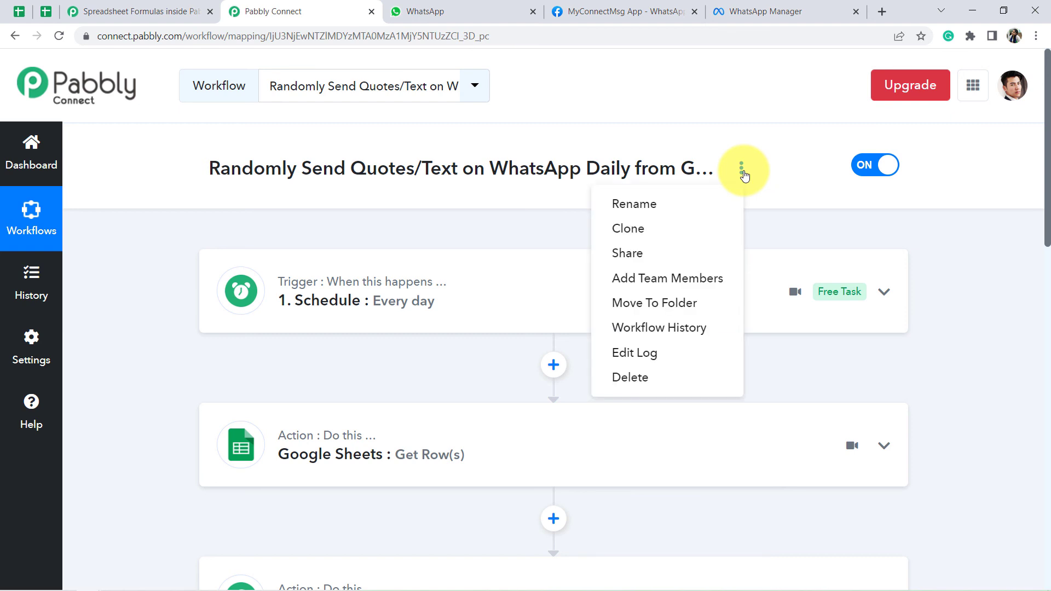
left_click(635, 252)
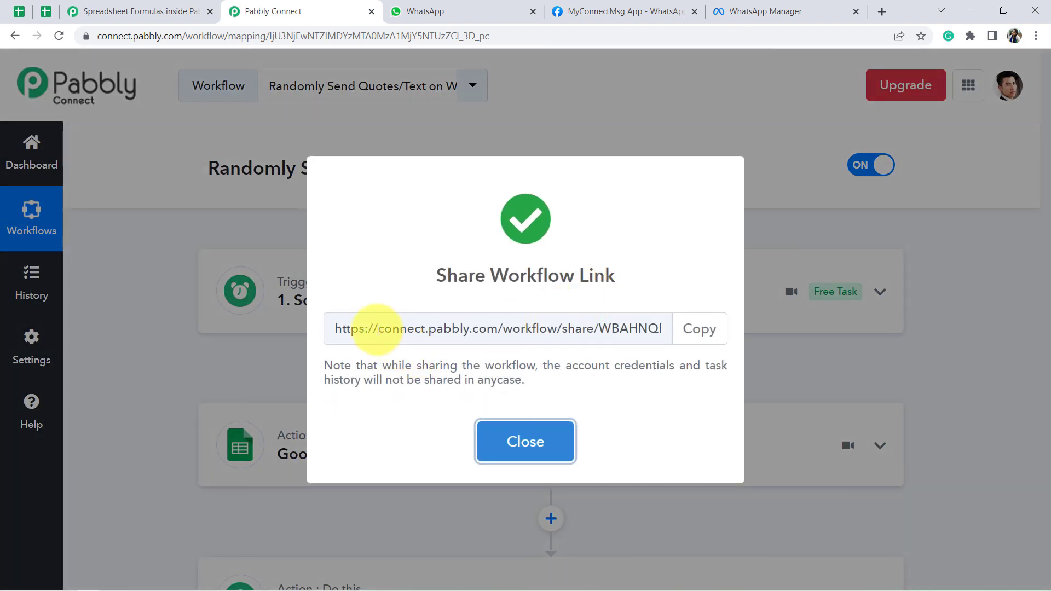
left_click_drag(378, 328, 619, 329)
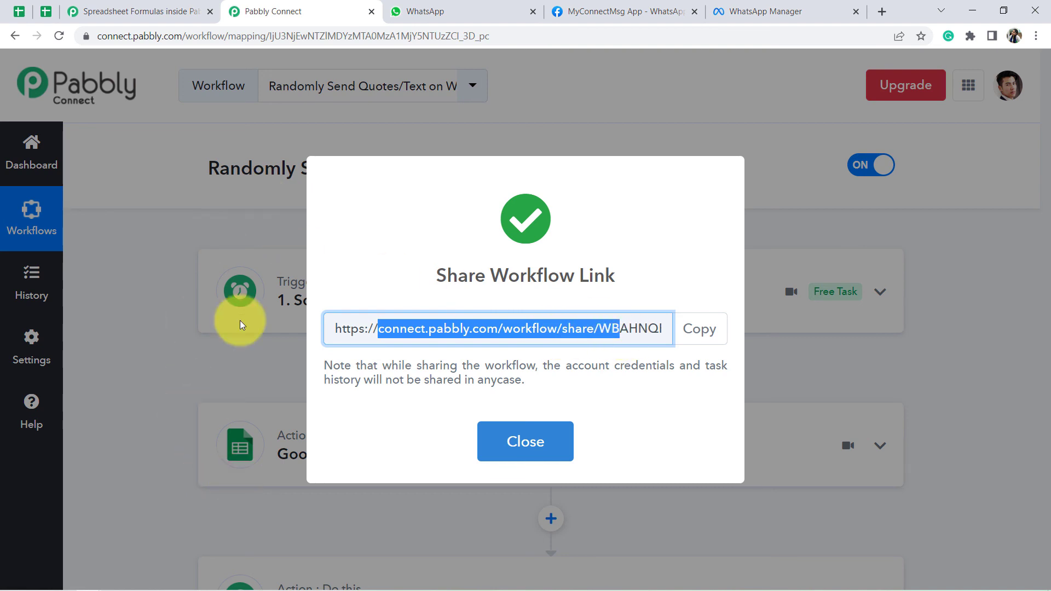
left_click(454, 333)
left_click(506, 447)
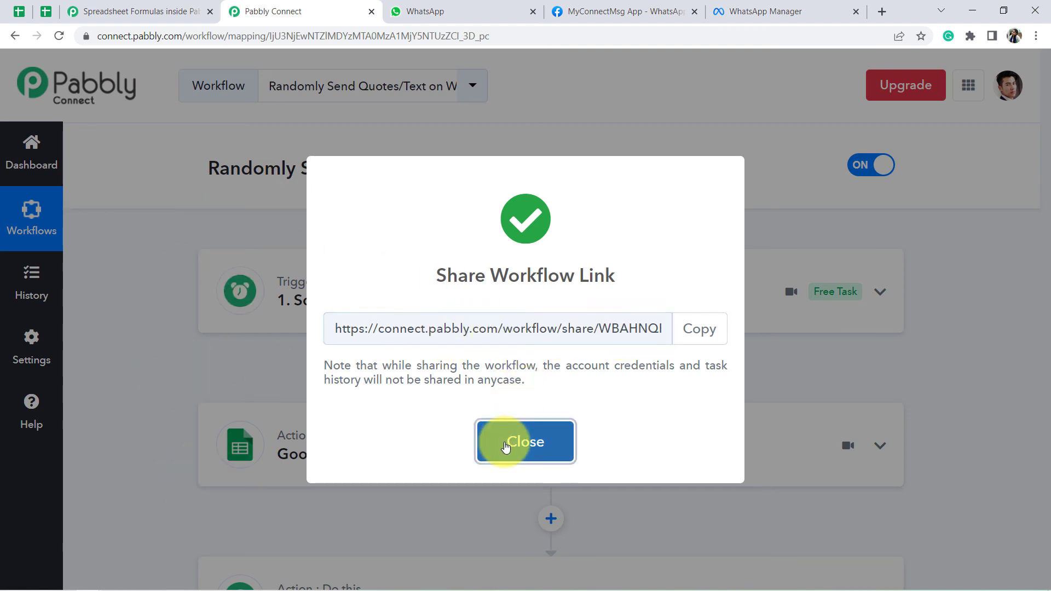